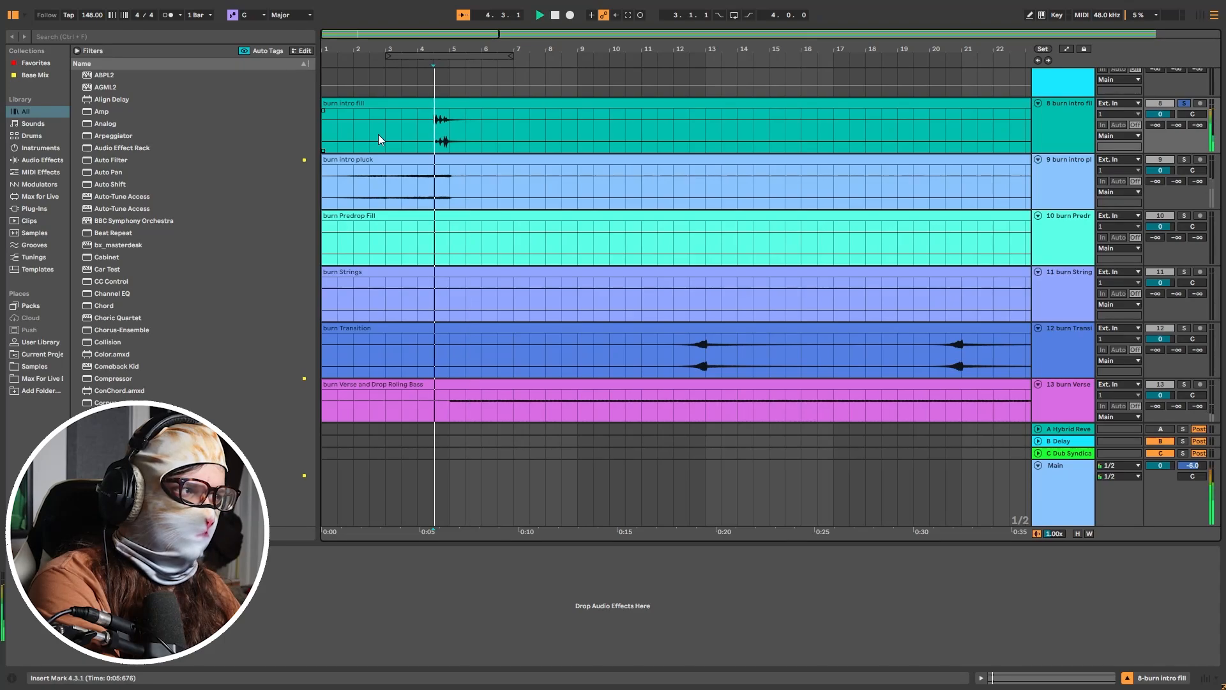
Step: Stop the intro fill playback and show the full arrangement length from the Vocals tracks onward
key(space)
scroll(351, 153, down, 2)
click(473, 343)
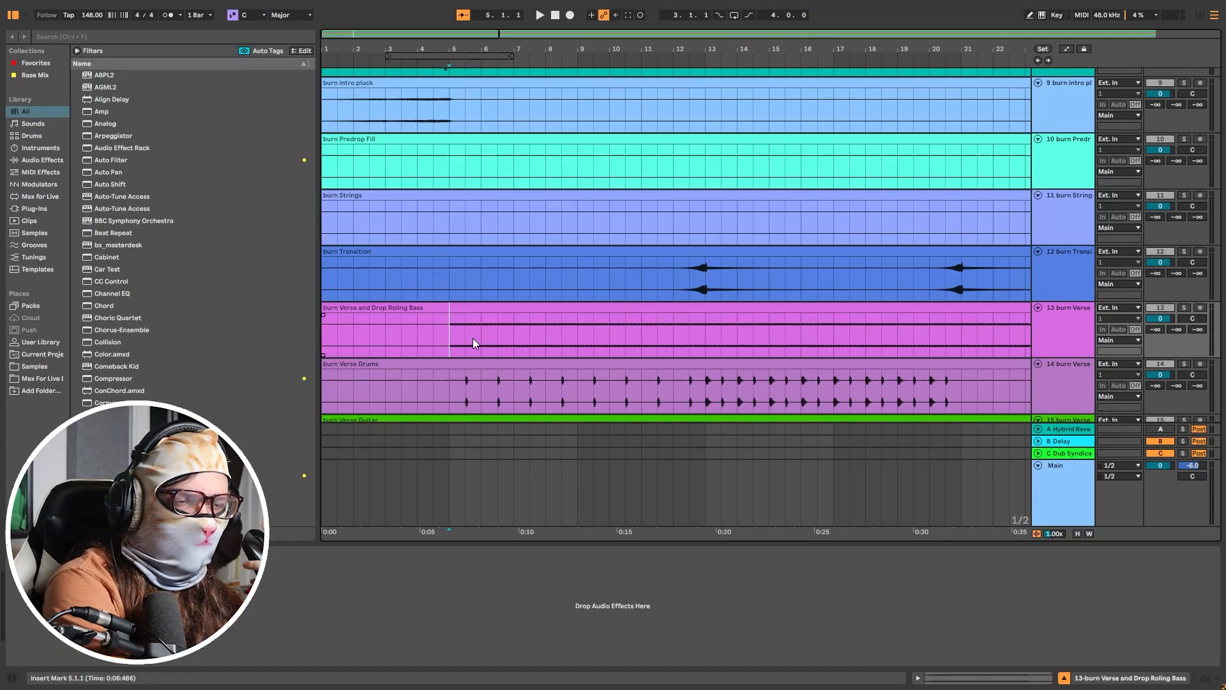
key(w)
scroll(472, 338, up, 8)
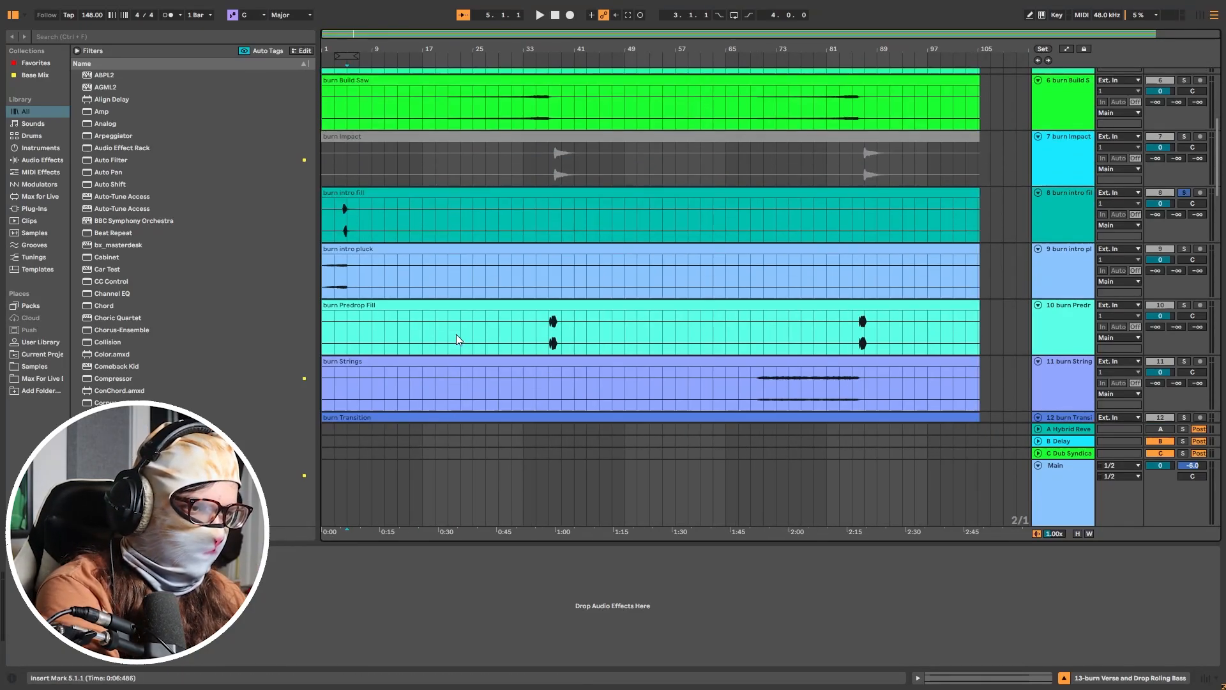
scroll(450, 348, up, 2)
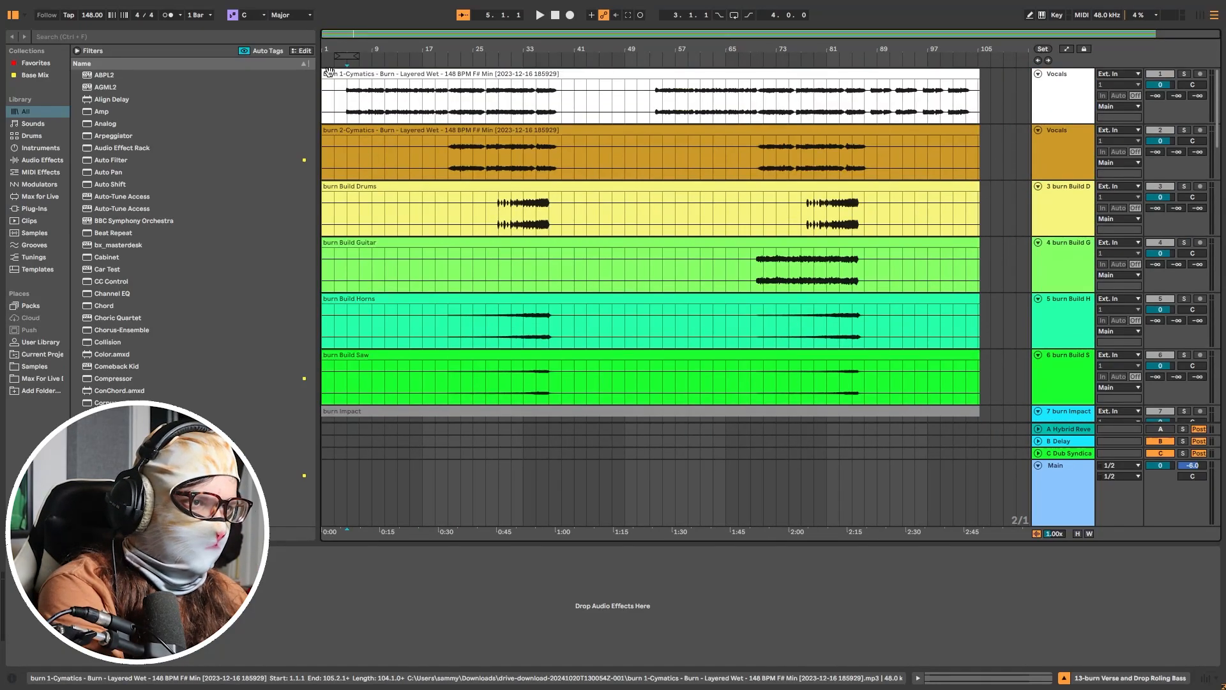
Step: Audition the burn Build Drums track in solo from bar 29, and play the unsoloed full mix from bar 21
click(498, 221)
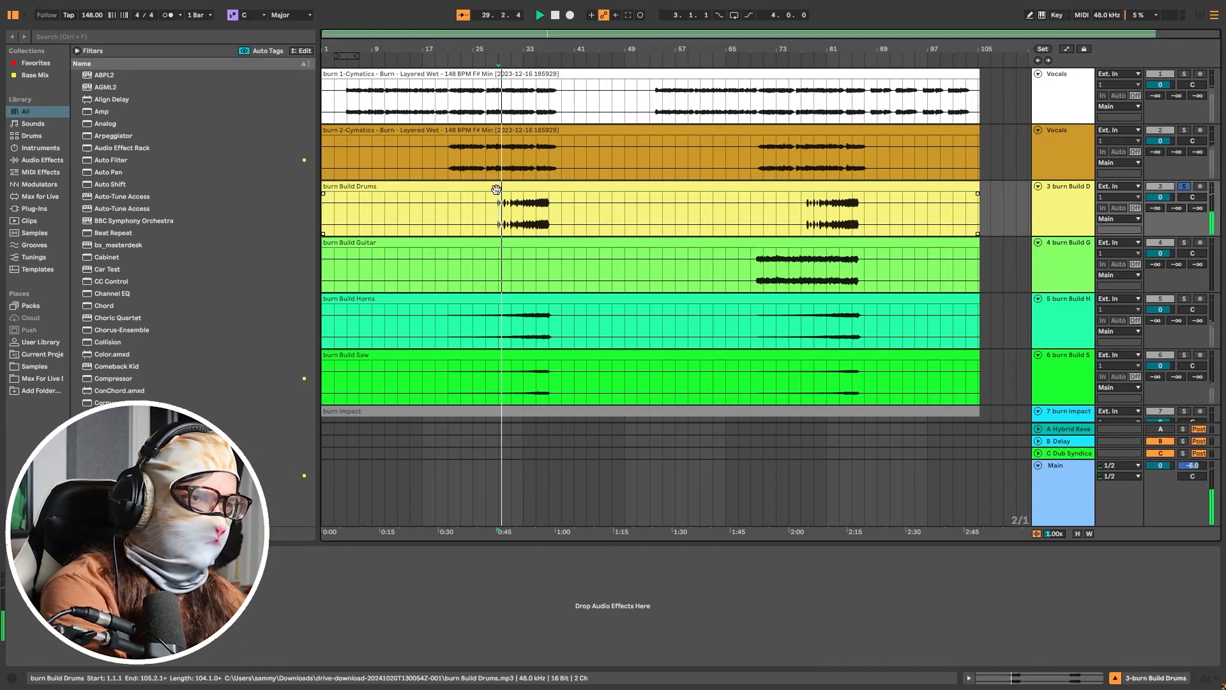
click(445, 217)
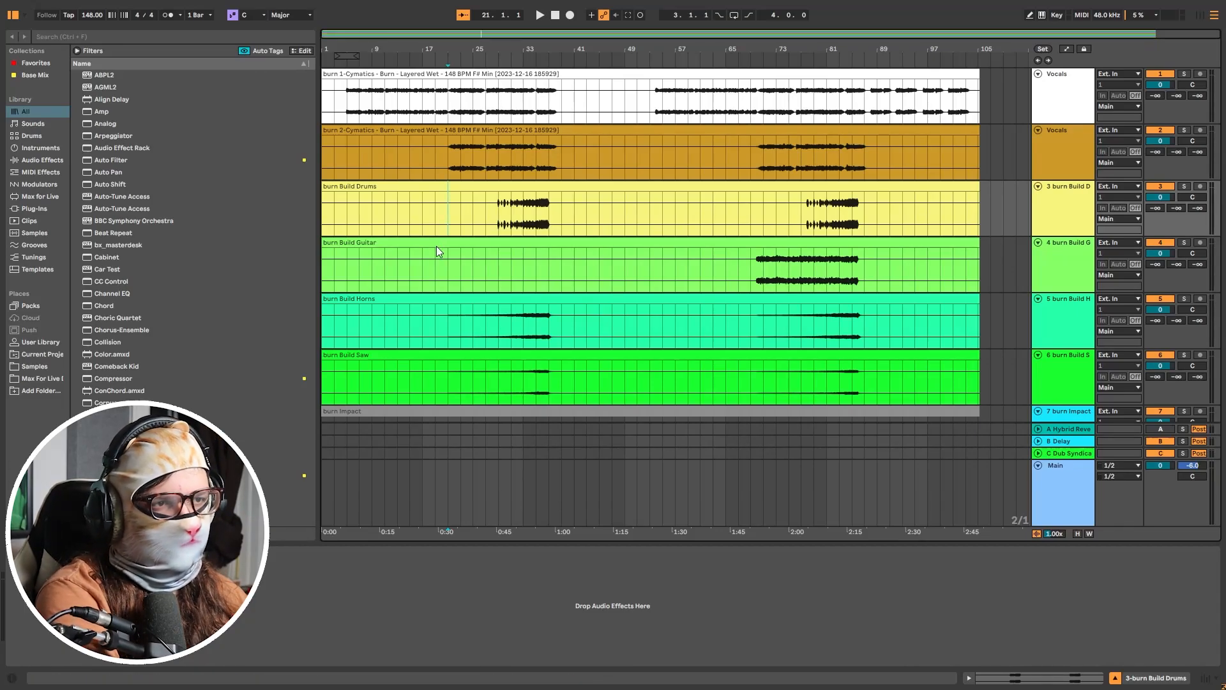
key(space)
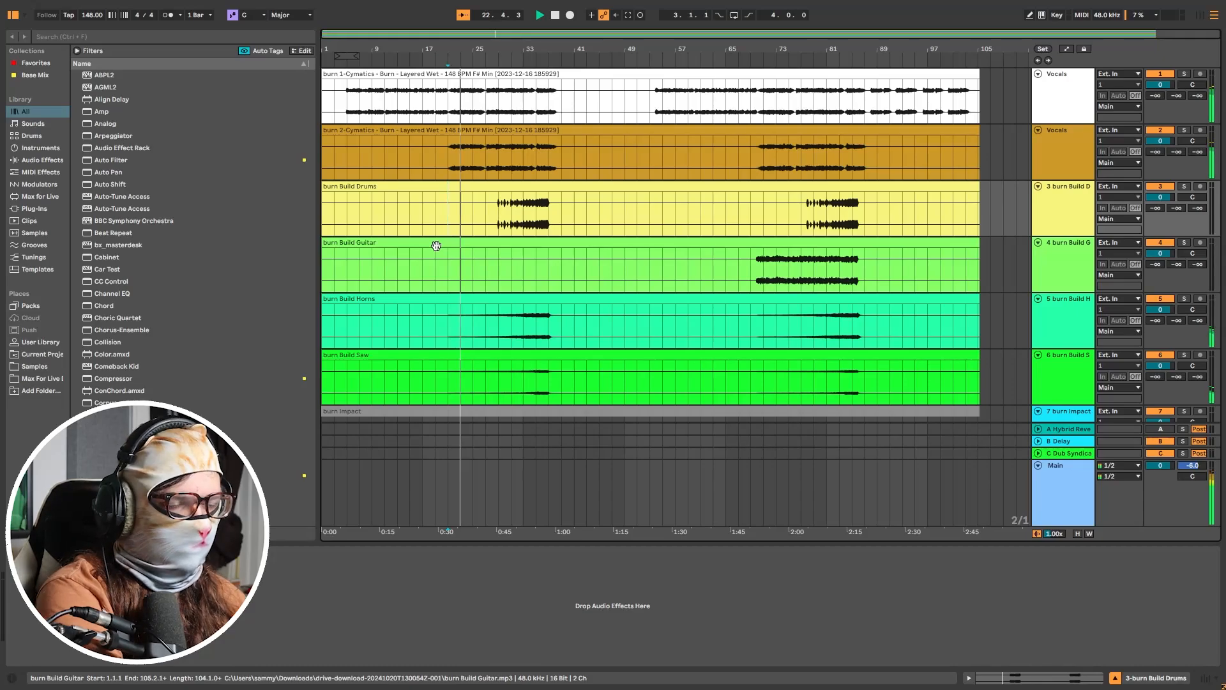
scroll(435, 238, down, 5)
key(space)
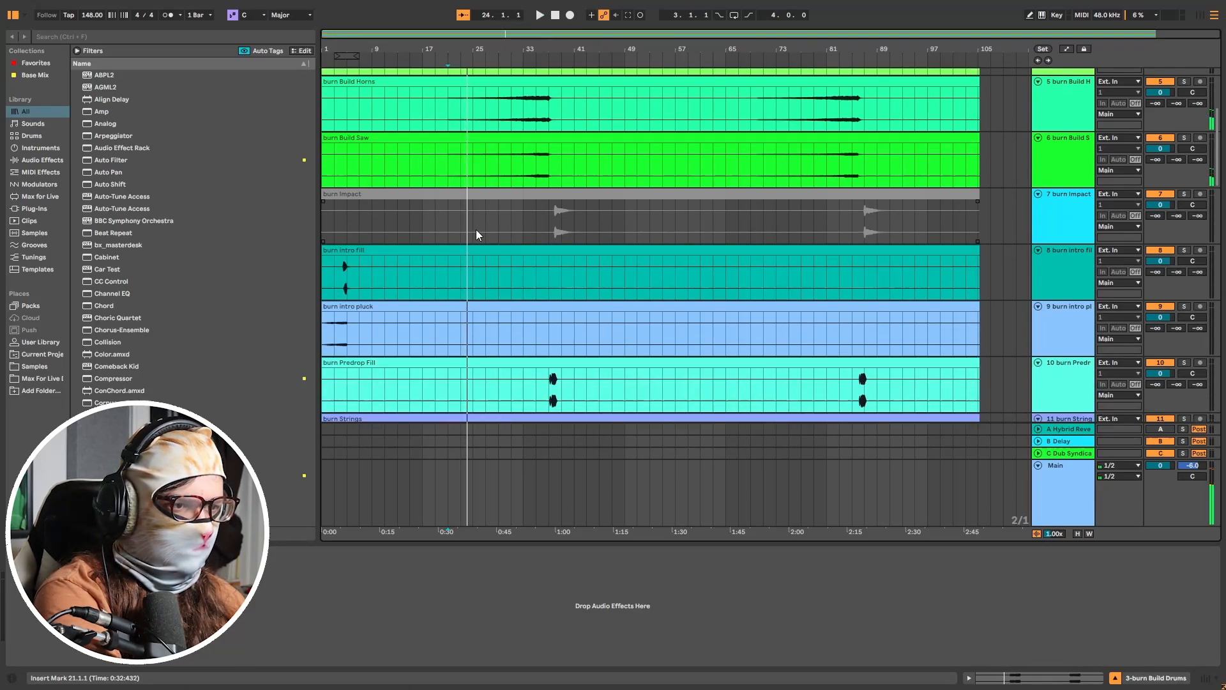
Step: Solo both Vocals tracks together and play them from bar 21, examining their waveforms up close
scroll(476, 229, up, 5)
click(450, 121)
click(450, 153)
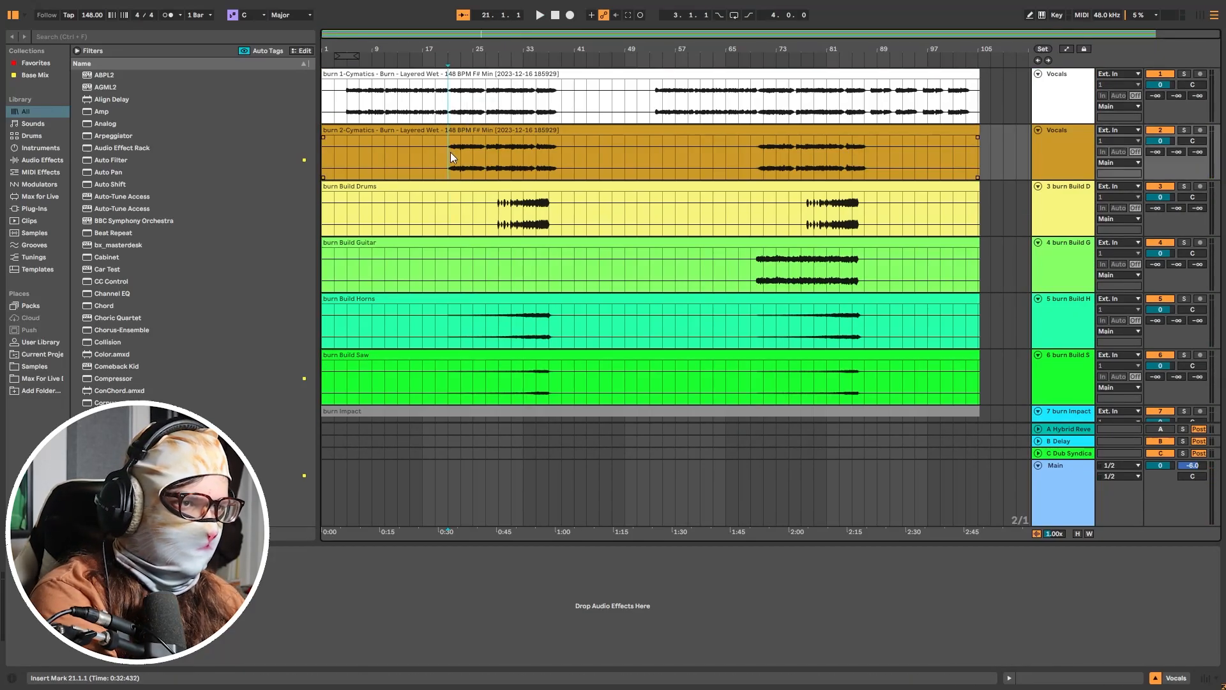
key(s)
key(space)
scroll(465, 159, up, 4)
scroll(465, 159, up, 3)
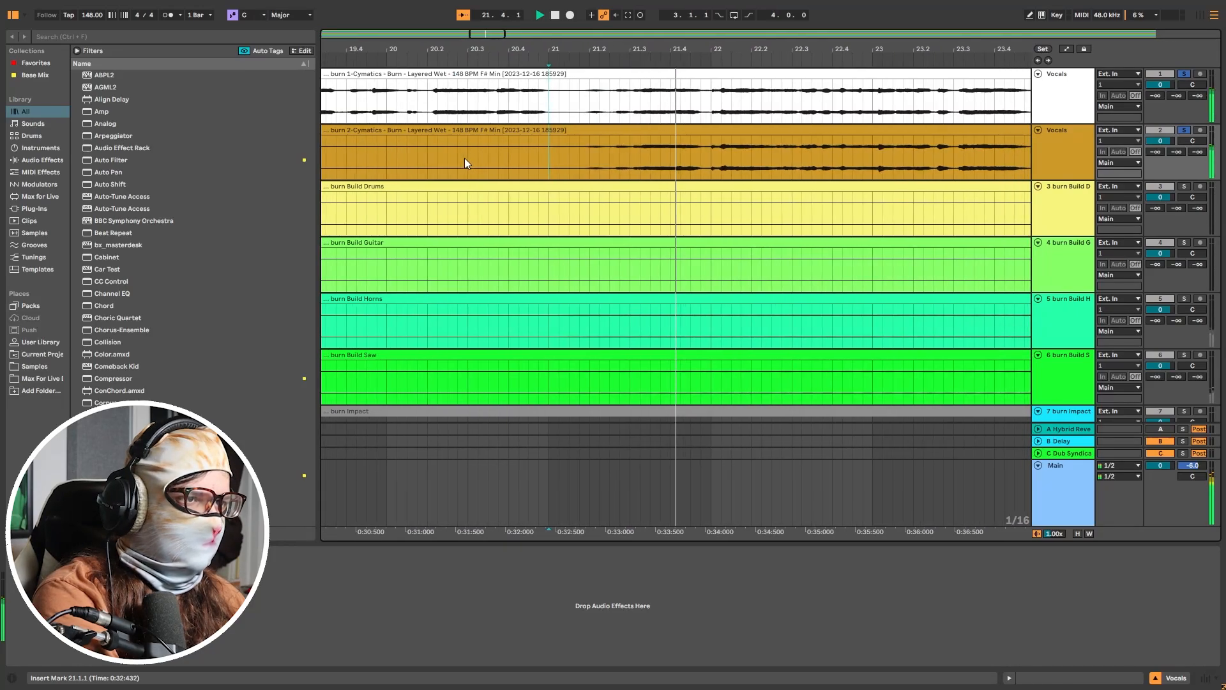
Step: Unsolo the first Vocals track and listen to the second, layered Vocals track alone around bar 23
click(804, 149)
key(a)
key(a)
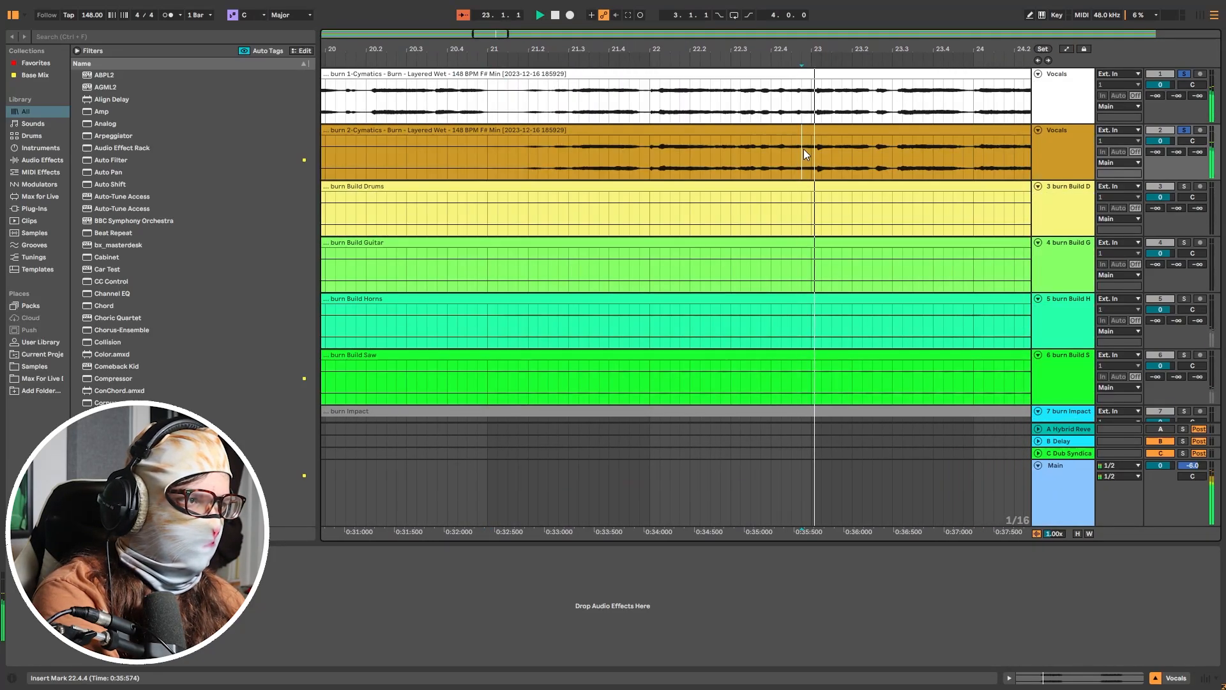
scroll(805, 149, down, 5)
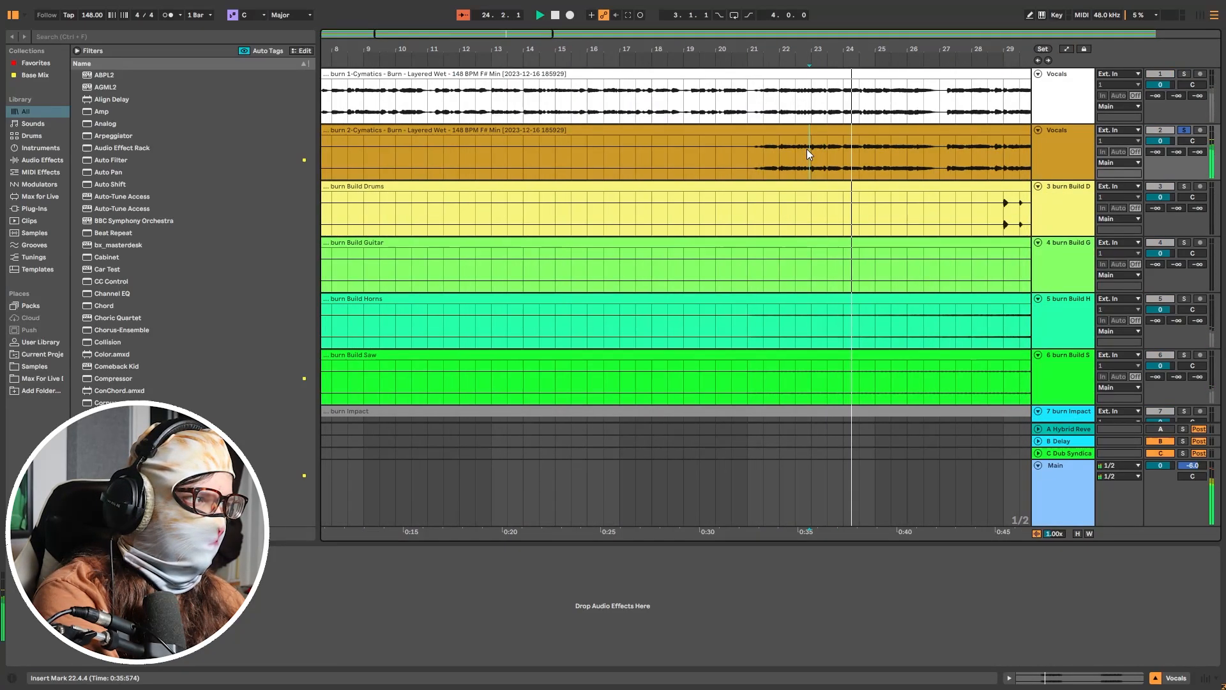
drag(824, 201, 758, 236)
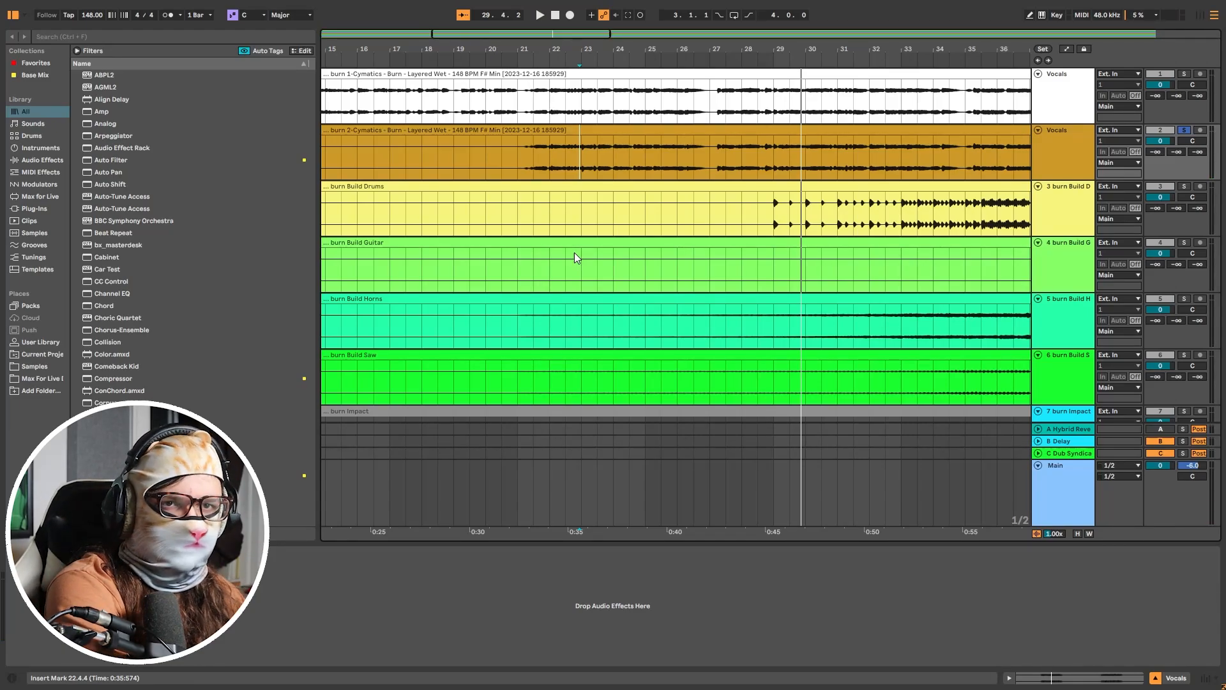
Step: Solo burn Build Drums and play the build from bar 29, unsoloing it to hear the drop before stopping playback
click(767, 224)
key(space)
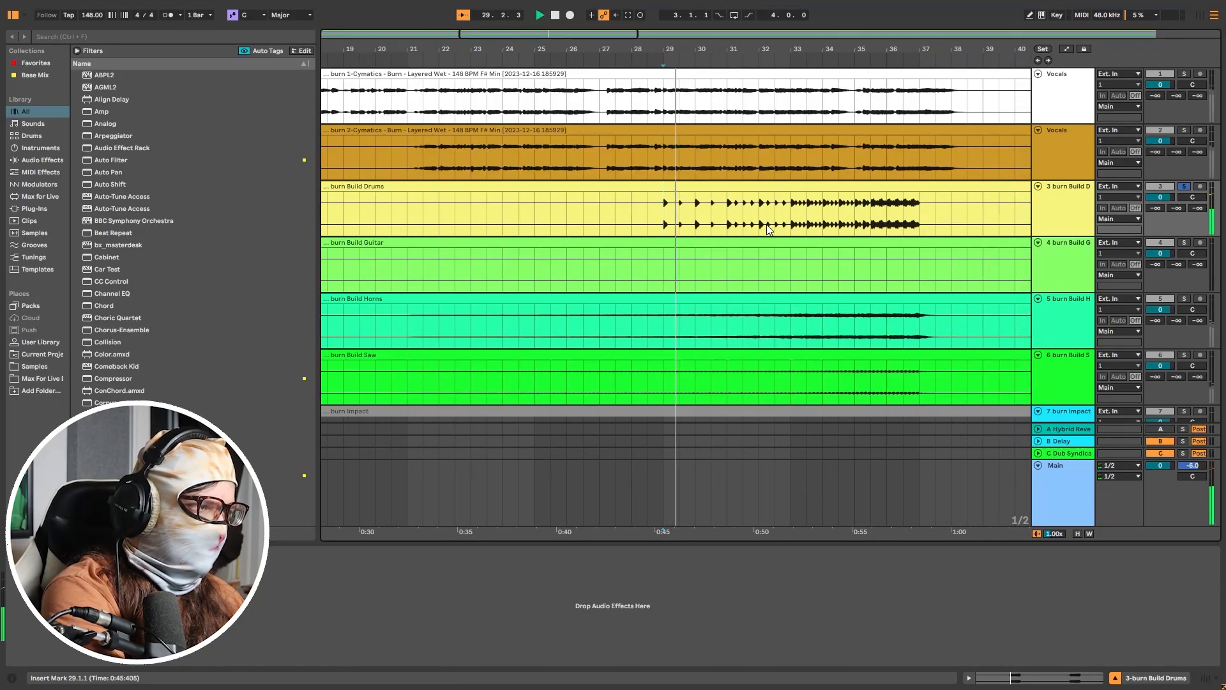
scroll(766, 224, up, 10)
scroll(766, 224, down, 5)
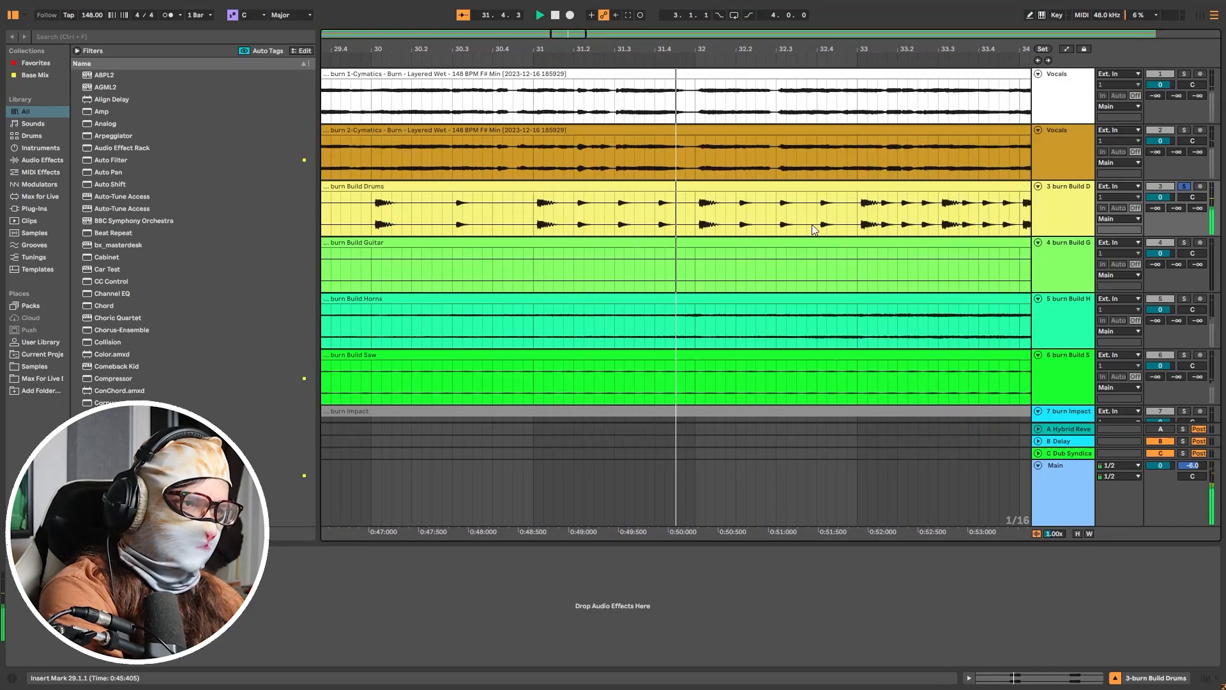
scroll(814, 230, down, 3)
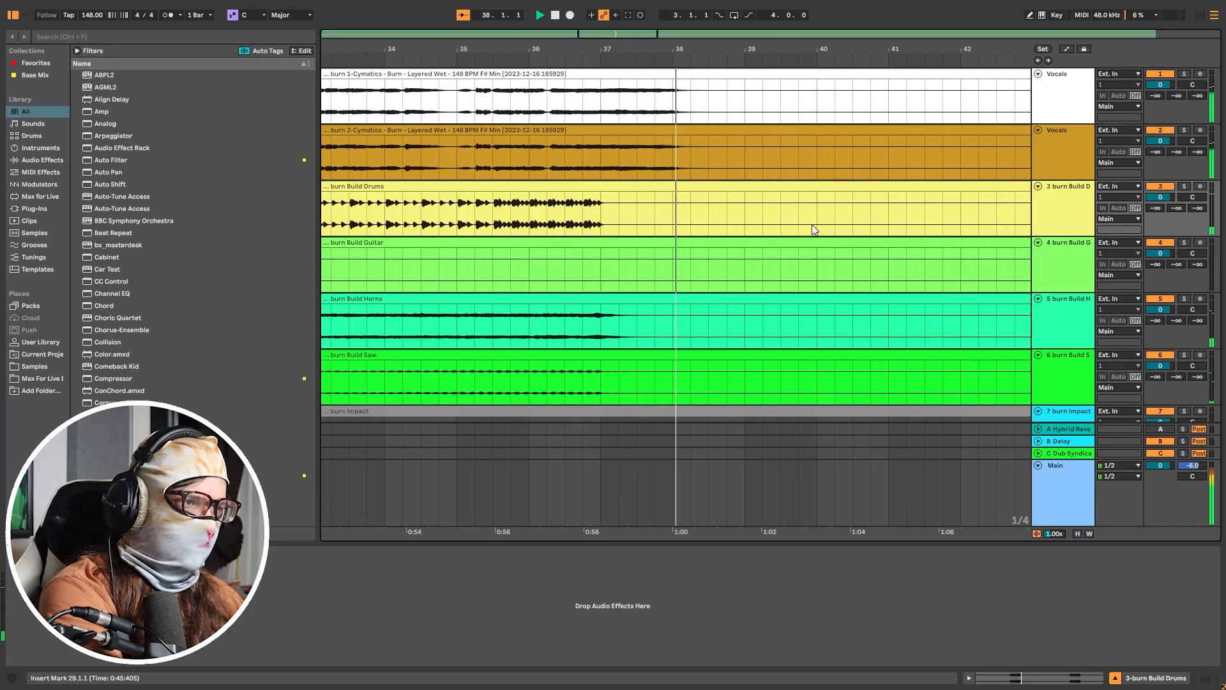
key(space)
Step: Solo the burn Build Horns track and audition its rise from bars 21, 31 and 33
scroll(461, 344, down, 10)
click(449, 328)
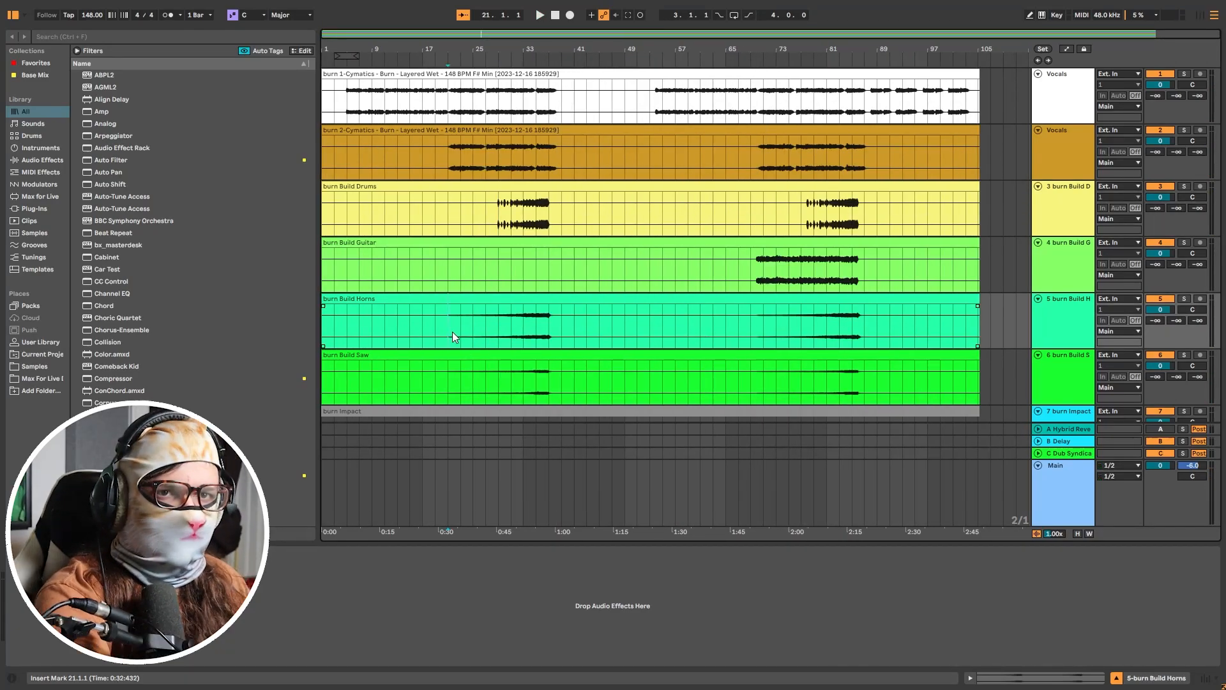
key(s)
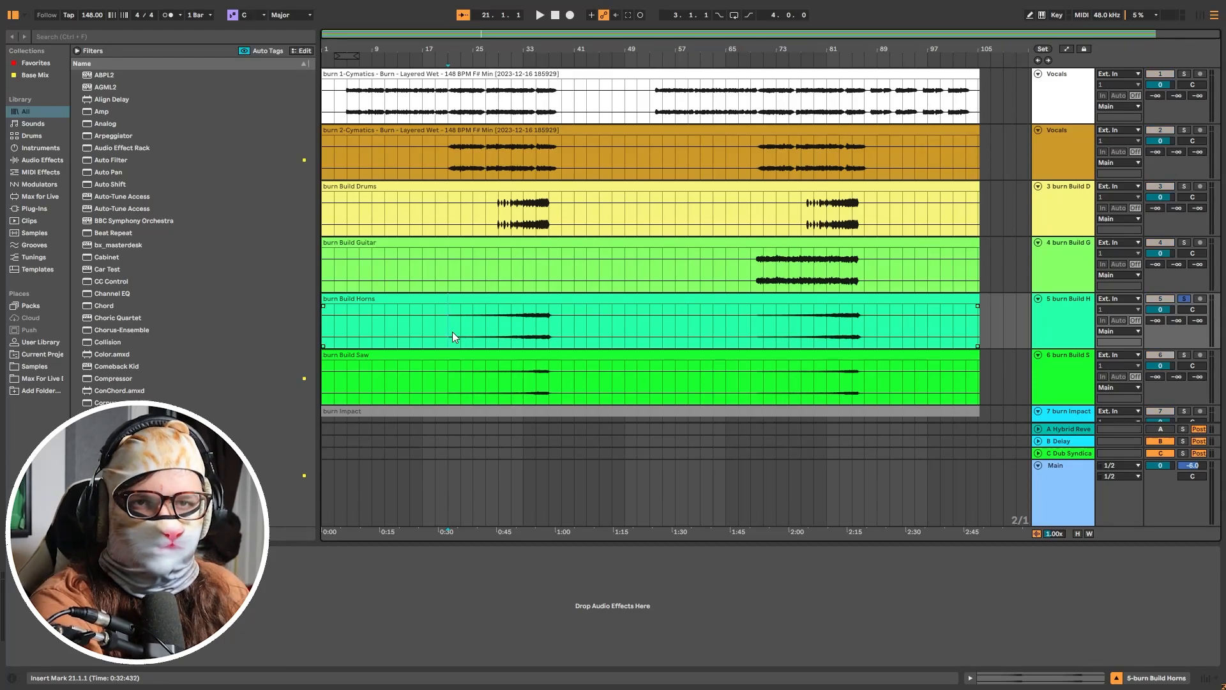
key(space)
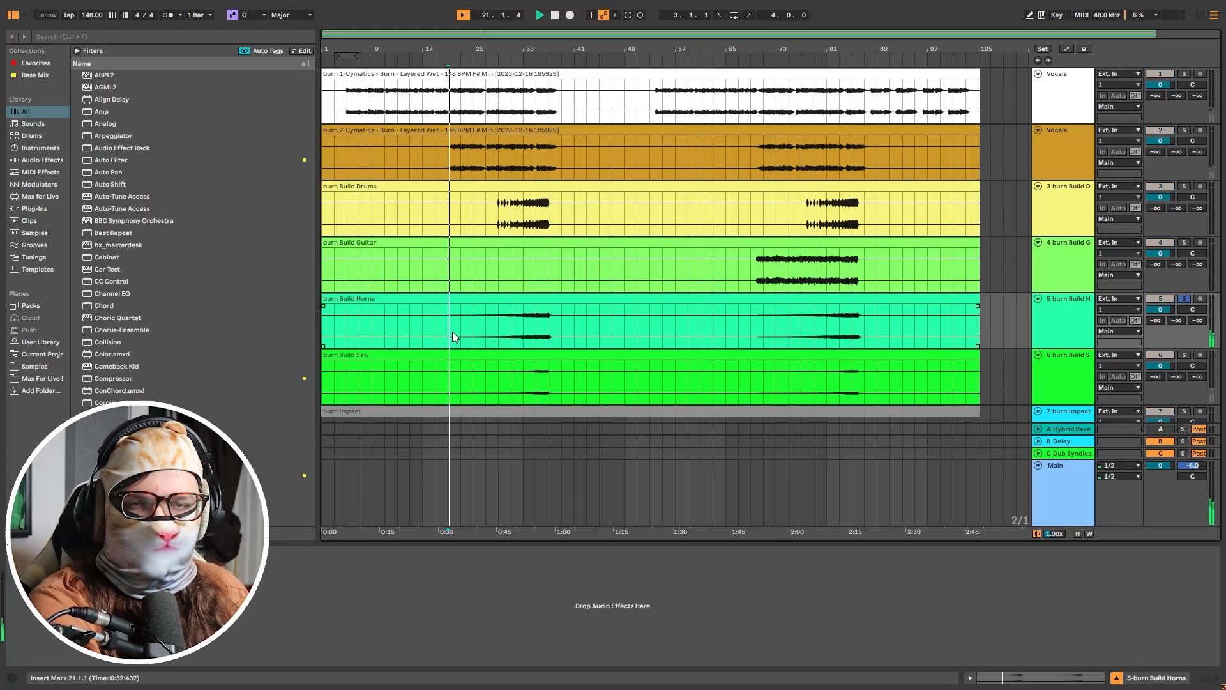
click(512, 332)
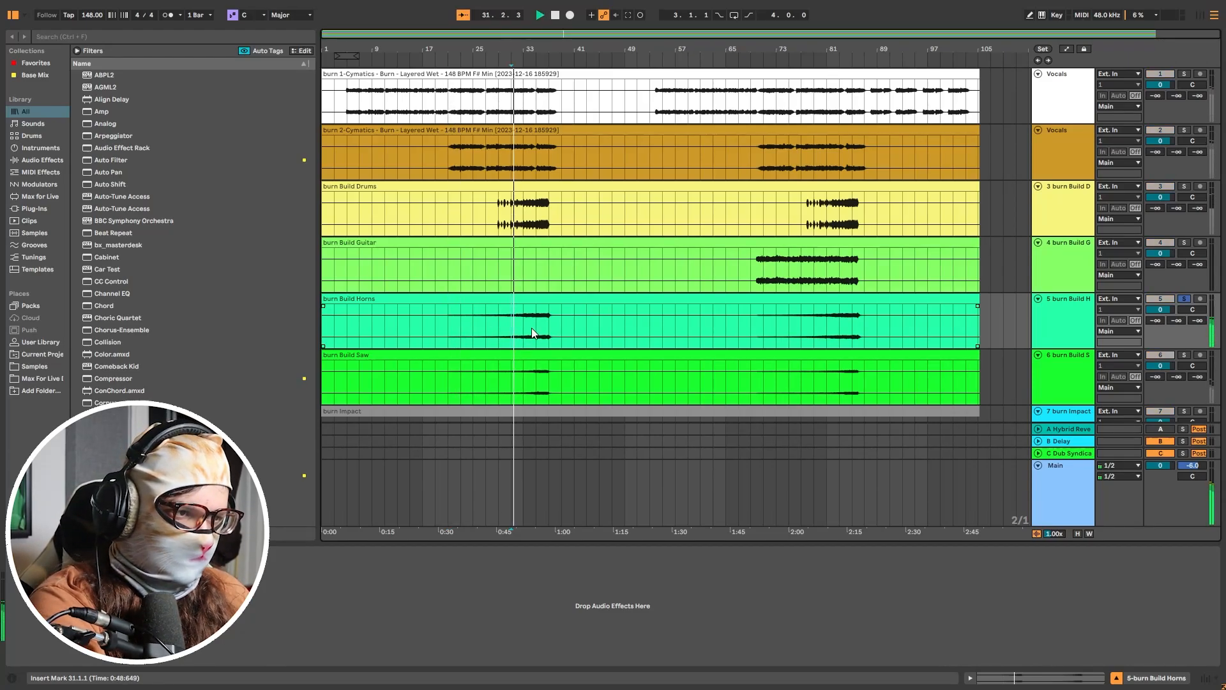
click(537, 326)
click(528, 333)
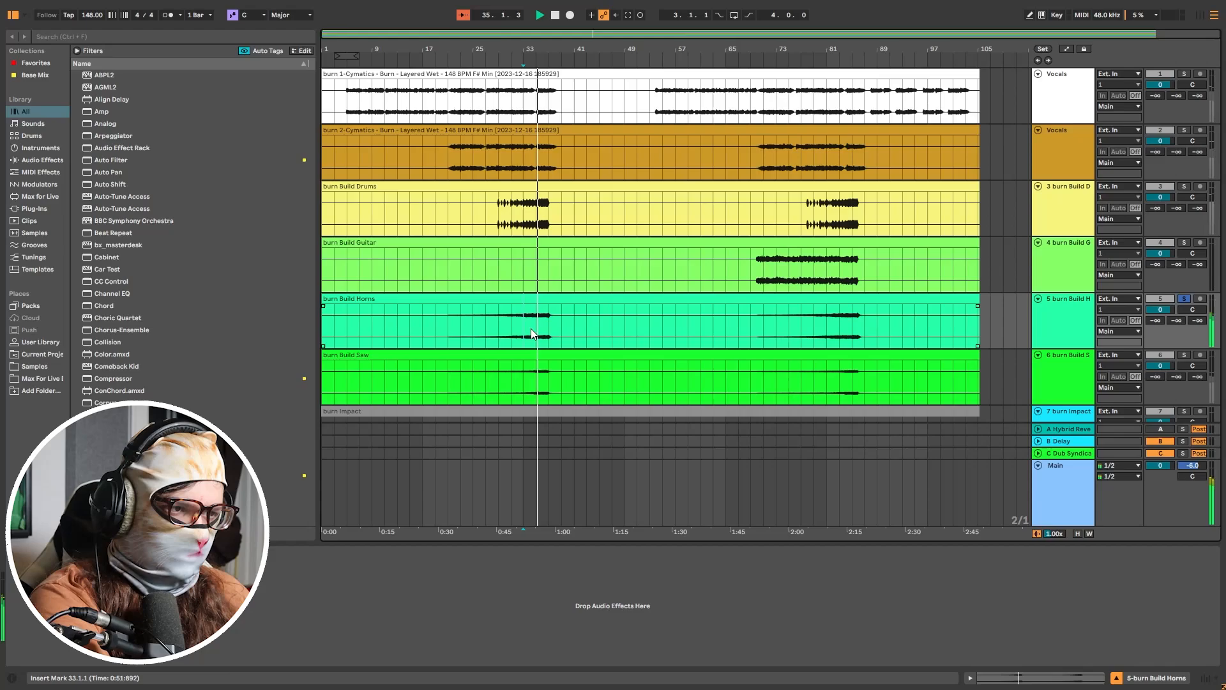
click(575, 224)
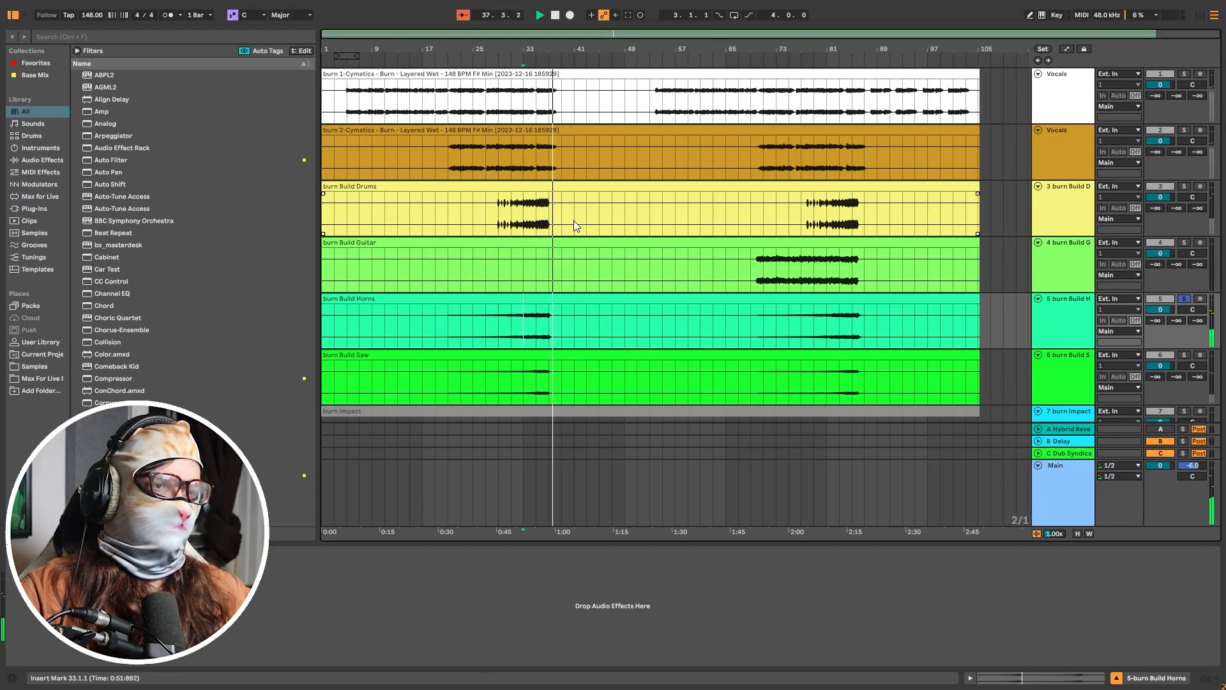
Step: Audition the burn Build Saw track in solo from bars 29, 31 and 35, and reactivate the burn Impact clip
click(503, 378)
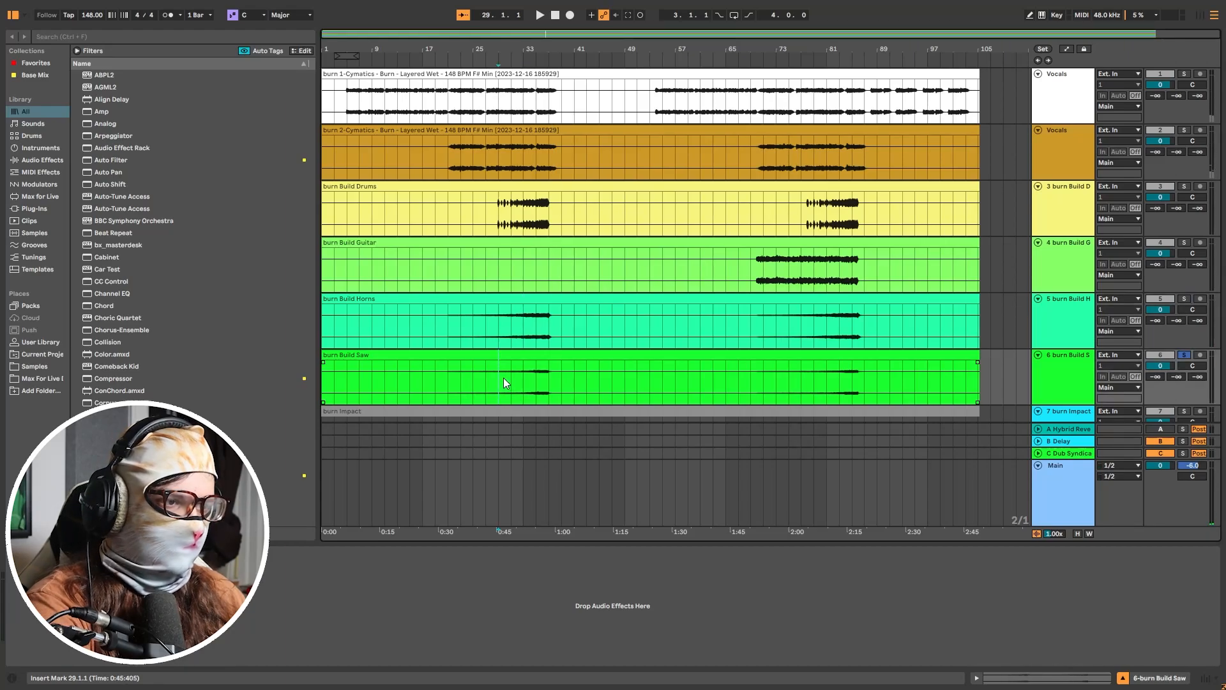
key(space)
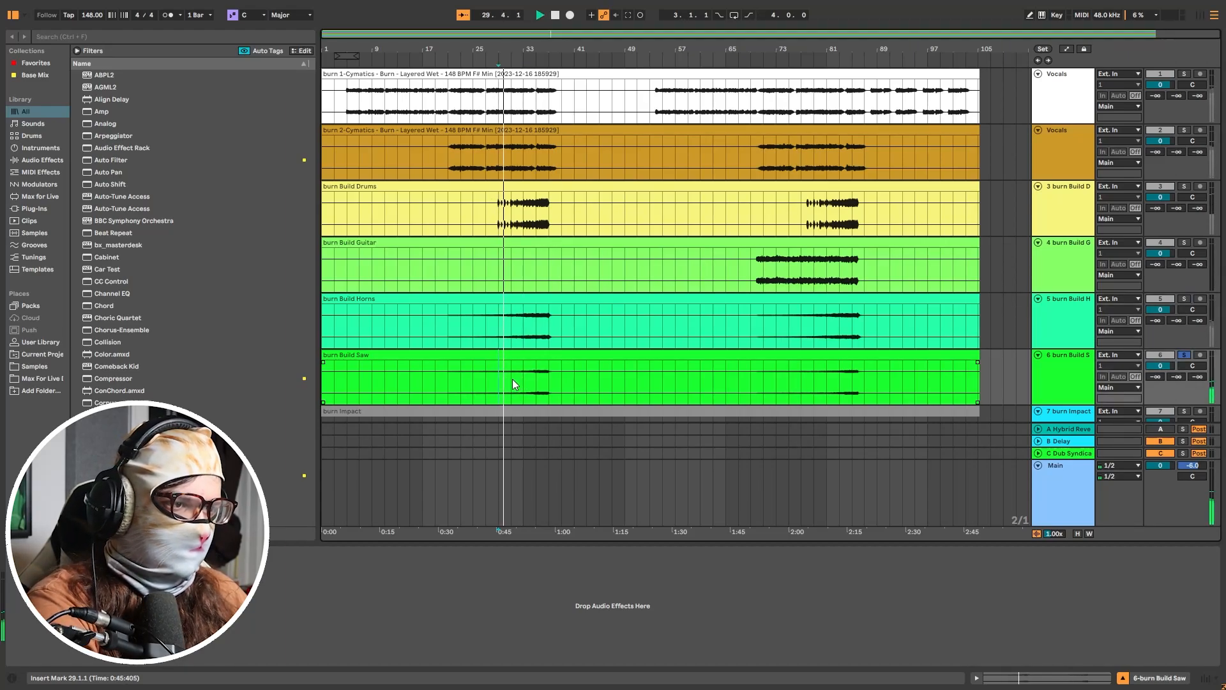
click(512, 378)
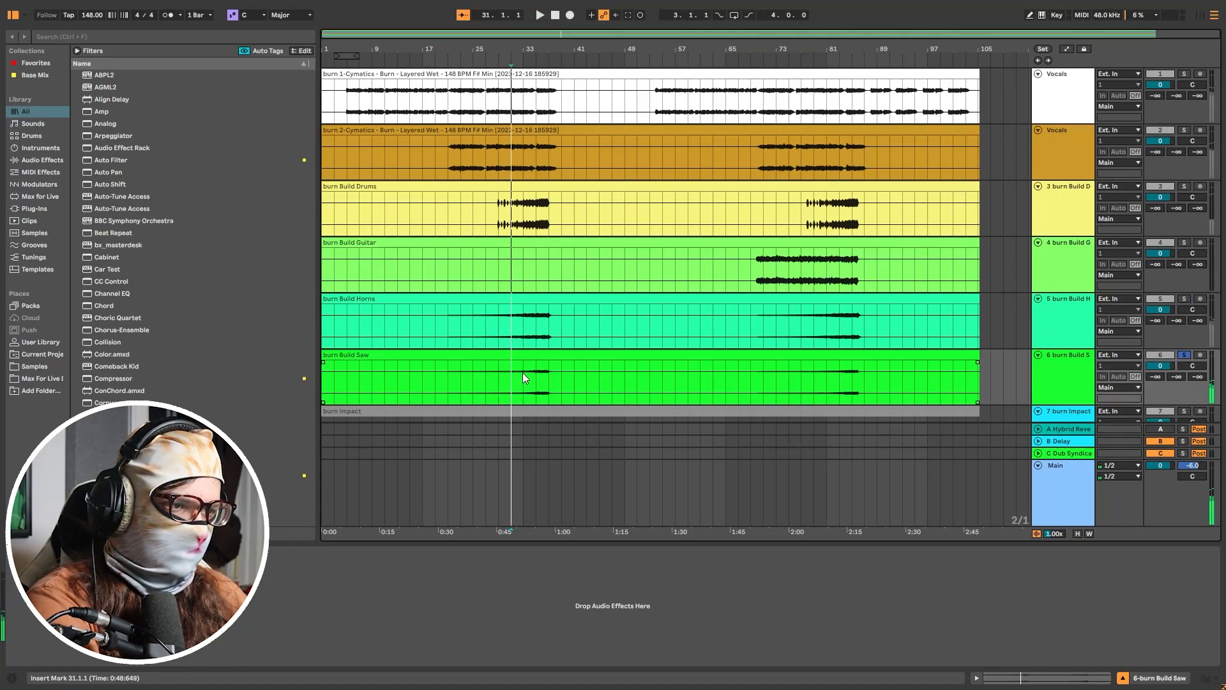
click(534, 373)
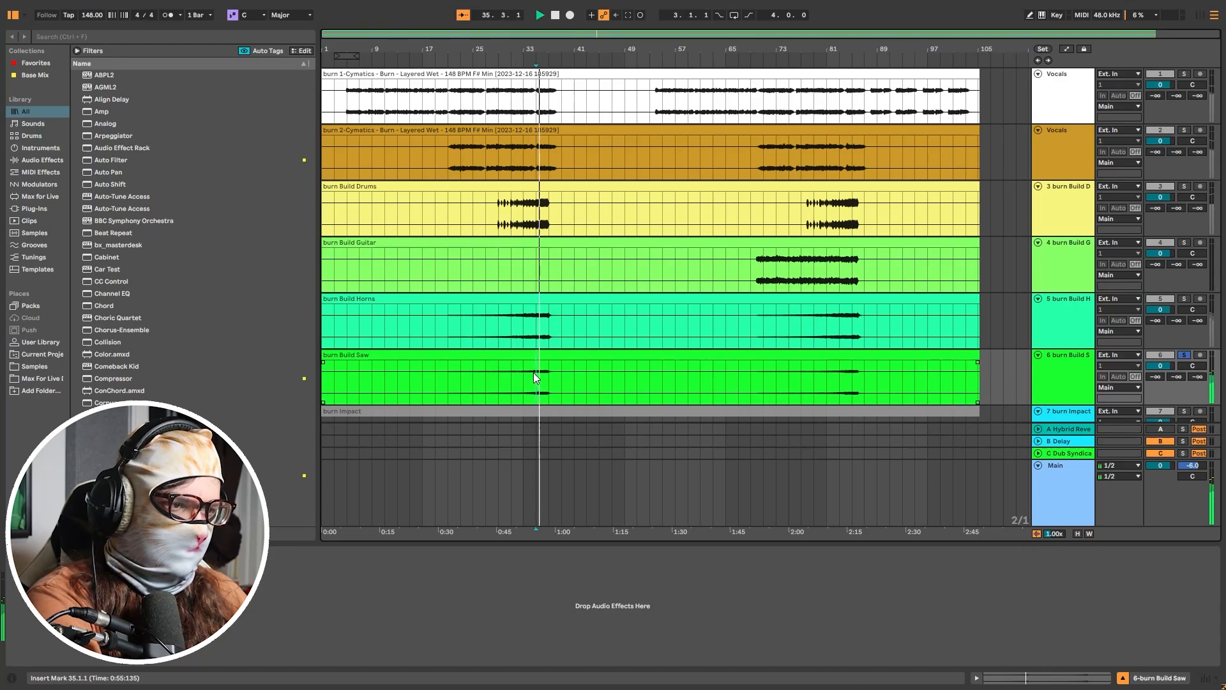
scroll(530, 372, down, 5)
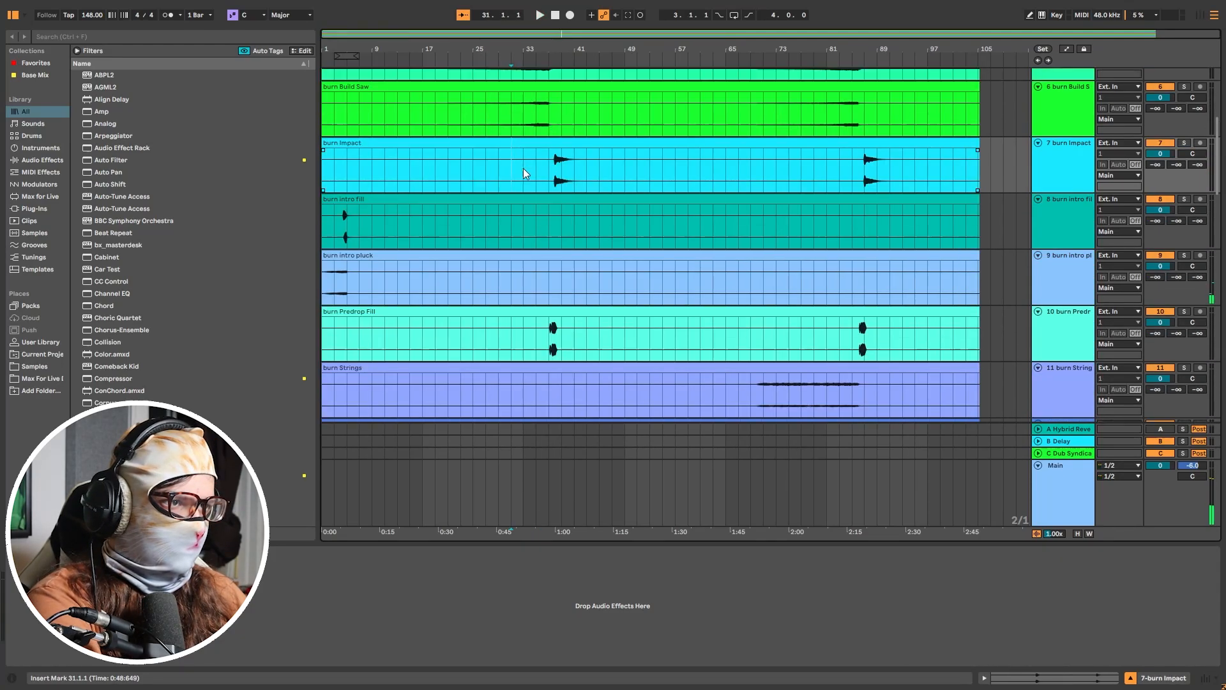
Step: Solo the burn Verse and Drop Rolling Bass track and play it from bar 29, examining its waveform
scroll(525, 174, down, 2)
scroll(525, 177, down, 5)
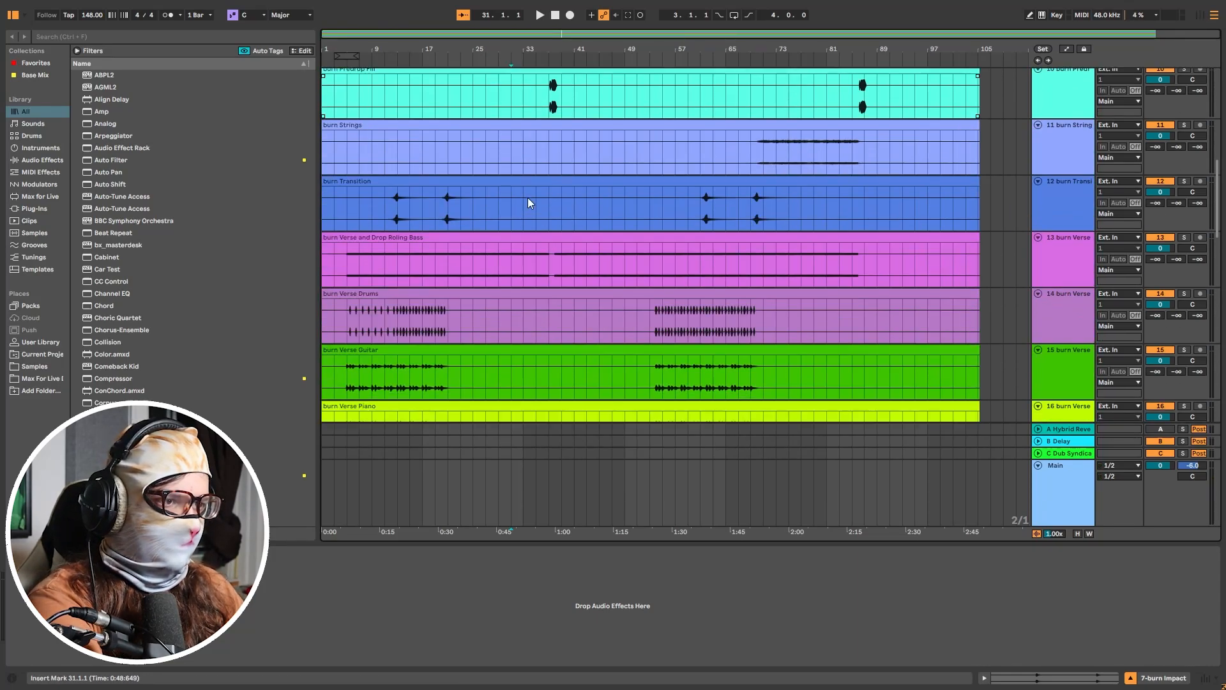
click(529, 265)
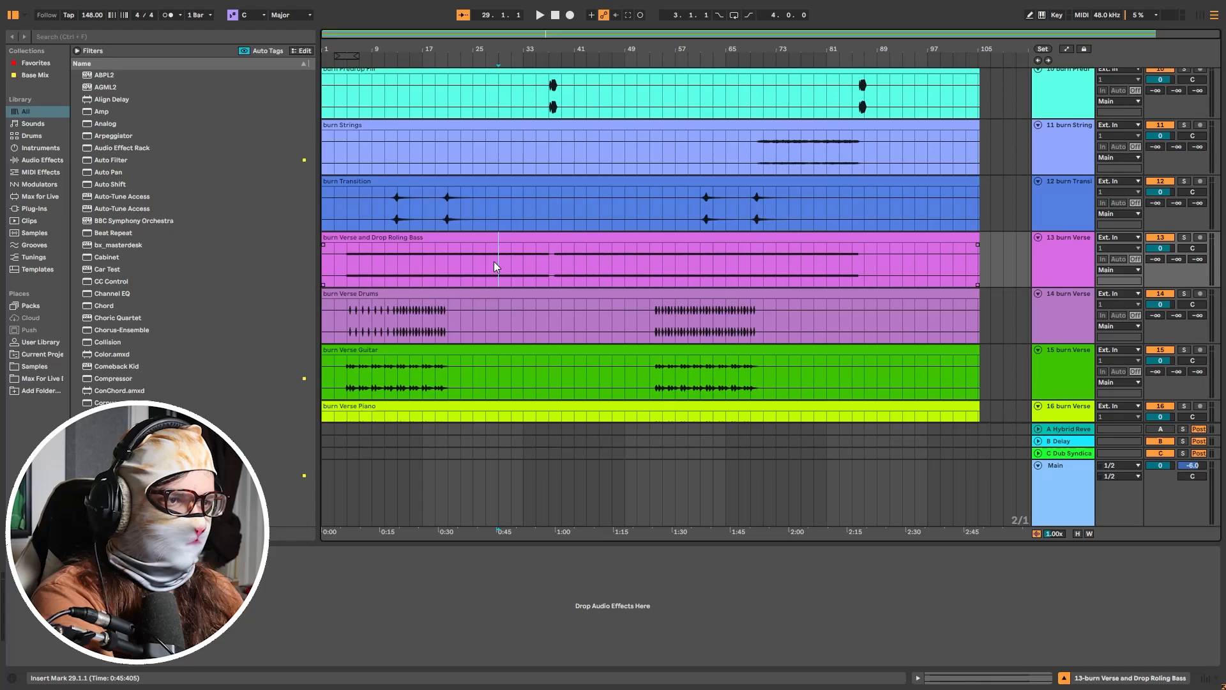
key(space)
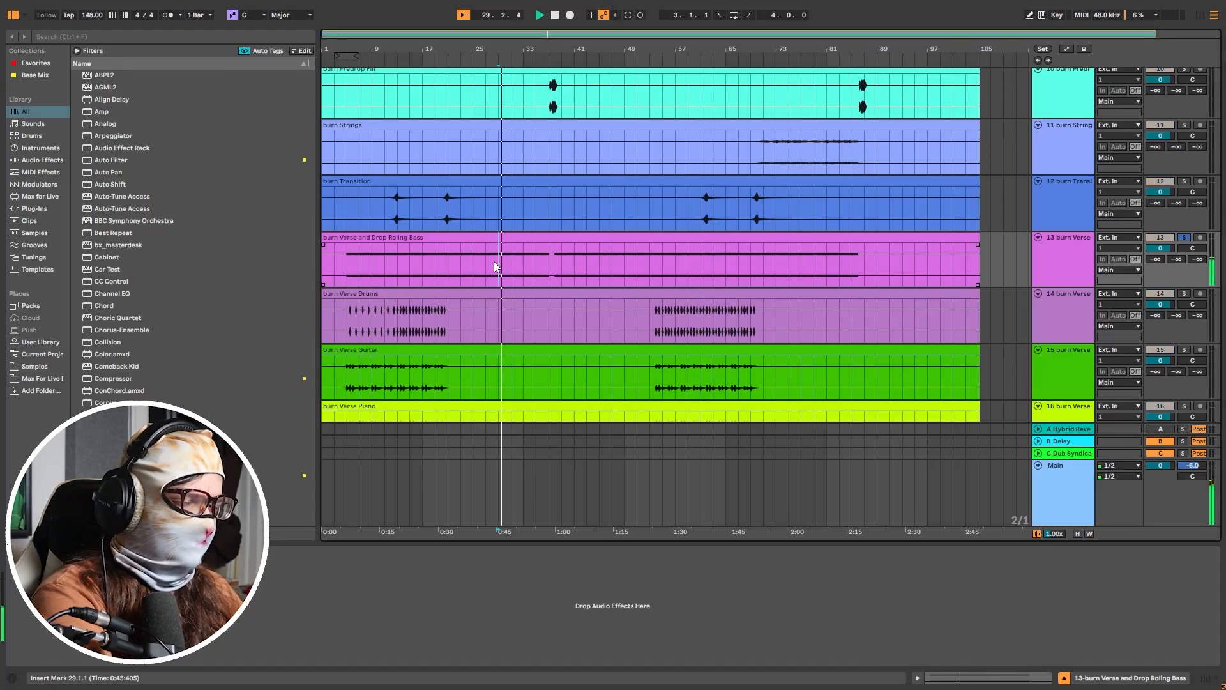
scroll(499, 265, up, 10)
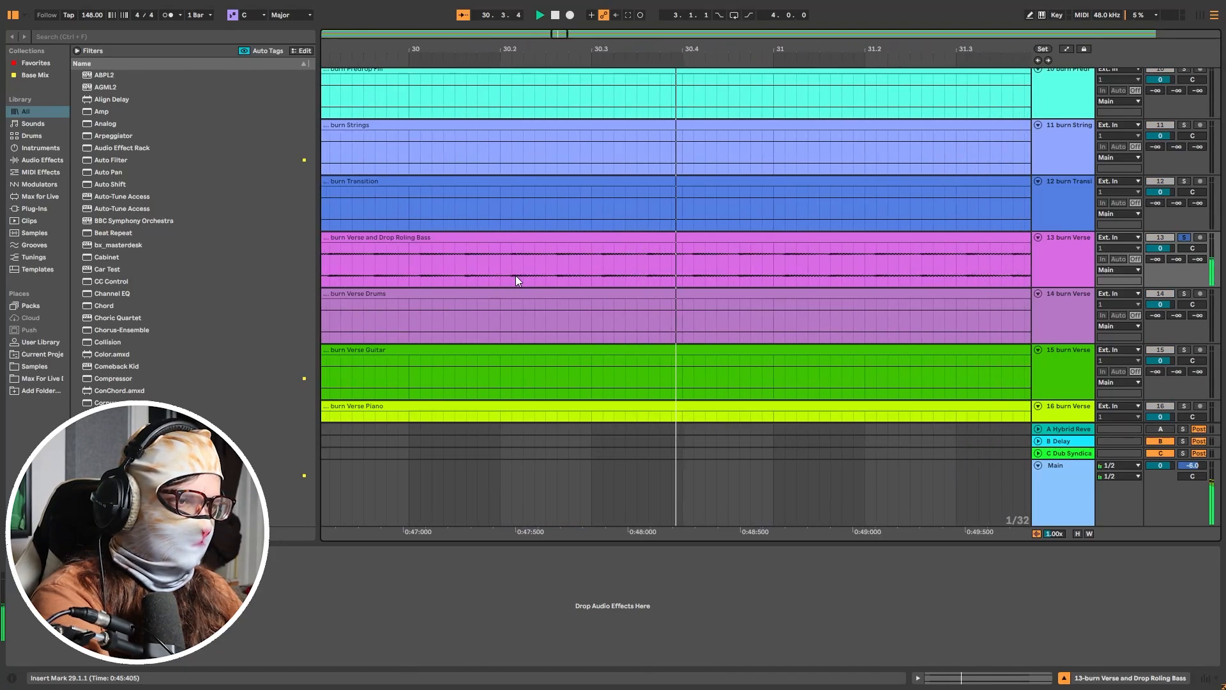
scroll(543, 273, down, 6)
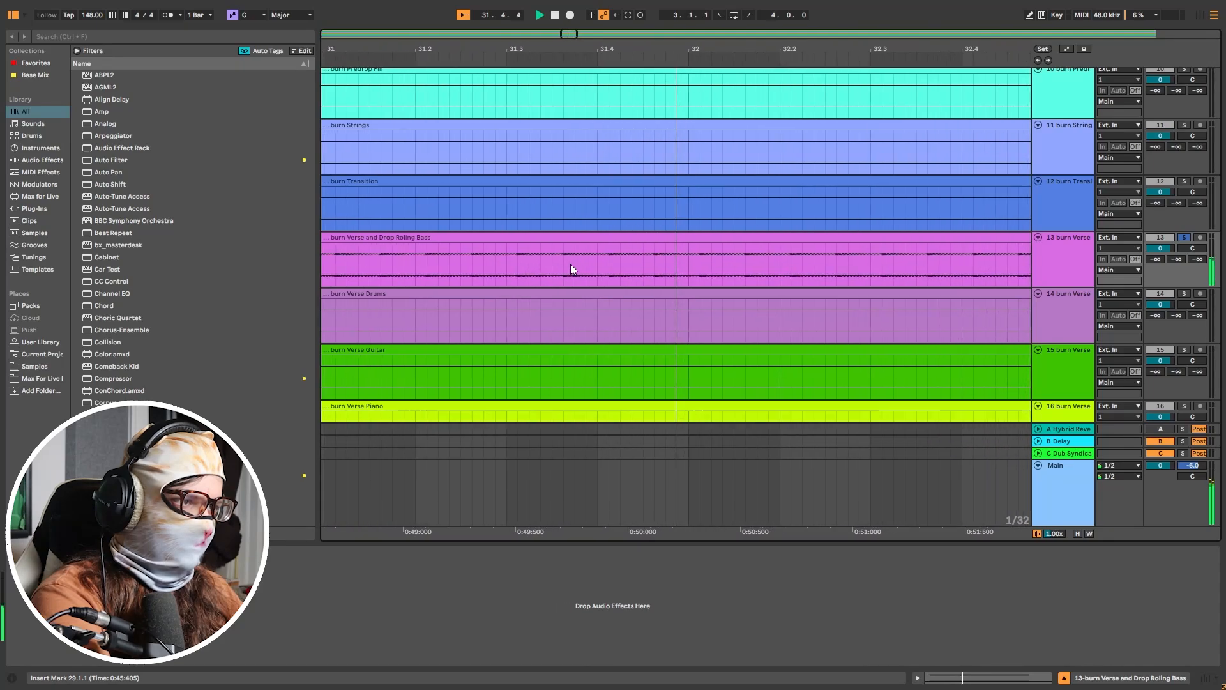
scroll(566, 267, down, 4)
Step: Solo the burn Build Drums track again, play it from bar 29, and place the insert marker at bar 21
scroll(566, 266, up, 5)
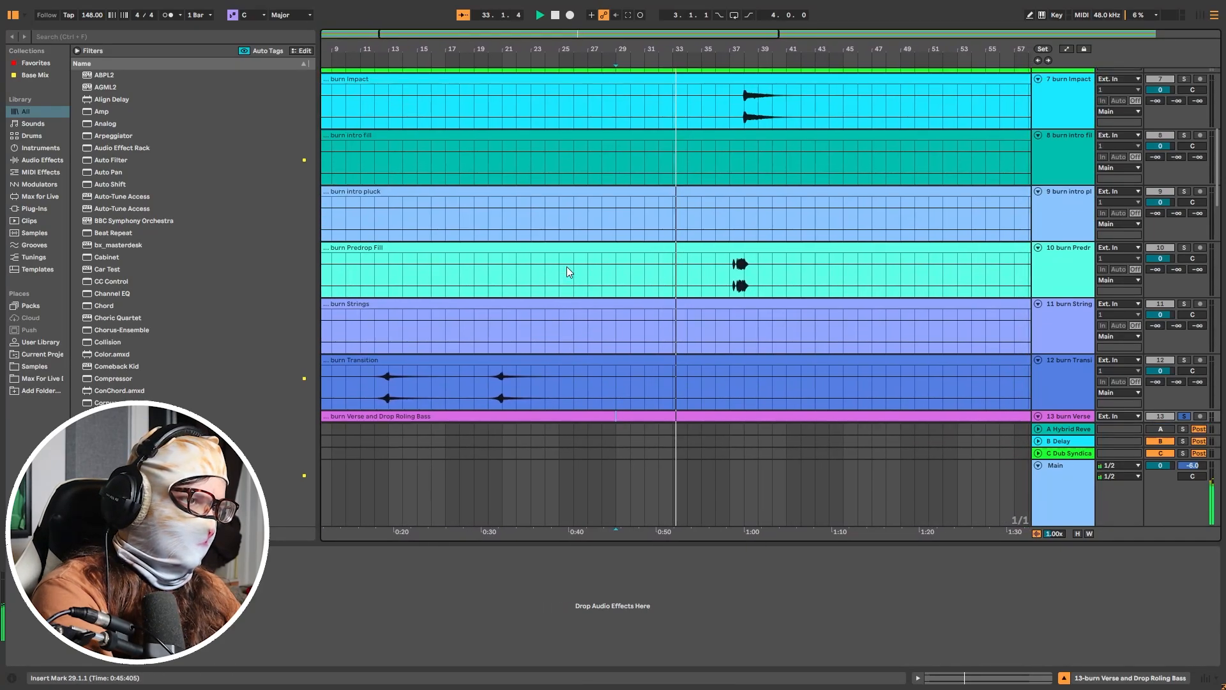
scroll(566, 266, up, 8)
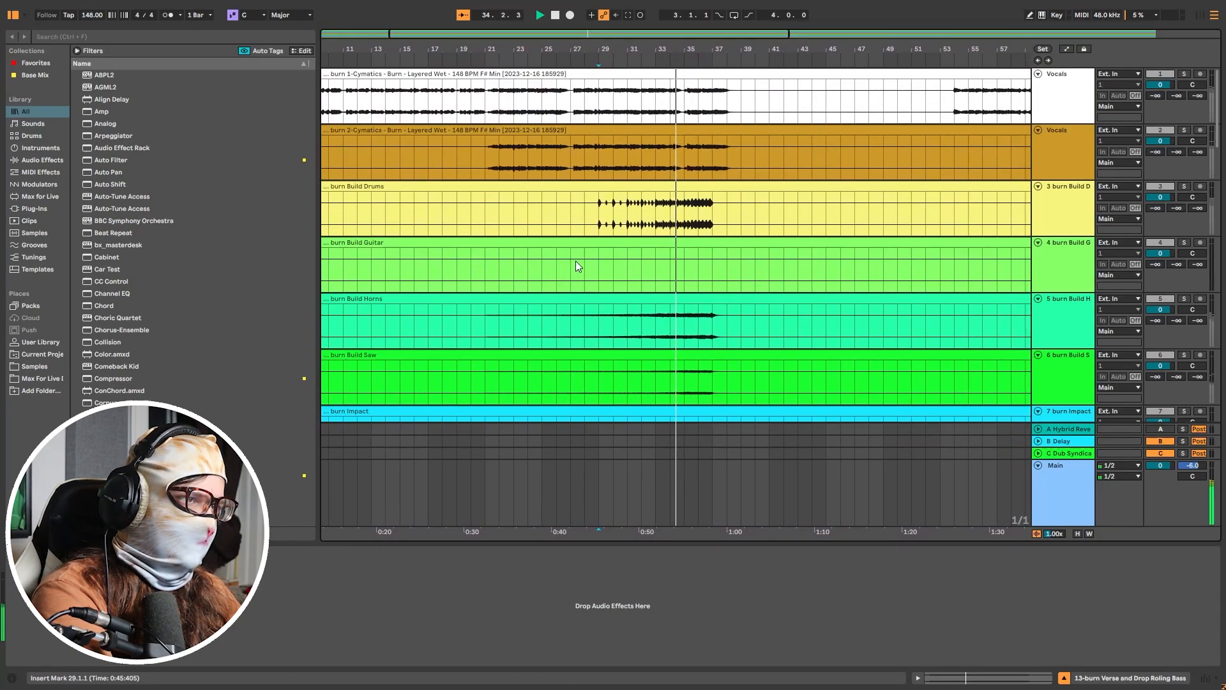
click(596, 208)
key(space)
key(s)
key(space)
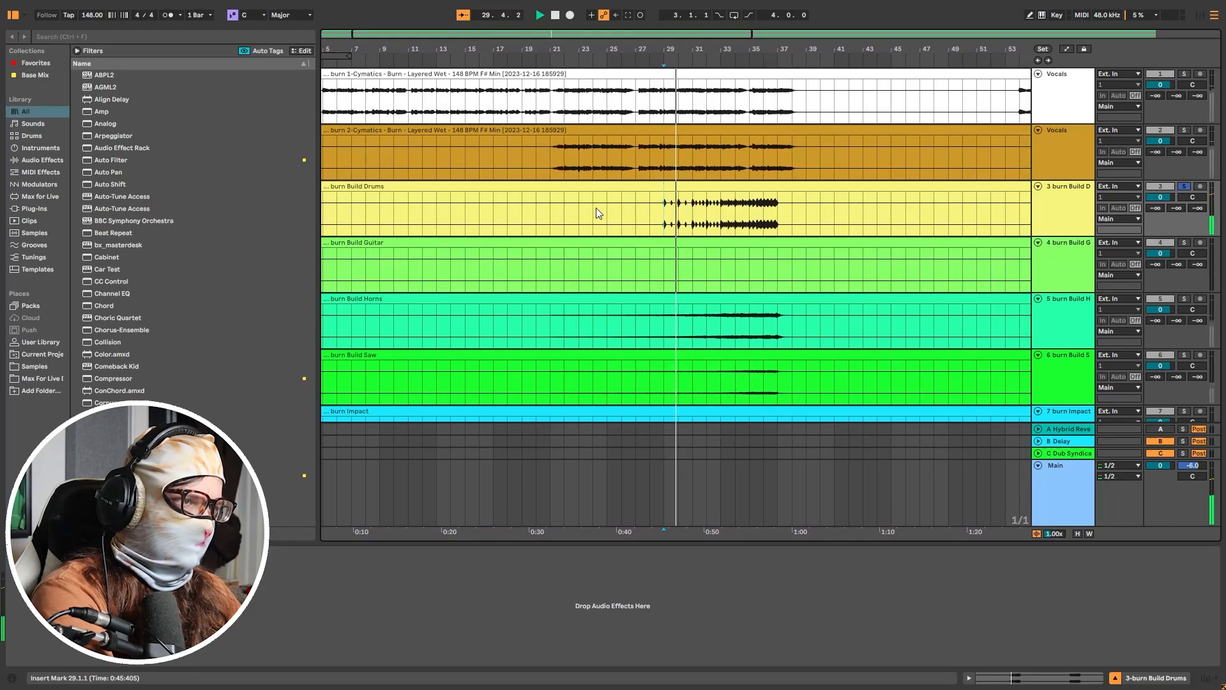
click(537, 222)
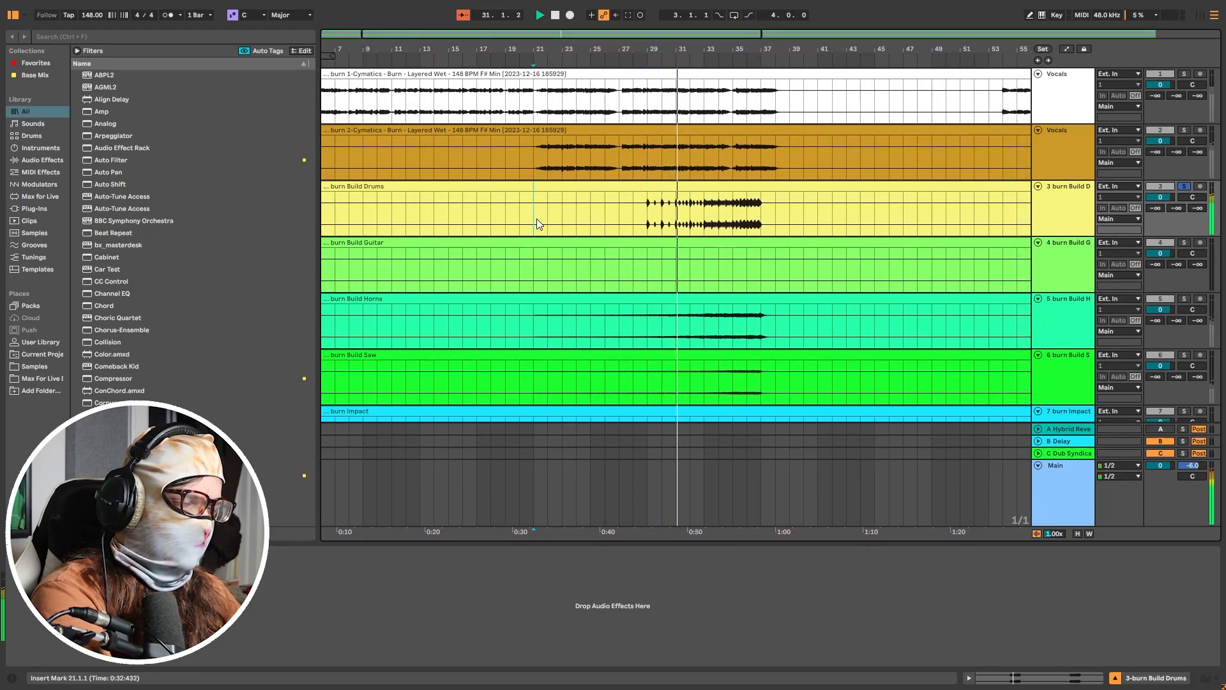
Step: Take the burn Build Drums track out of solo and play the full build-up from bar 21 and from bar 33
key(s)
key(space)
key(space)
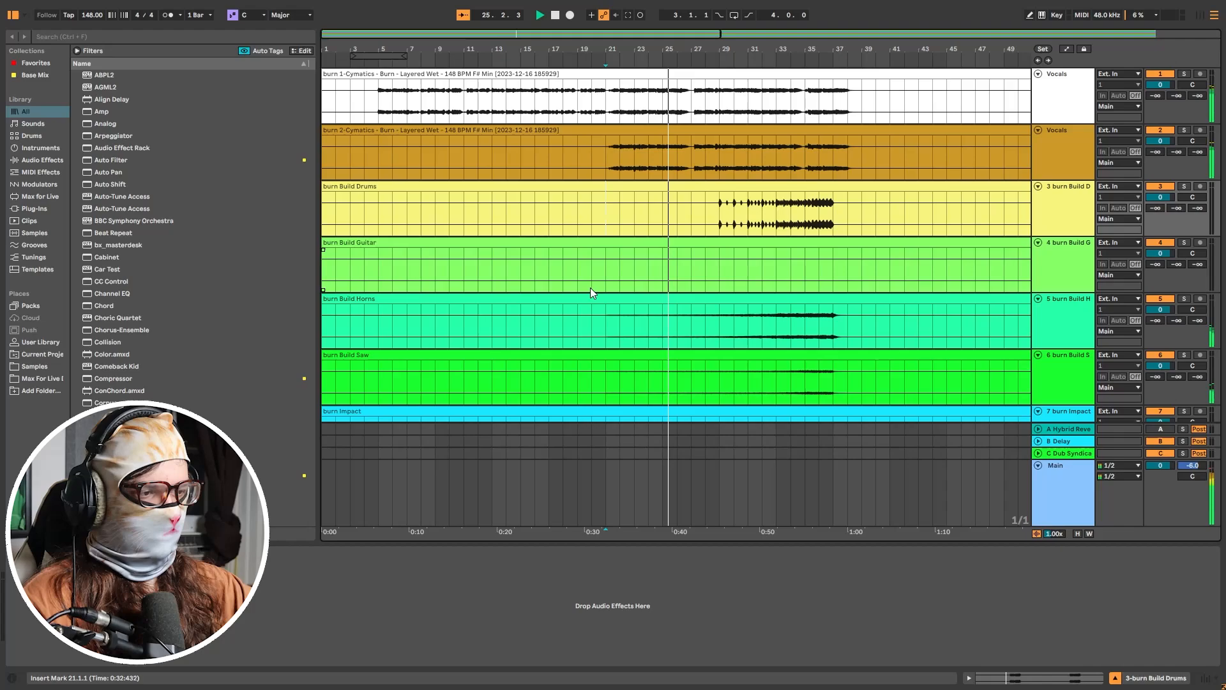
key(space)
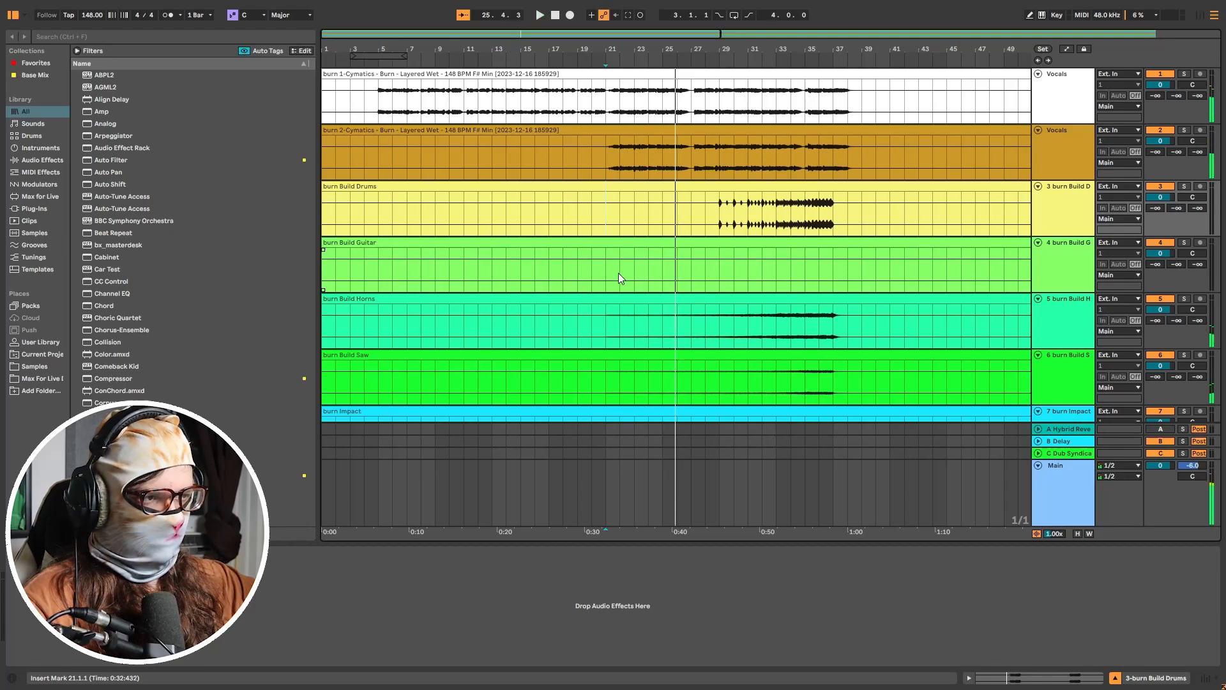
click(785, 218)
key(space)
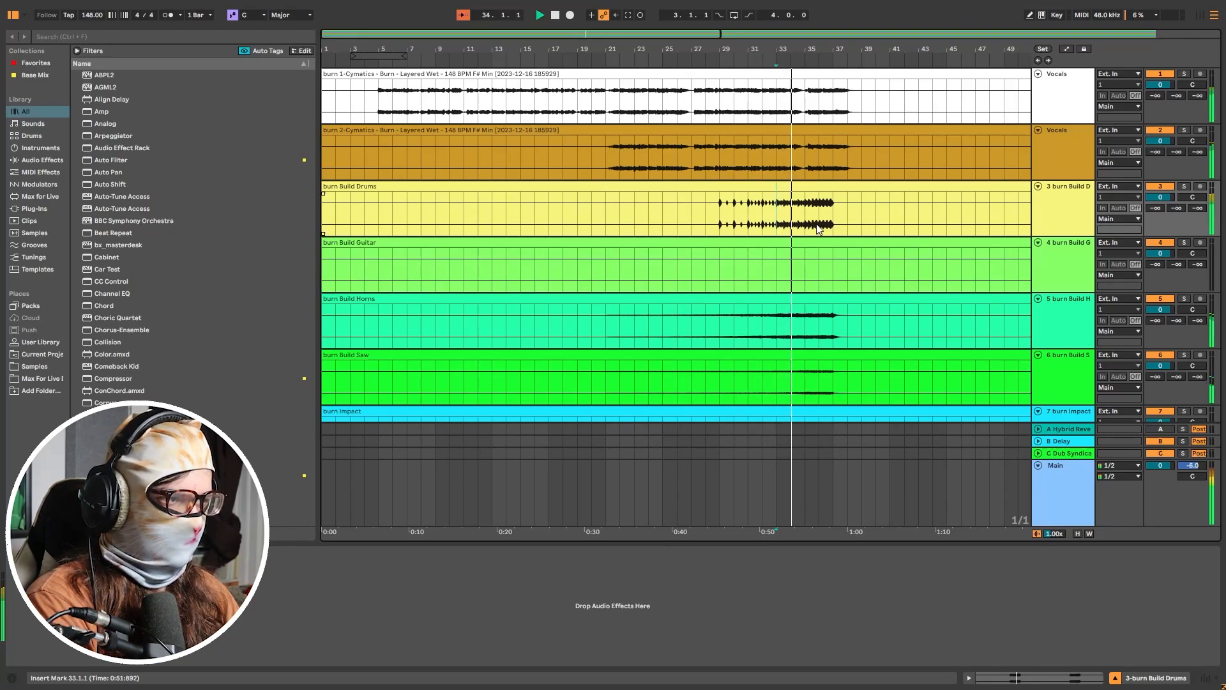
Step: Solo the burn Predrop Fill track, audition it from bar 37, and replay that passage with all tracks active
scroll(823, 228, down, 3)
scroll(600, 407, down, 2)
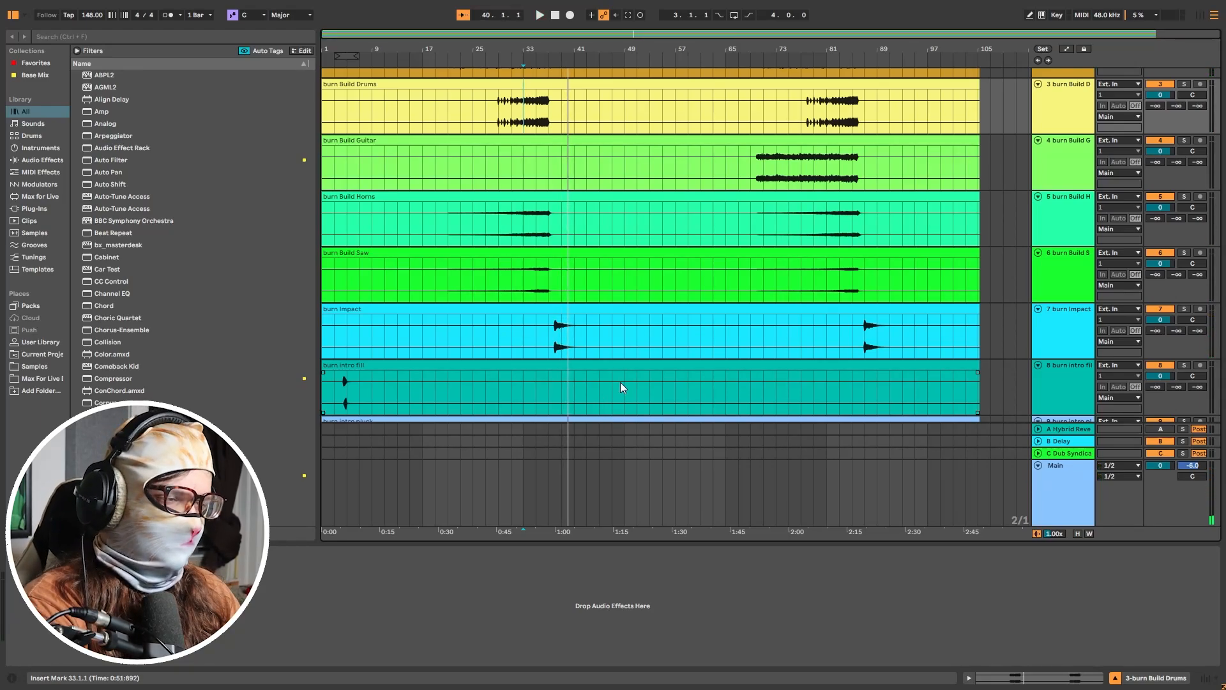
scroll(619, 382, down, 3)
click(544, 340)
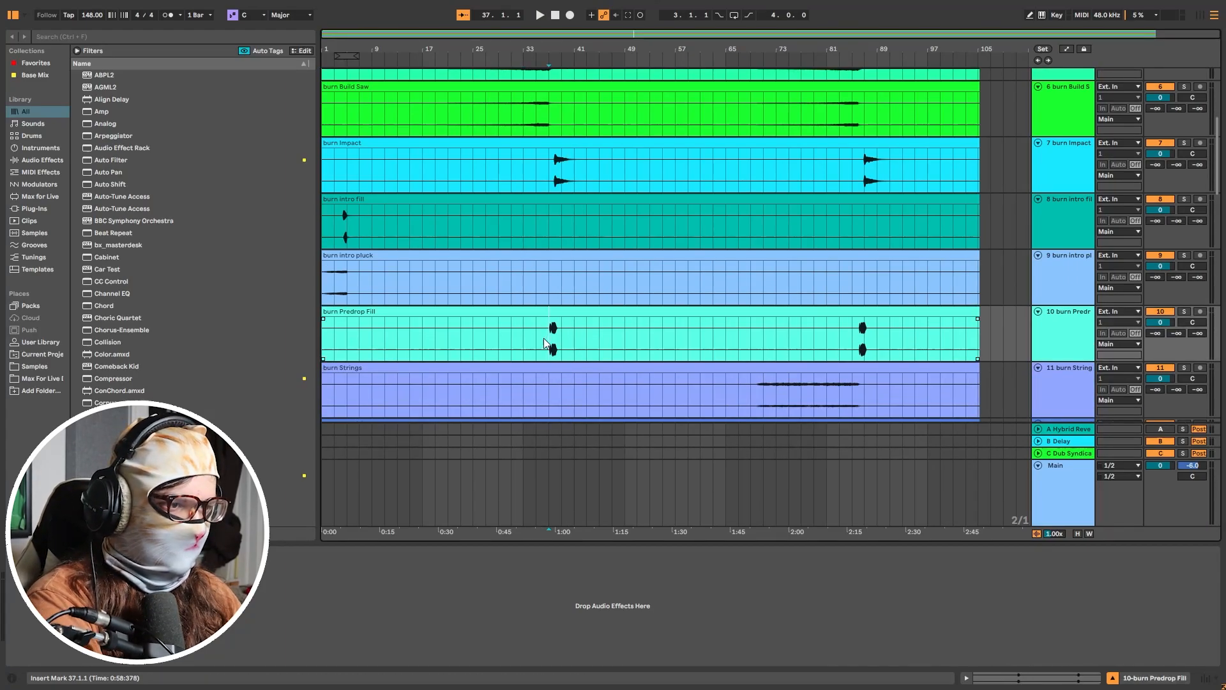
key(s)
key(space)
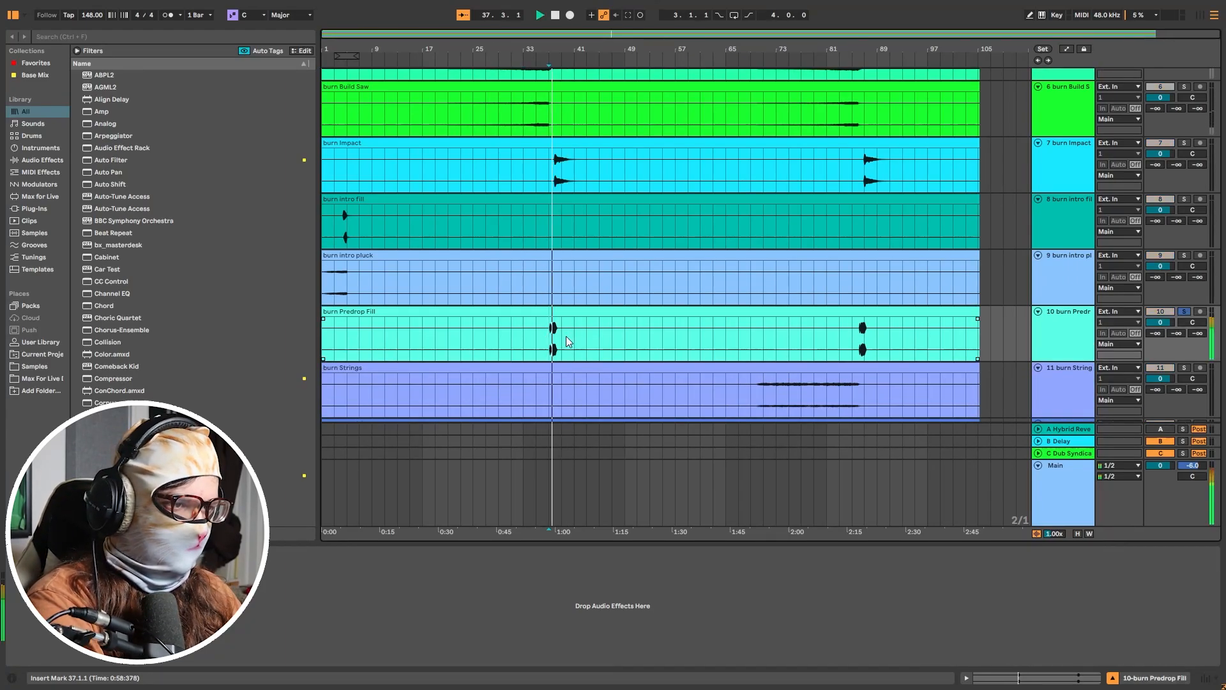
scroll(565, 336, up, 6)
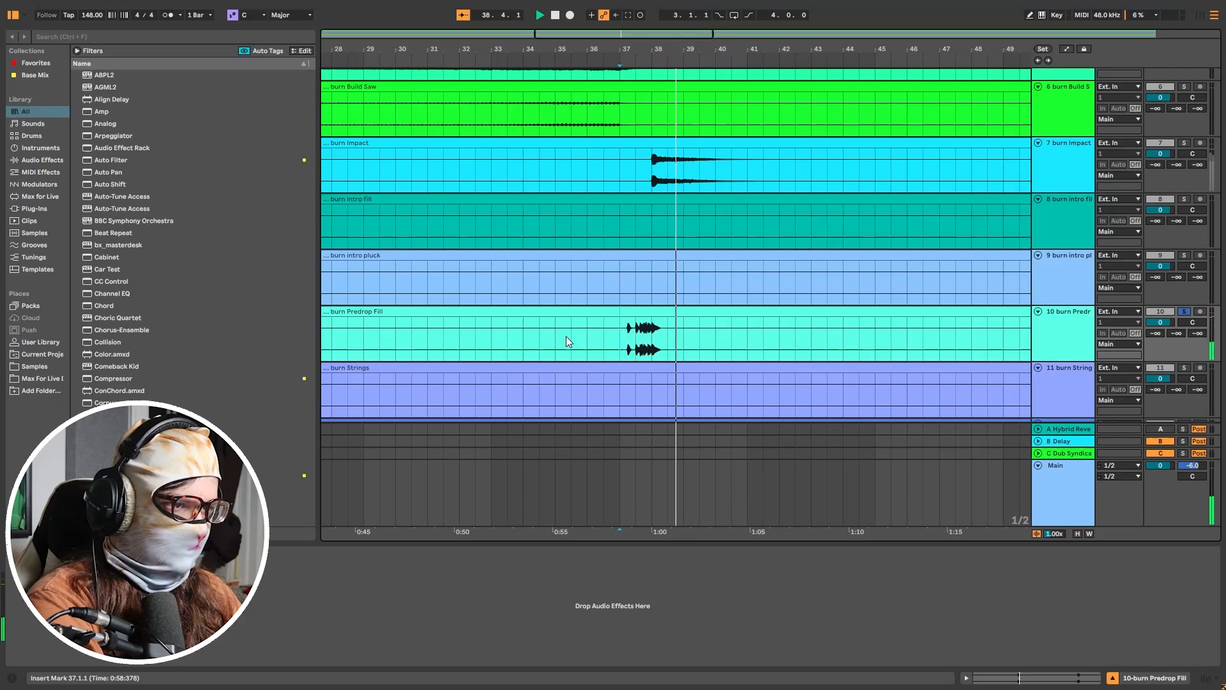
key(space)
key(s)
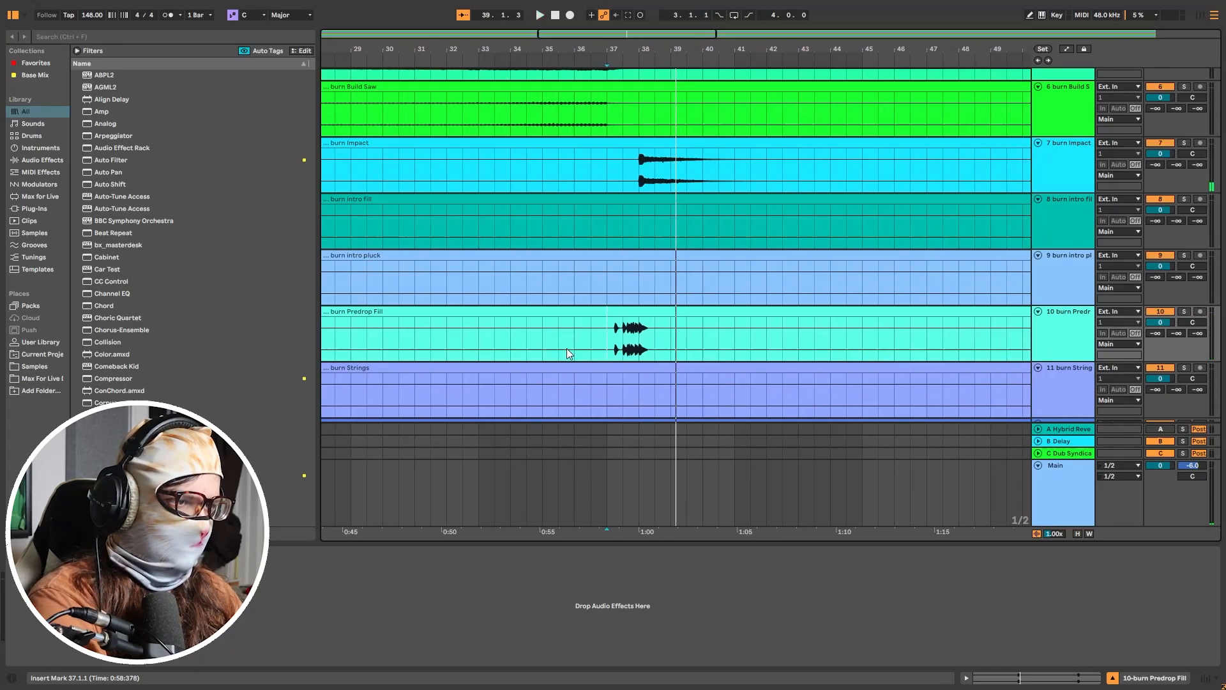
key(space)
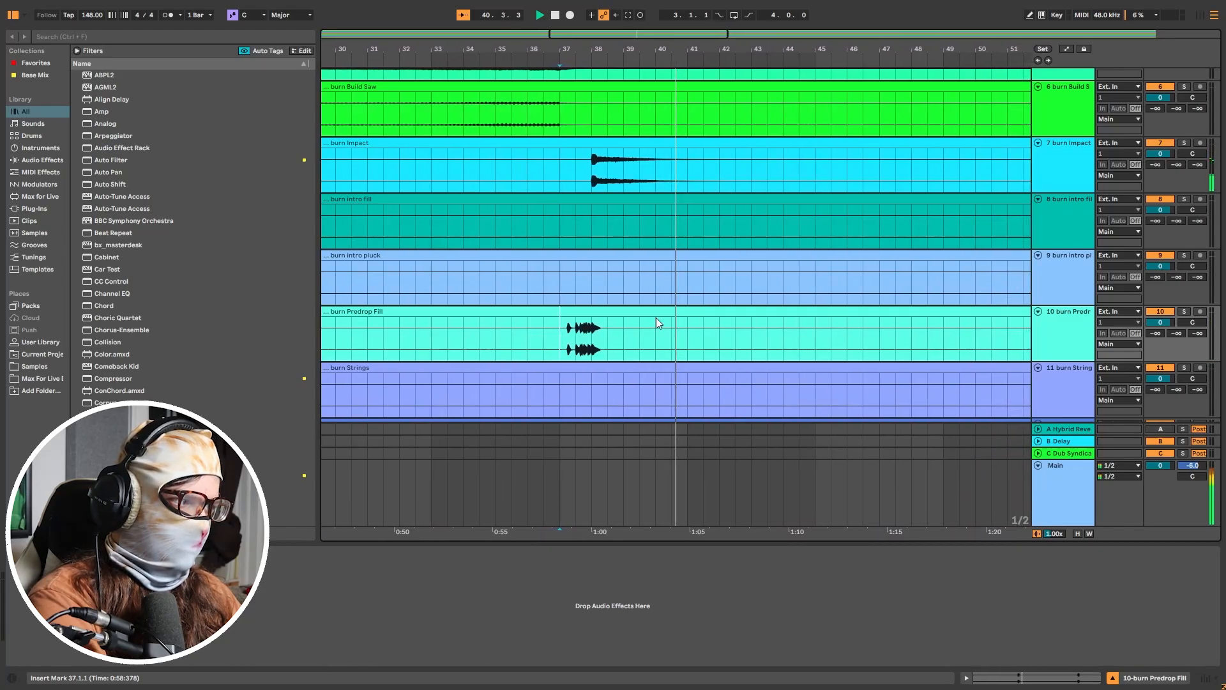
scroll(657, 322, down, 2)
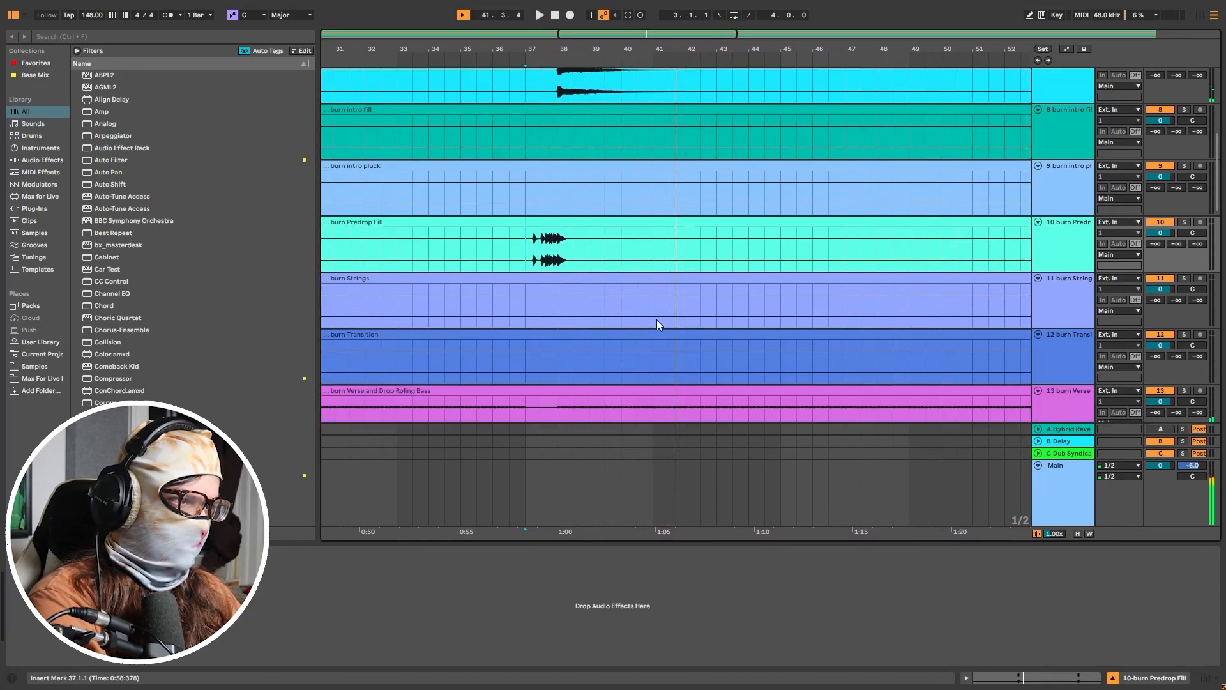
Step: Solo the burn Strings track and audition it from bar 71 in the second build-up
key(w)
scroll(840, 322, down, 2)
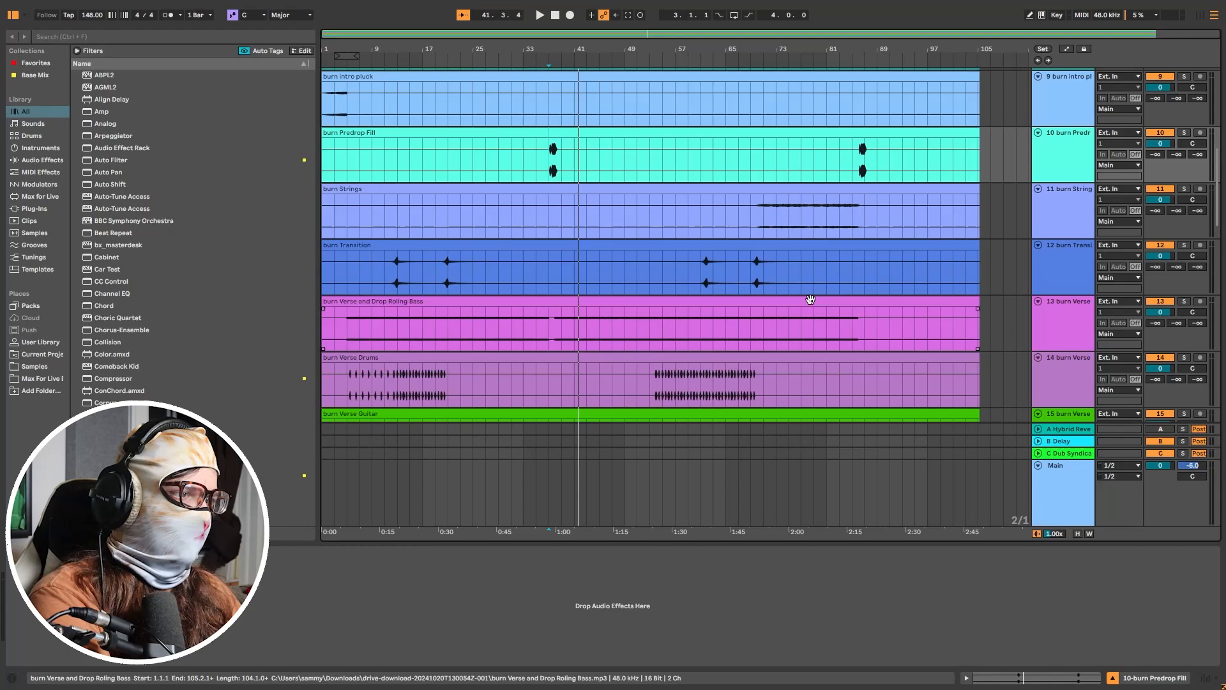
click(757, 216)
key(space)
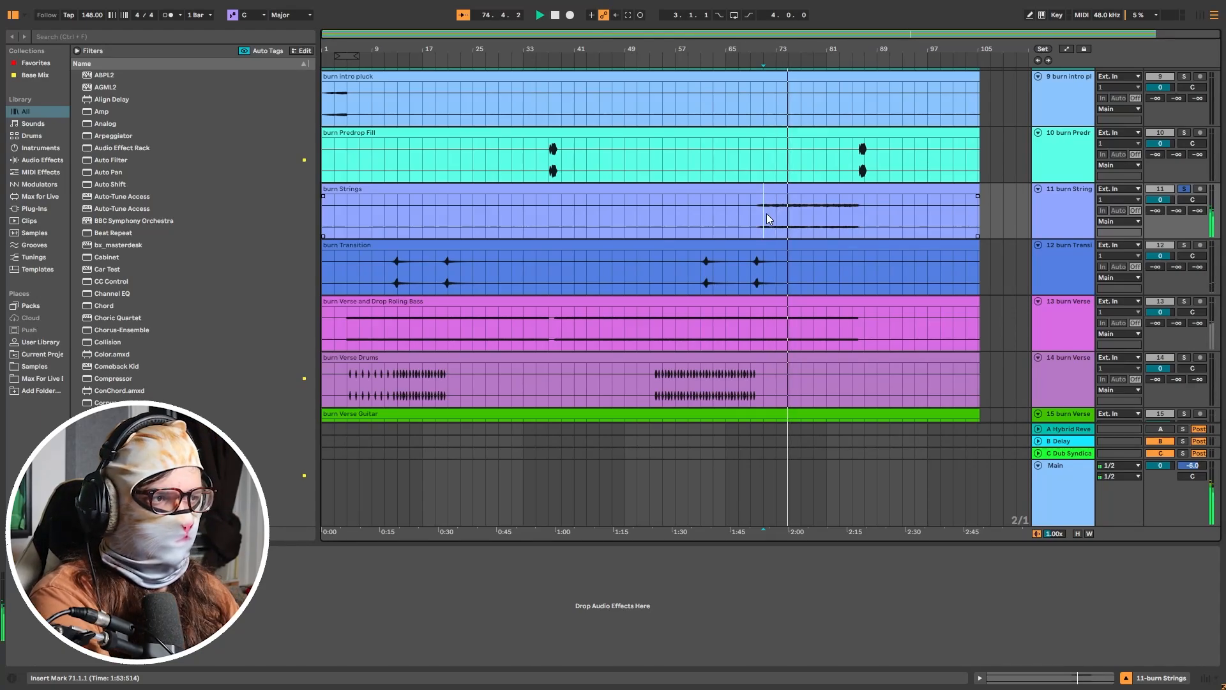
key(space)
Step: Solo the burn Build Guitar track, play it from bar 75, and examine its waveform up close
scroll(773, 217, up, 6)
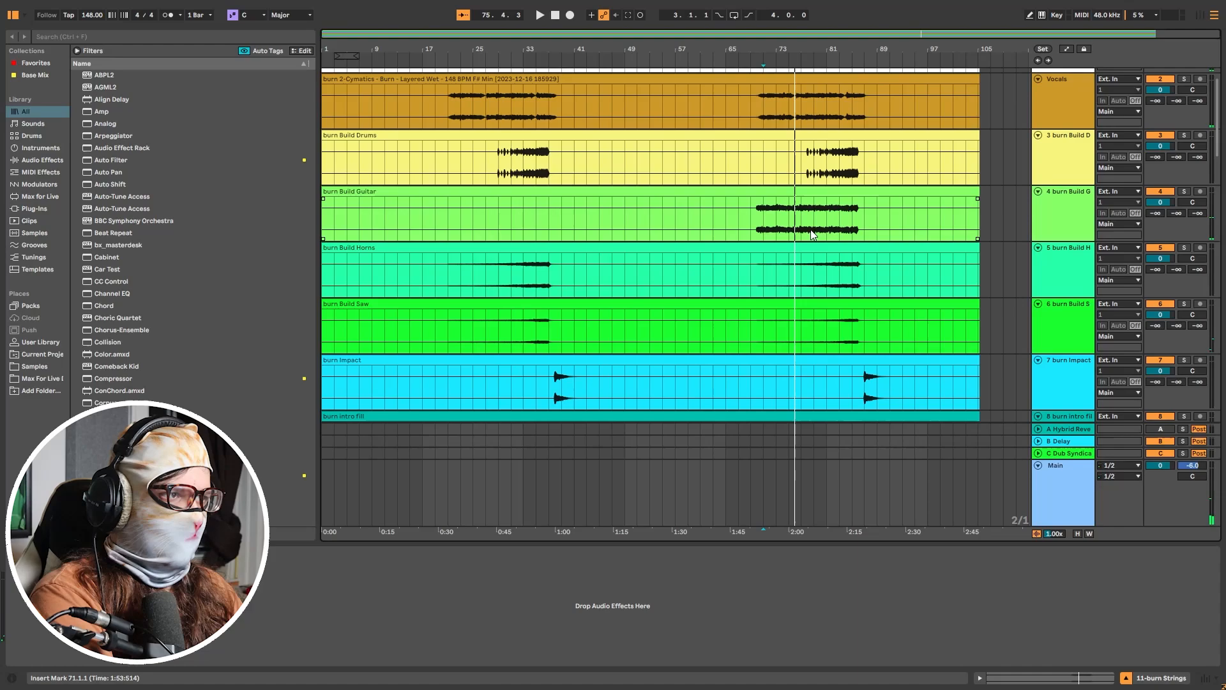
click(789, 230)
key(s)
key(space)
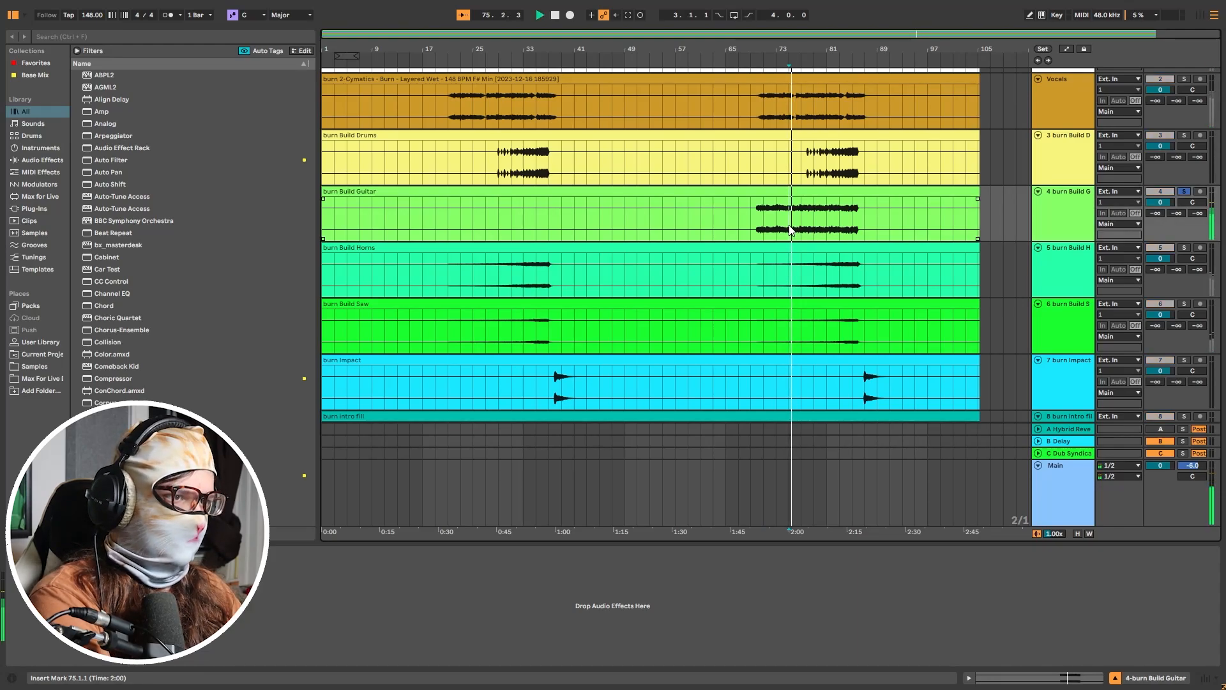
scroll(789, 231, up, 15)
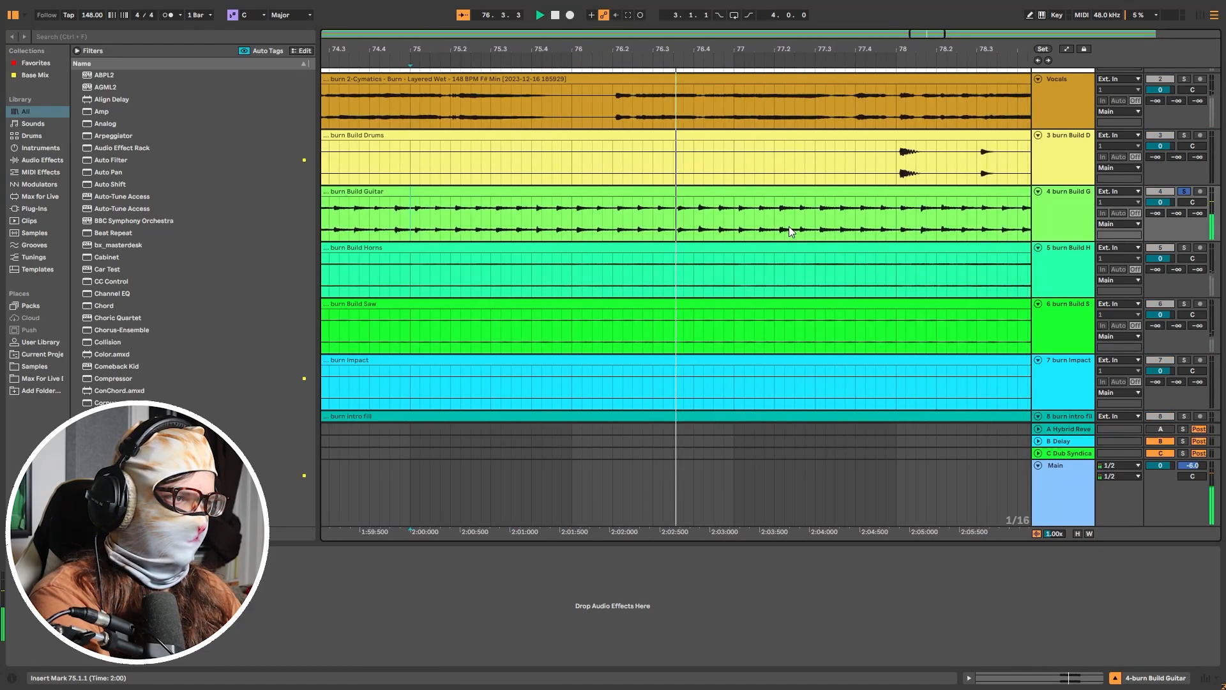
scroll(790, 232, down, 5)
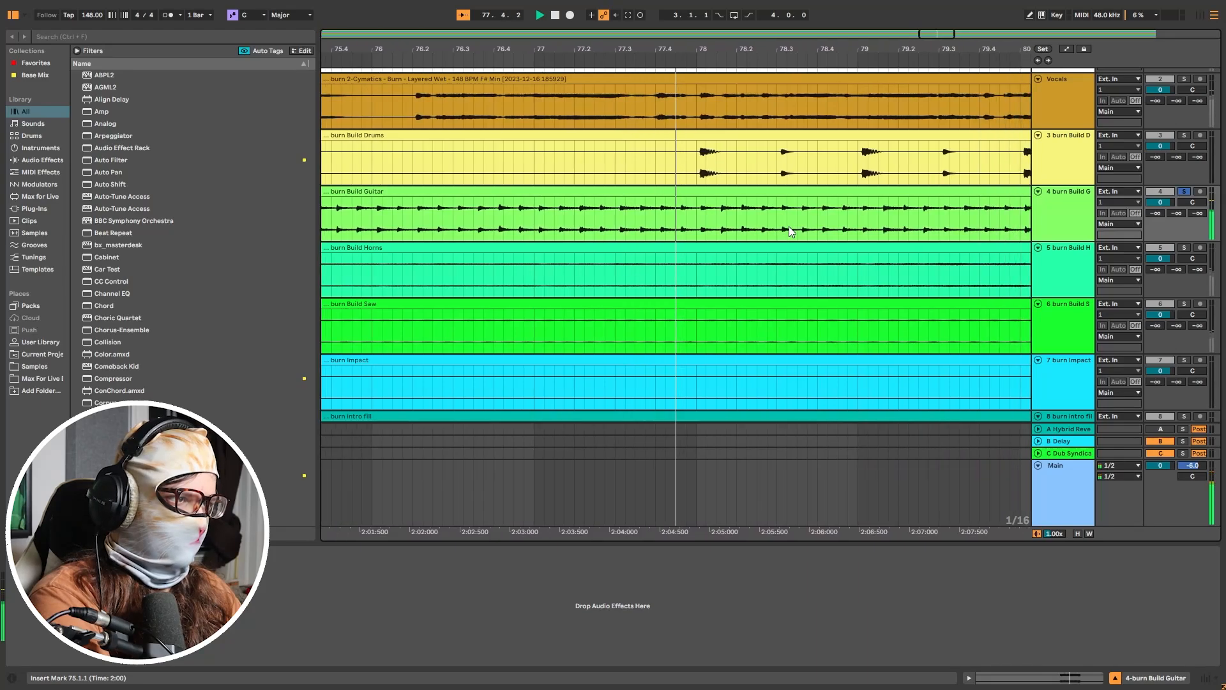
Step: Unsolo the burn Build Guitar track and play the second build-up into the drop with all tracks, reviewing the remaining stems
key(s)
scroll(795, 229, down, 10)
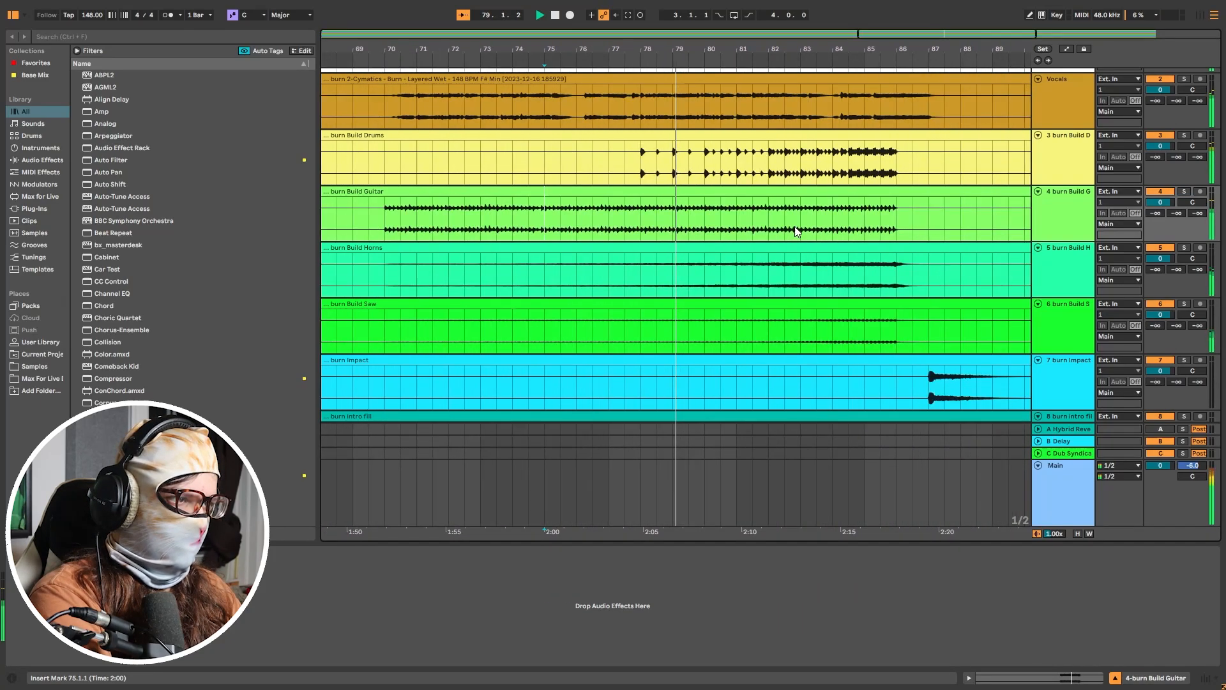
scroll(702, 203, down, 5)
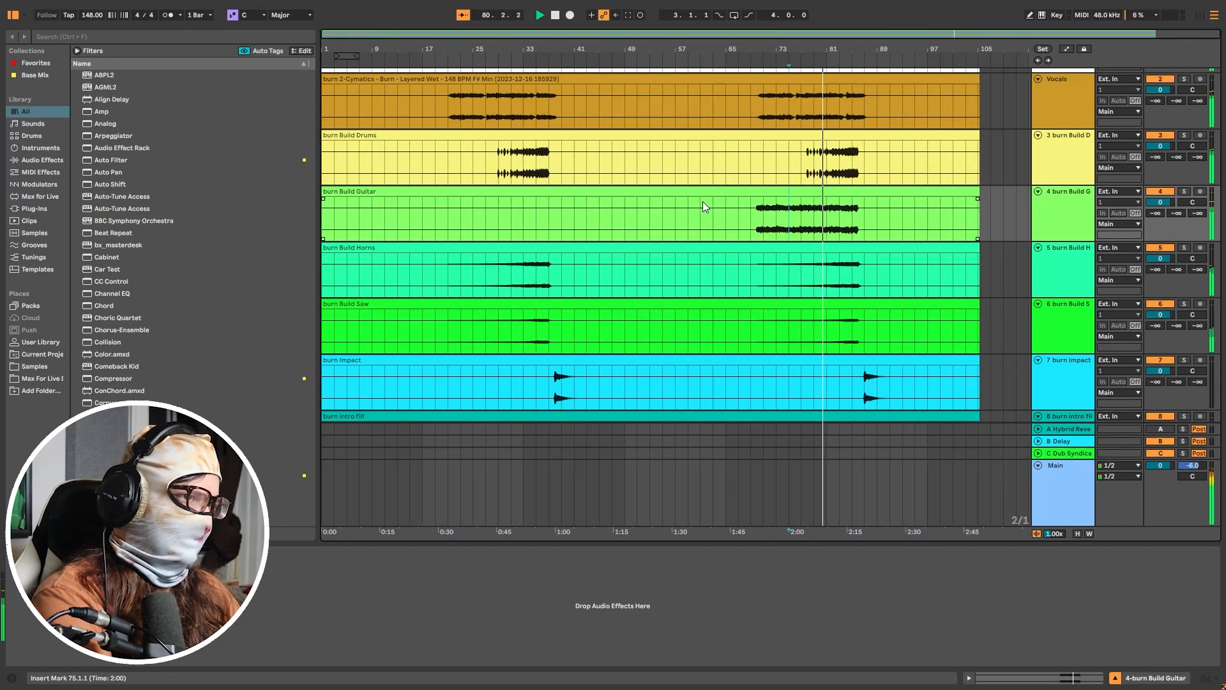
scroll(759, 220, down, 6)
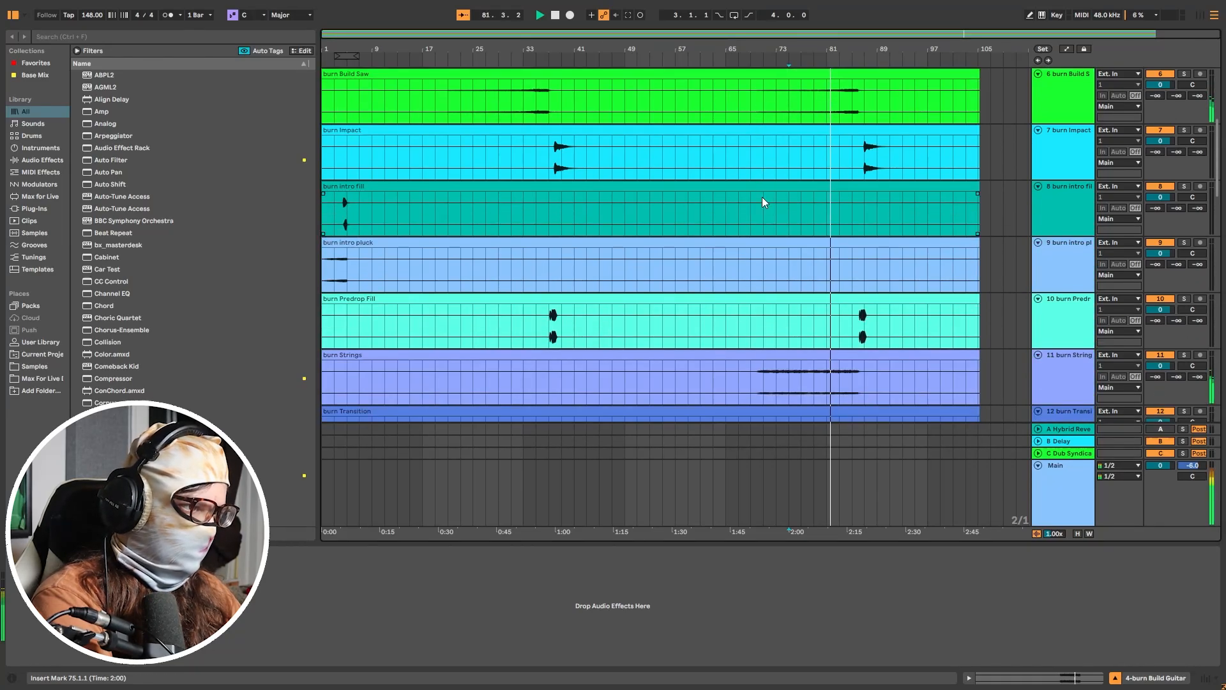
scroll(761, 197, down, 3)
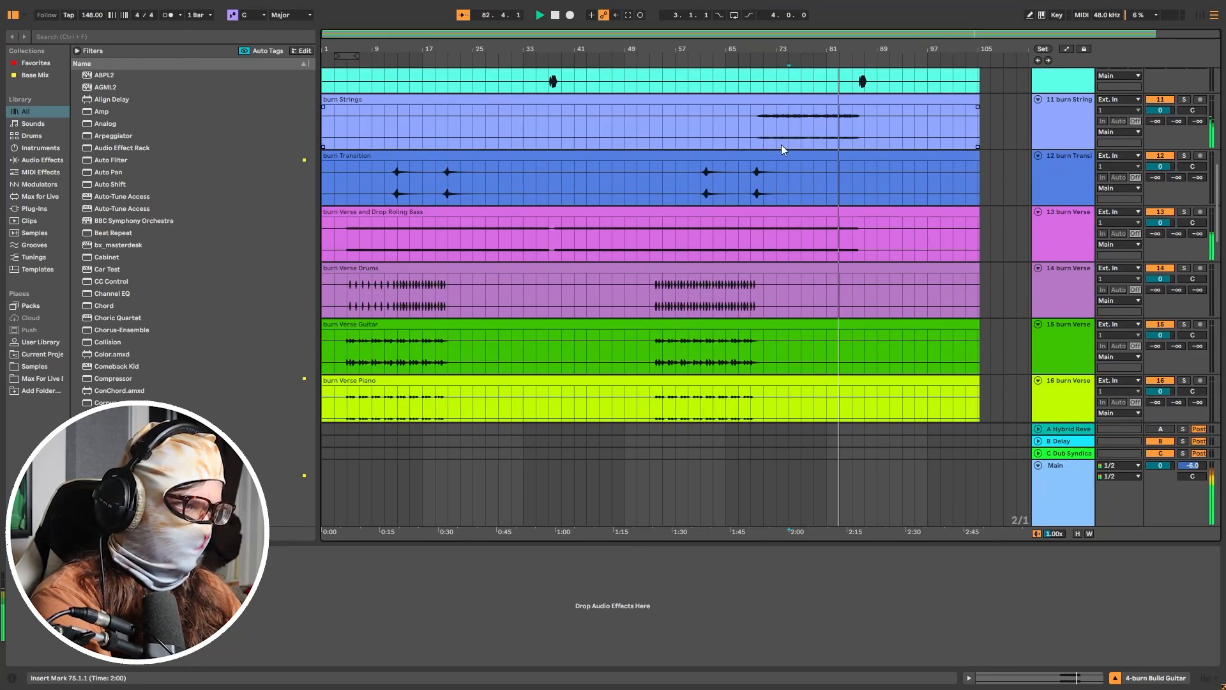
scroll(784, 143, down, 5)
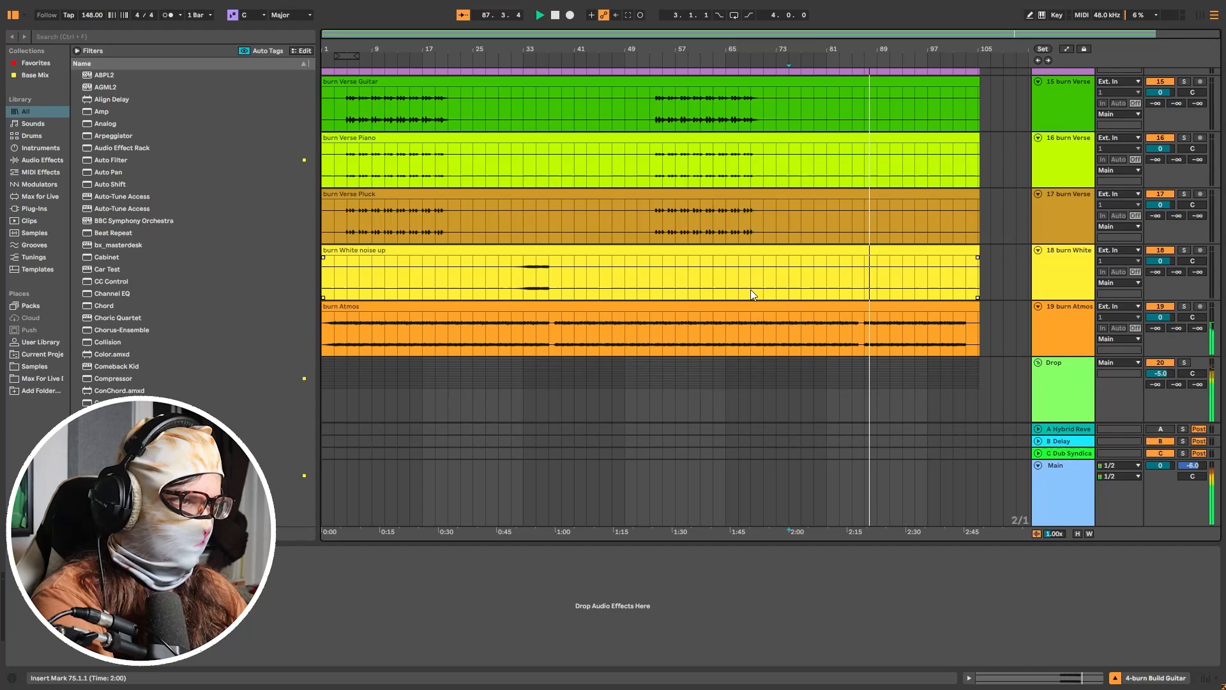
scroll(751, 295, up, 1)
scroll(751, 295, up, 4)
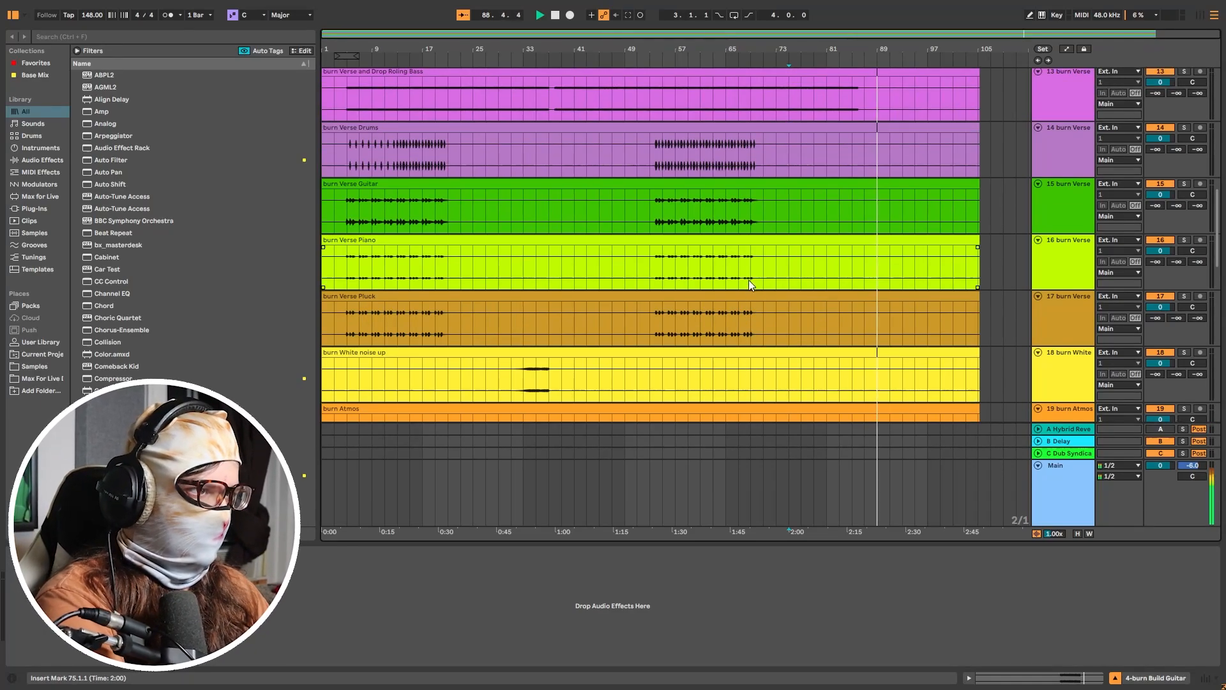
key(space)
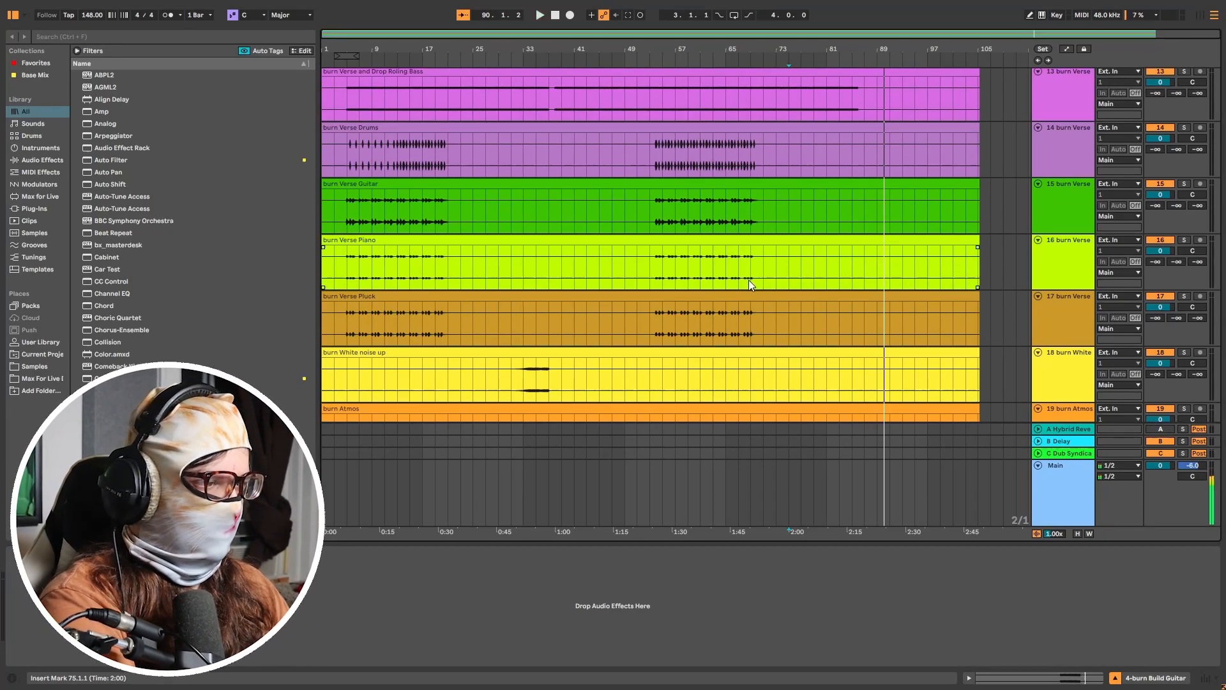
Step: Play the full mix from bars 39 and 38 on the first Vocals track to hear the start of the first drop
scroll(807, 273, up, 4)
scroll(807, 273, up, 4)
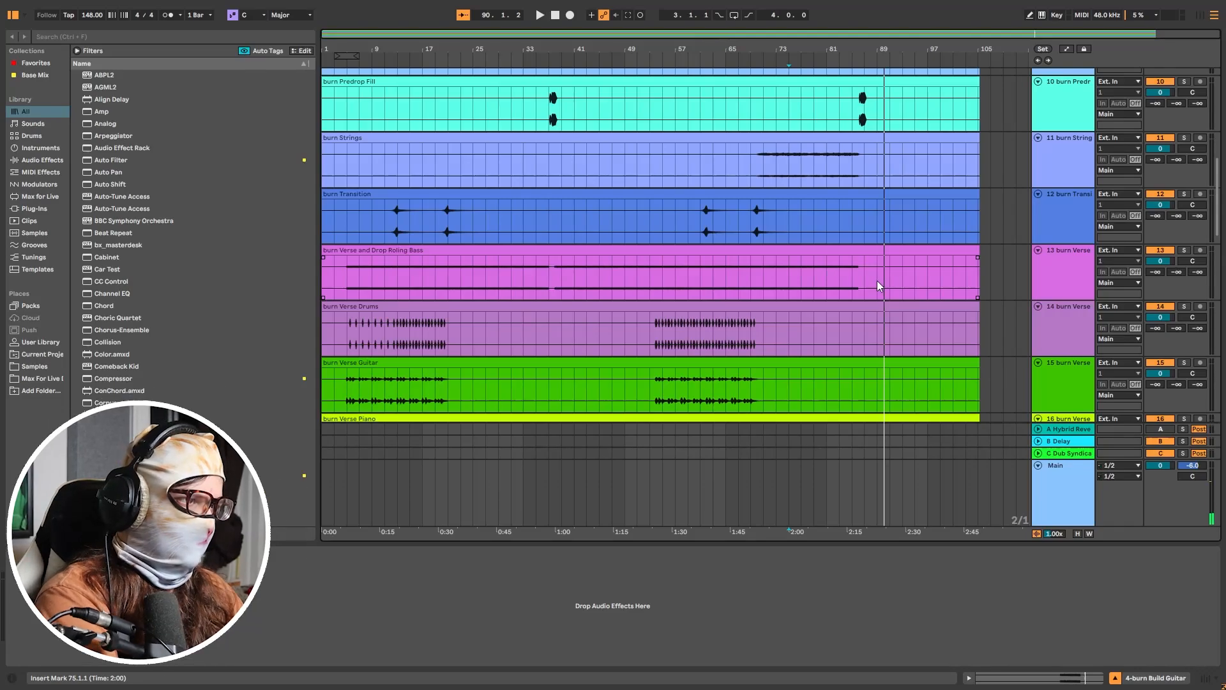
click(857, 285)
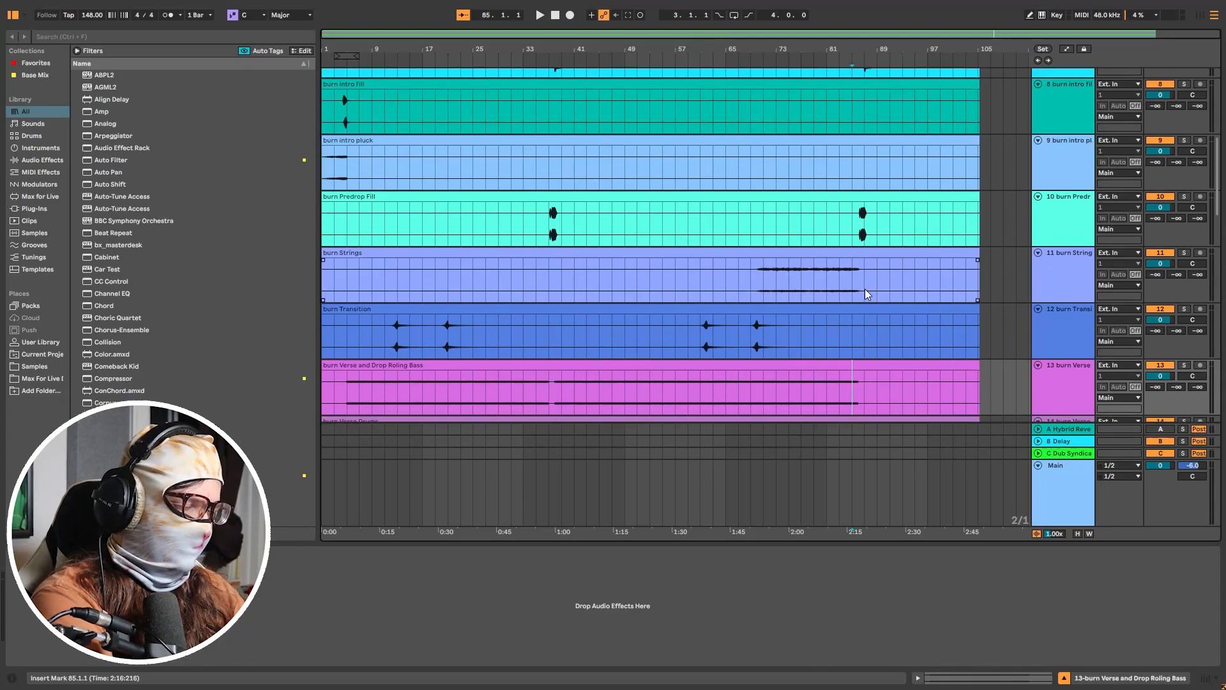
scroll(693, 207, up, 4)
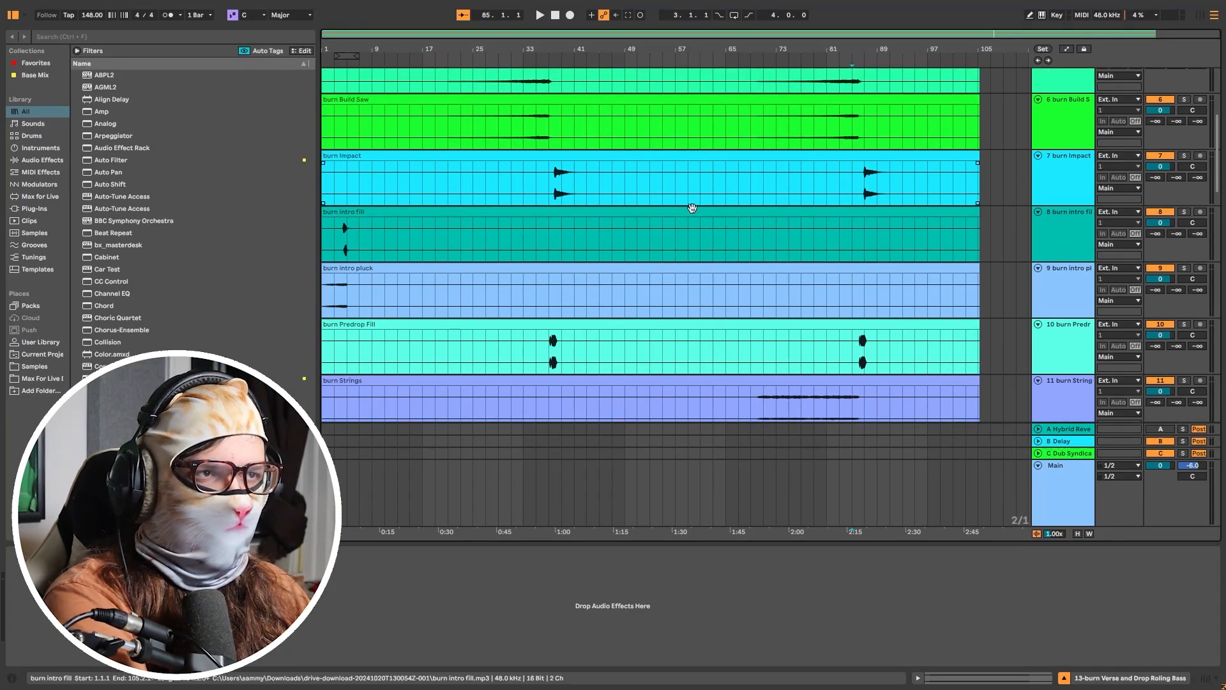
scroll(693, 207, up, 5)
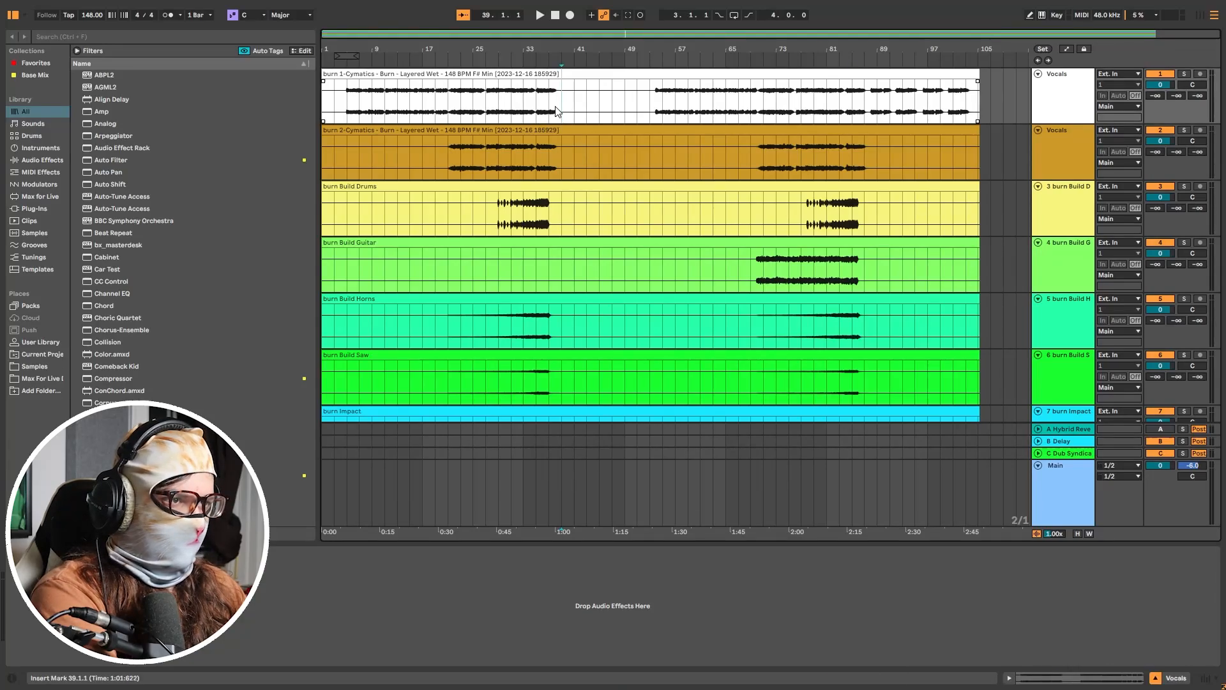
scroll(558, 112, up, 5)
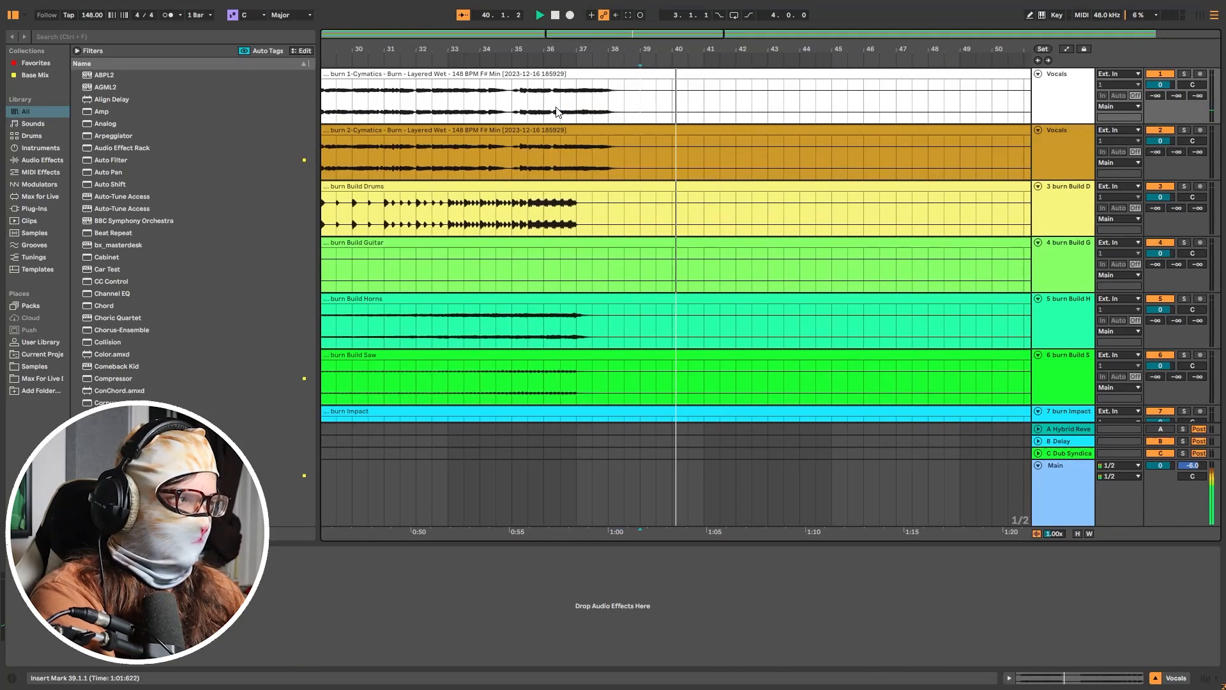
scroll(604, 114, down, 5)
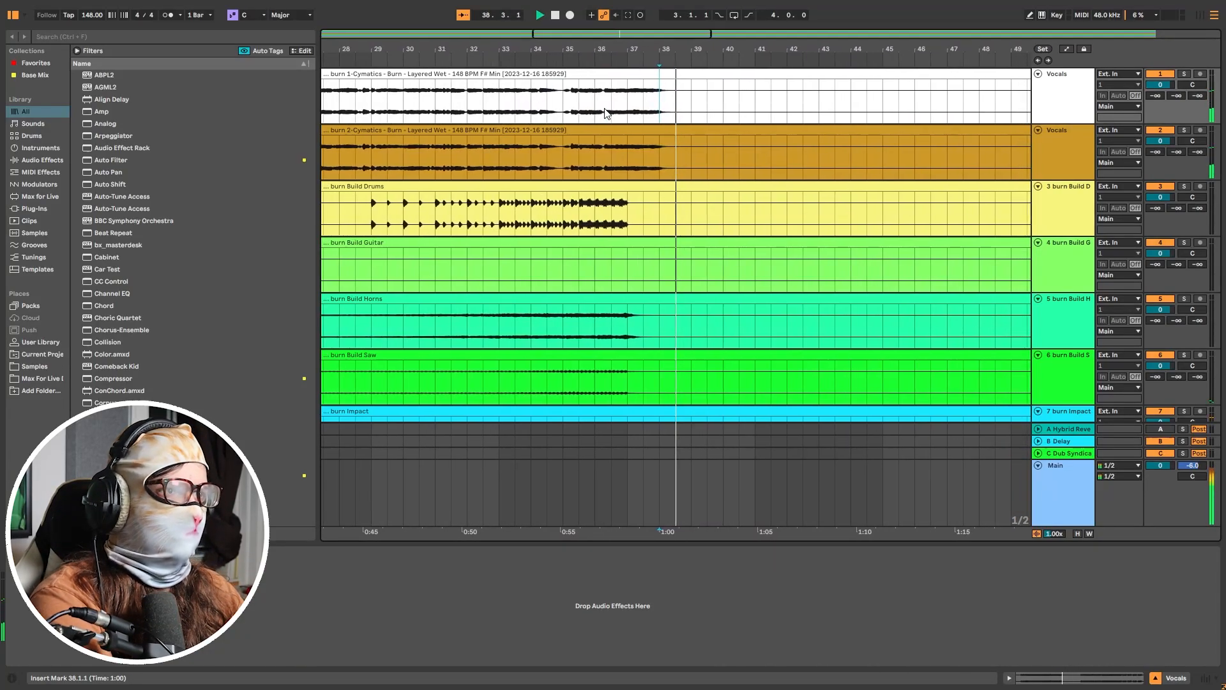
Step: Solo the burn Impact track, play it from bar 38, and examine the decay of its waveform
scroll(601, 205, down, 5)
scroll(562, 239, up, 5)
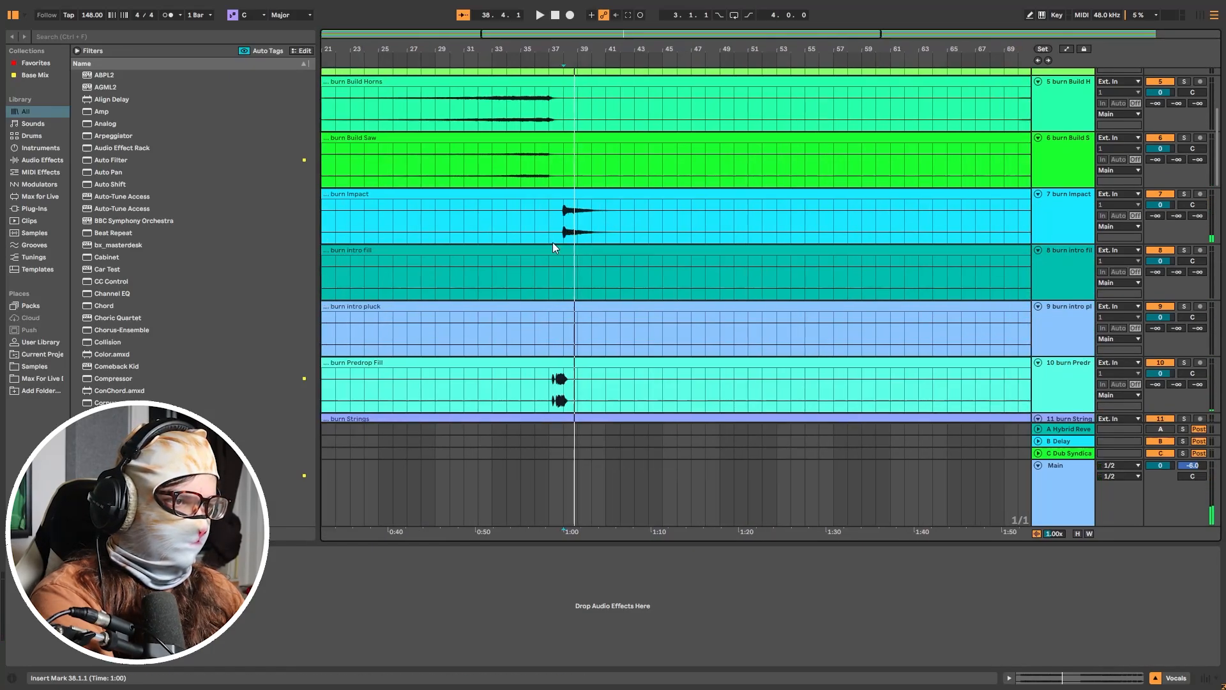
key(space)
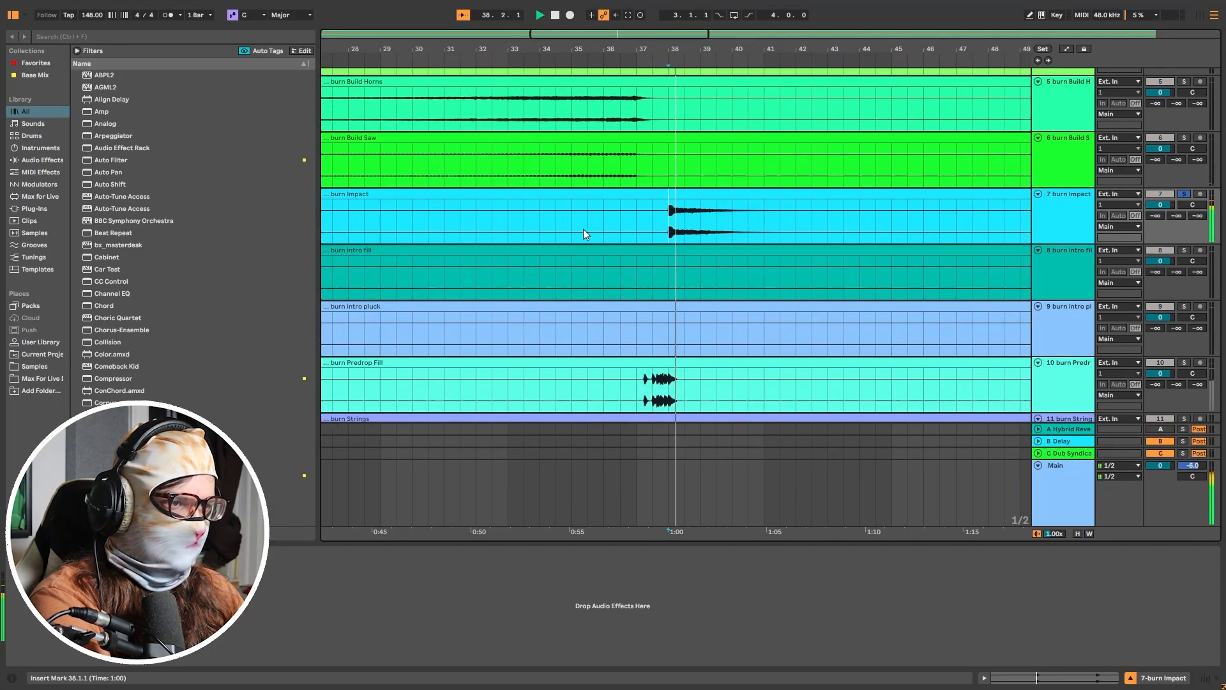
scroll(585, 233, up, 5)
scroll(599, 232, down, 5)
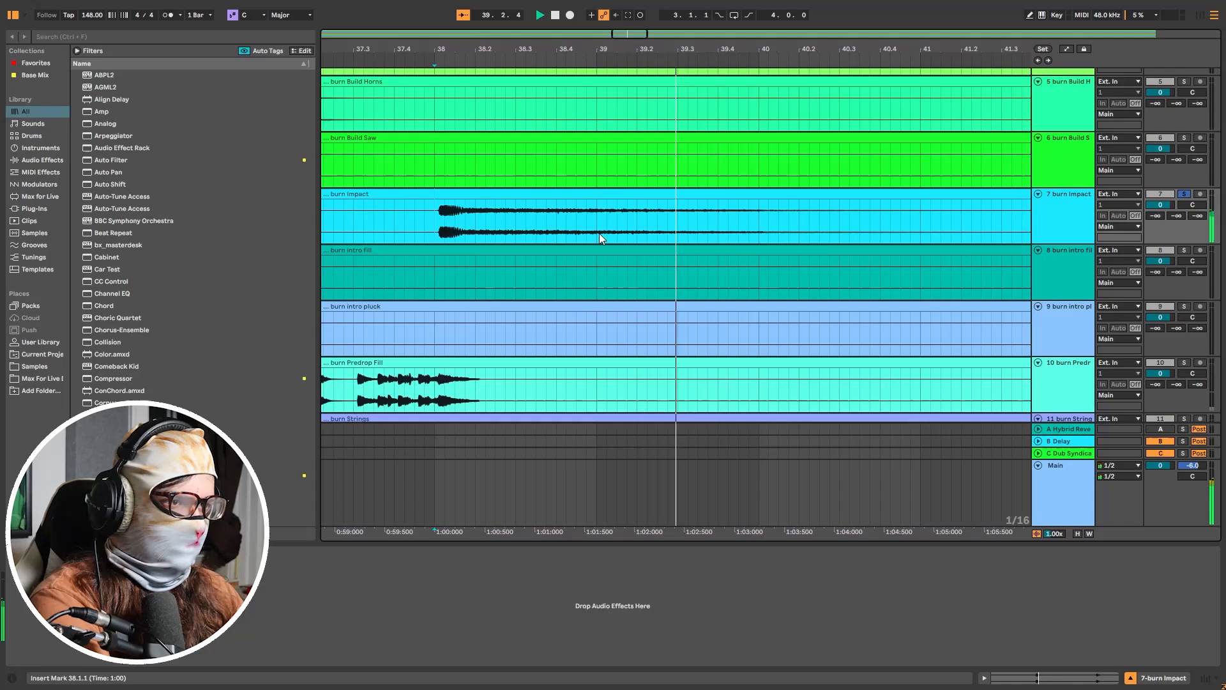
Step: Solo the burn Verse and Drop Rolling Bass track and play it from bar 38 while looking over the verse stems below
scroll(599, 329, down, 5)
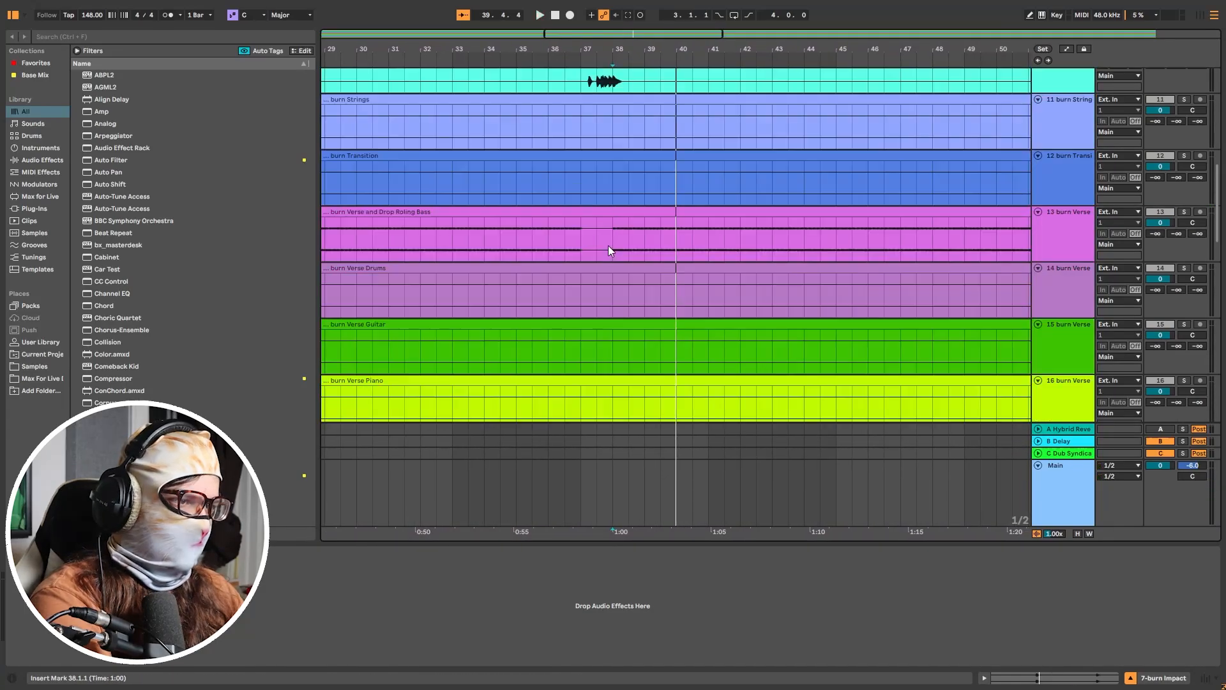
click(611, 246)
key(s)
key(space)
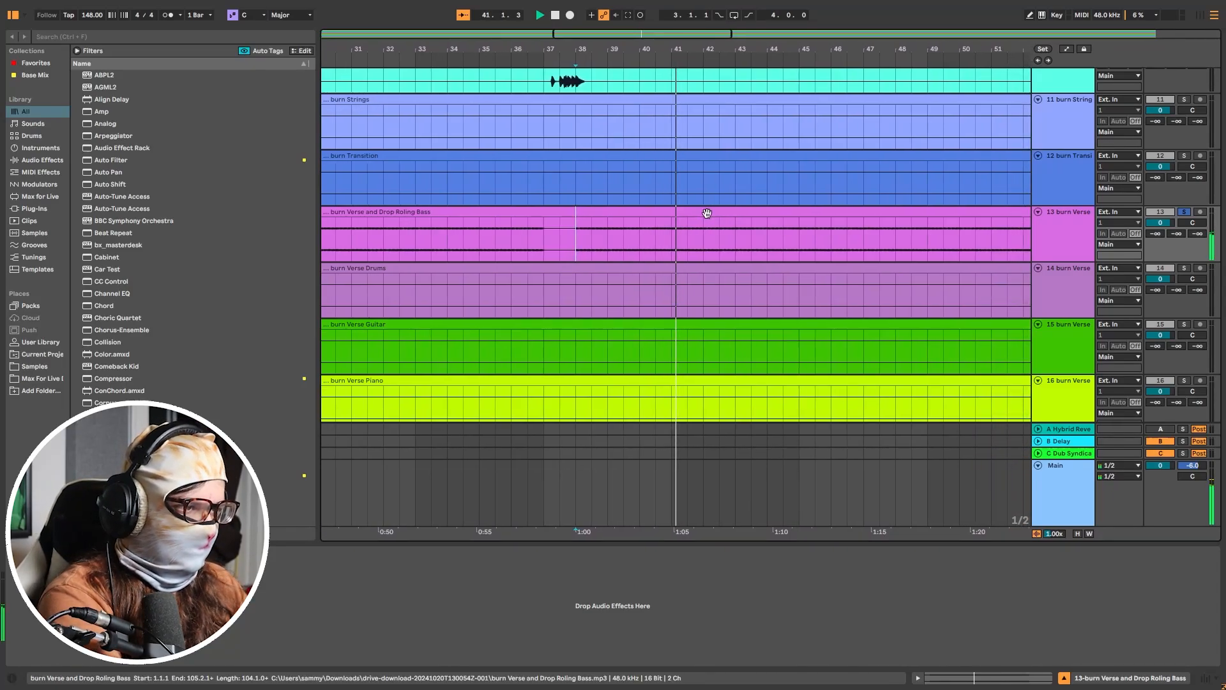
scroll(707, 213, down, 5)
scroll(695, 213, down, 3)
scroll(695, 213, down, 3)
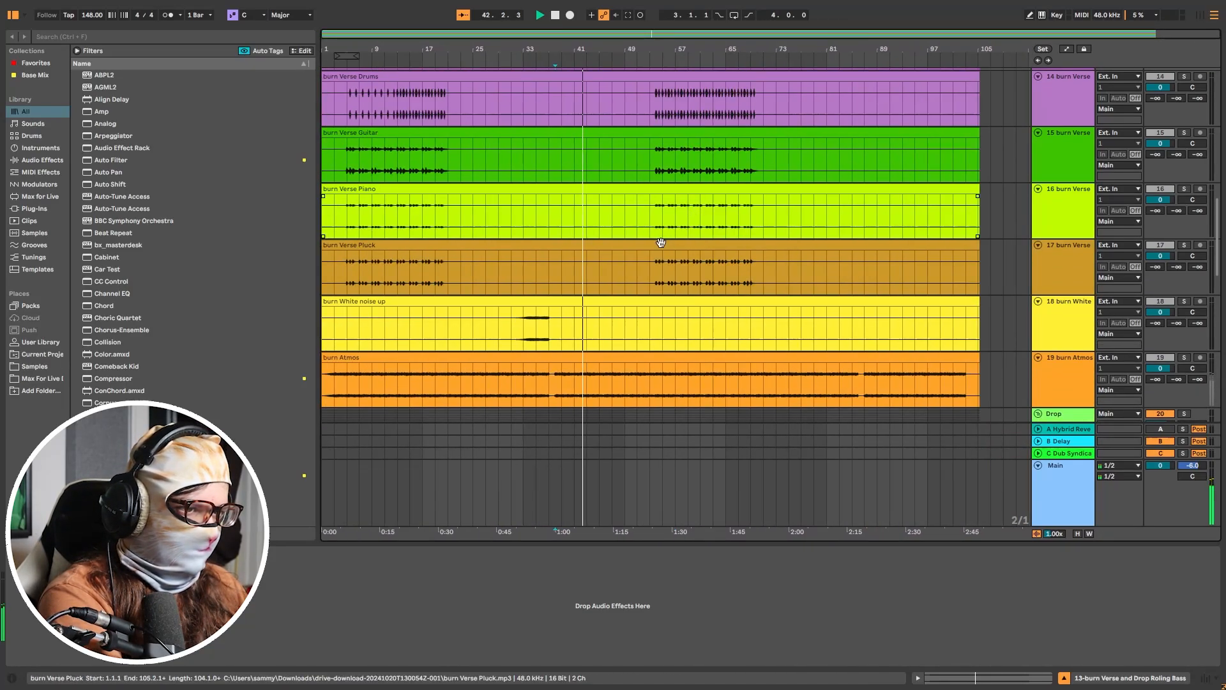
Step: Solo the burn Atmos track, play it from bars 37 and 38, and examine its waveform around the start of the drop
scroll(592, 319, down, 2)
key(s)
key(space)
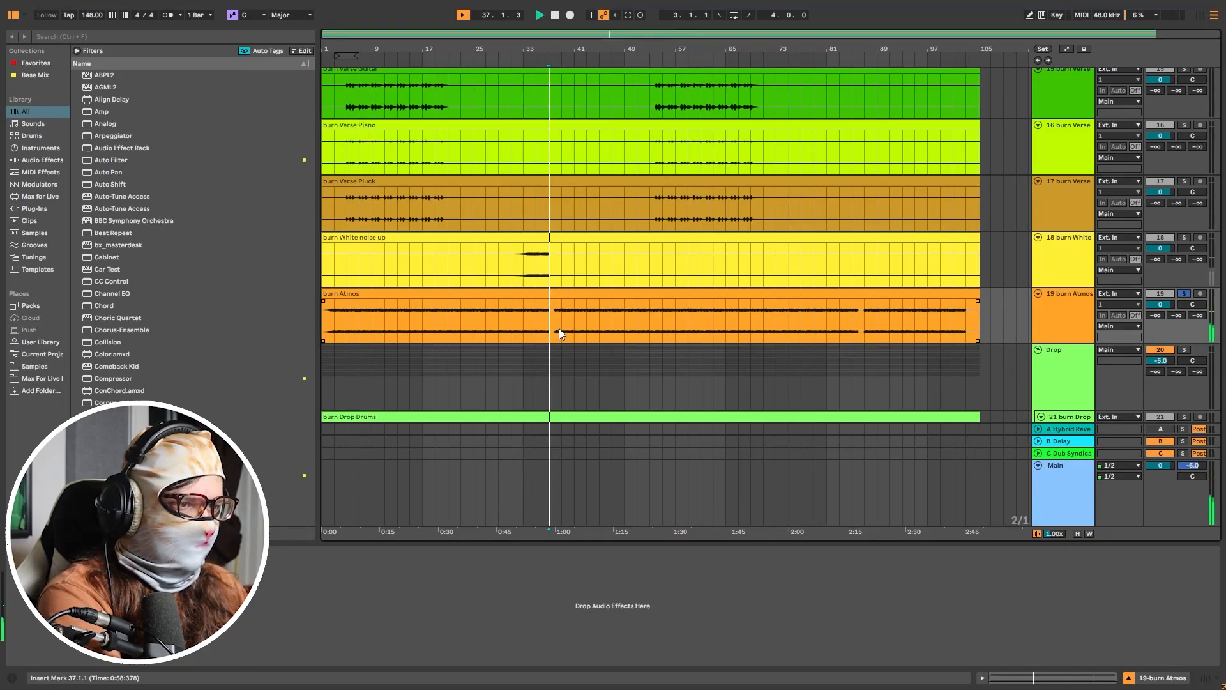
scroll(556, 331, up, 7)
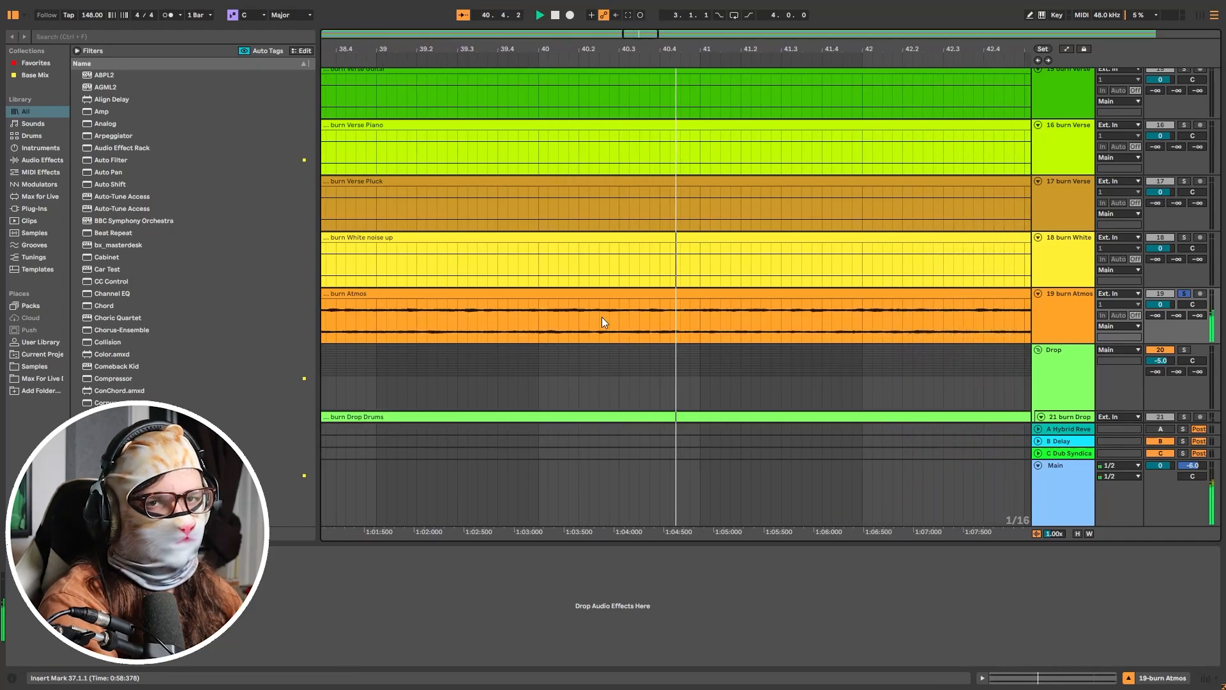
scroll(602, 317, down, 5)
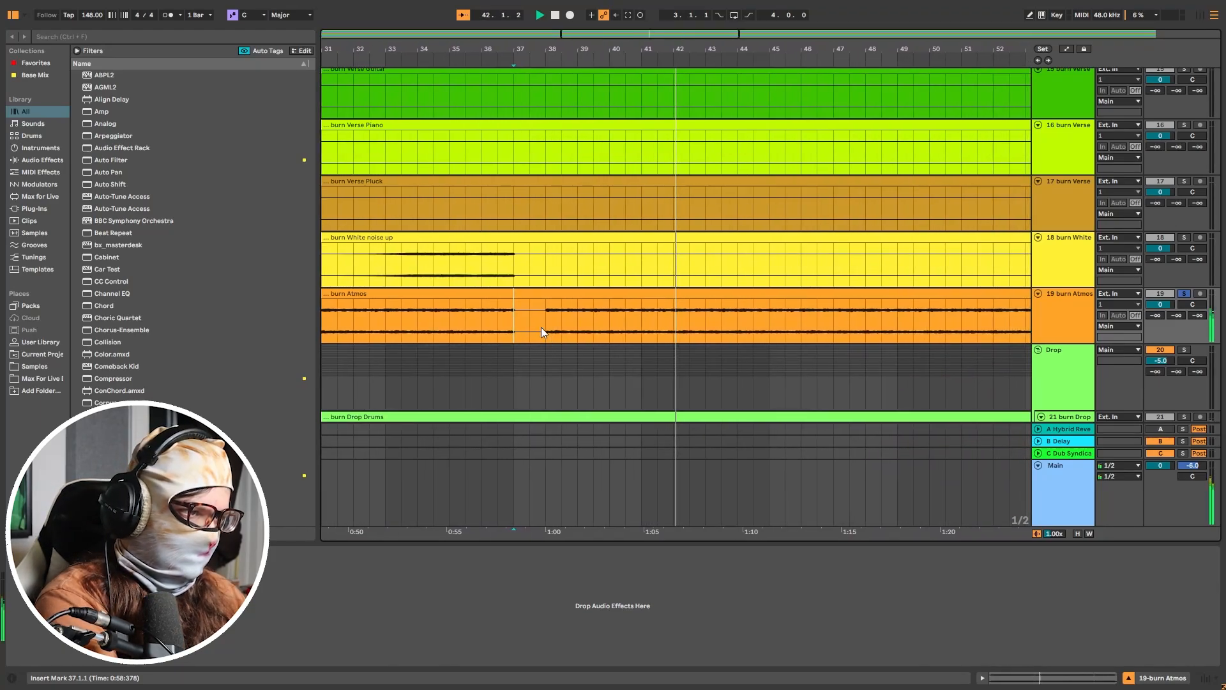
click(541, 328)
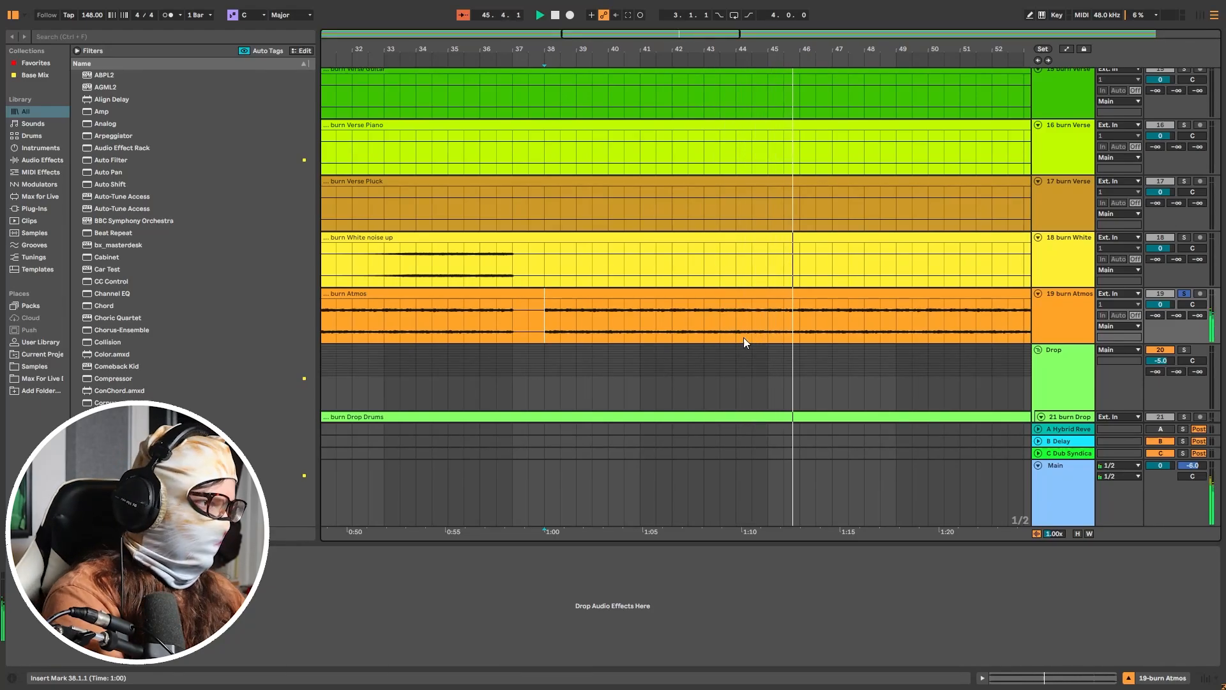
Step: Clear the Atmos solo, solo the Drop group instead, and play its stems together from bar 38
scroll(755, 328, down, 3)
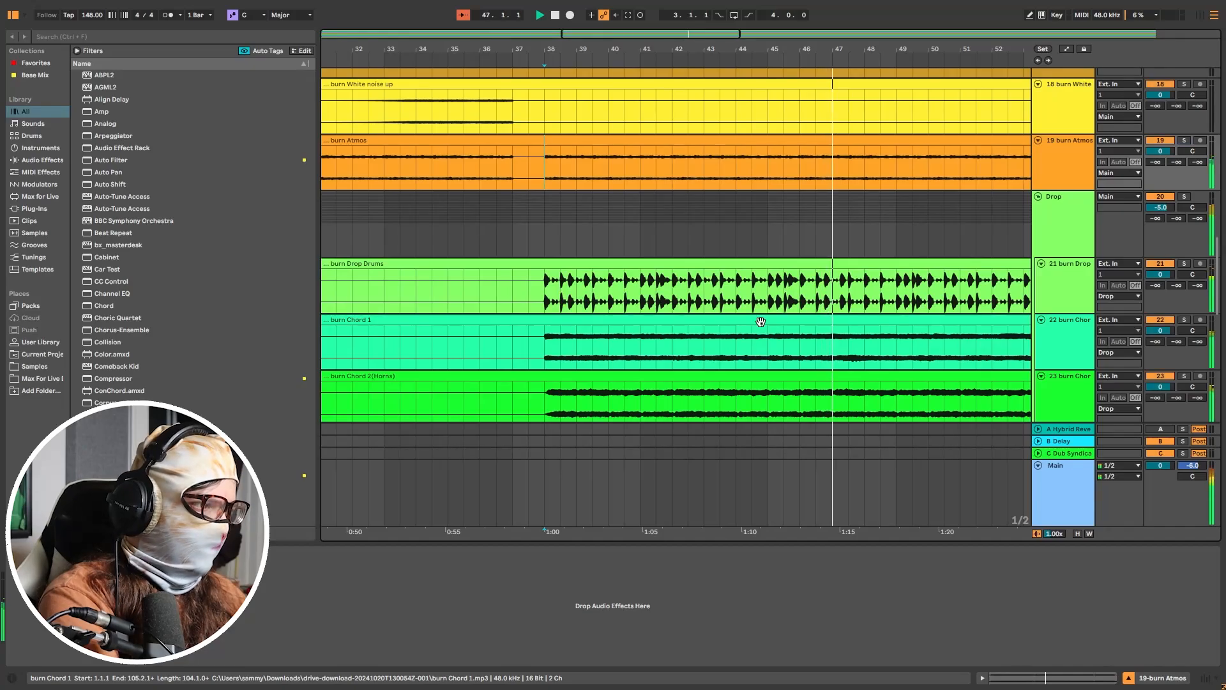
key(space)
scroll(807, 295, down, 4)
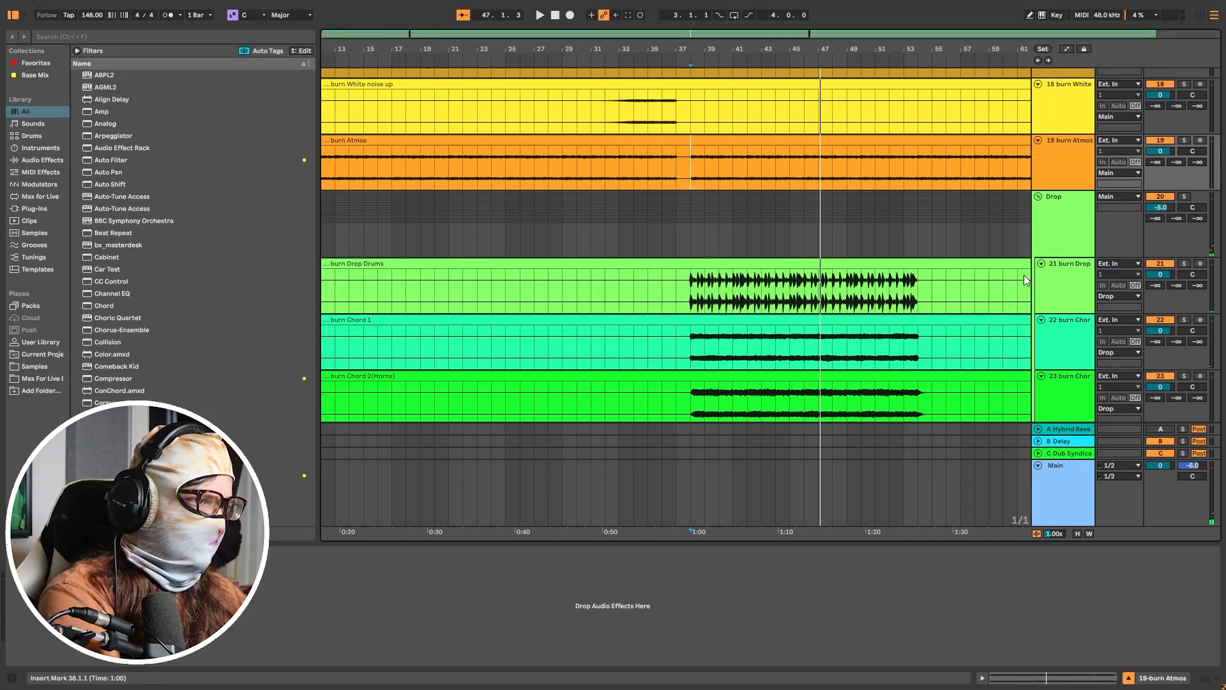
click(1078, 225)
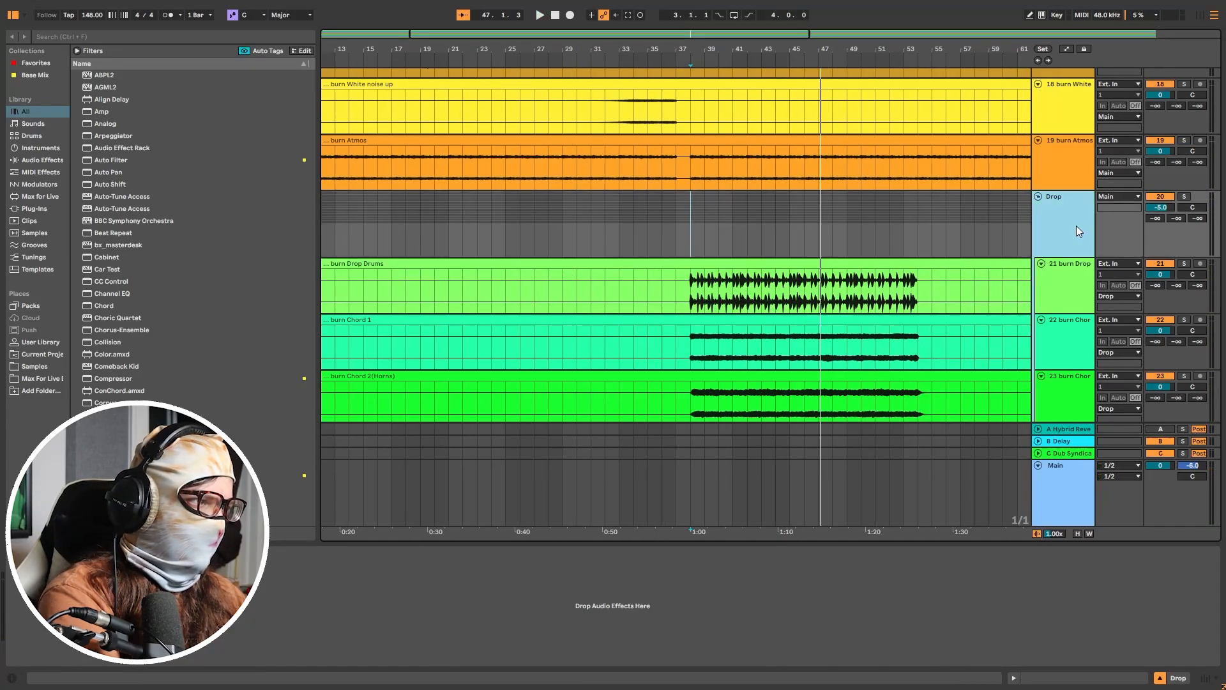
key(s)
key(w)
key(space)
scroll(768, 230, up, 5)
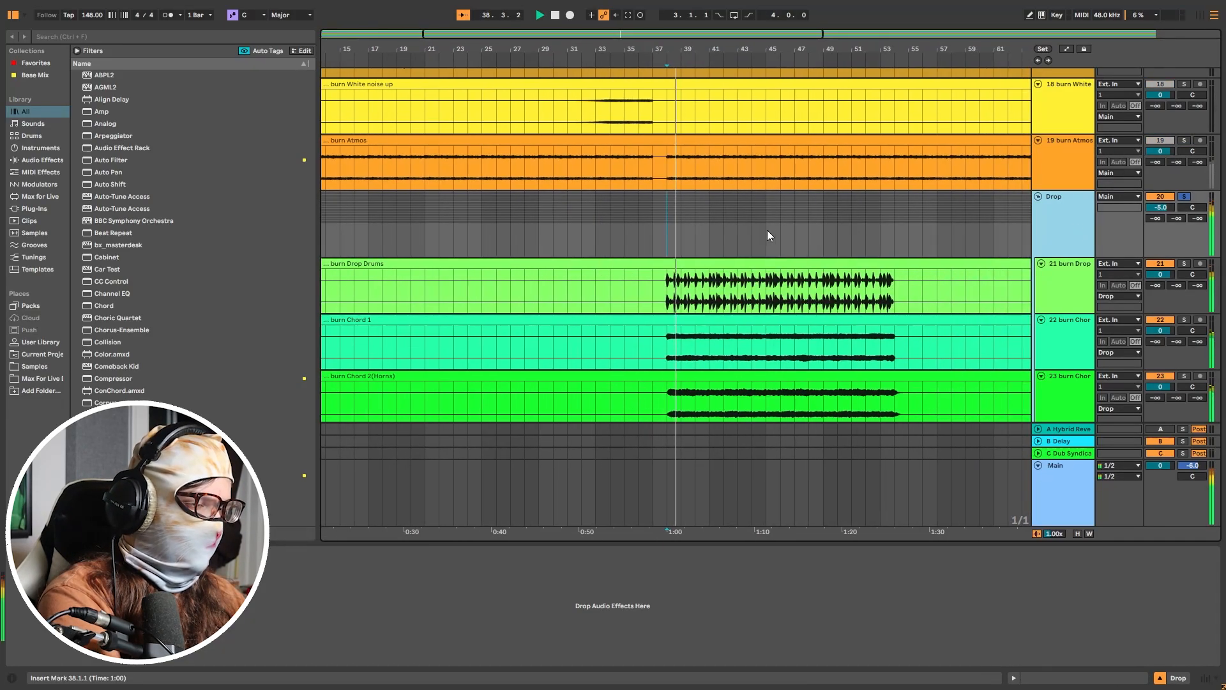
key(space)
key(space)
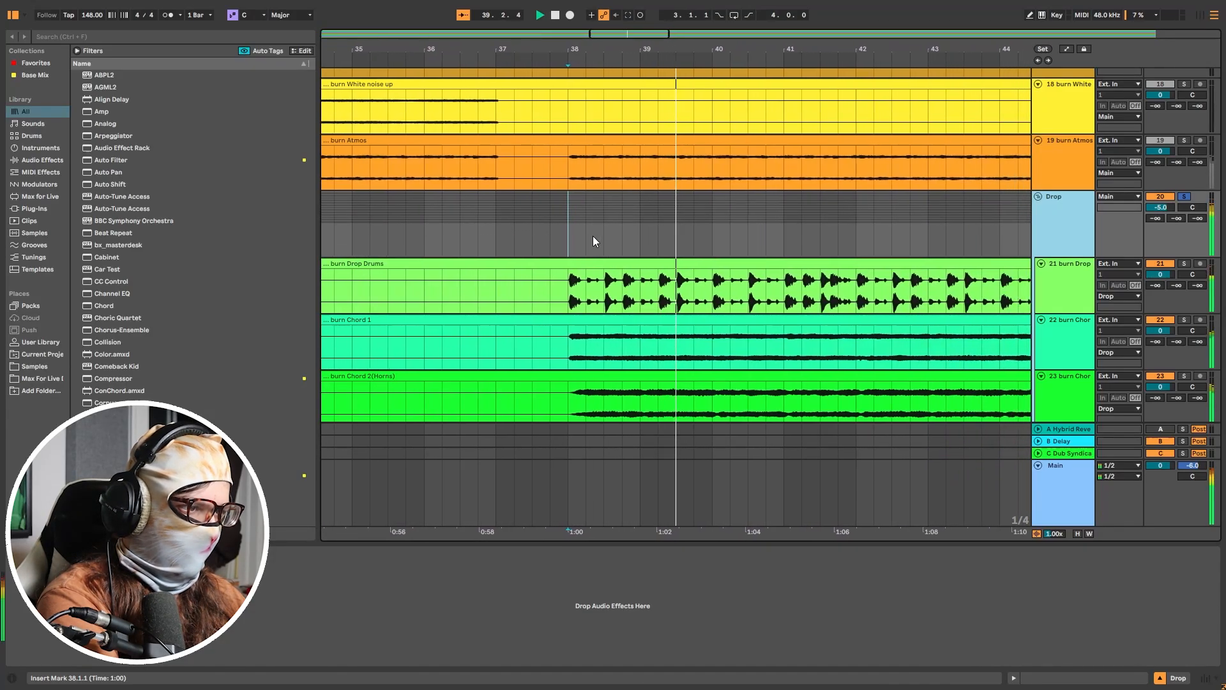
Step: Solo the burn Drop Drums track, play it from bar 38, and examine the drum hits up close
key(space)
click(556, 302)
key(s)
key(space)
scroll(605, 287, up, 4)
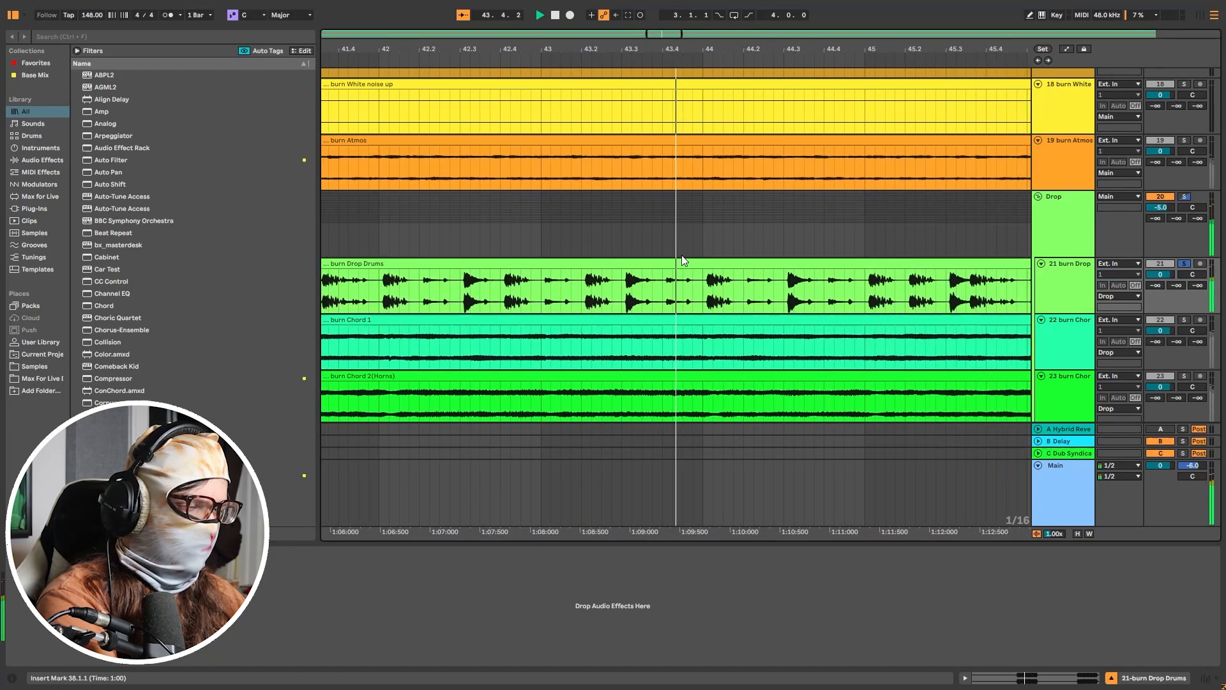
key(space)
Step: Return to the start of the drop and replay the soloed burn Drop Drums while inspecting the opening hits
scroll(683, 255, down, 3)
scroll(428, 312, left, 8)
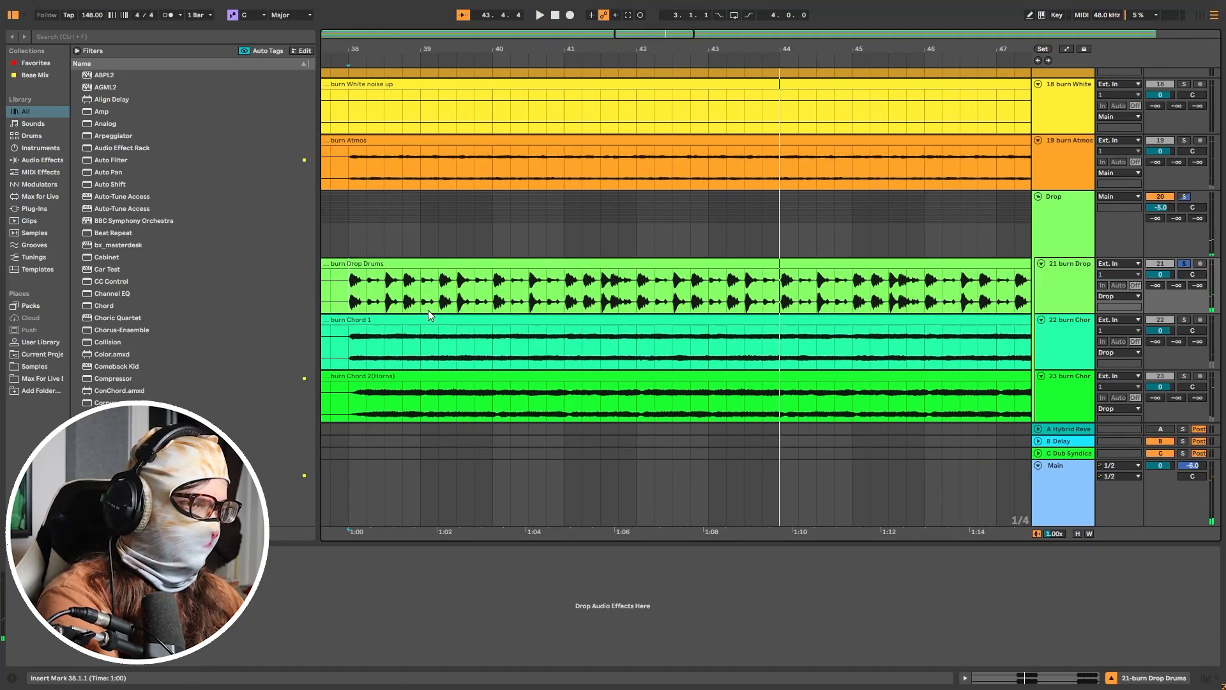
scroll(503, 317, up, 6)
scroll(497, 316, down, 2)
key(space)
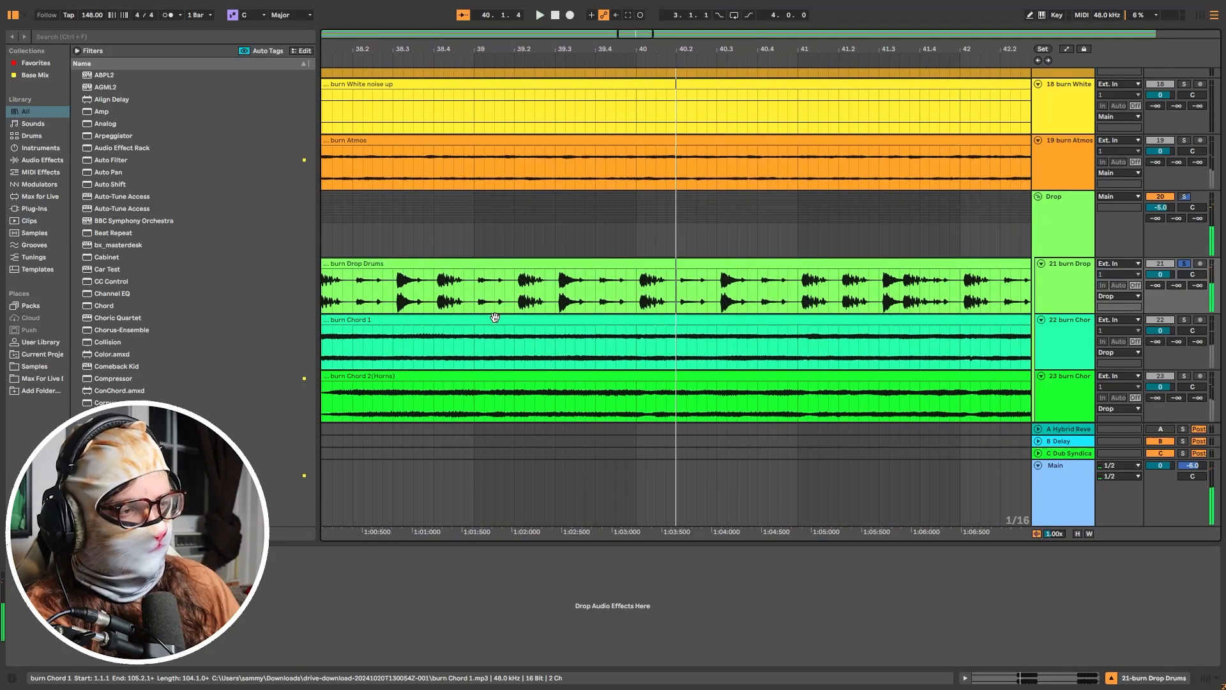
Step: Play the burn Drop Drums again from bar 38, and unsolo them to hear the drop in the full mix
scroll(497, 317, down, 2)
scroll(505, 316, down, 4)
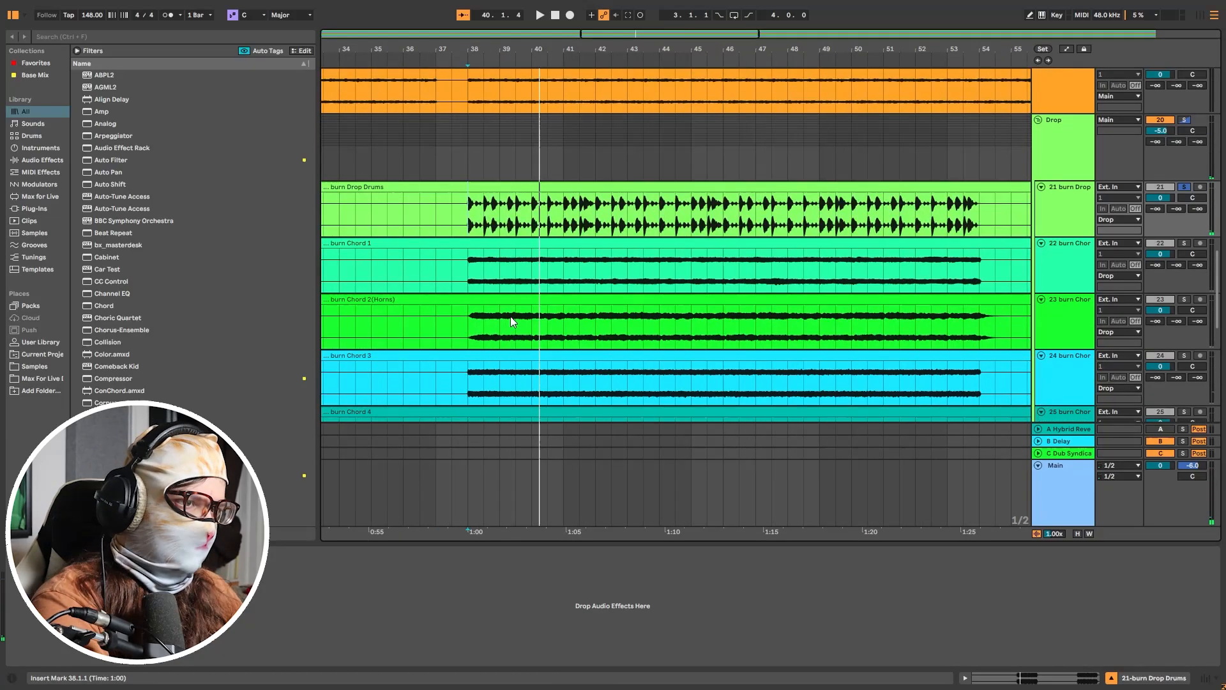
click(942, 225)
key(space)
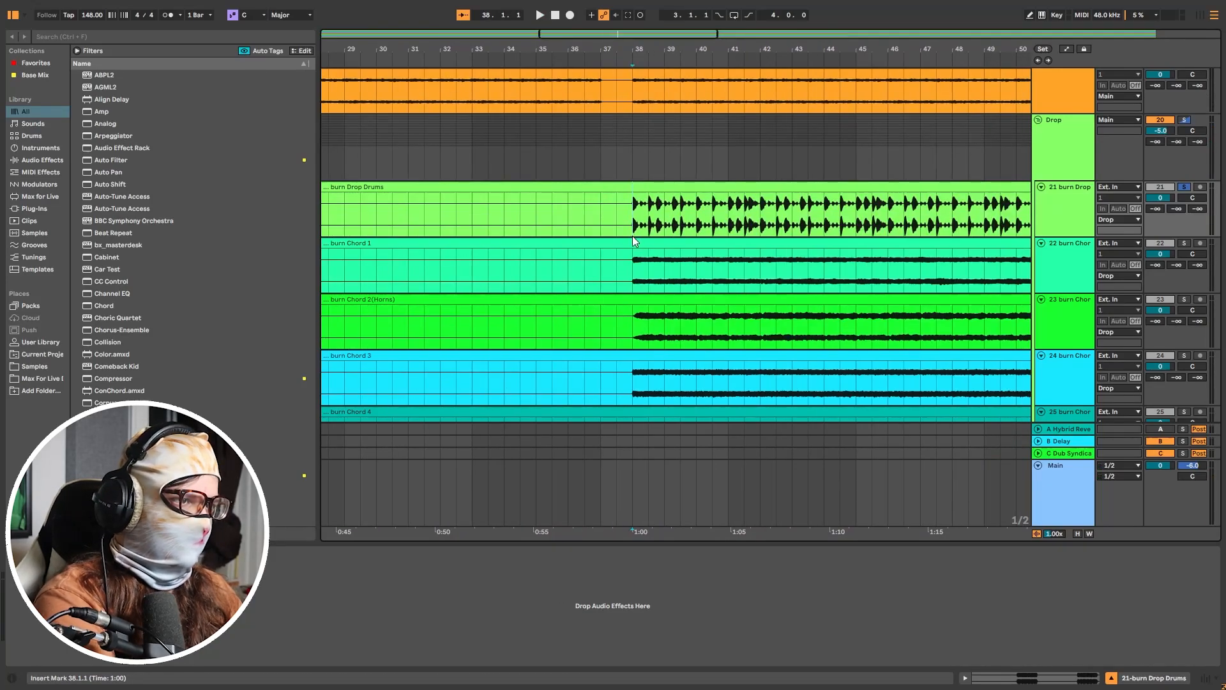
key(space)
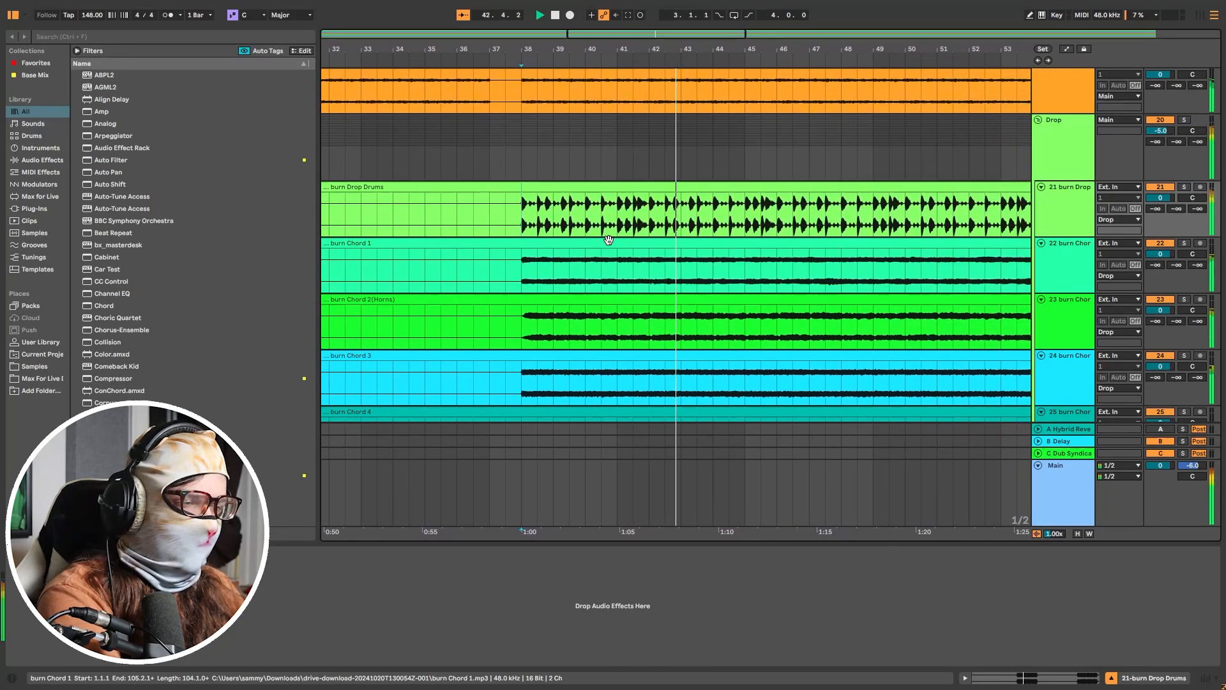
Step: Solo the four tracks burn Chord 1 through burn Chord 4 and play them together from bar 38
key(space)
scroll(553, 165, down, 3)
click(1185, 140)
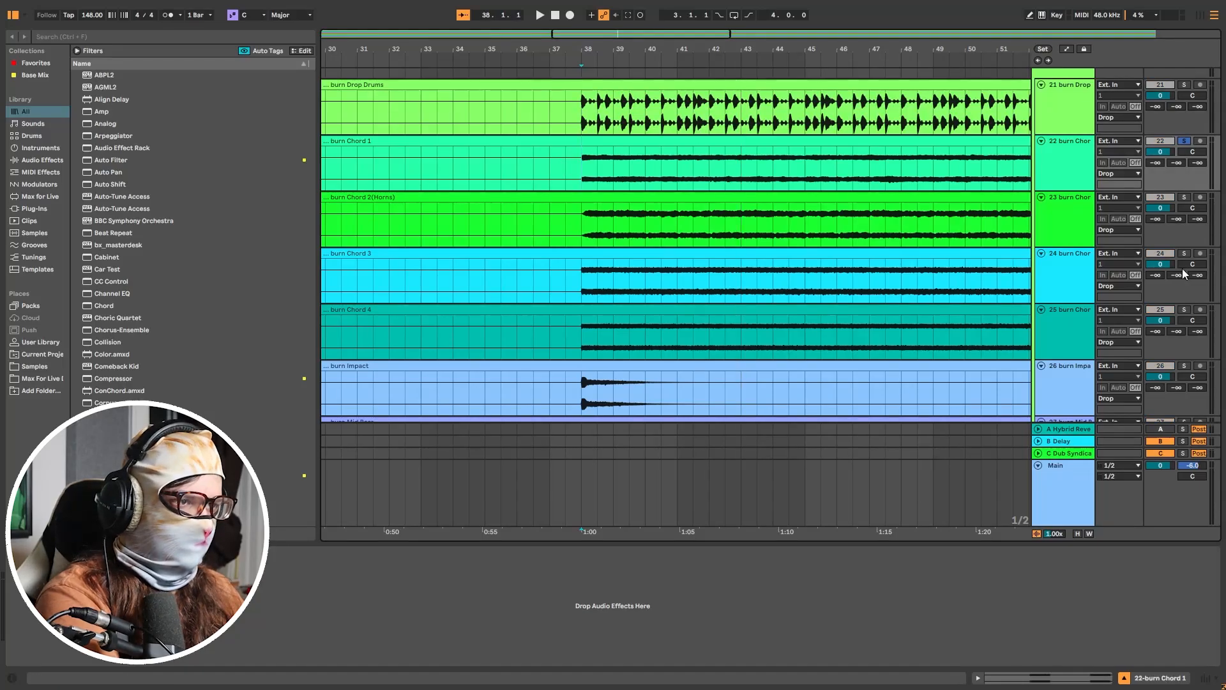
shift+click(1061, 340)
key(s)
key(space)
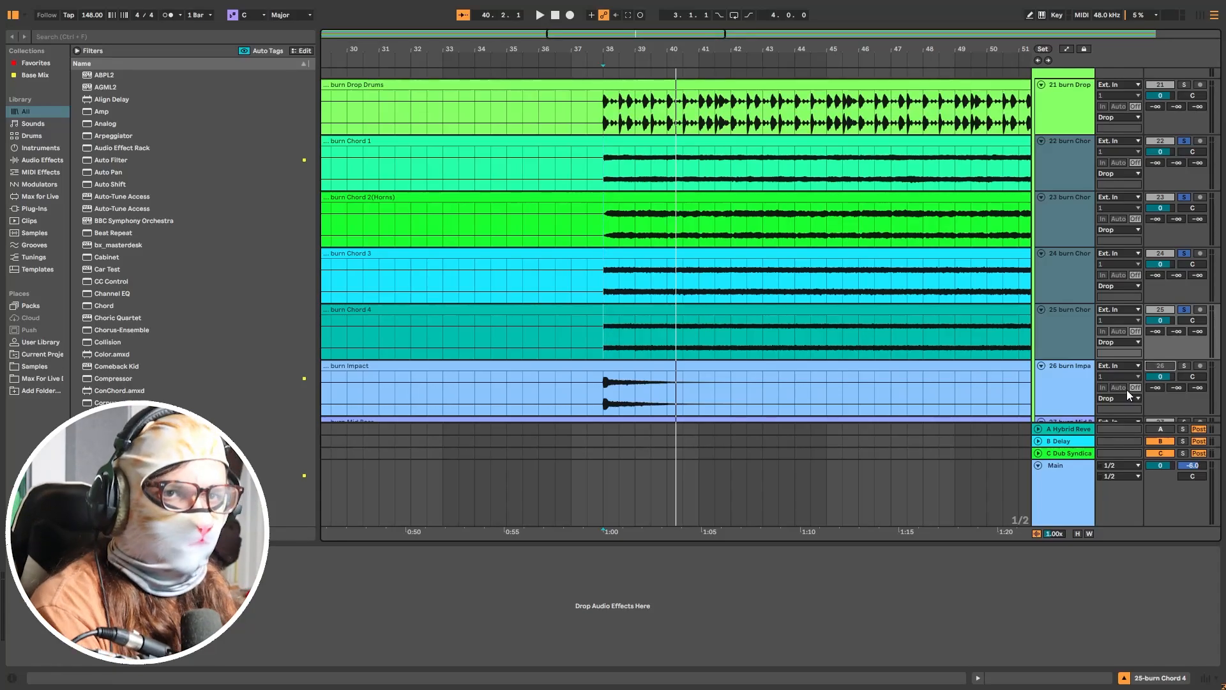
Step: Audition burn Chord 1, Chord 2(Horns), Chord 3 and Chord 4 one at a time from bar 38, soloing each in turn
click(596, 333)
scroll(596, 313, up, 1)
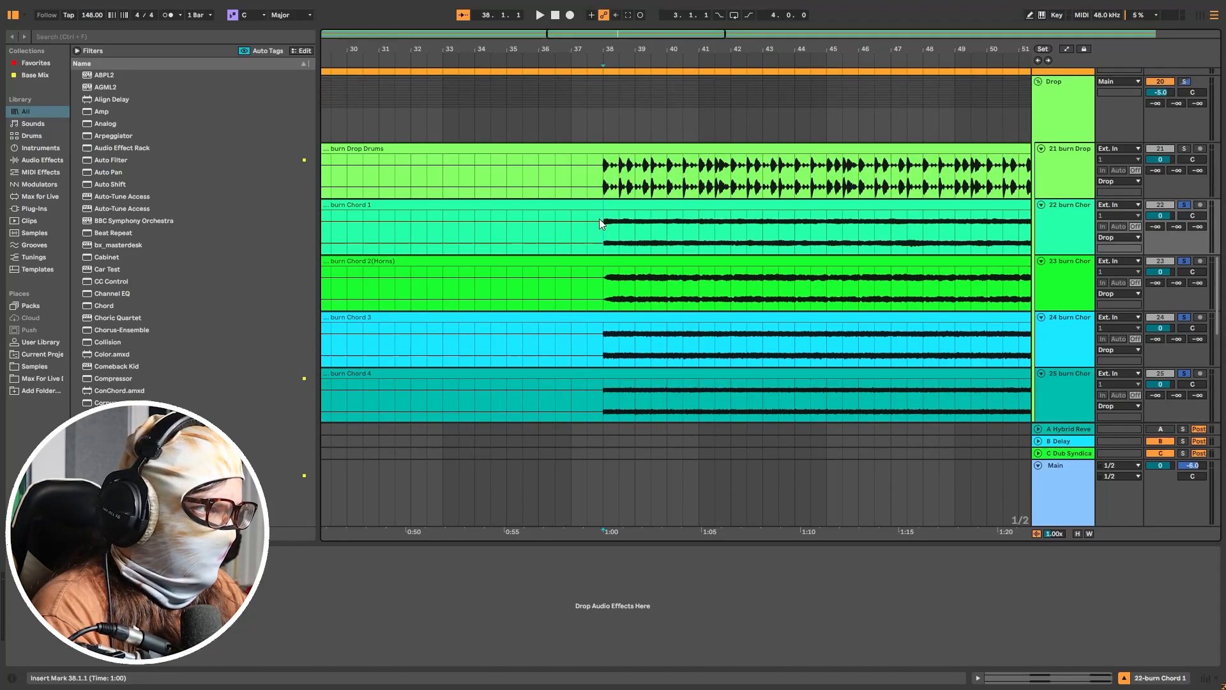
key(space)
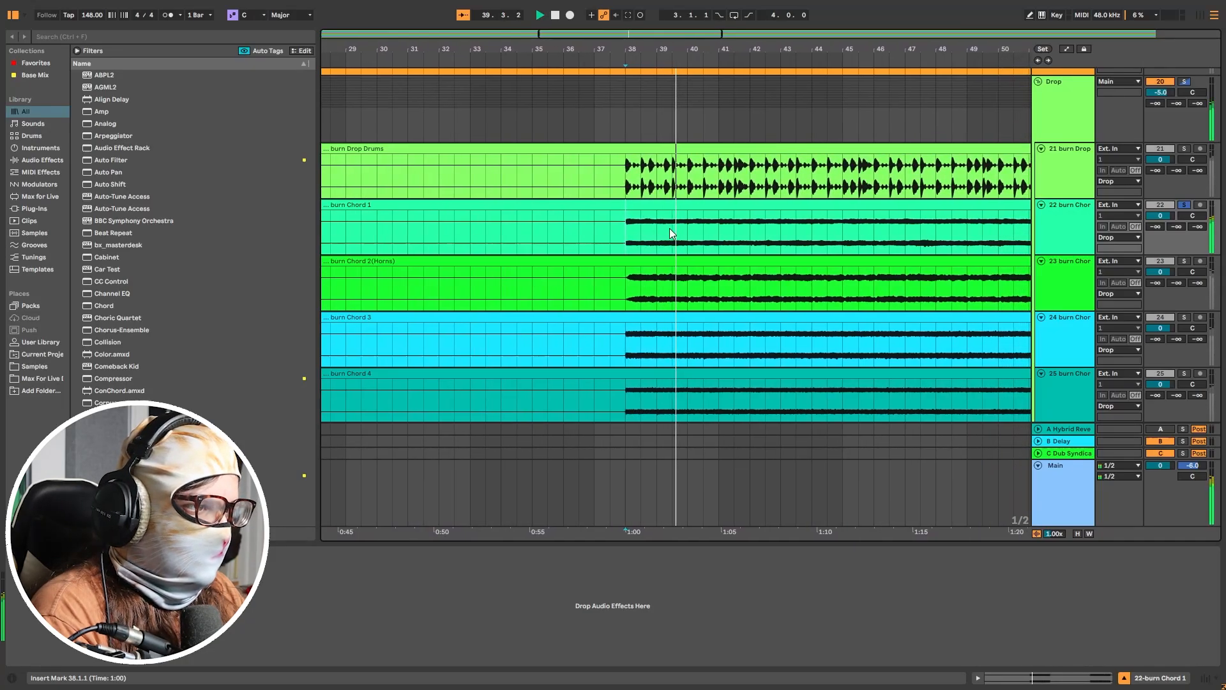
click(612, 281)
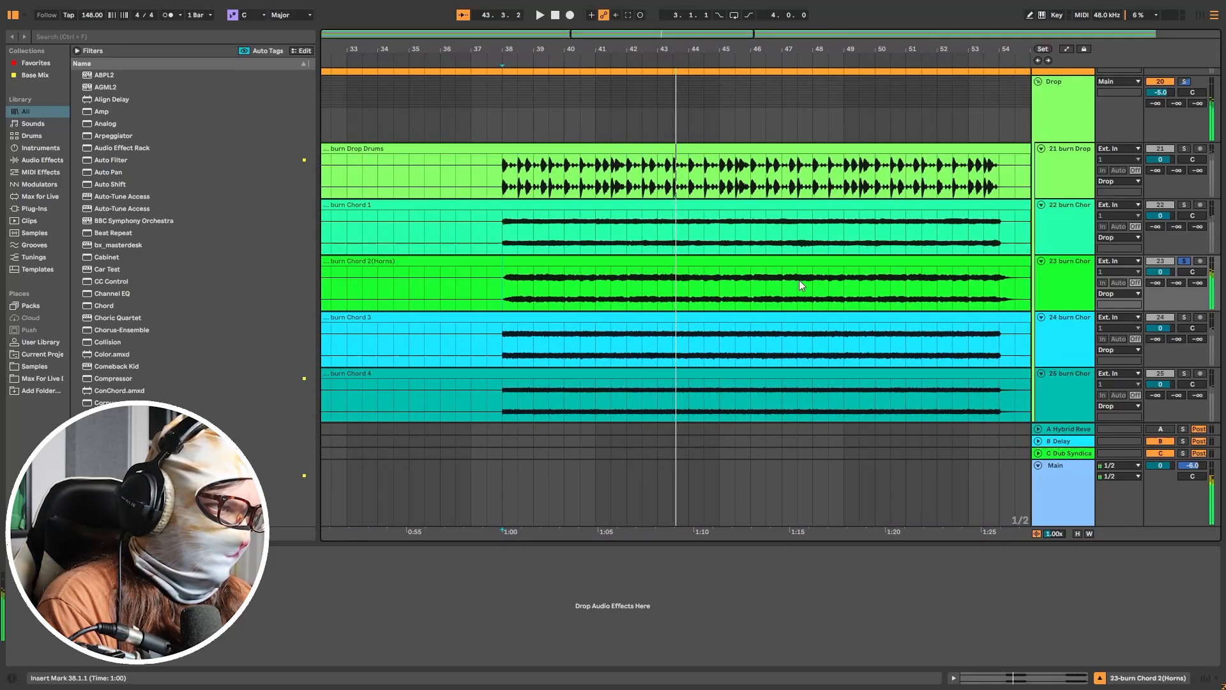
key(space)
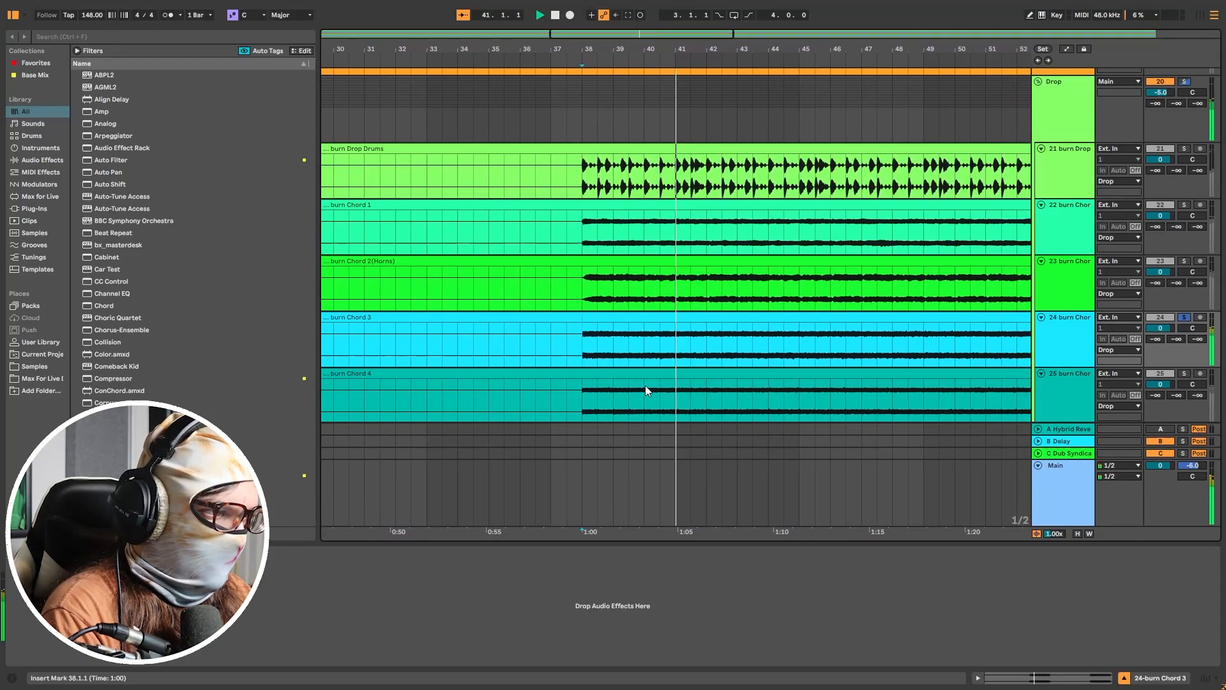
click(561, 401)
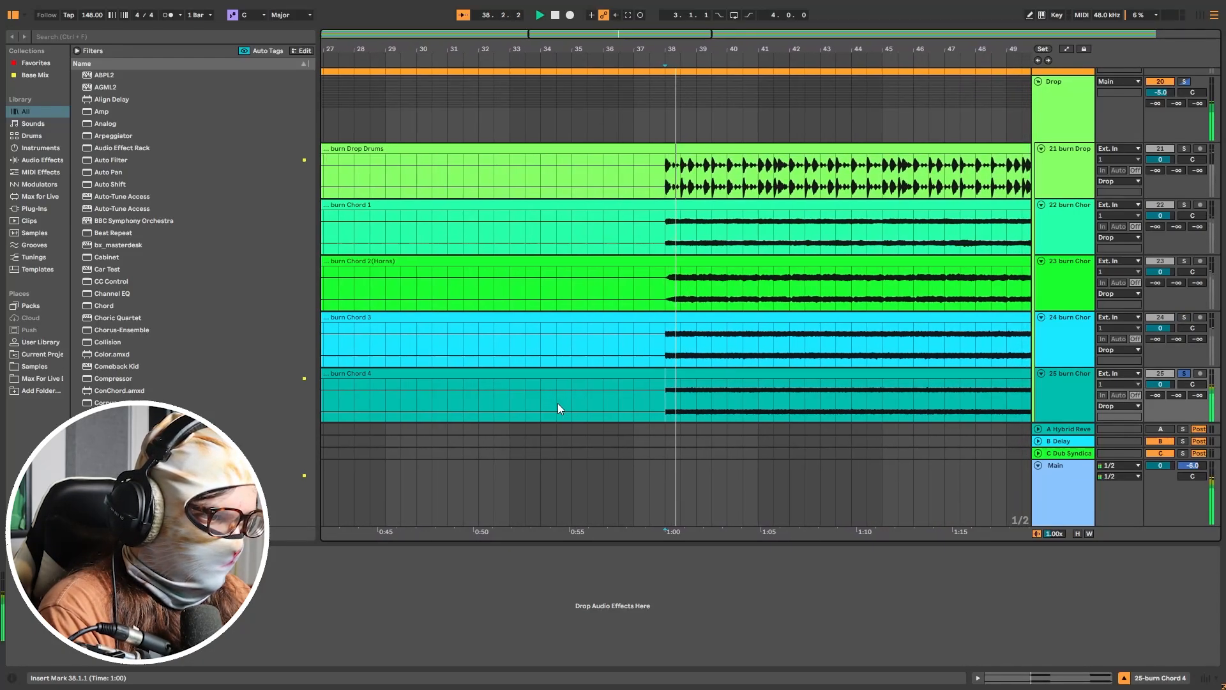
scroll(558, 407, down, 4)
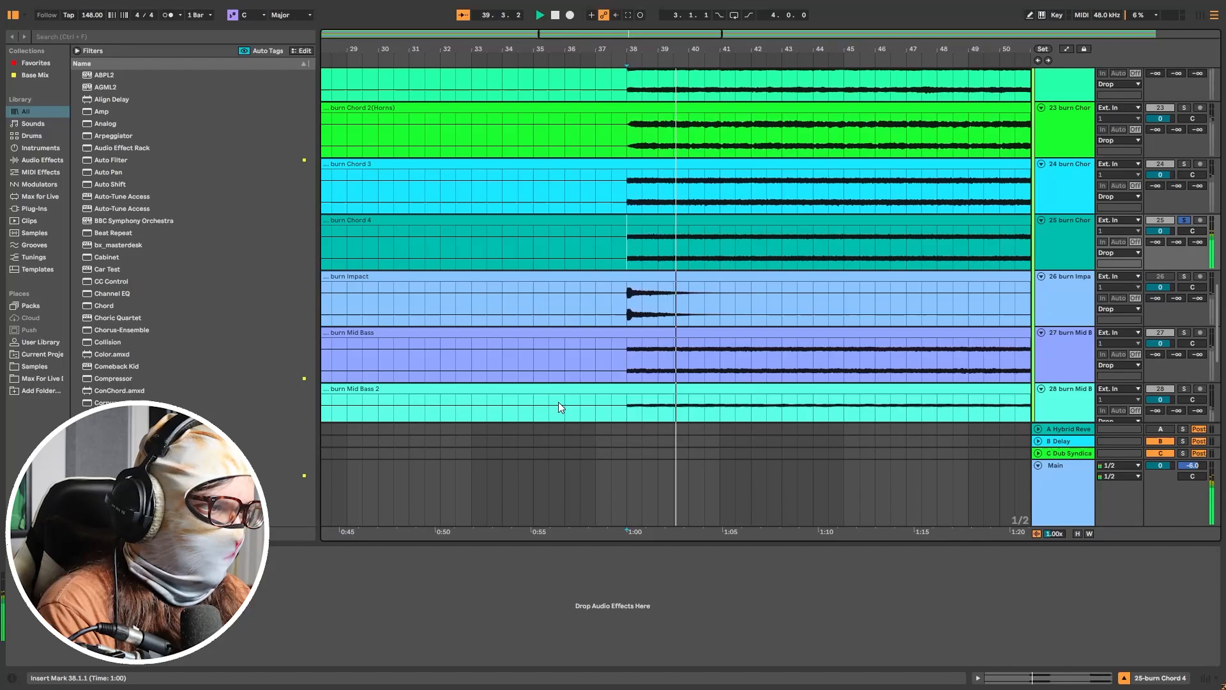
key(space)
Step: Show the whole arrangement, solo the burn Chord 2(Horns) track and play it from bar 39
scroll(561, 403, down, 2)
key(w)
scroll(552, 205, up, 4)
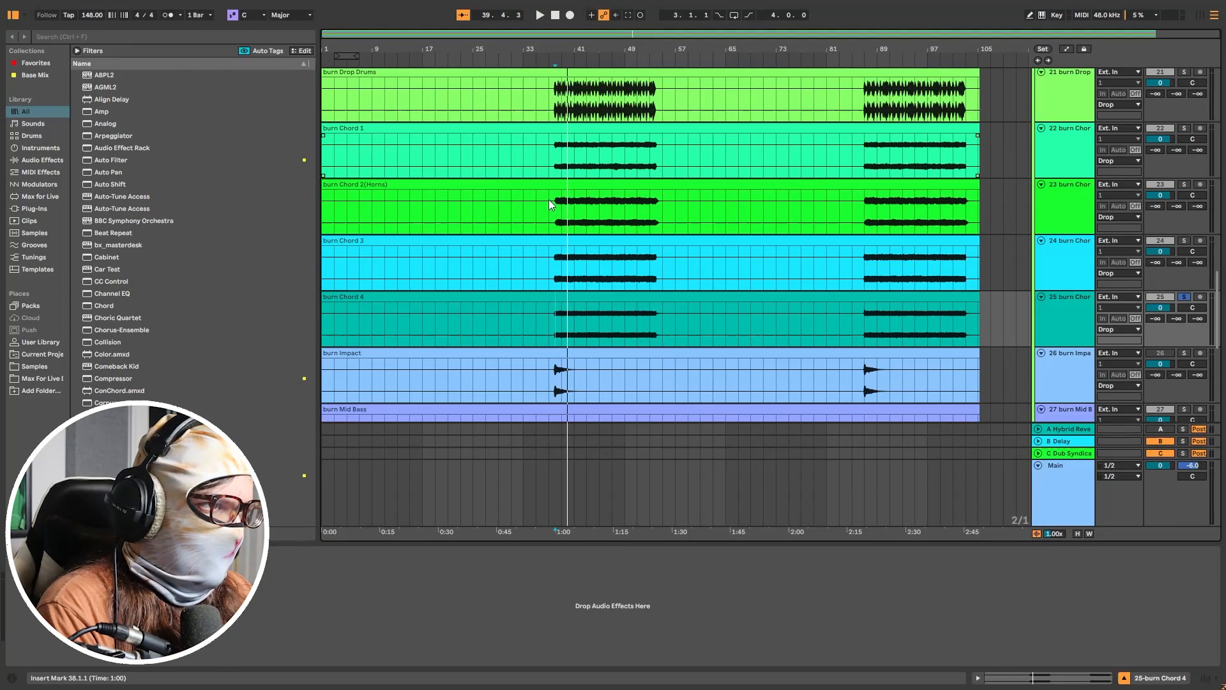
click(557, 209)
key(space)
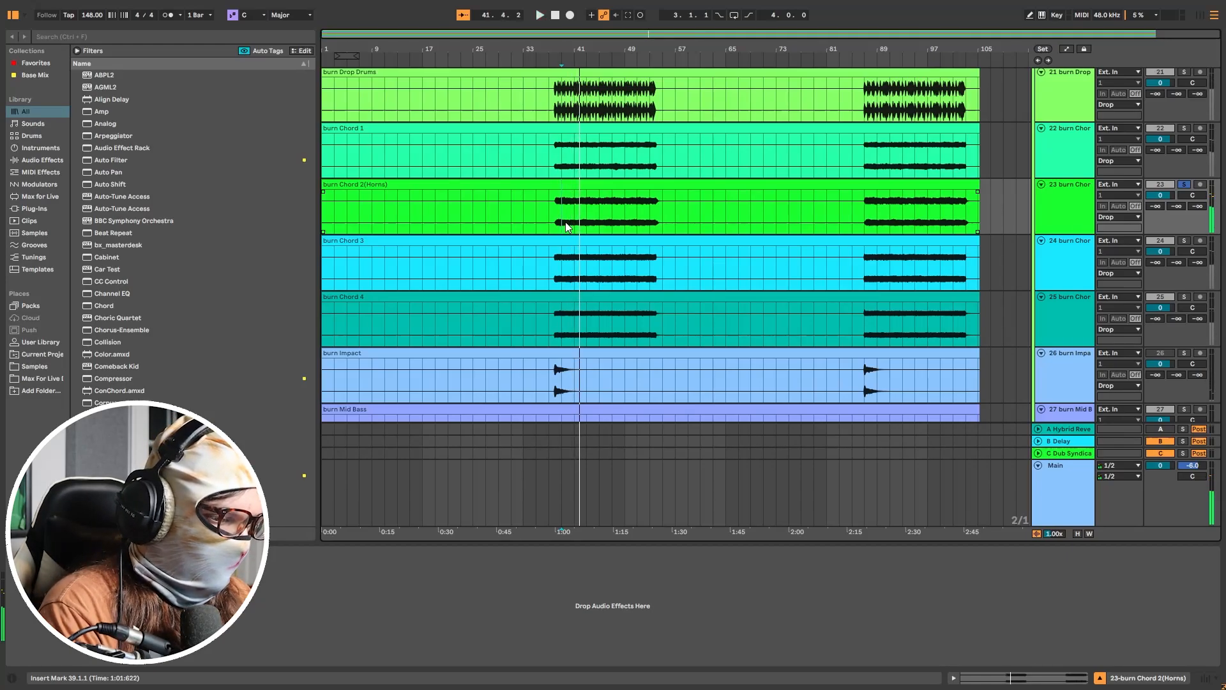
Step: Solo all four burn Chord tracks again and play the layered chords from bar 39
scroll(726, 113, up, 2)
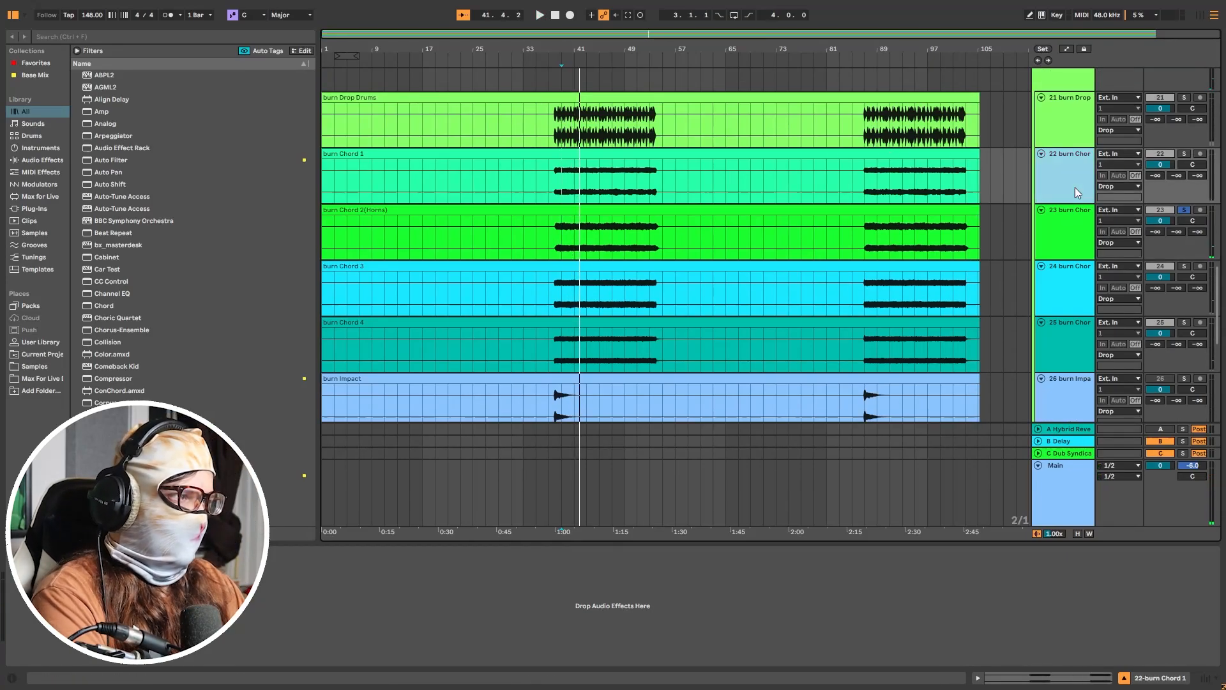
shift+click(1073, 339)
key(s)
key(space)
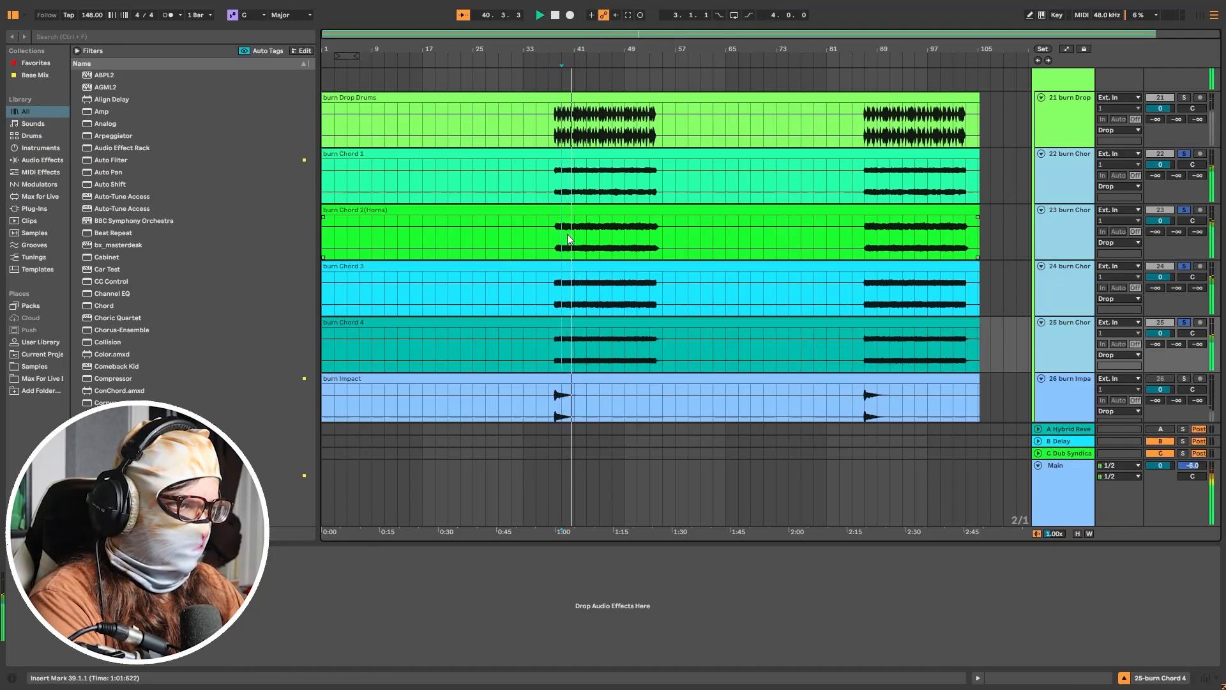
Step: Solo the burn Mid Bass track and play it from bar 38
scroll(588, 239, down, 5)
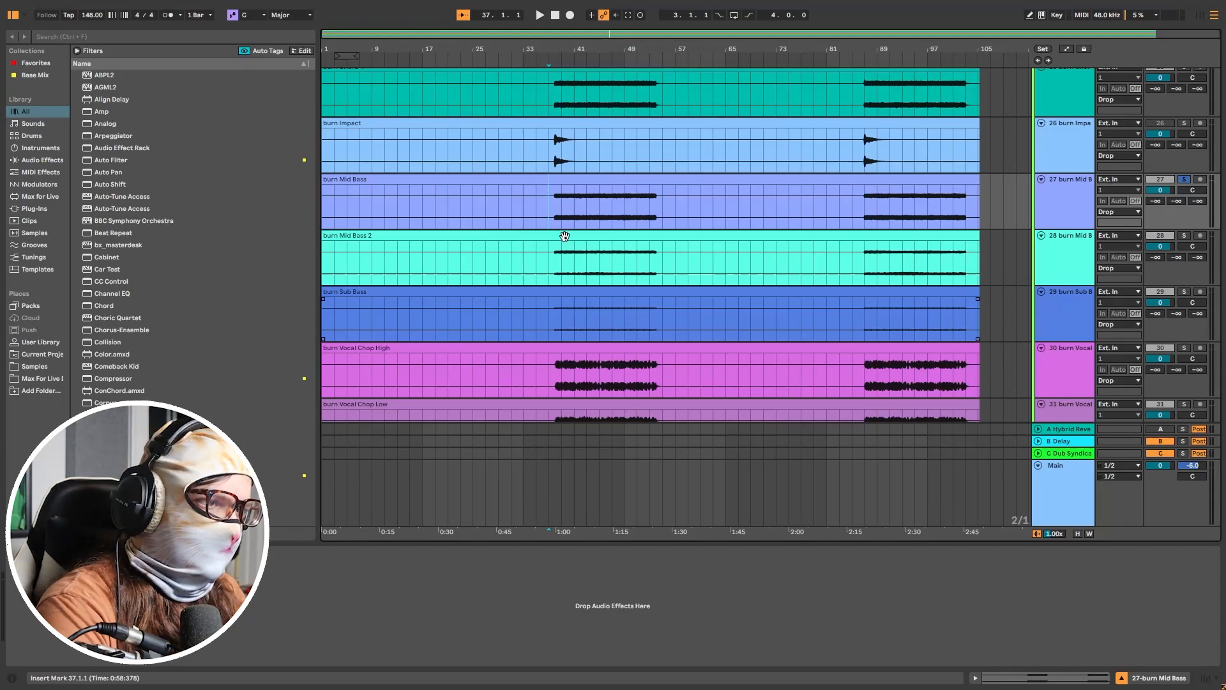
scroll(559, 223, up, 8)
click(488, 219)
key(space)
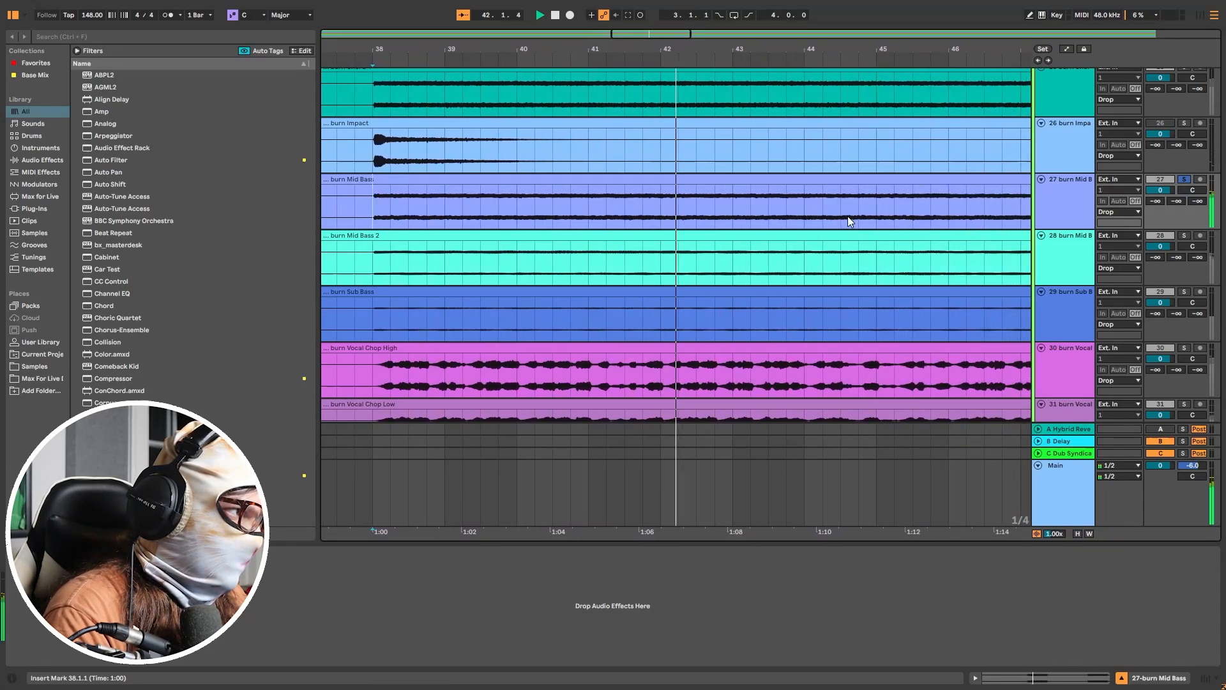
Step: Move the solo to the burn Mid Bass 2 track and play it from bar 38
key(space)
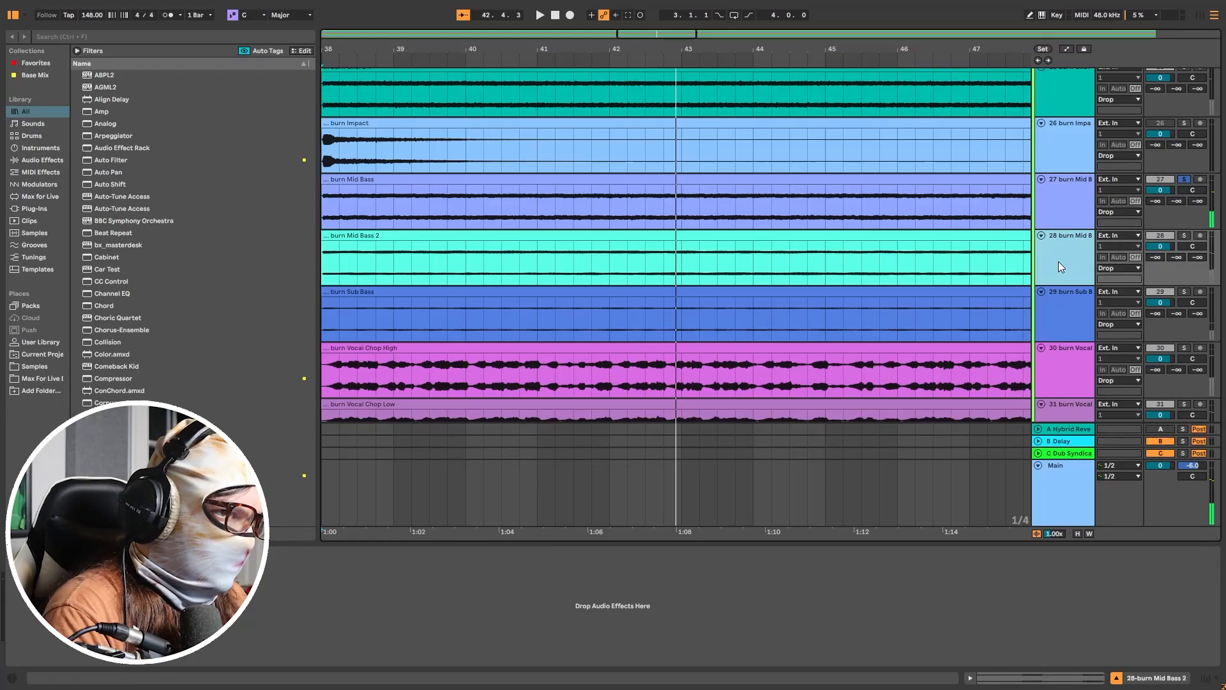
key(s)
key(space)
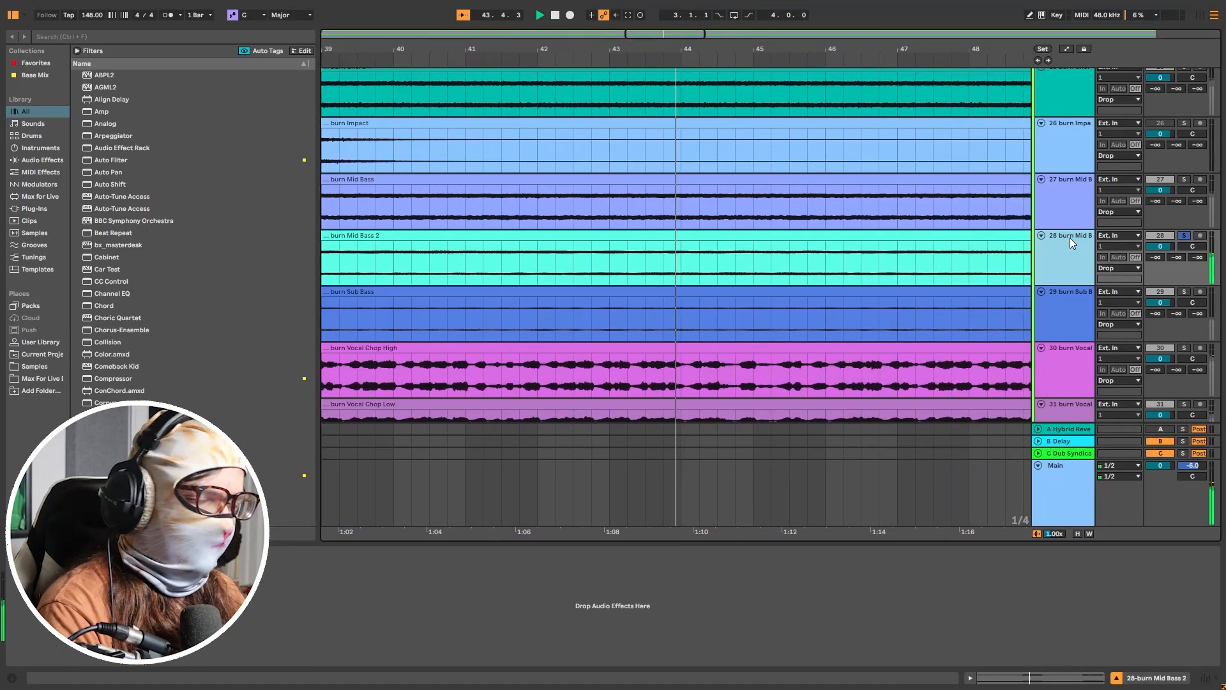
Step: Solo burn Mid Bass again for comparison, then unsolo it and play the full mix from bar 38
click(1079, 179)
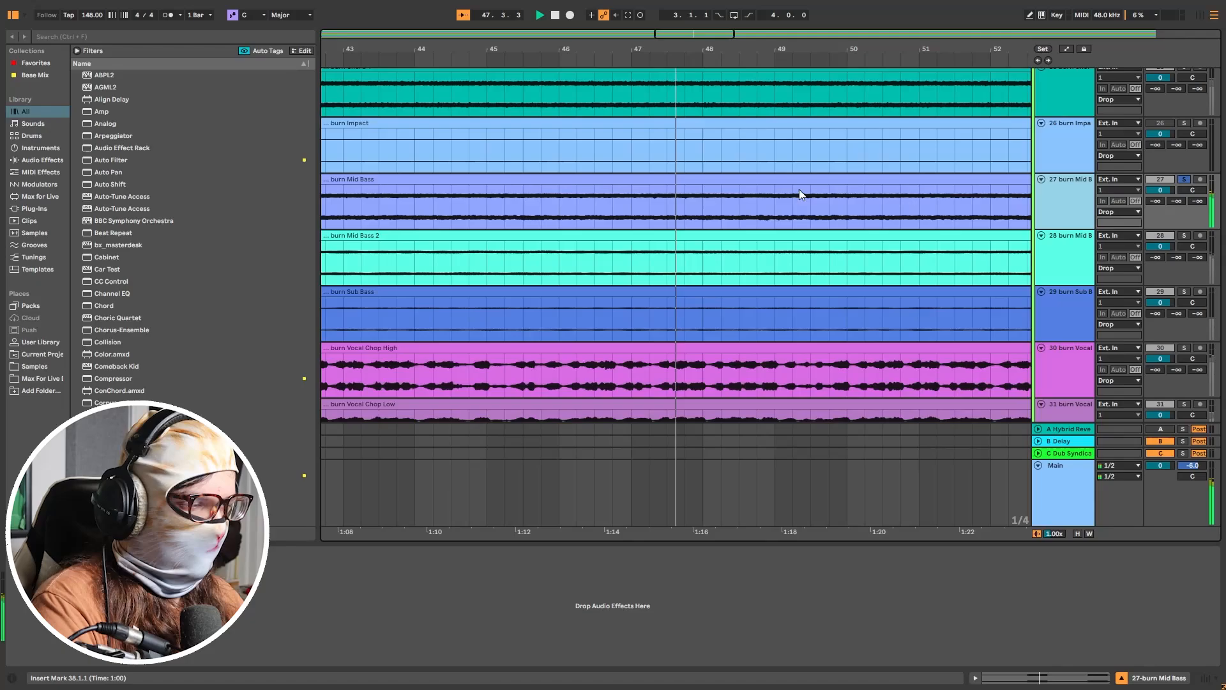
scroll(623, 233, down, 5)
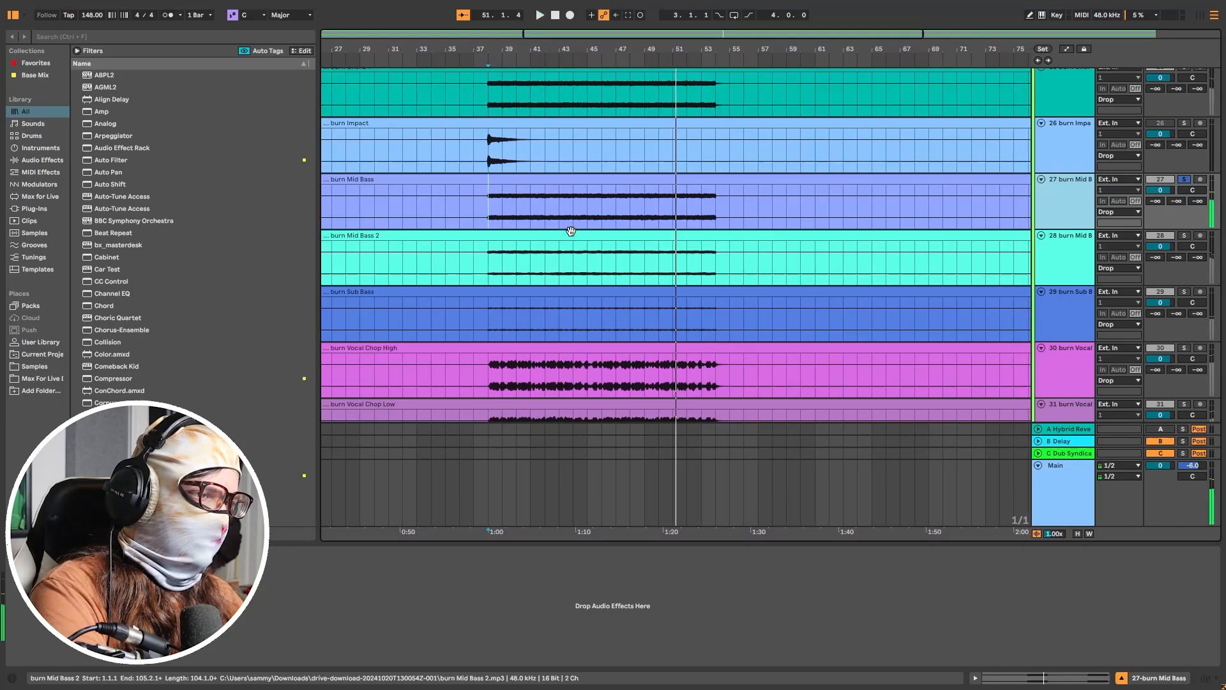
key(space)
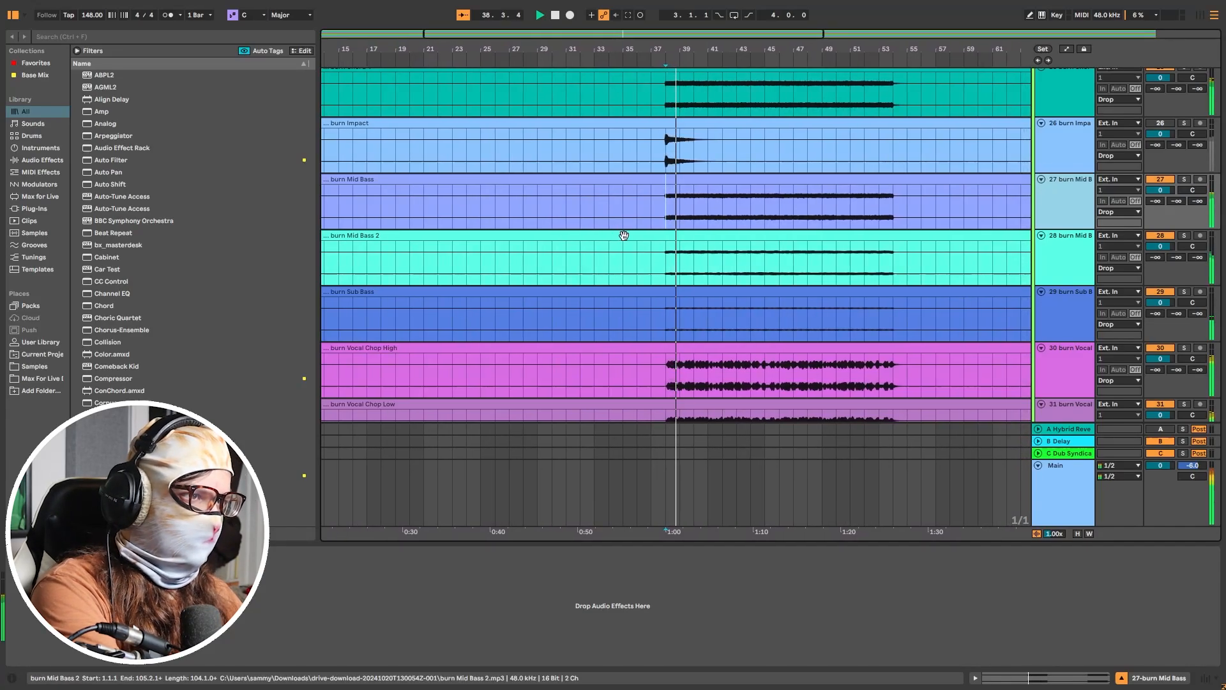
key(space)
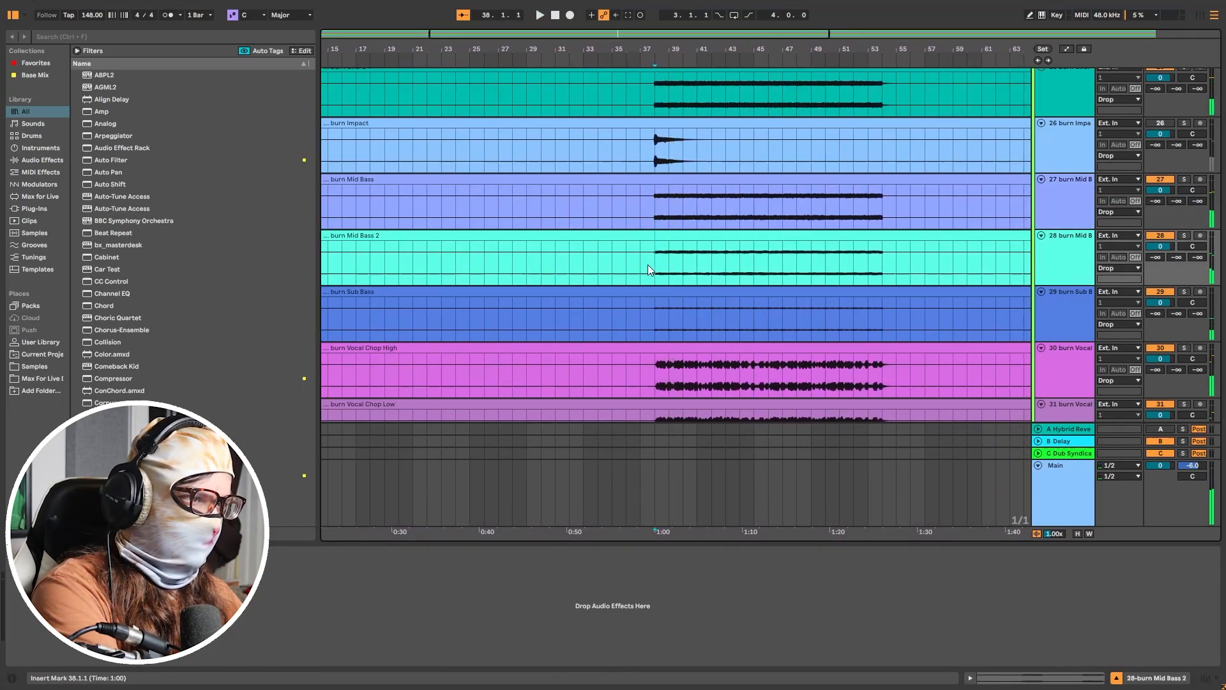
Step: Play burn Mid Bass 2 in solo, then solo burn Sub Bass and play it from bar 38
key(space)
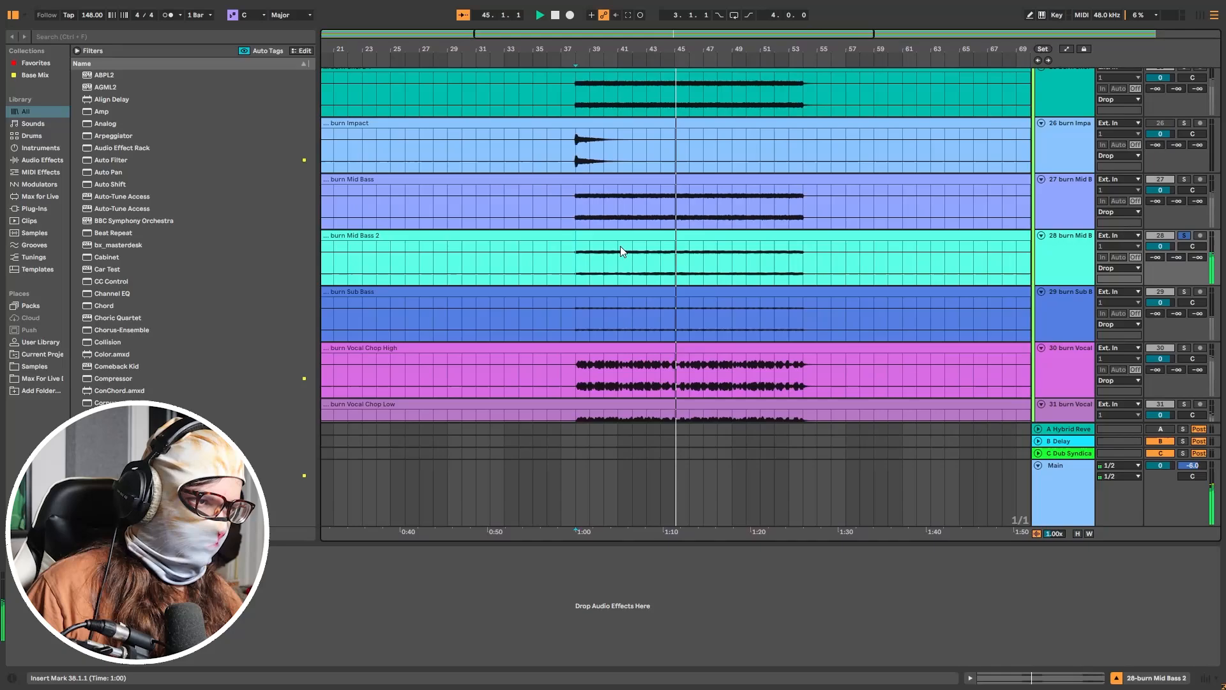
click(557, 327)
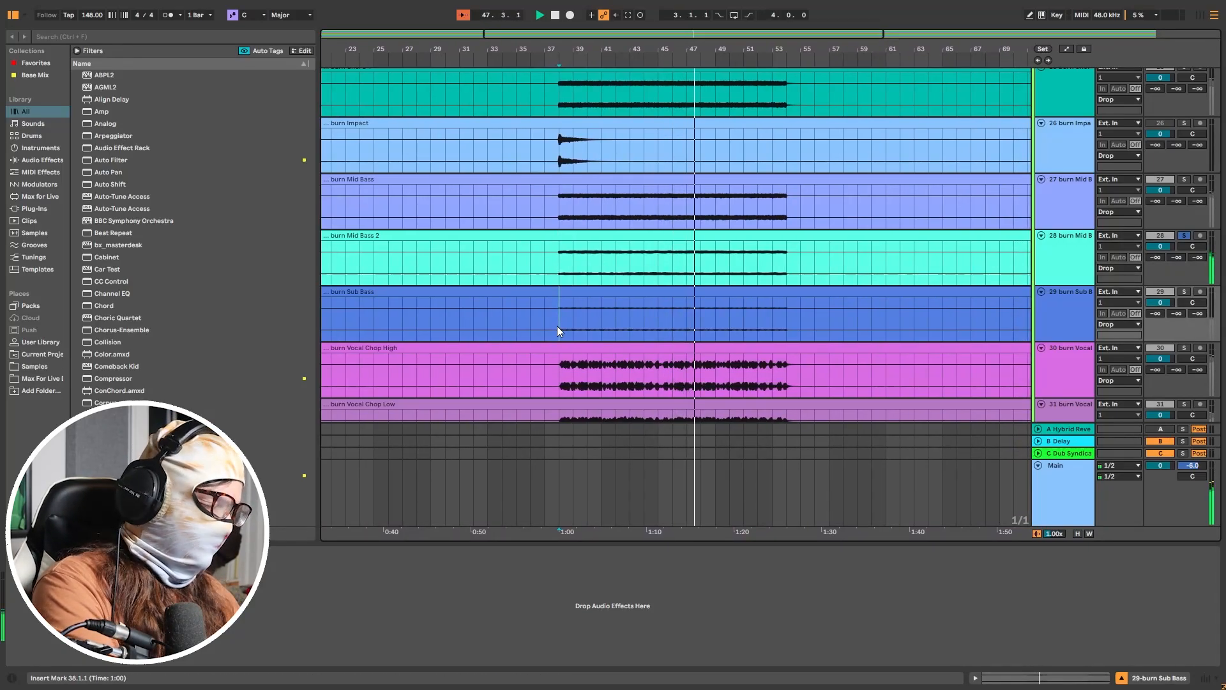
key(s)
key(space)
key(space)
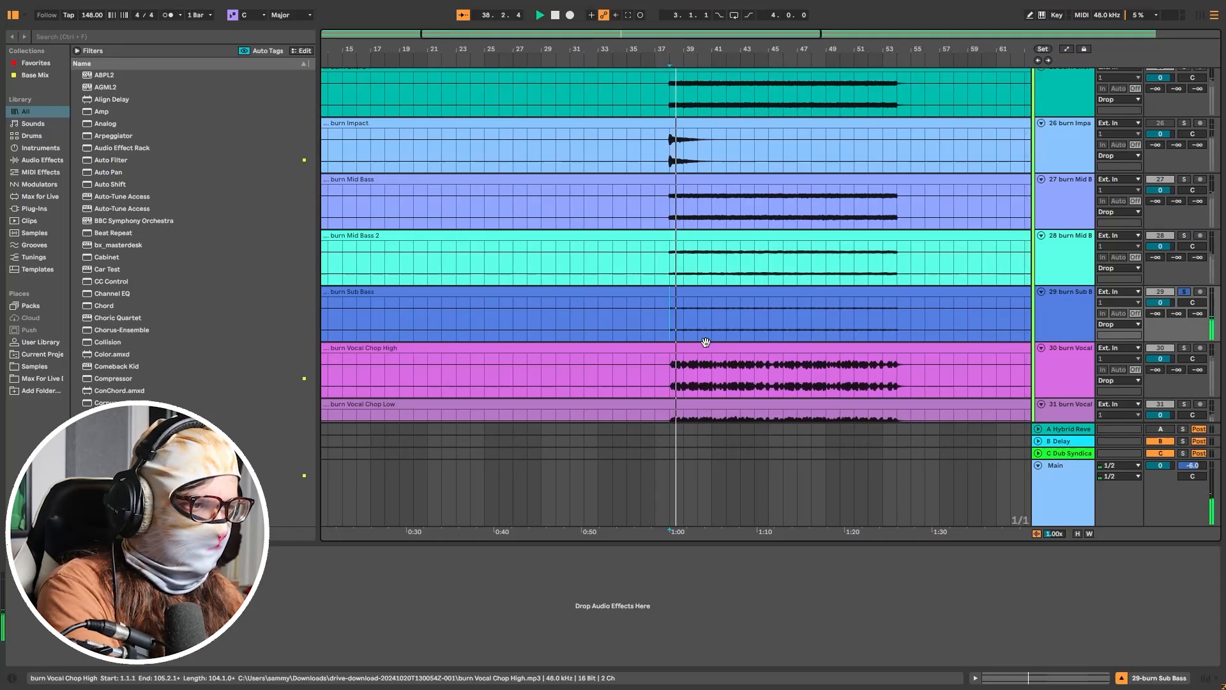
scroll(705, 342, up, 5)
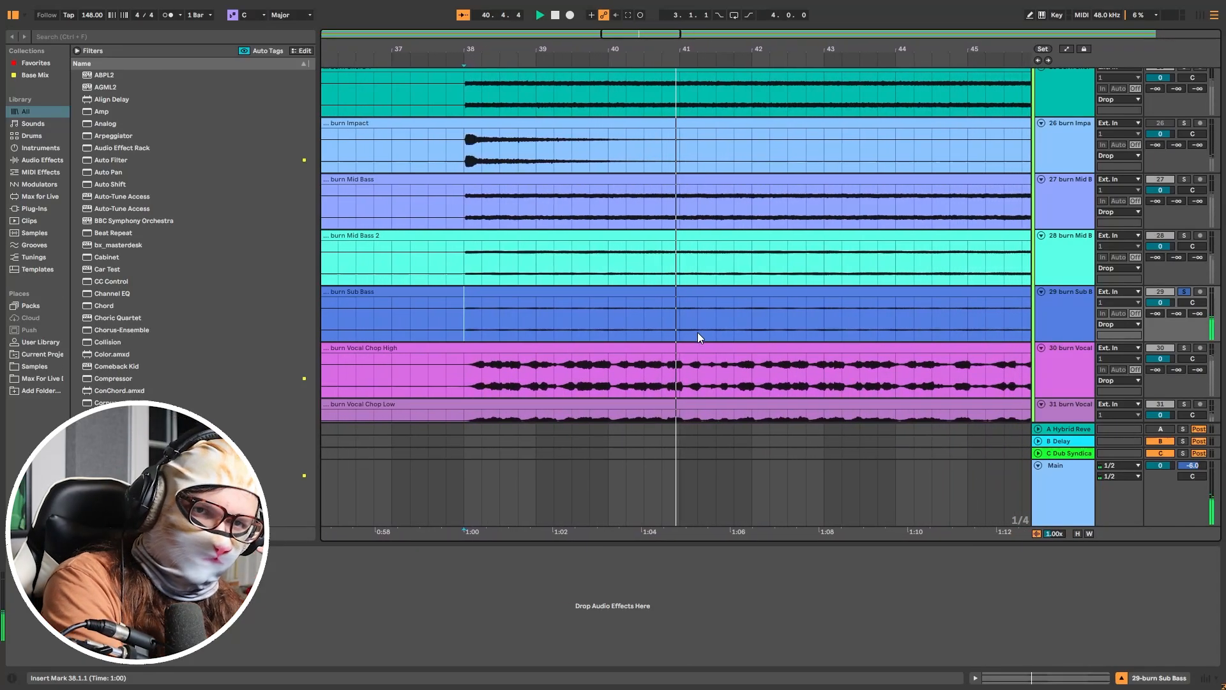
scroll(697, 335, down, 5)
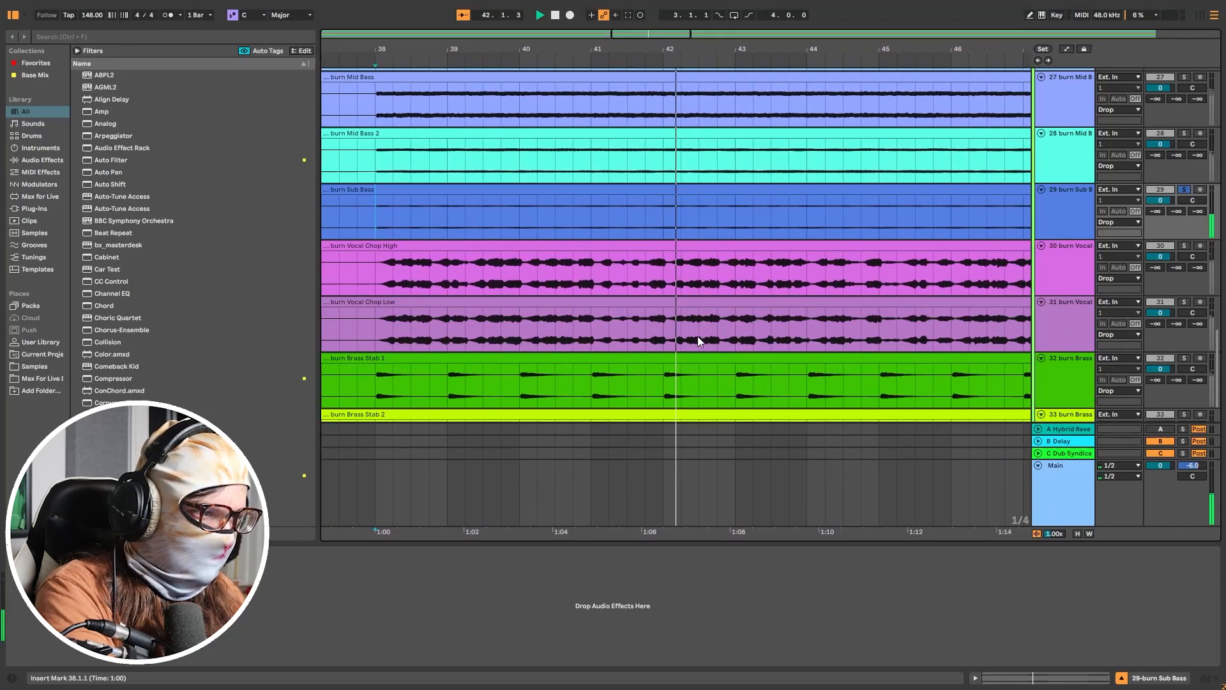
Step: Move the solo to the burn Vocal Chop High track and play it from bar 38
ctrl+scroll(698, 336, down, 3)
scroll(688, 336, down, 3)
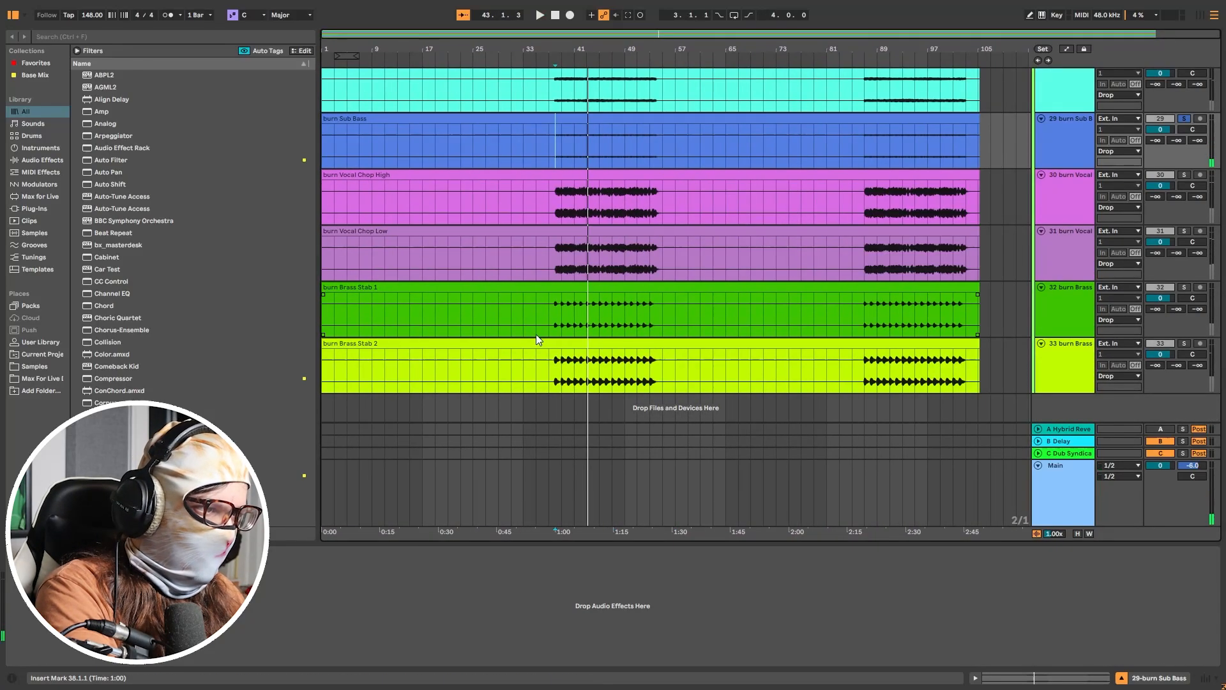
key(s)
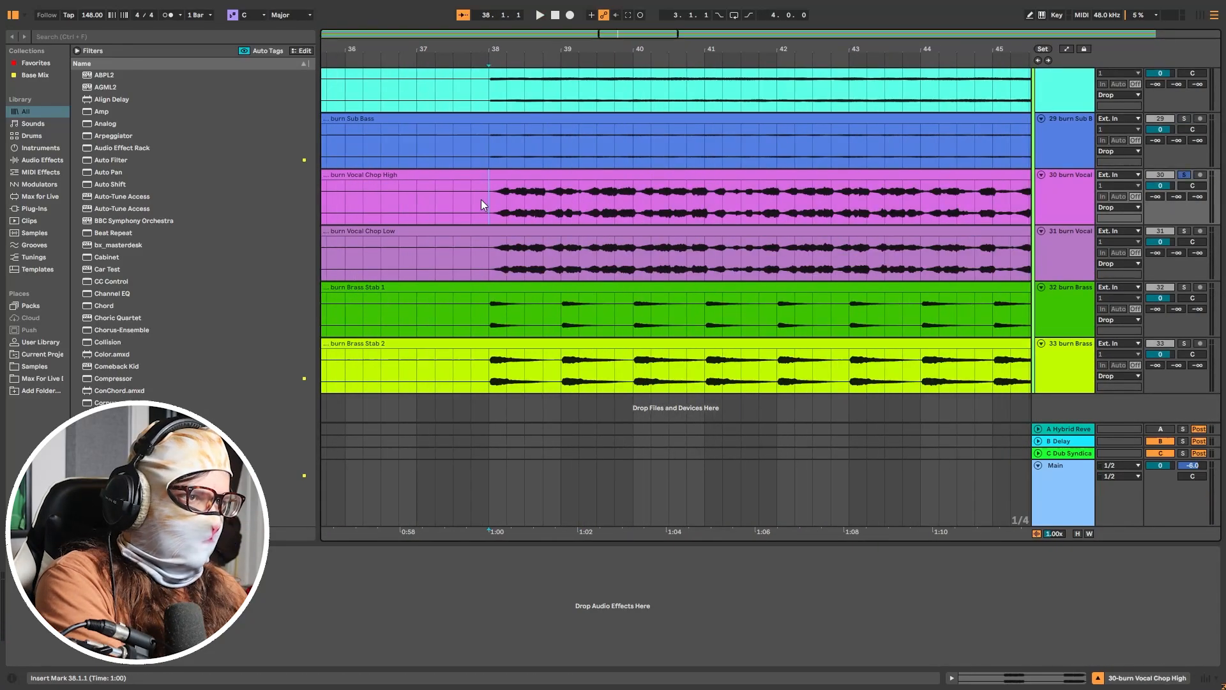
key(space)
key(space)
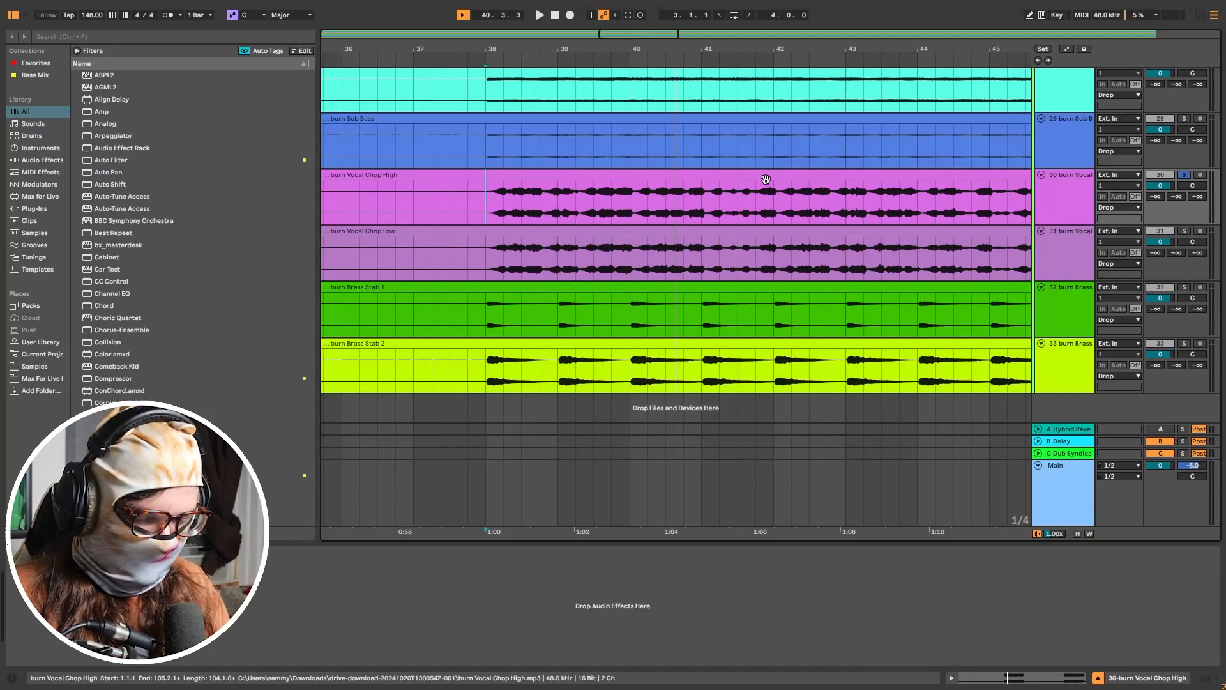
key(space)
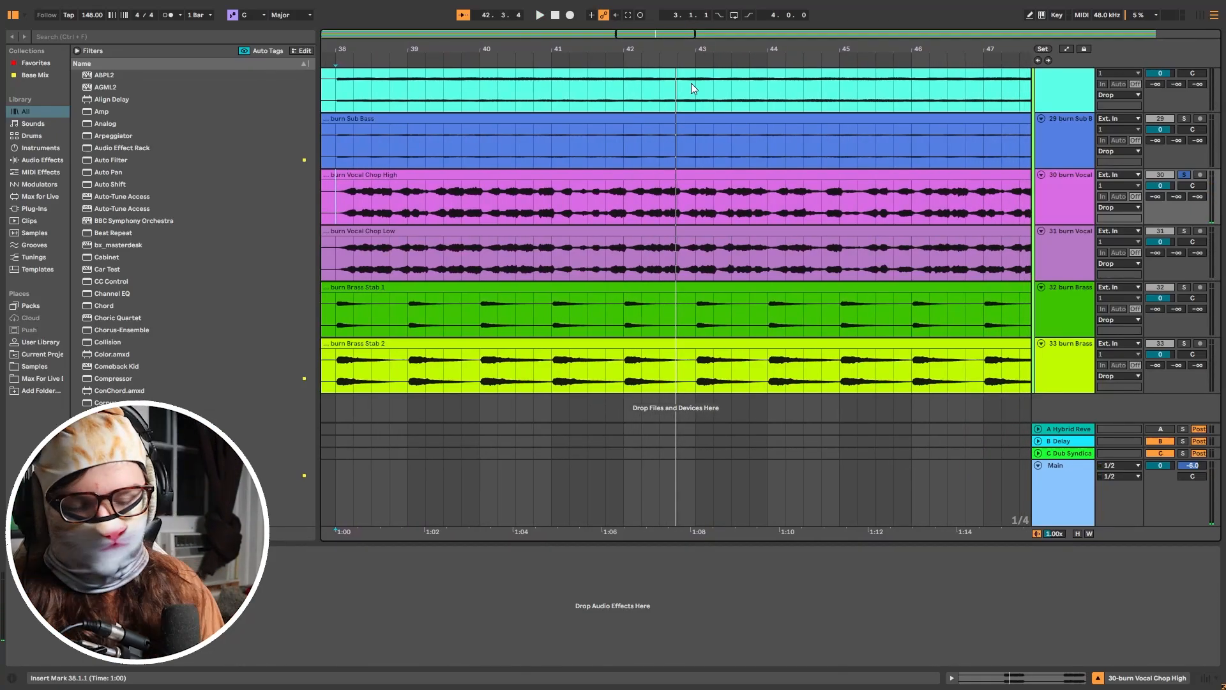
Step: Unsolo burn Vocal Chop High and play the full mix from bar 38 for comparison
click(633, 174)
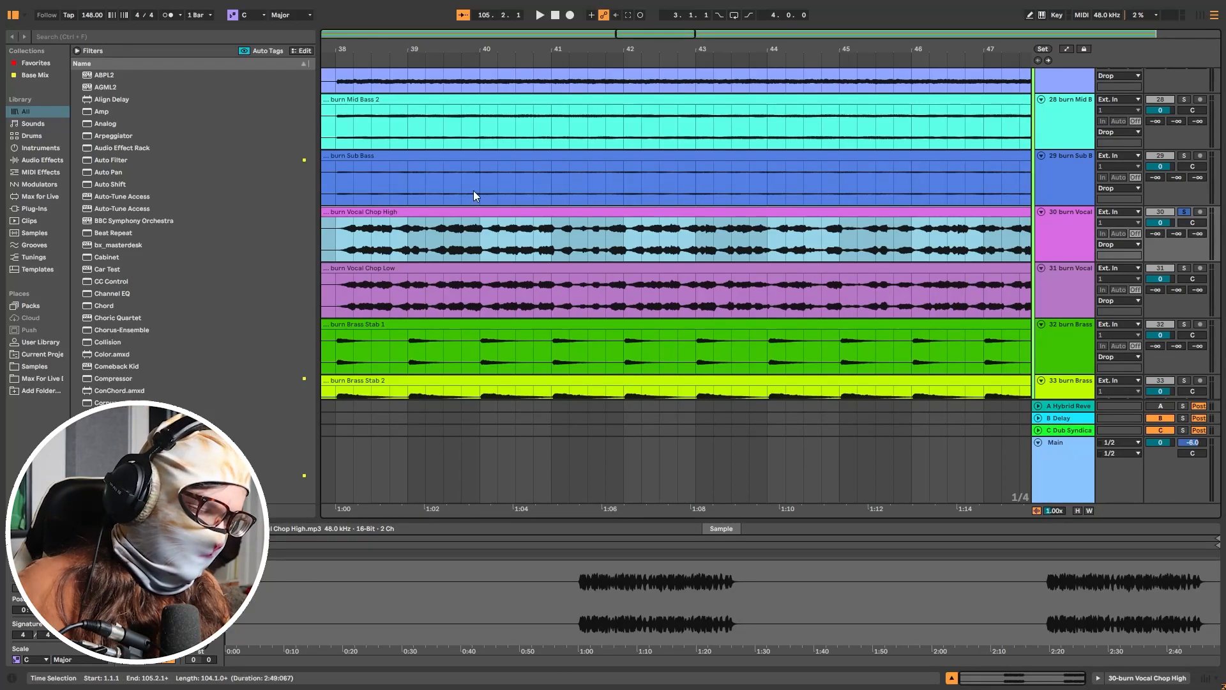
click(337, 243)
key(space)
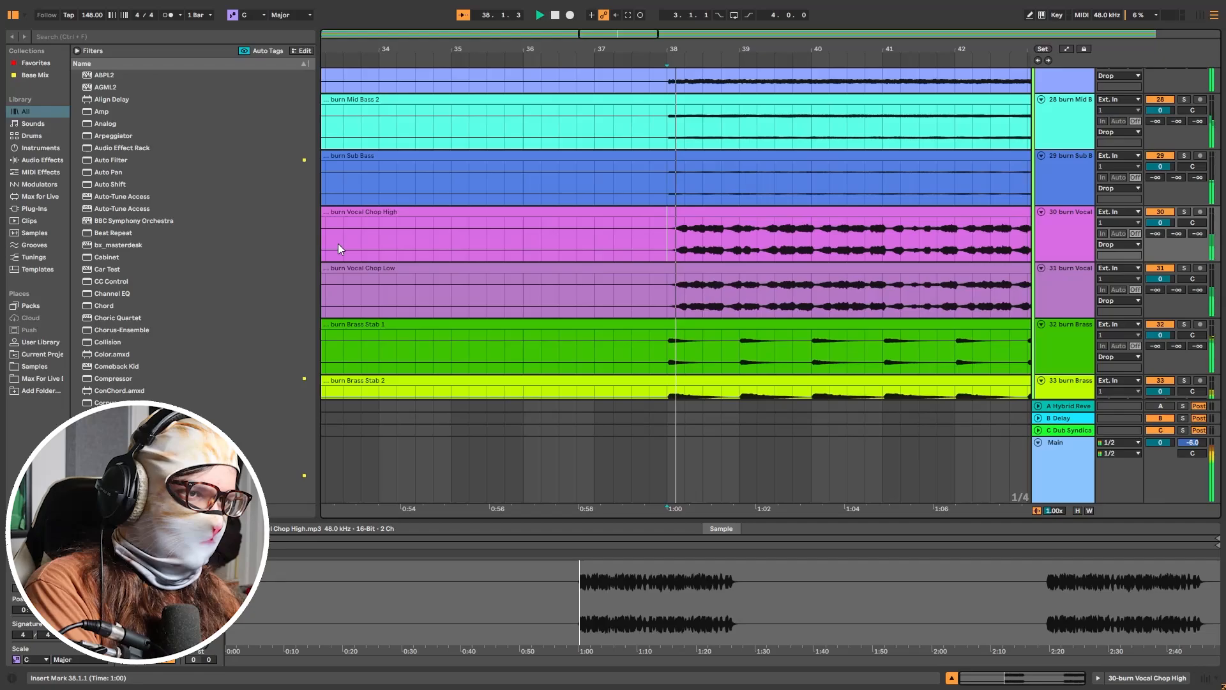
Step: Solo only the burn Vocal Chop Low track and play it from bar 38
click(1078, 287)
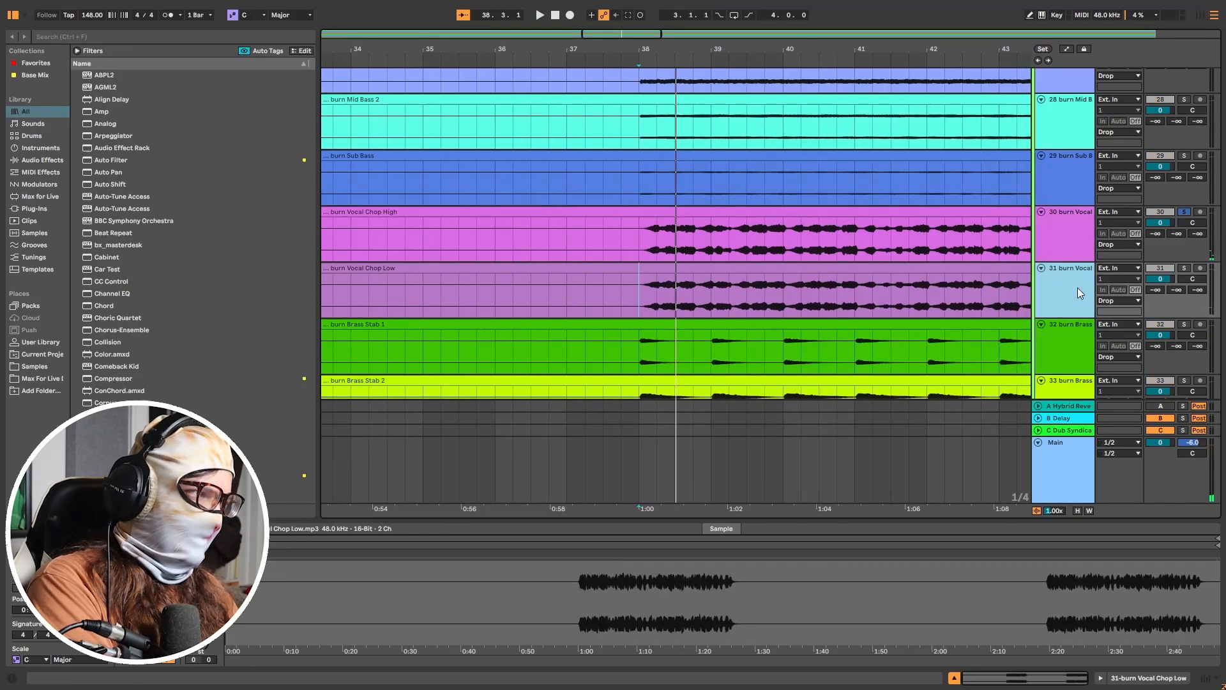
key(s)
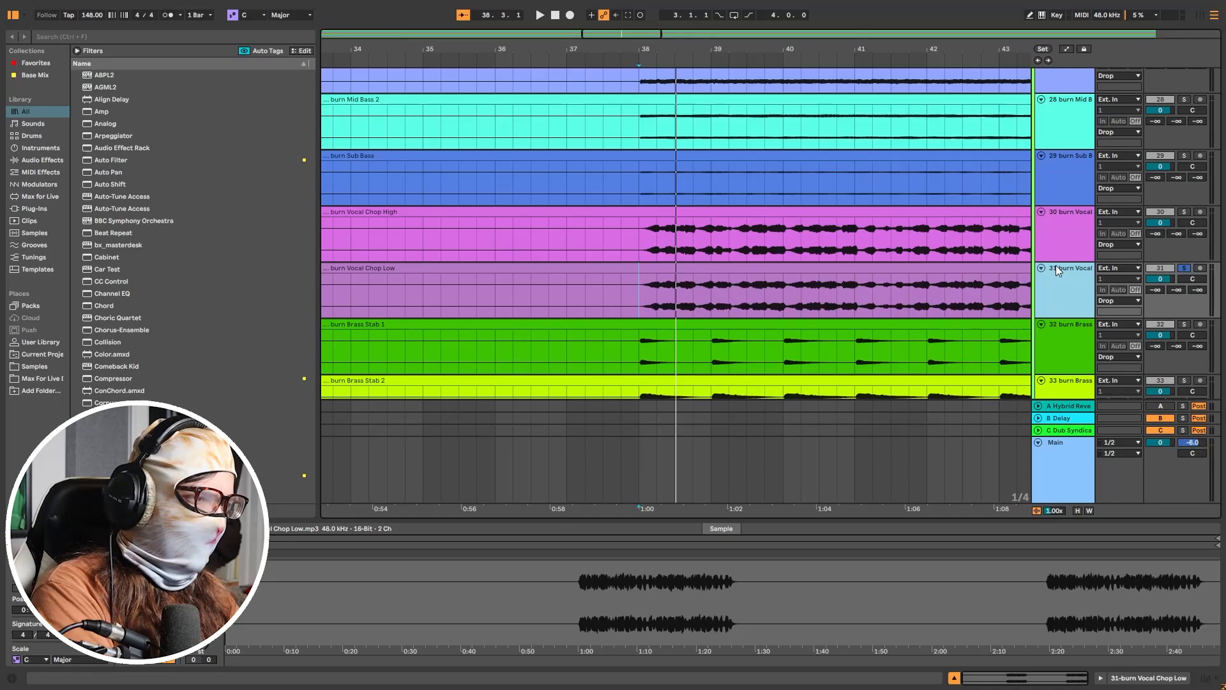
key(space)
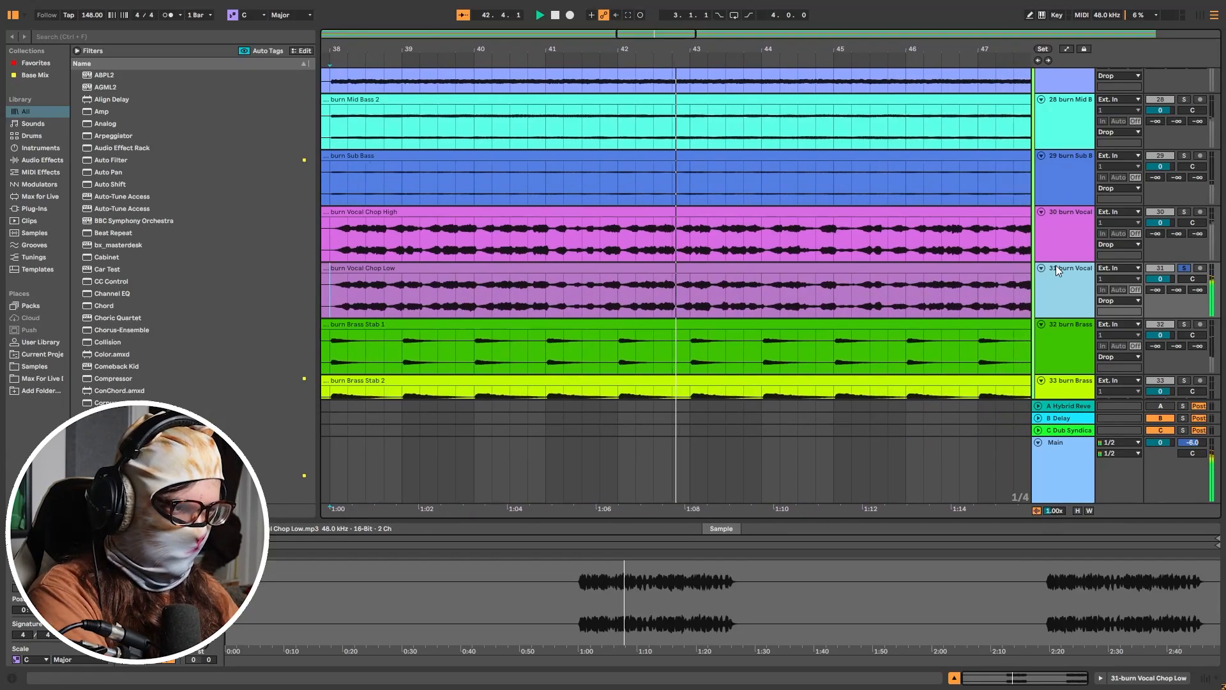
Step: Add burn Vocal Chop High to the solo, listen to both vocal chops together, then stop playback and unsolo them
scroll(871, 264, down, 2)
scroll(869, 261, down, 5)
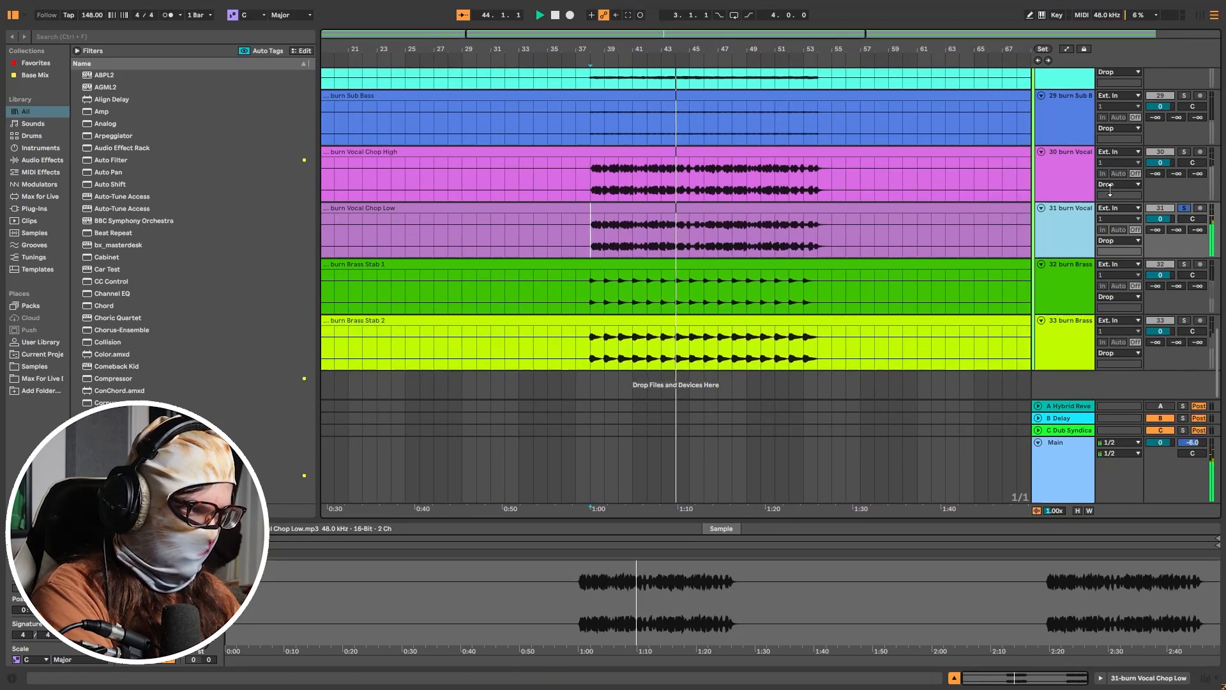
shift+click(1080, 166)
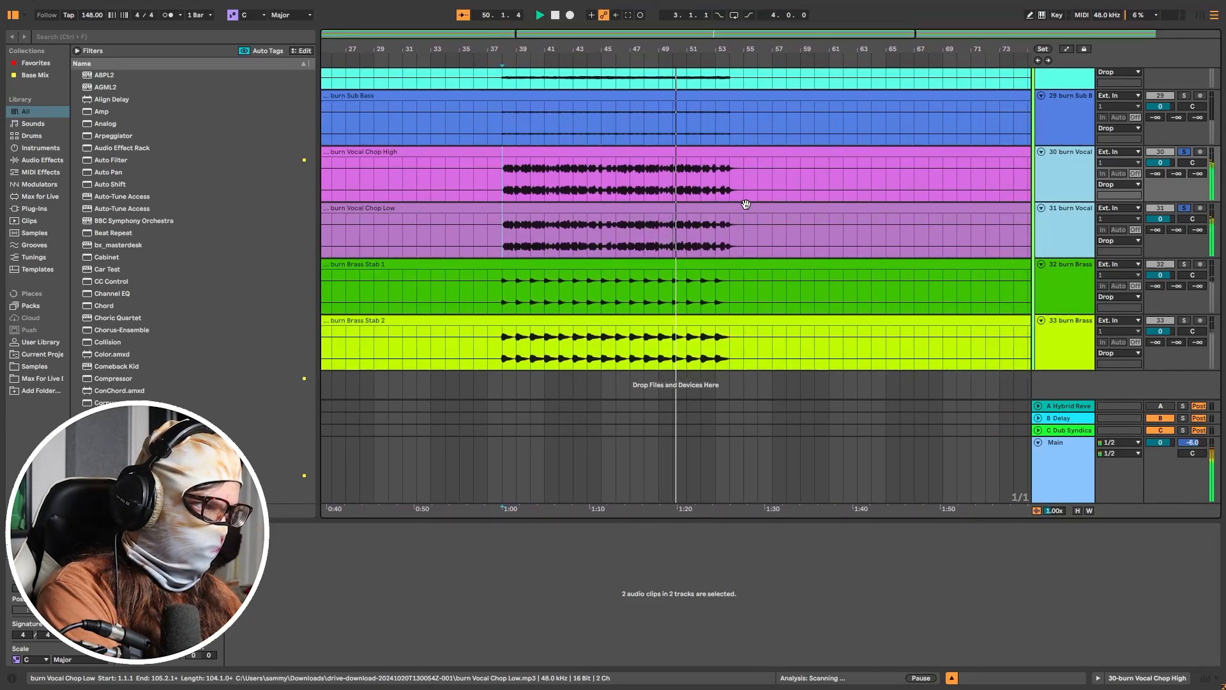
key(space)
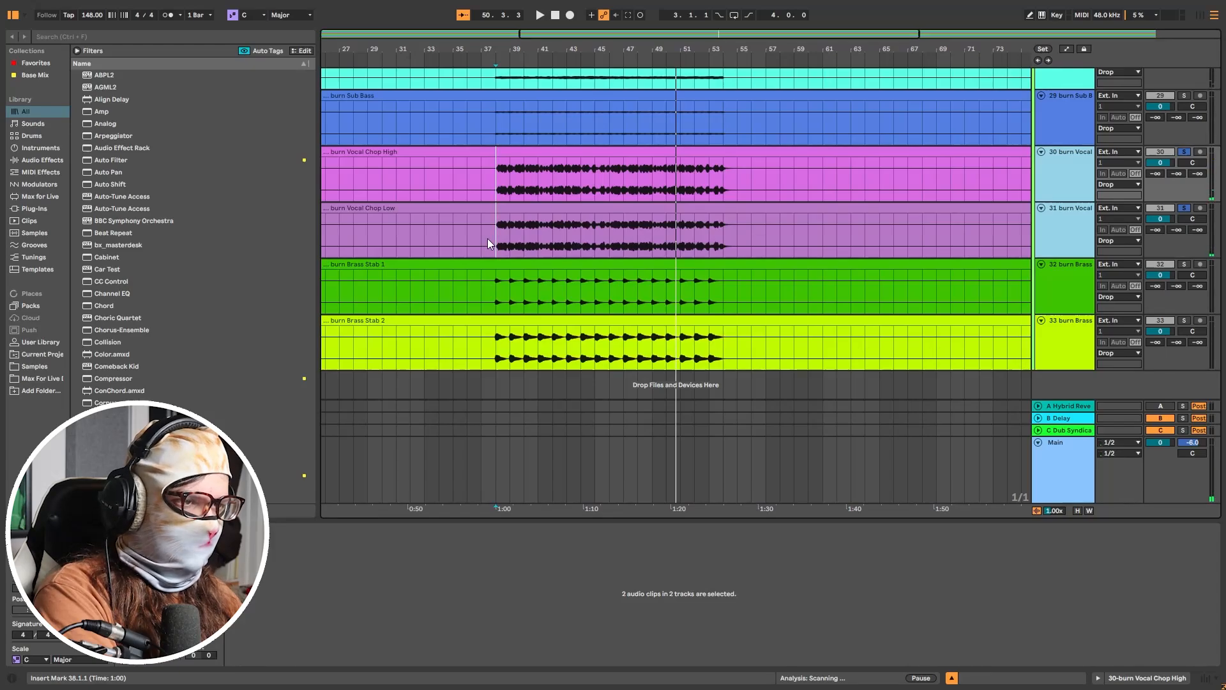
key(s)
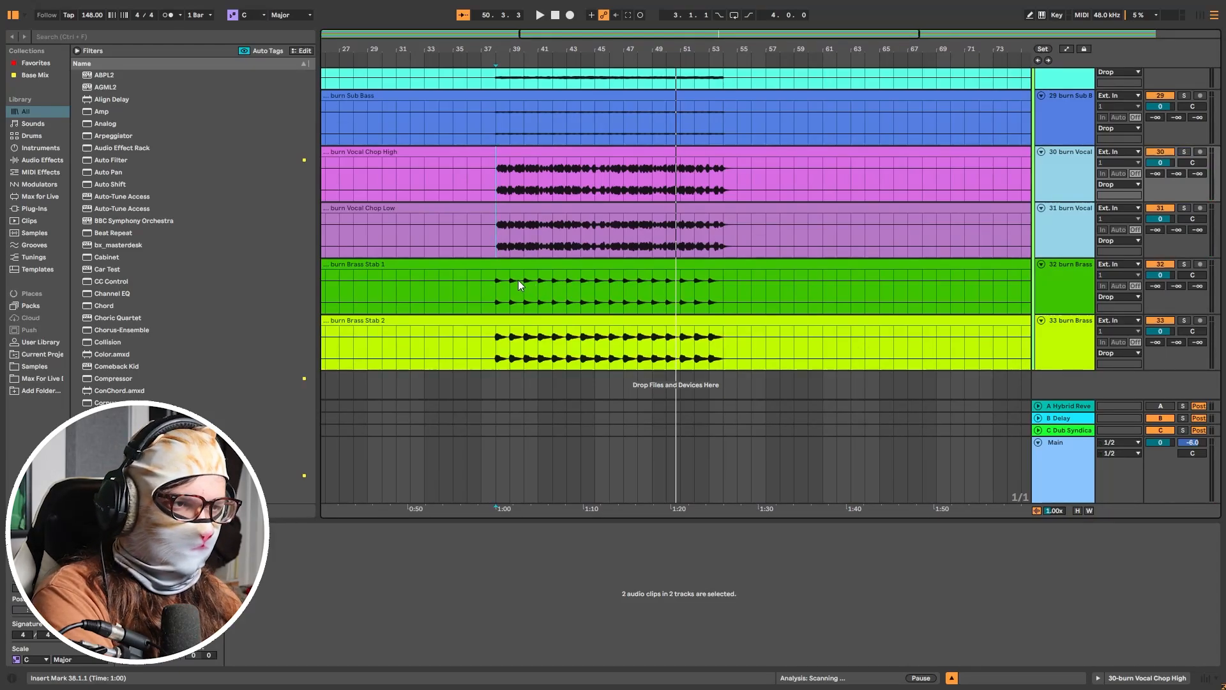
Step: Solo burn Brass Stab 1 and burn Brass Stab 2 together and play them from bar 38
click(497, 296)
key(s)
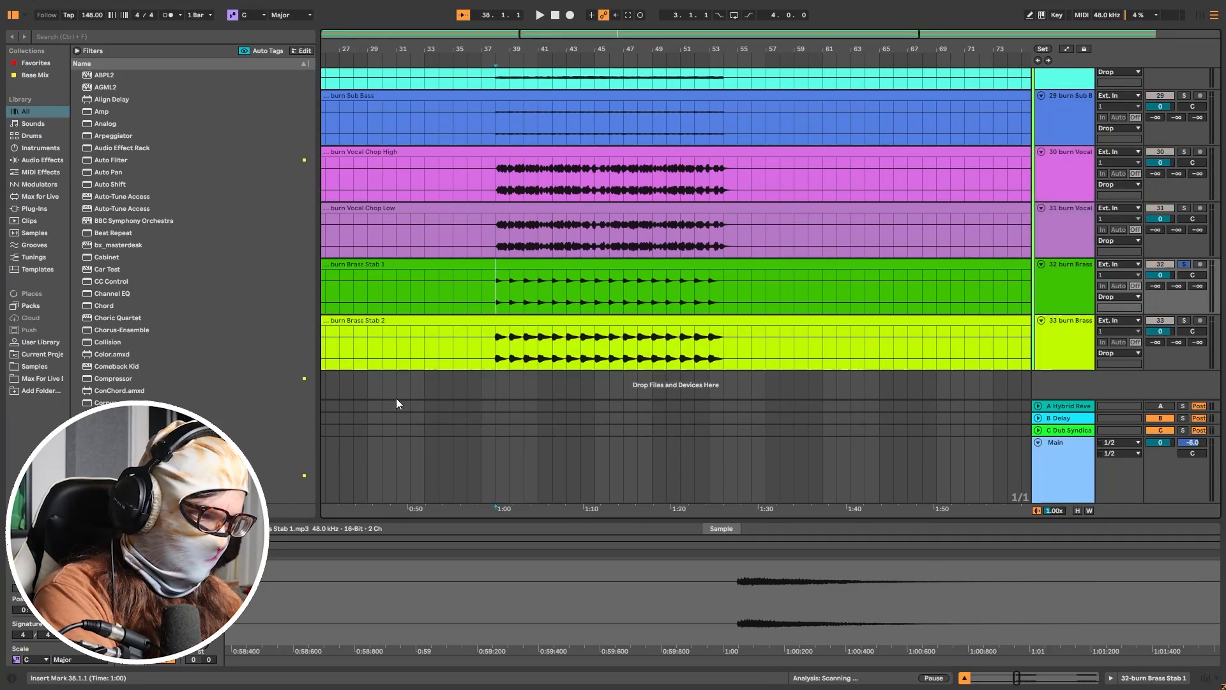
click(1183, 321)
key(space)
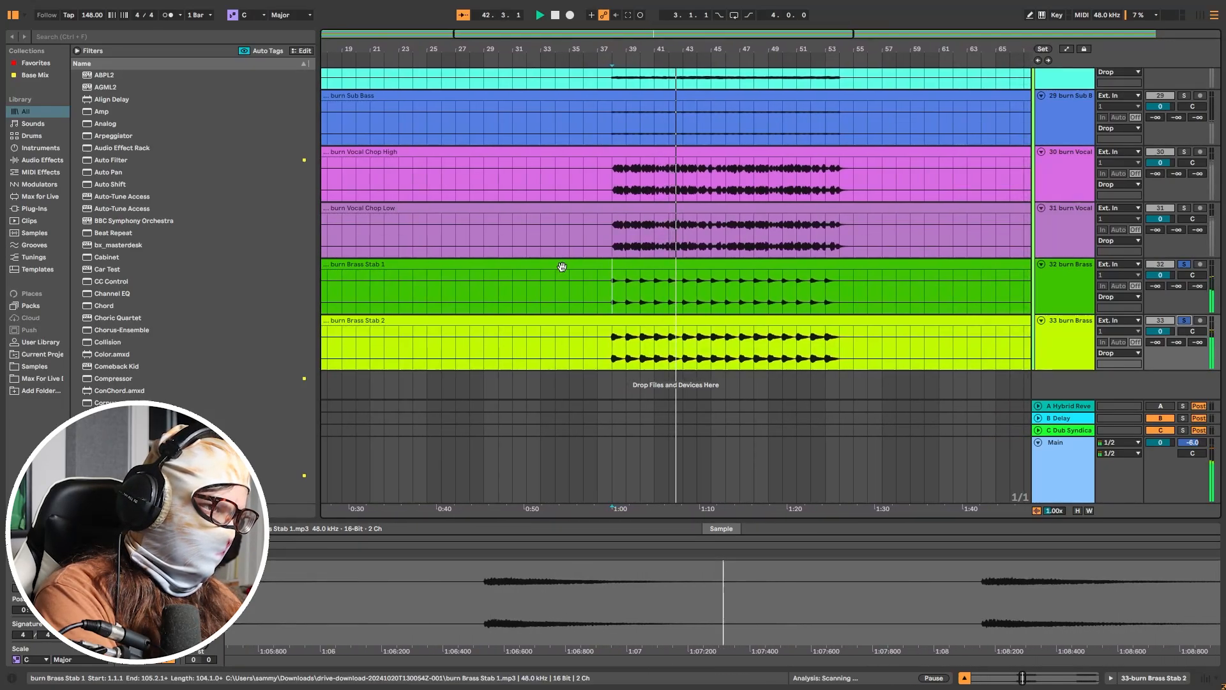
scroll(669, 294, up, 10)
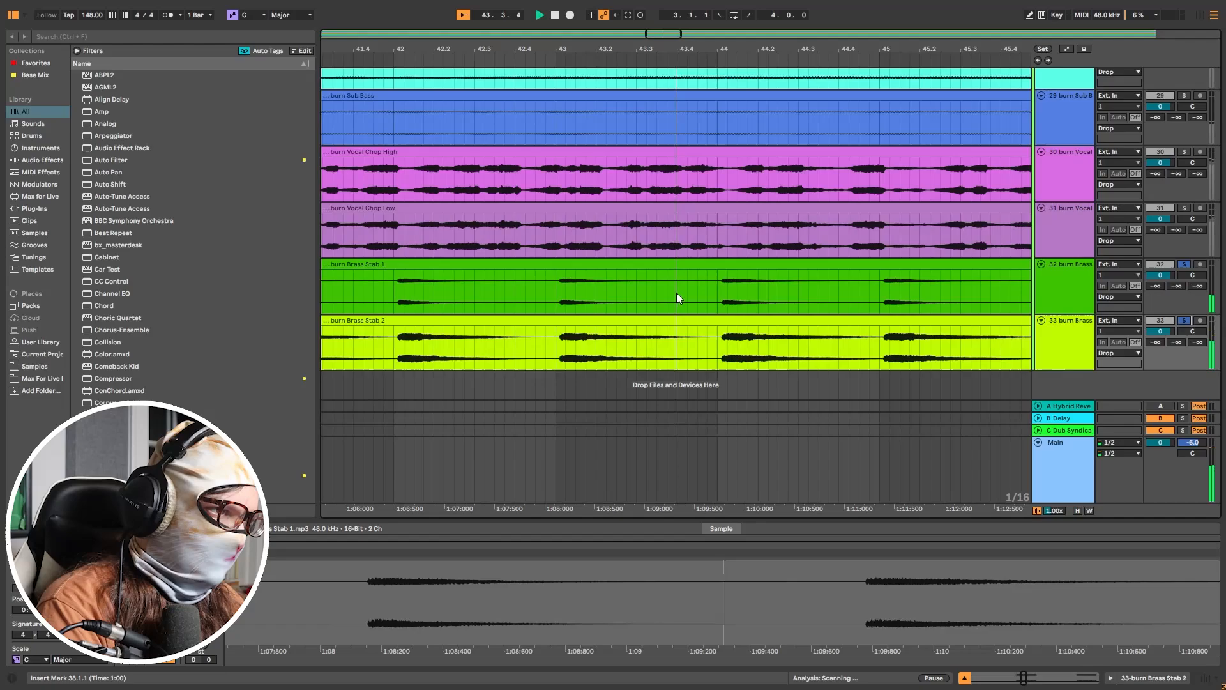
scroll(676, 292, down, 10)
scroll(687, 298, up, 2)
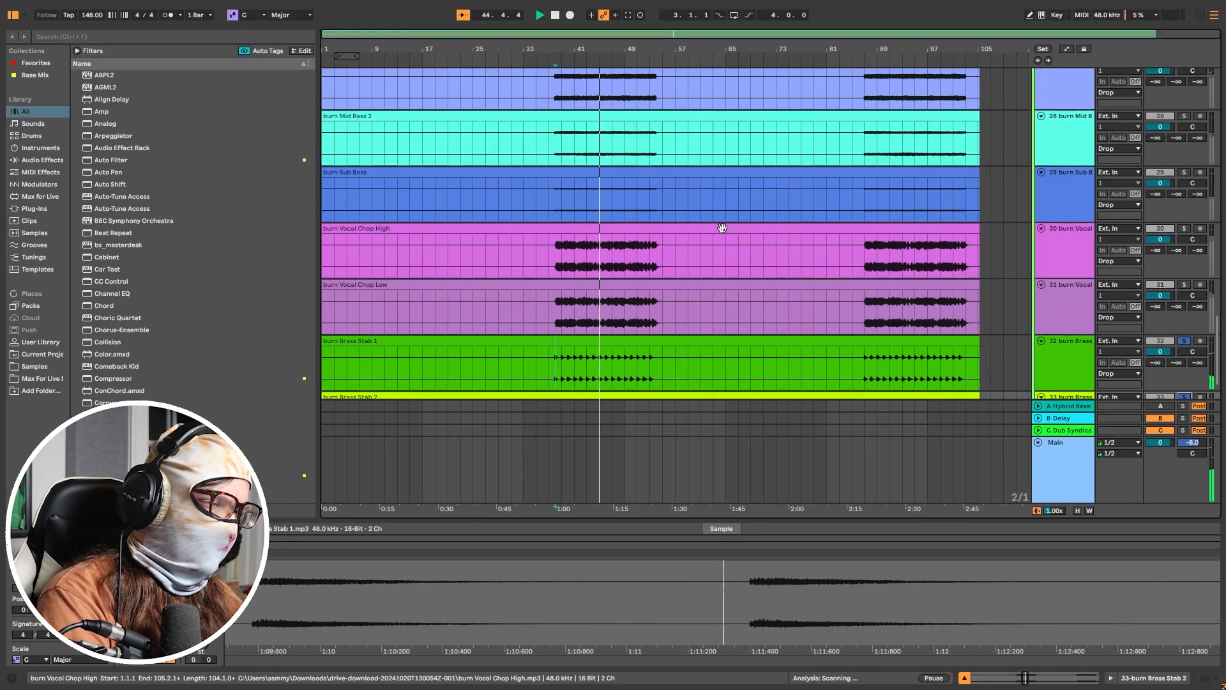
Step: Clear the brass stab solos and play the full mix around both burn Impact hits, from bar 37 and from bar 87
scroll(777, 253, up, 5)
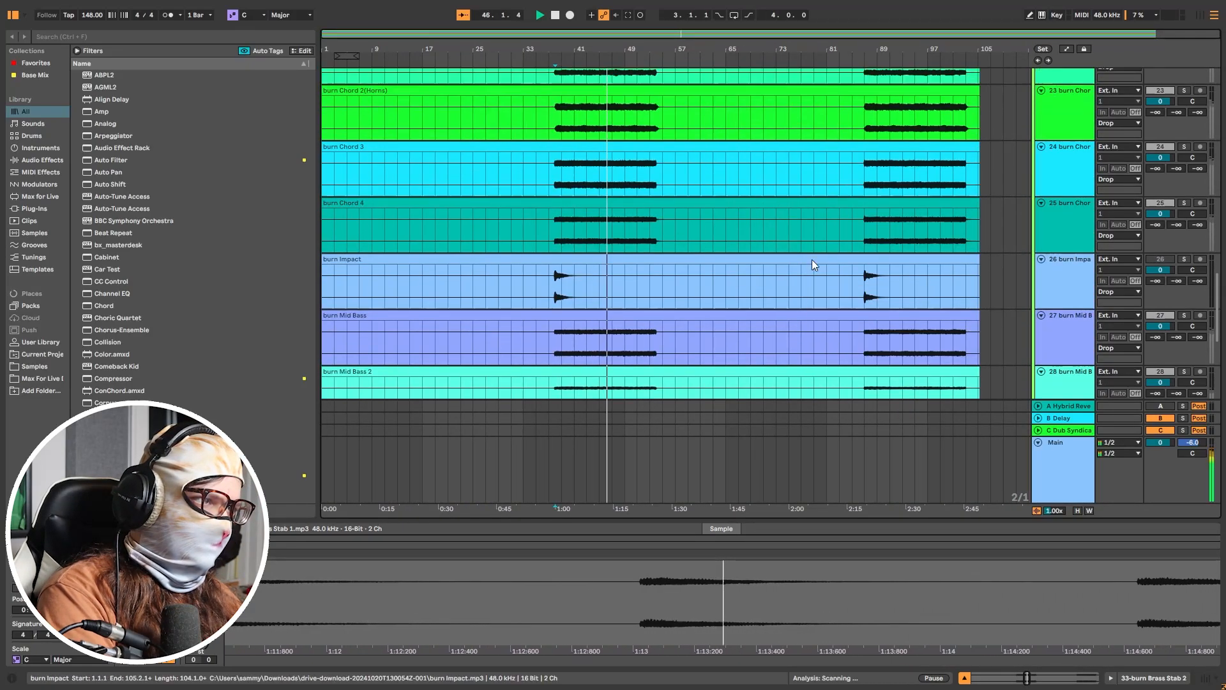
scroll(811, 259, up, 12)
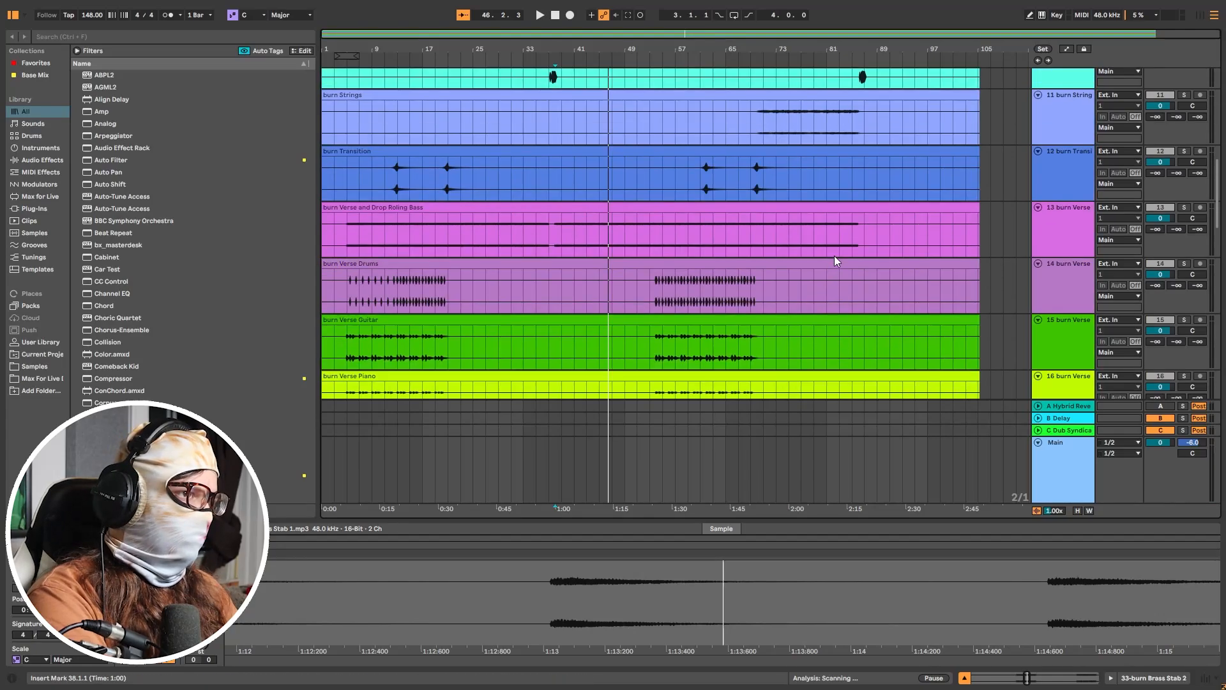
scroll(835, 257, up, 10)
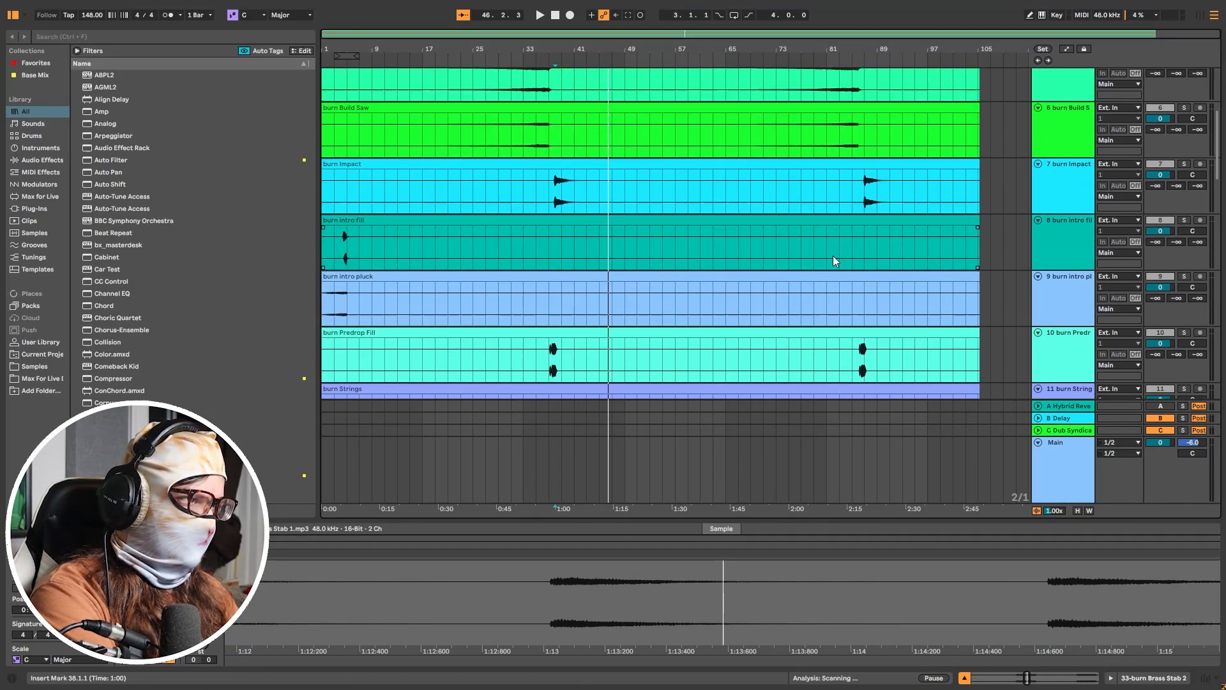
click(550, 208)
key(space)
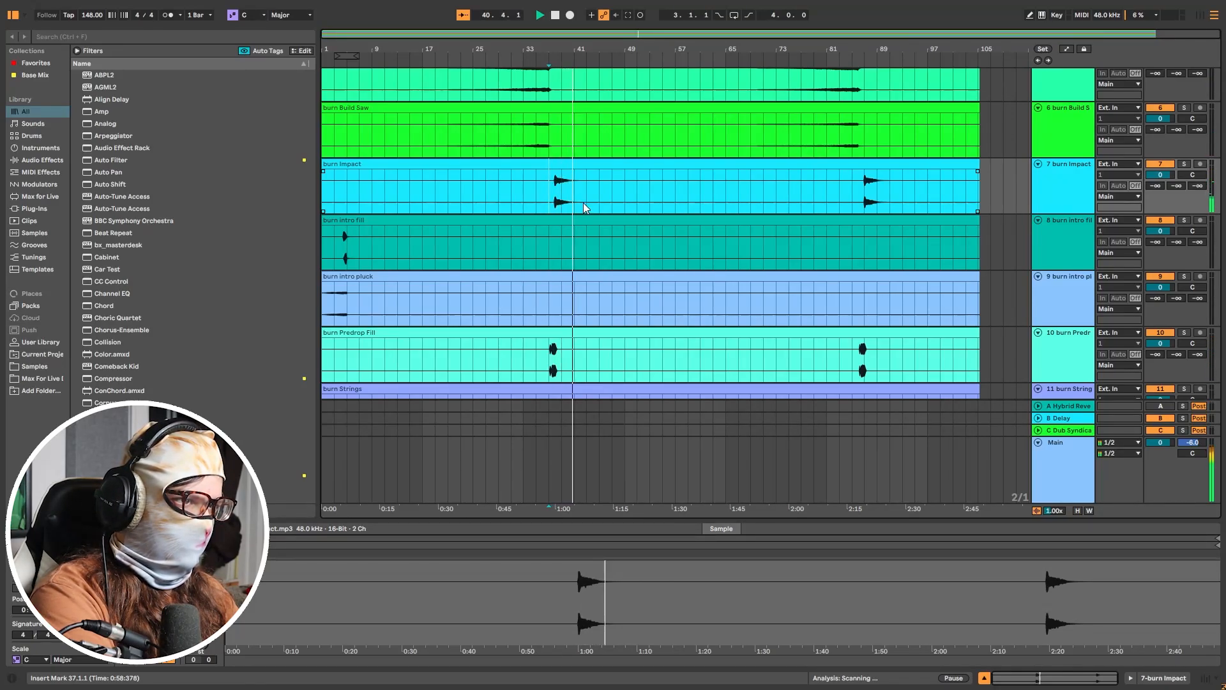
key(space)
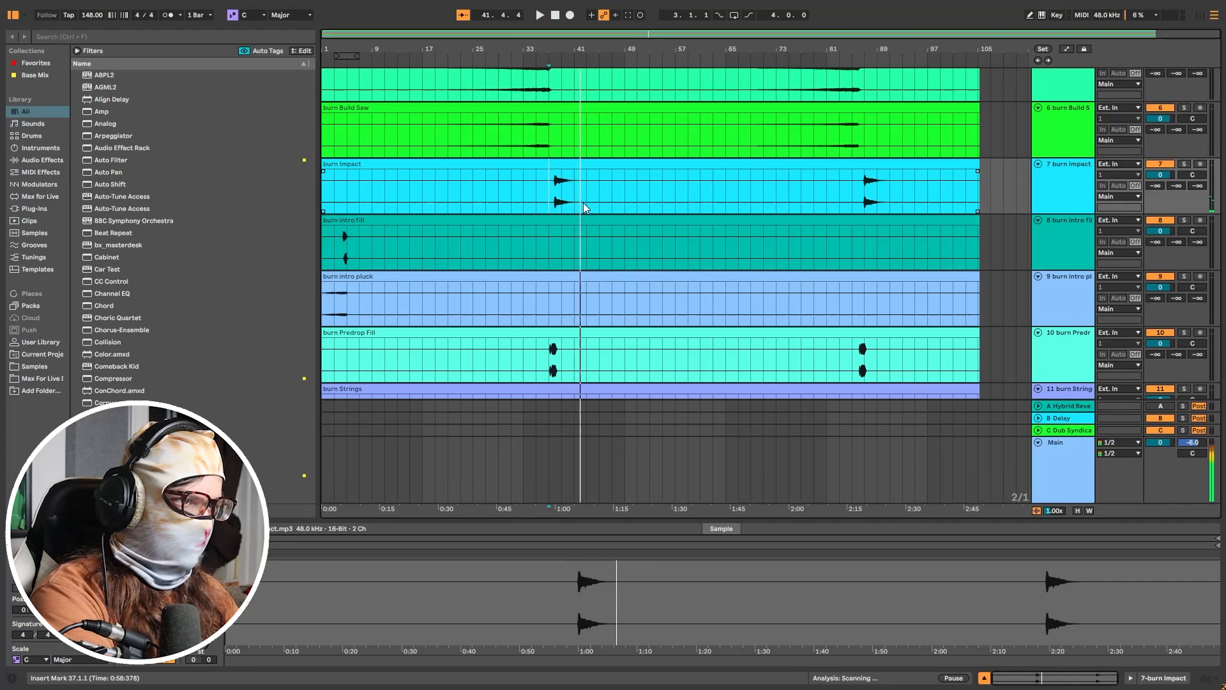
click(866, 185)
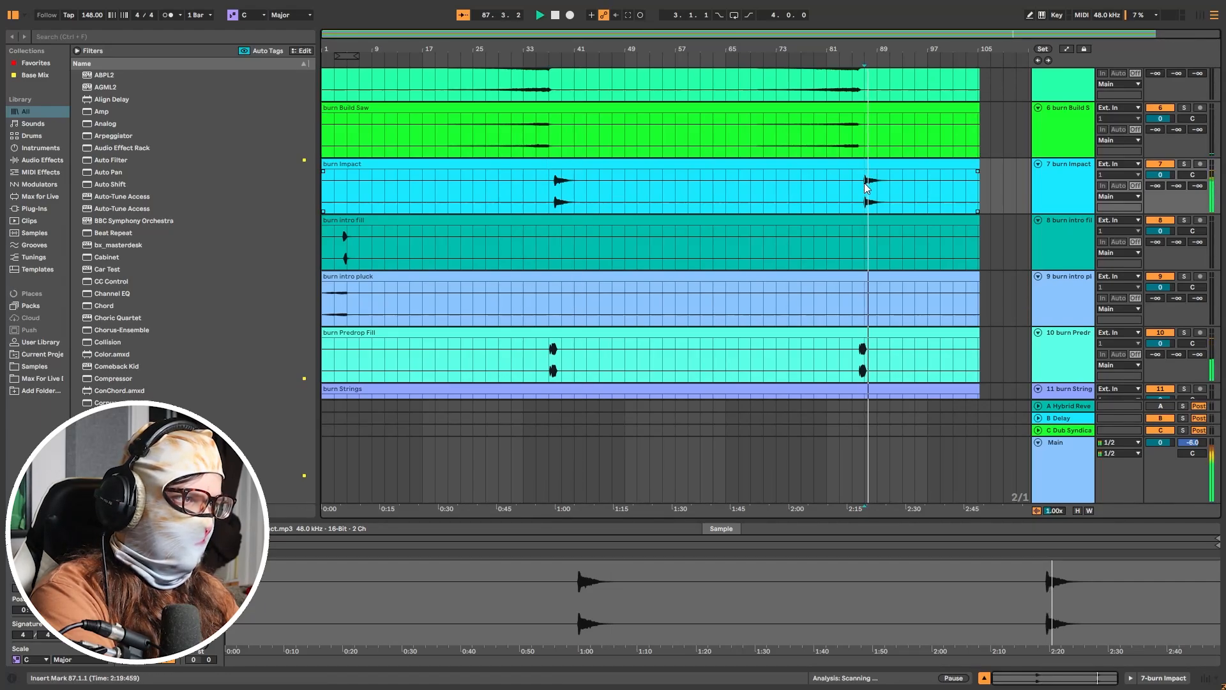
key(space)
Step: Solo the first Vocals track and play the second drop's vocals from bar 88, then unsolo it to hear the full mix
scroll(860, 104, up, 5)
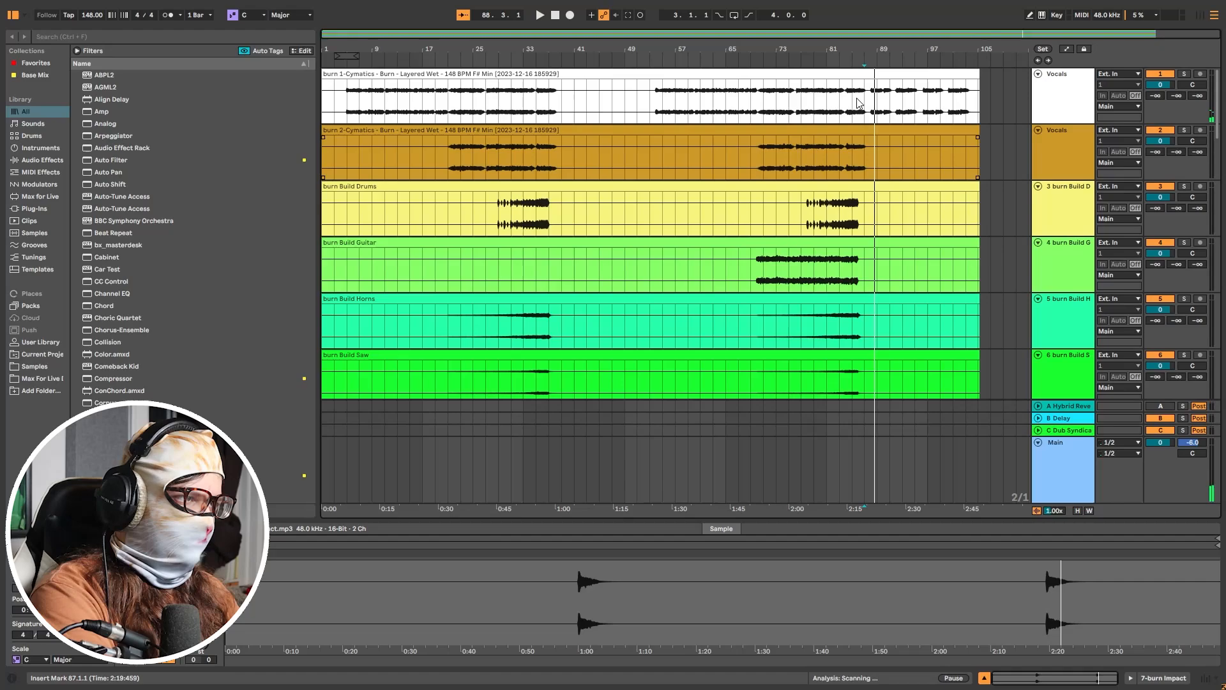
click(871, 99)
scroll(876, 97, up, 5)
drag(858, 106, 851, 106)
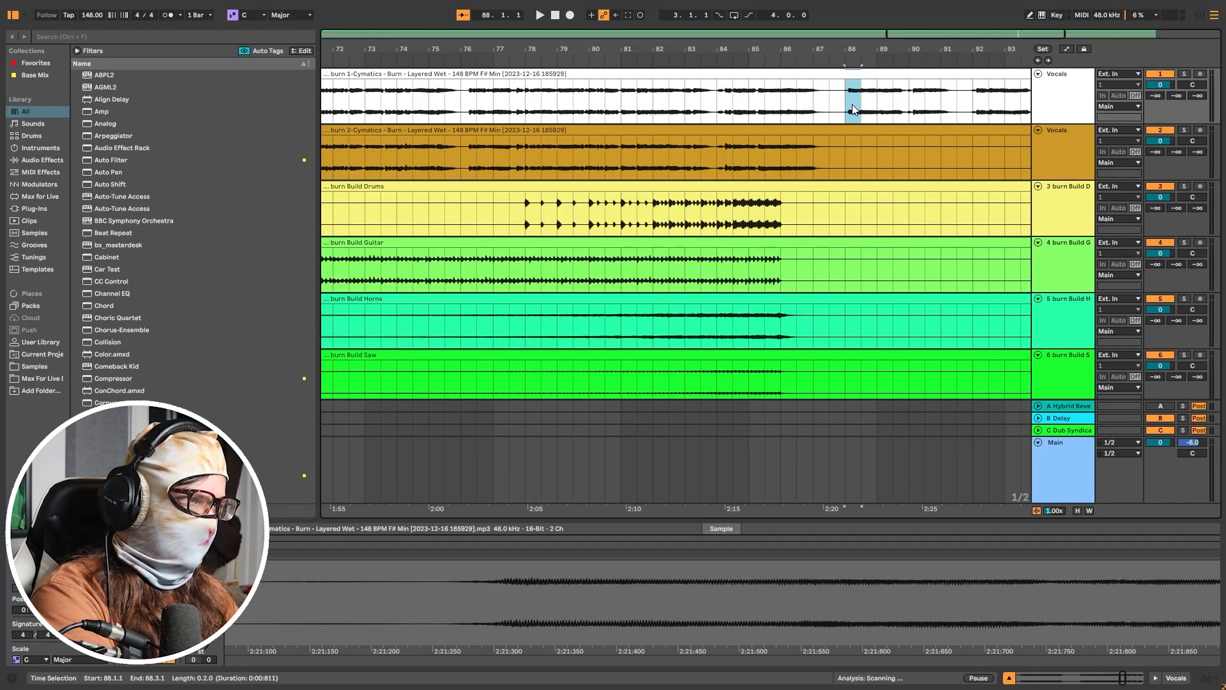
click(849, 107)
key(s)
key(space)
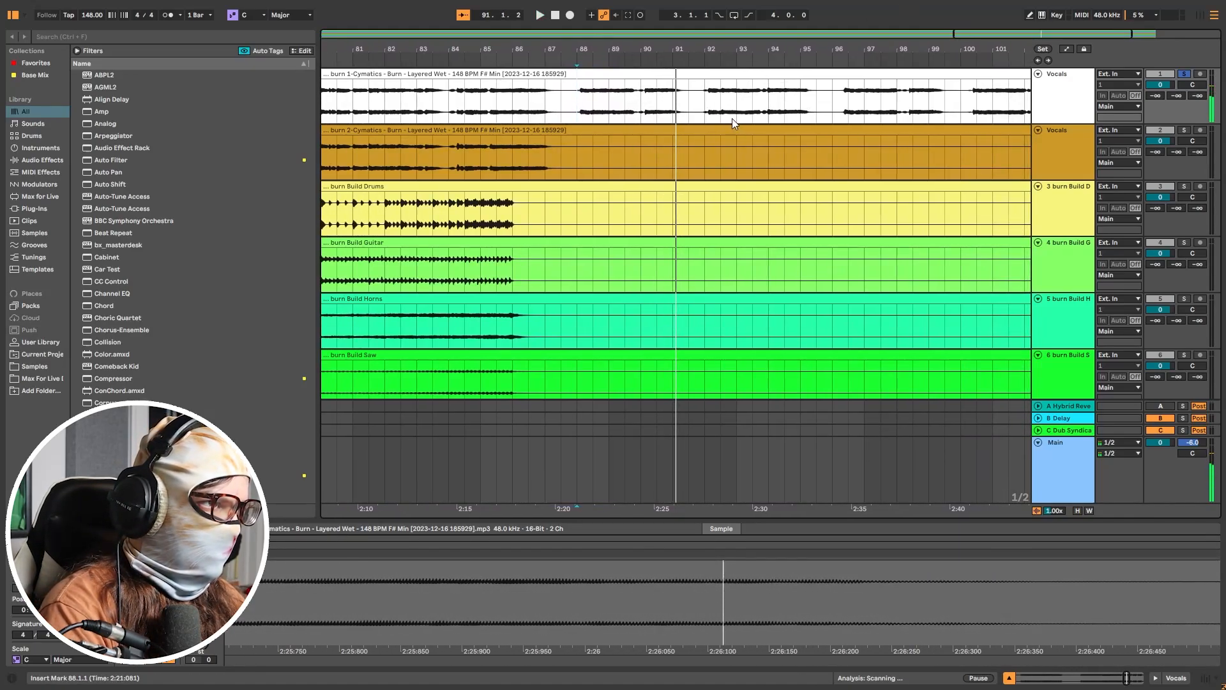
key(s)
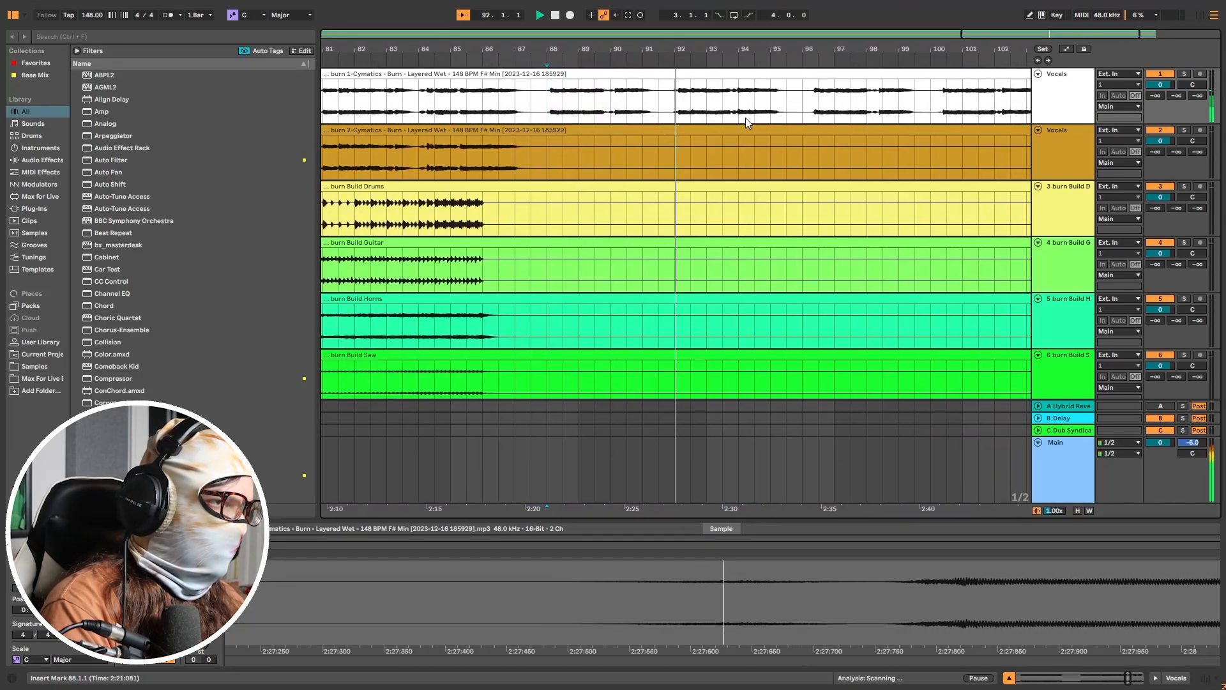
key(space)
Step: Solo burn Chord 1, burn Chord 2(Horns), burn Chord 3 and burn Chord 4 together and play them from bar 87
key(w)
scroll(907, 236, down, 10)
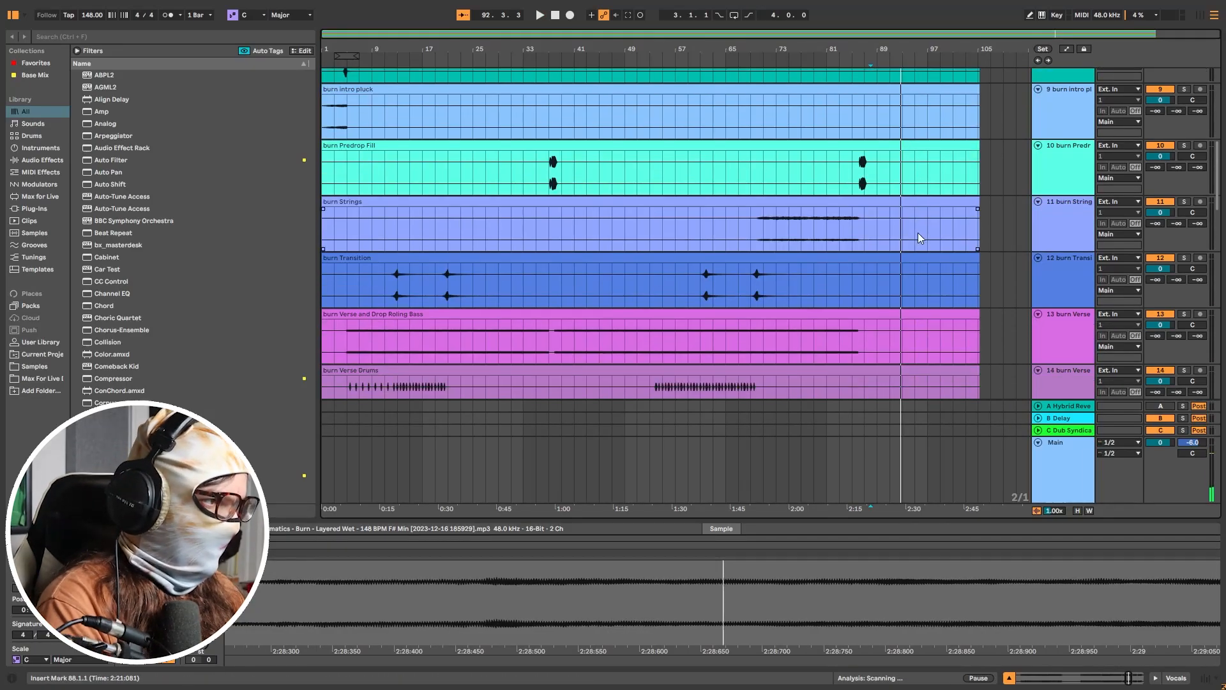
scroll(891, 256, down, 5)
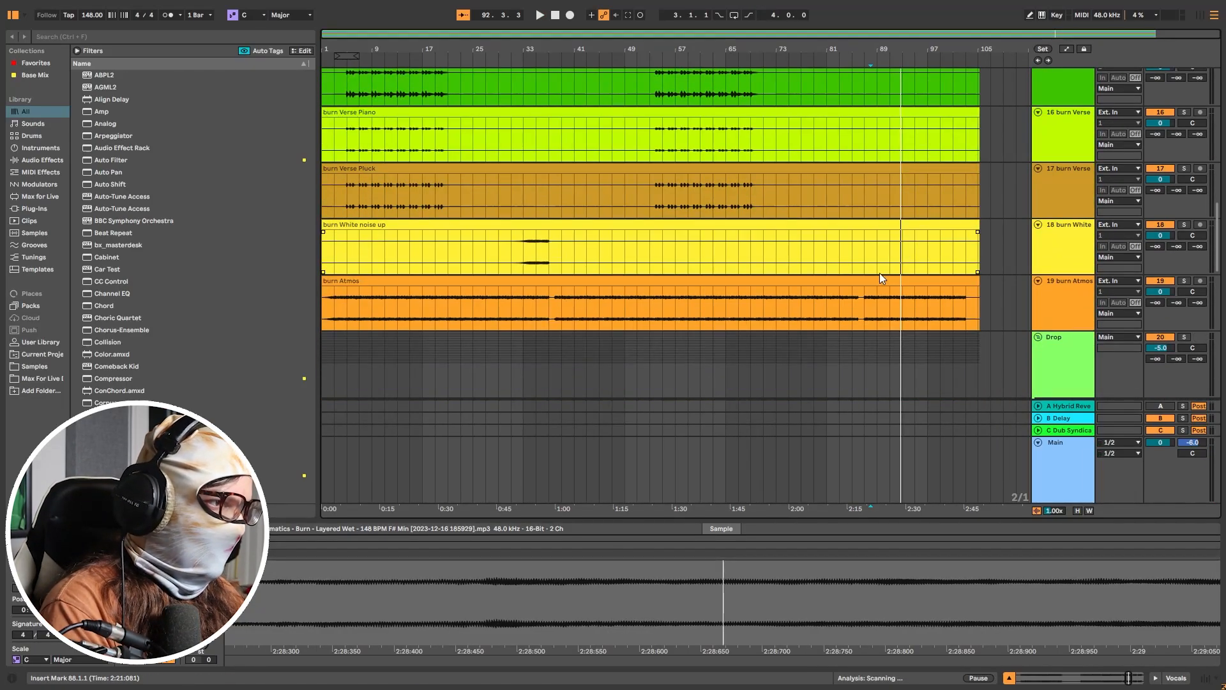
click(864, 313)
scroll(868, 309, down, 5)
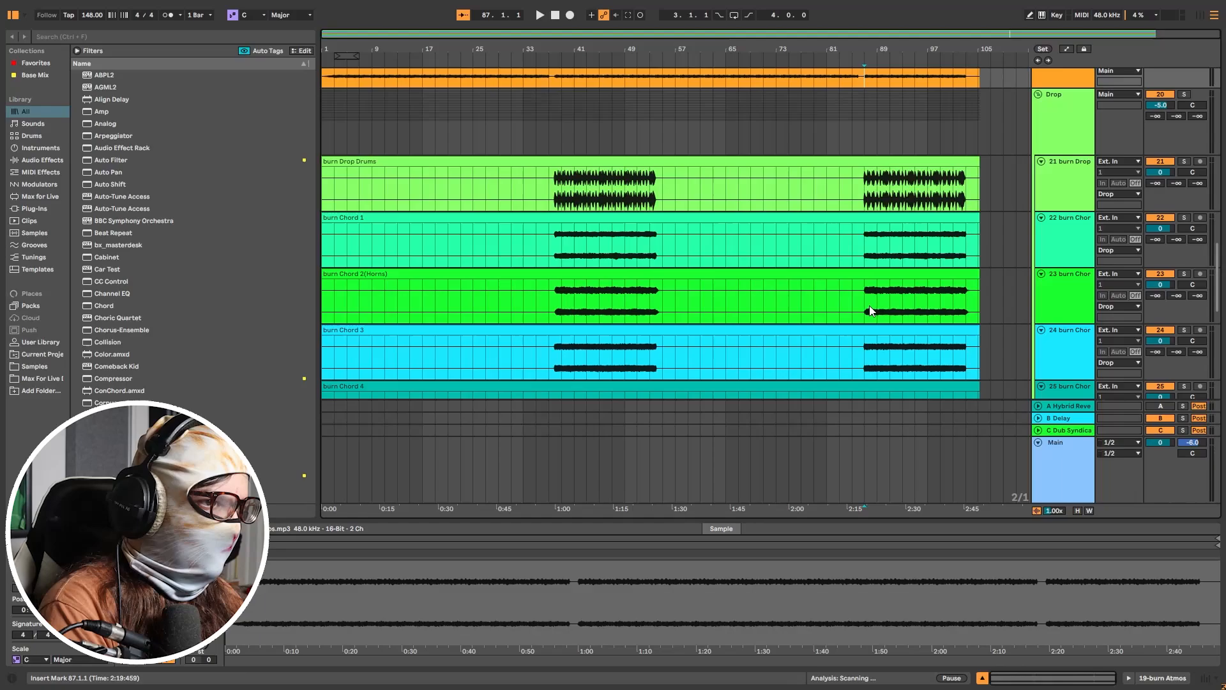
click(861, 244)
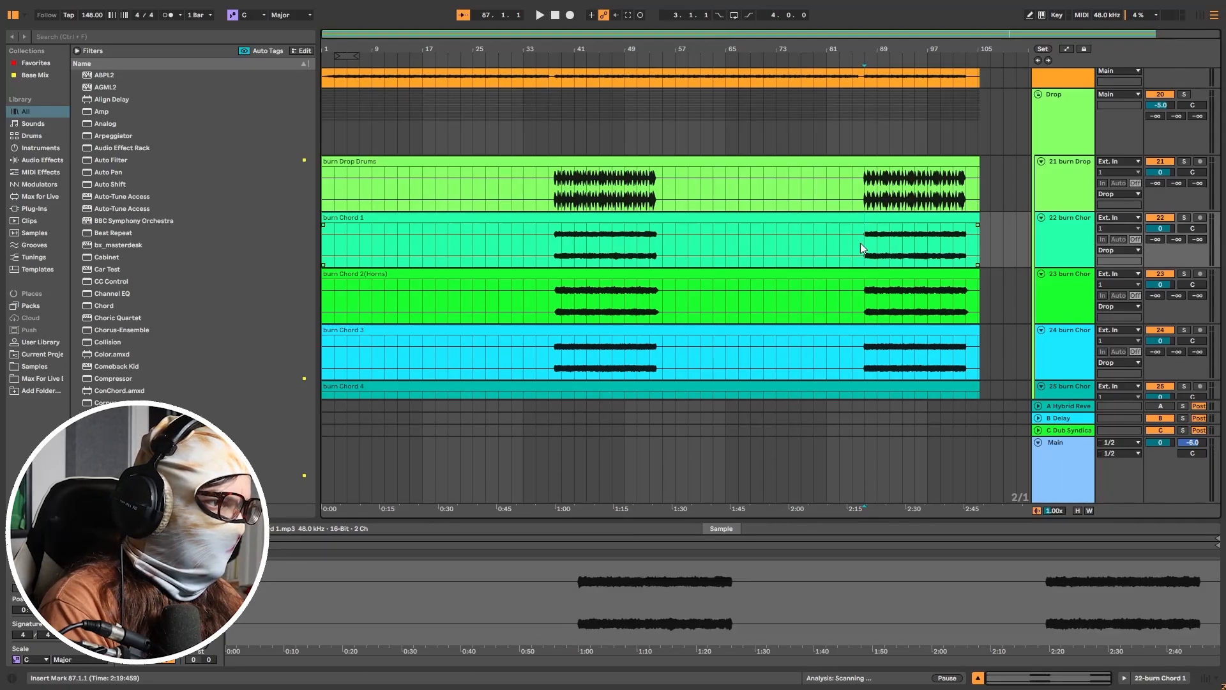
scroll(872, 253, down, 2)
scroll(867, 243, down, 2)
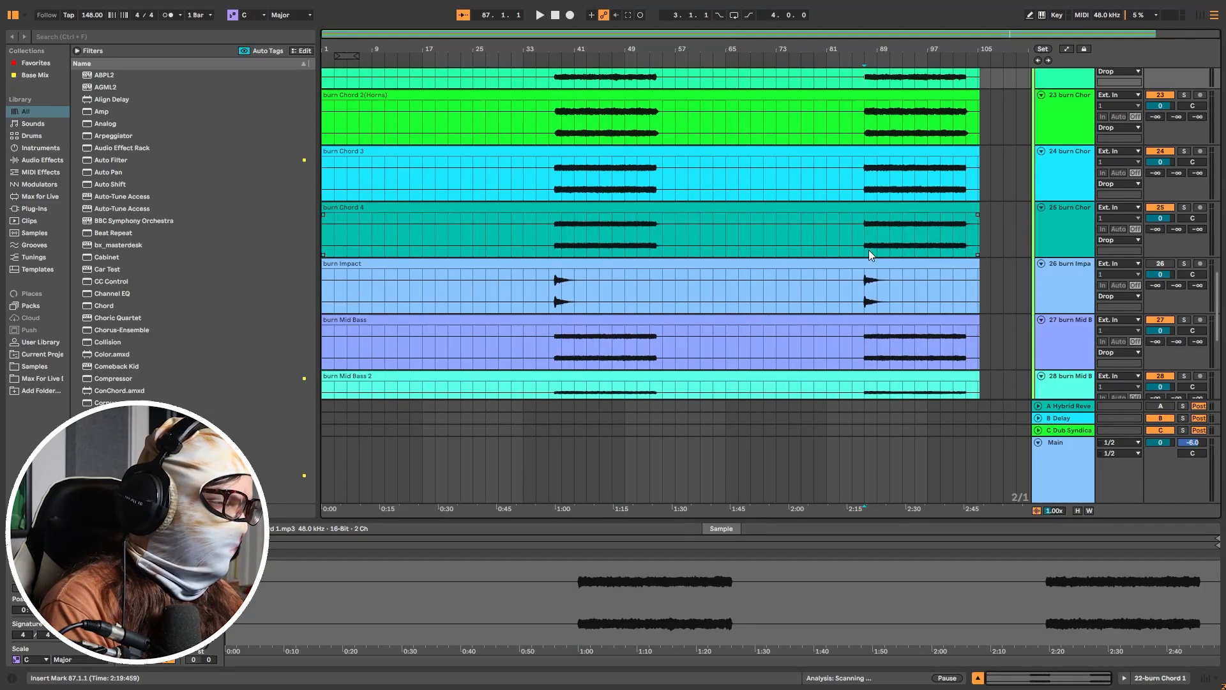
shift+click(868, 250)
scroll(869, 250, up, 2)
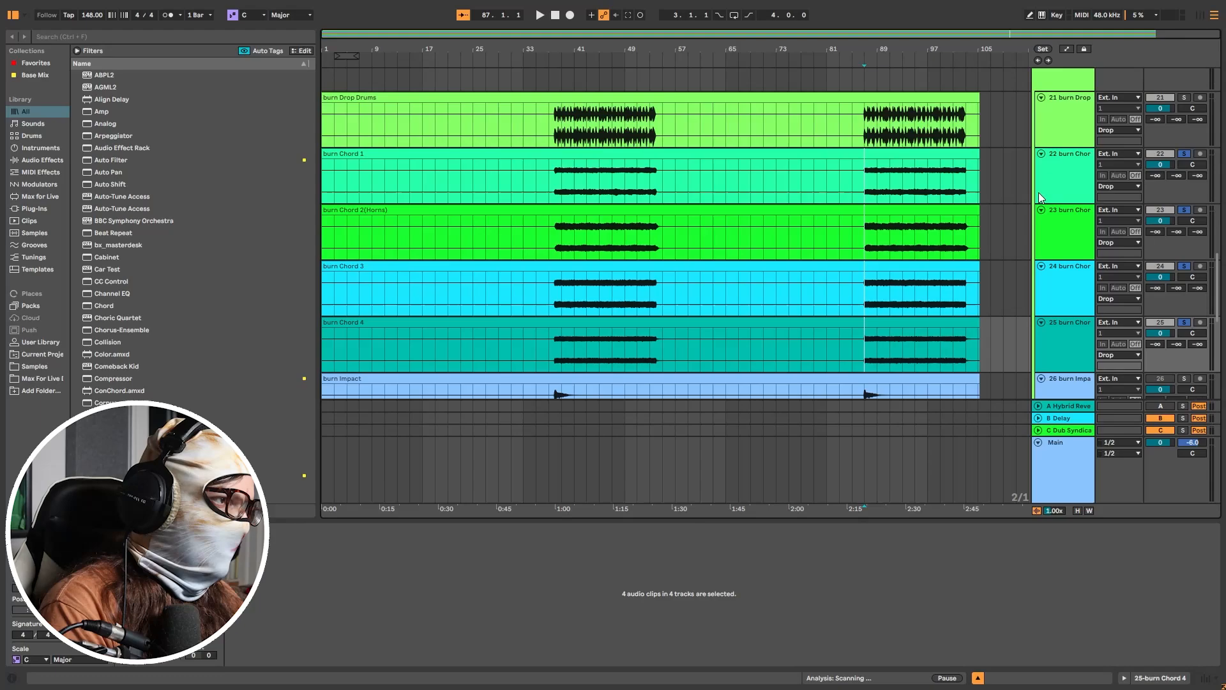
key(space)
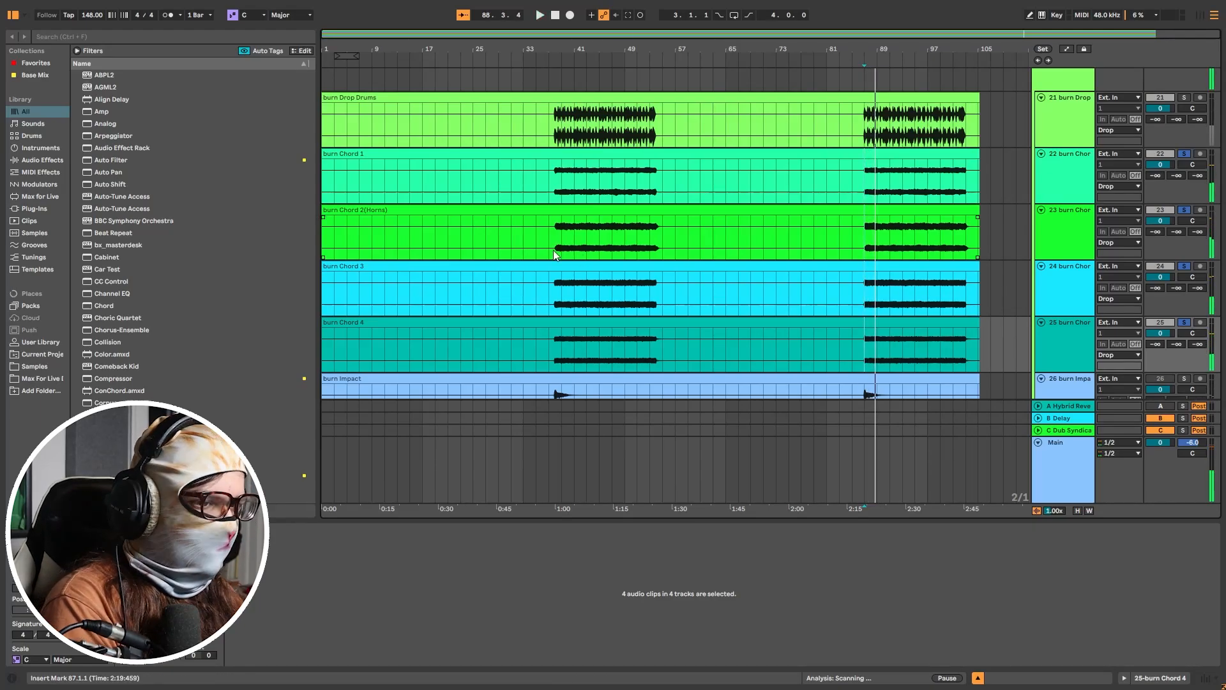
Step: Play the four soloed chord tracks from the start of the first drop at bar 38, then stop playback
scroll(550, 247, up, 15)
click(898, 192)
key(space)
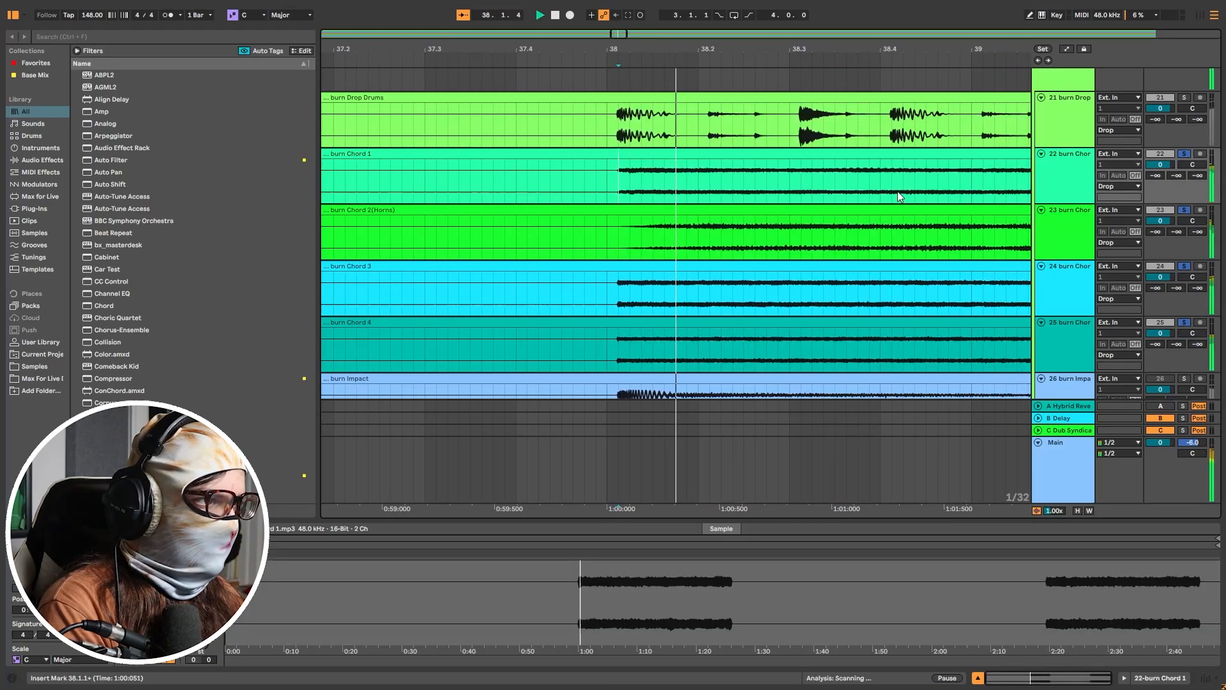
scroll(896, 193, down, 12)
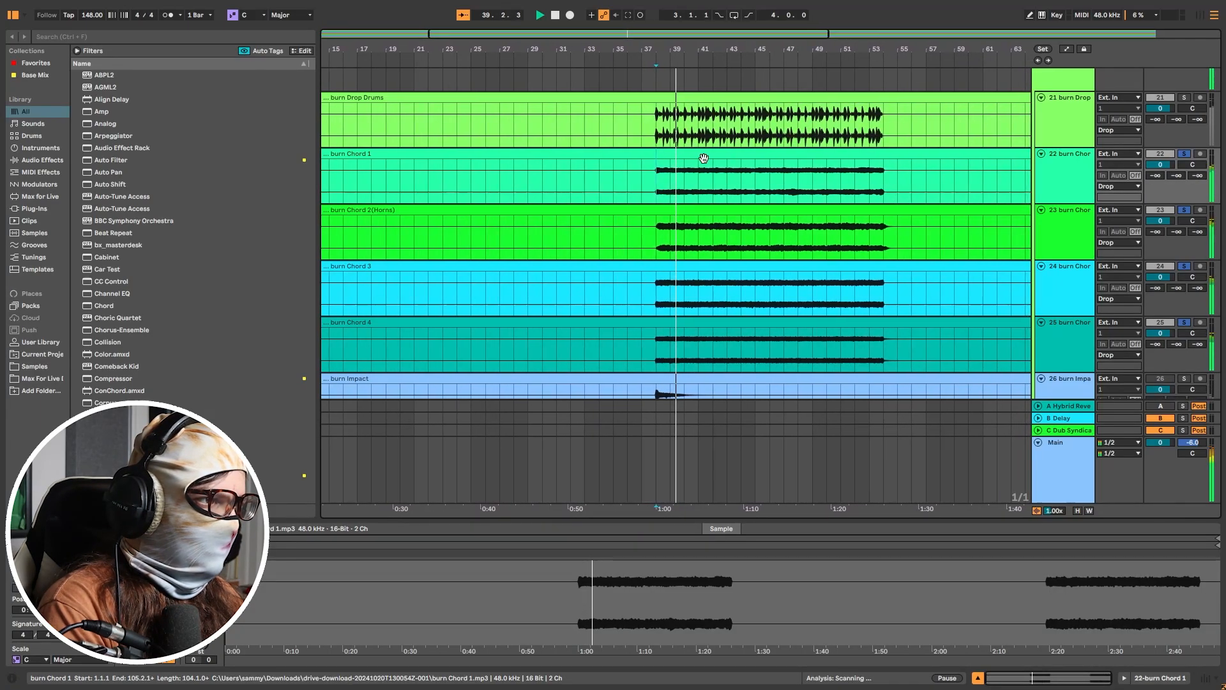
scroll(705, 157, up, 15)
scroll(709, 146, down, 15)
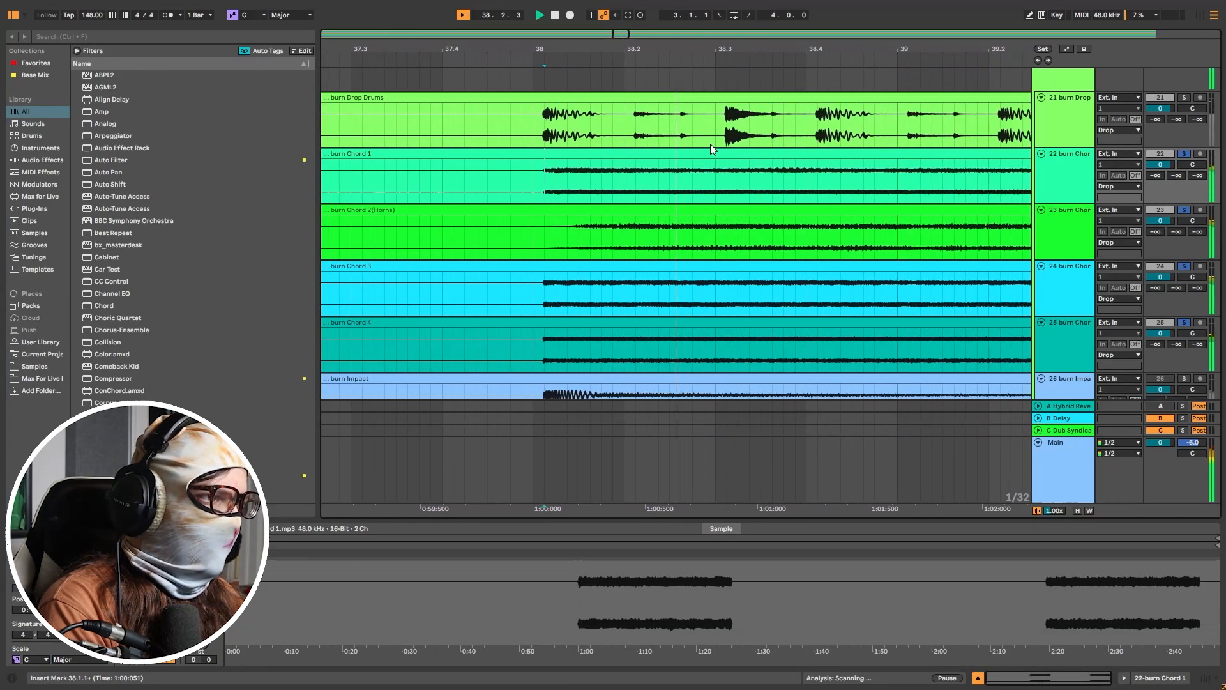
key(space)
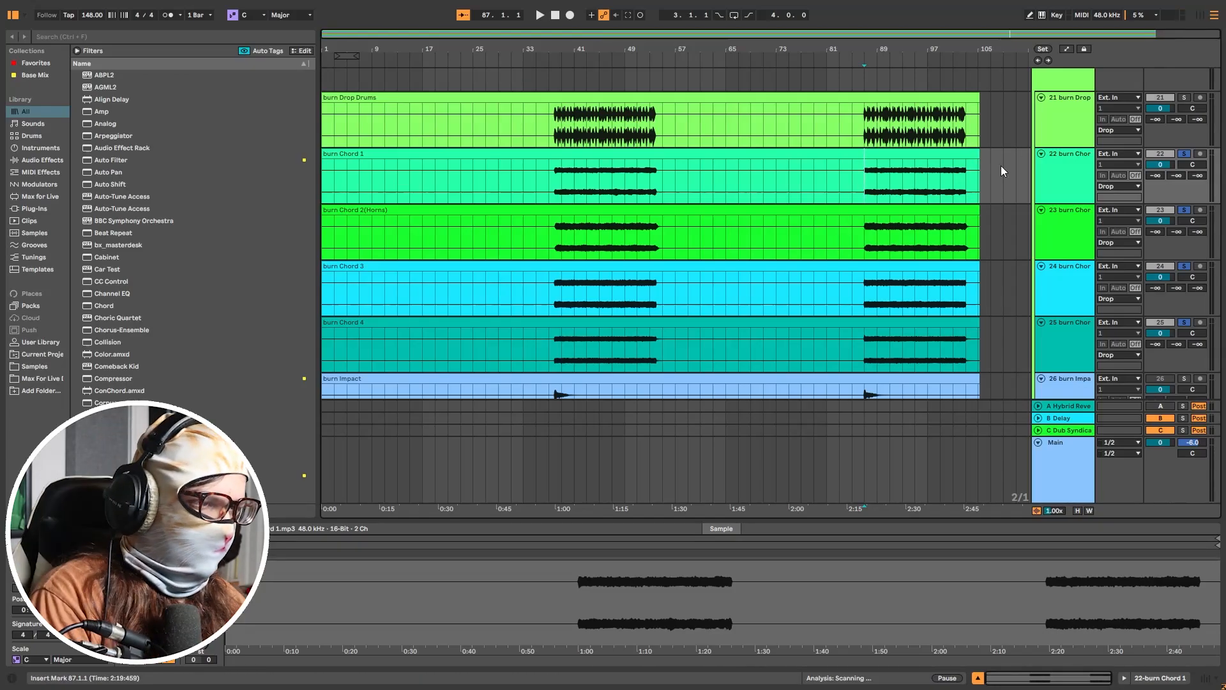
Step: Play burn Chord 1 alone from bar 87, adding burn Chord 2(Horns), burn Chord 3 and burn Chord 4 to the solo one by one
key(a)
key(a)
key(space)
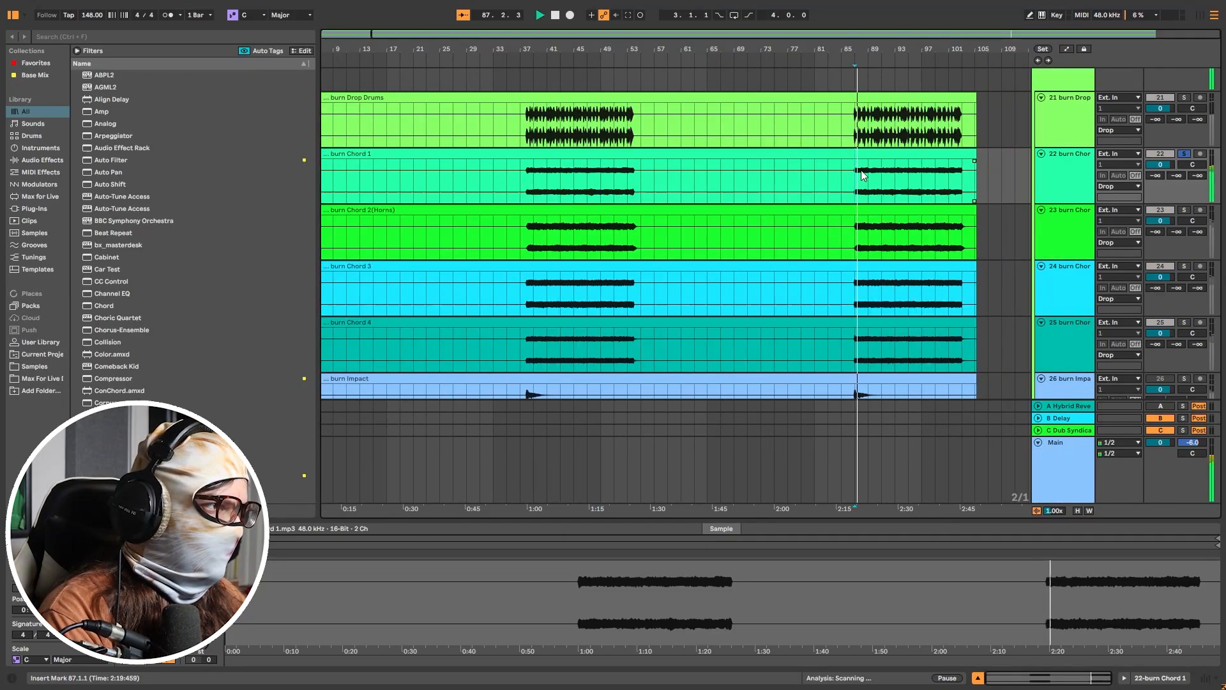
click(1184, 210)
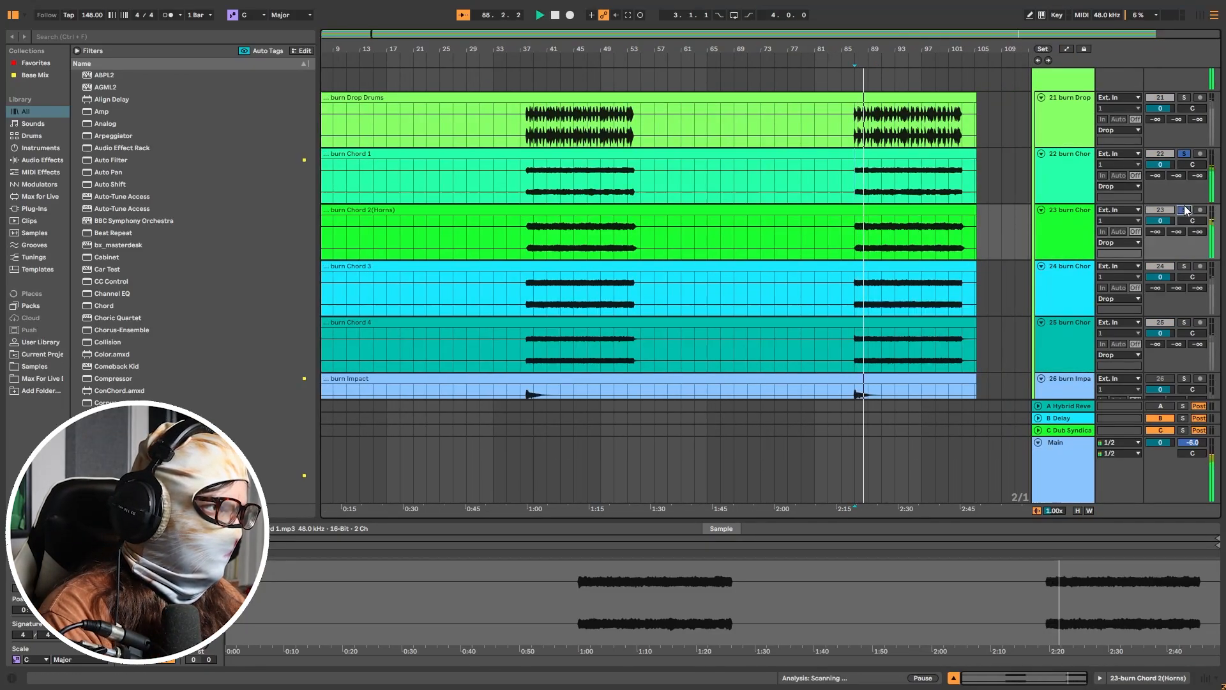
click(1184, 266)
click(1185, 322)
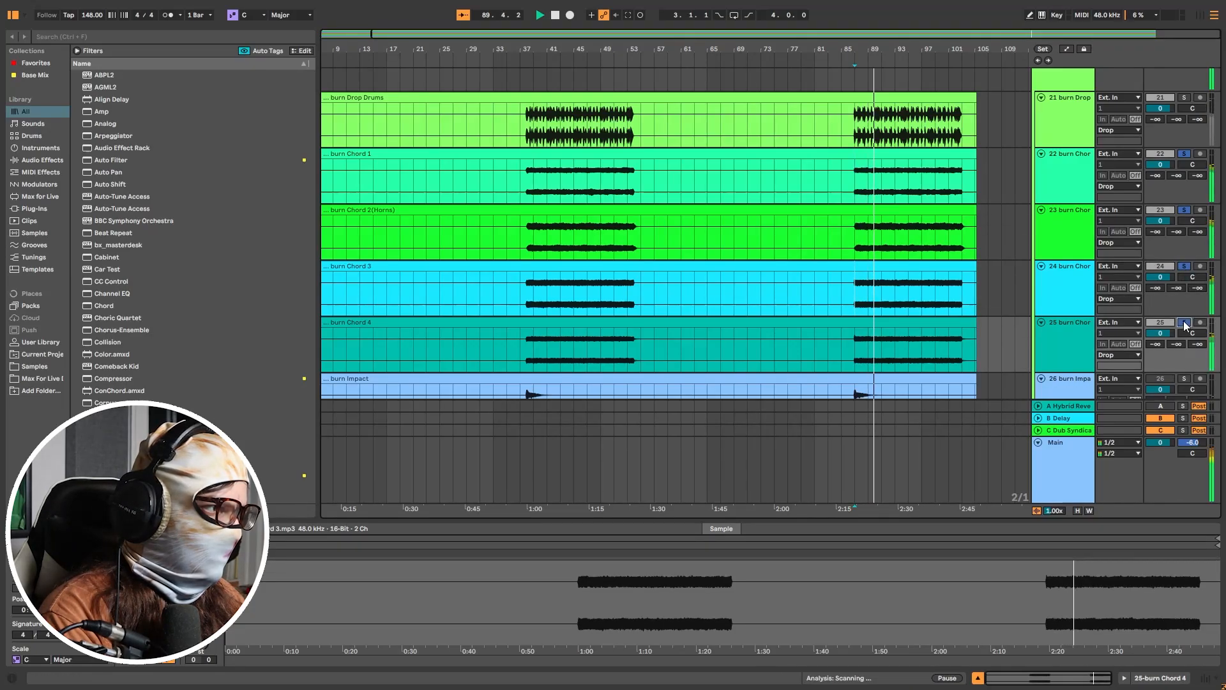
Step: Play the soloed Drop group from bar 87 with the chord solos cleared, then unsolo it to hear the full mix
scroll(968, 329, up, 5)
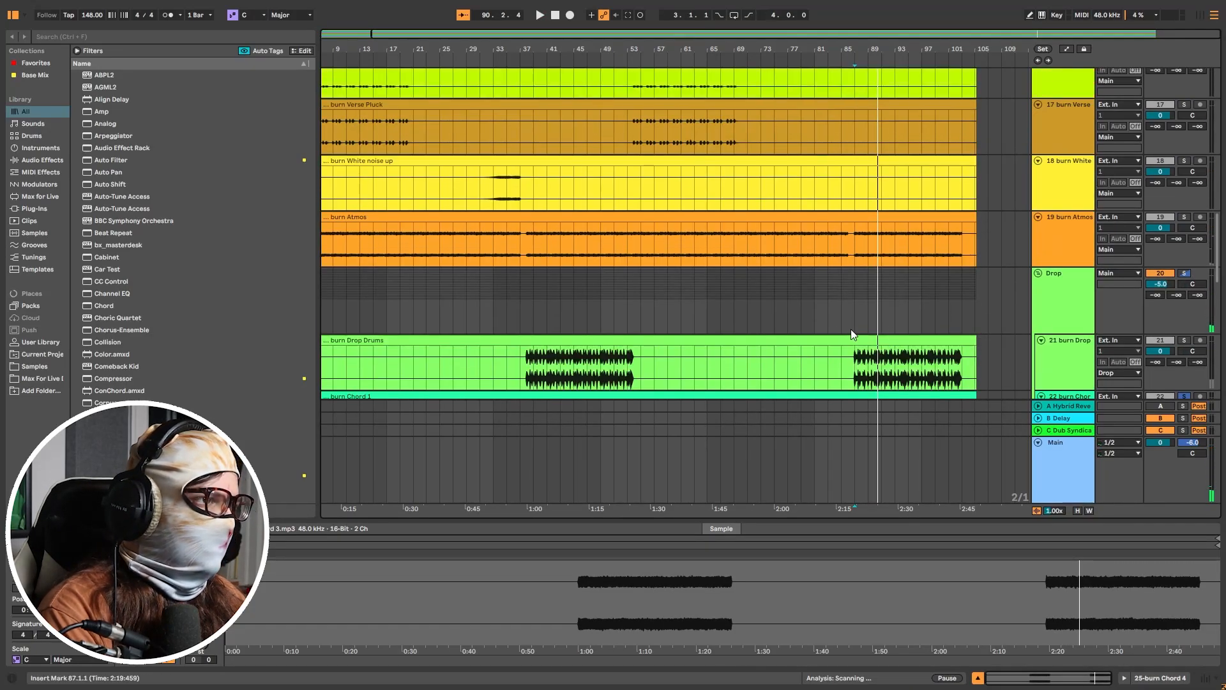
click(860, 323)
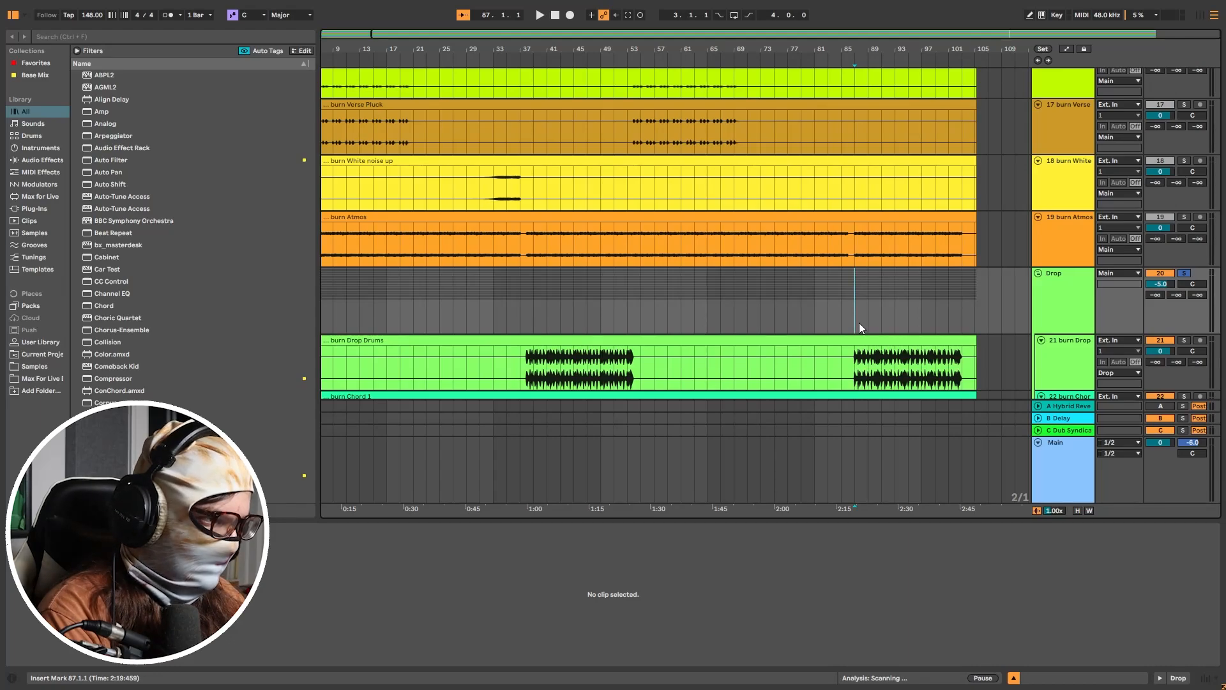
key(space)
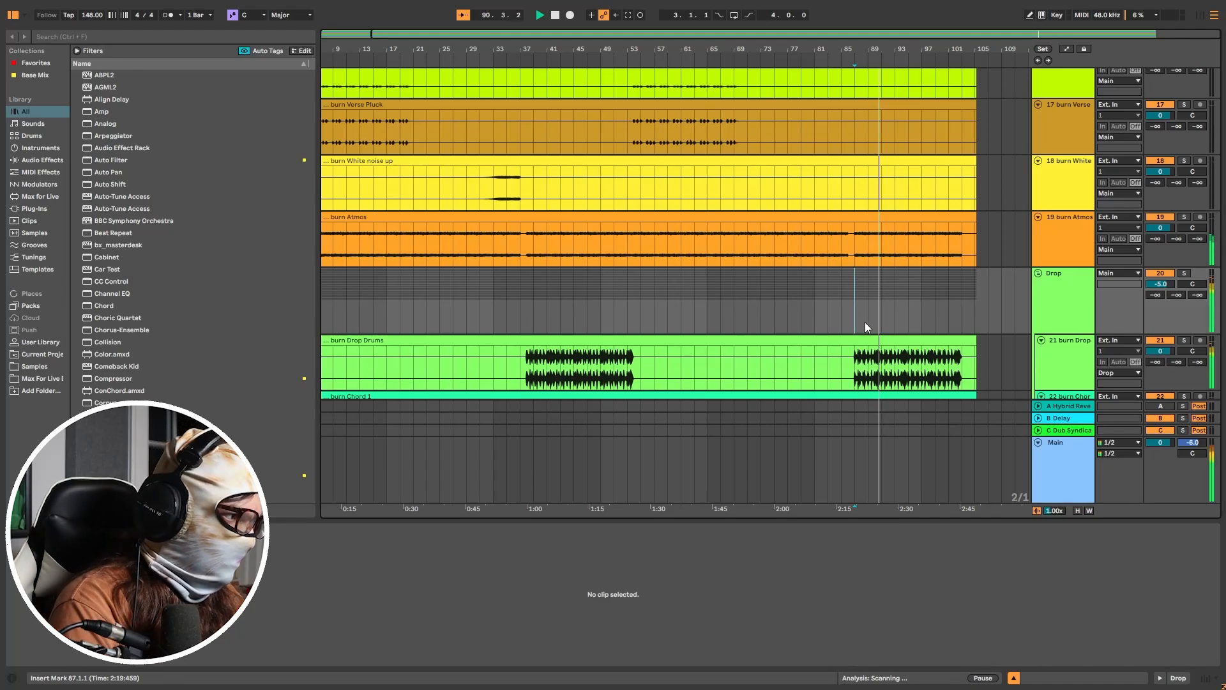
key(space)
Step: Play the full mix of the first drop from bar 38, then stop playback
scroll(865, 323, down, 10)
click(520, 219)
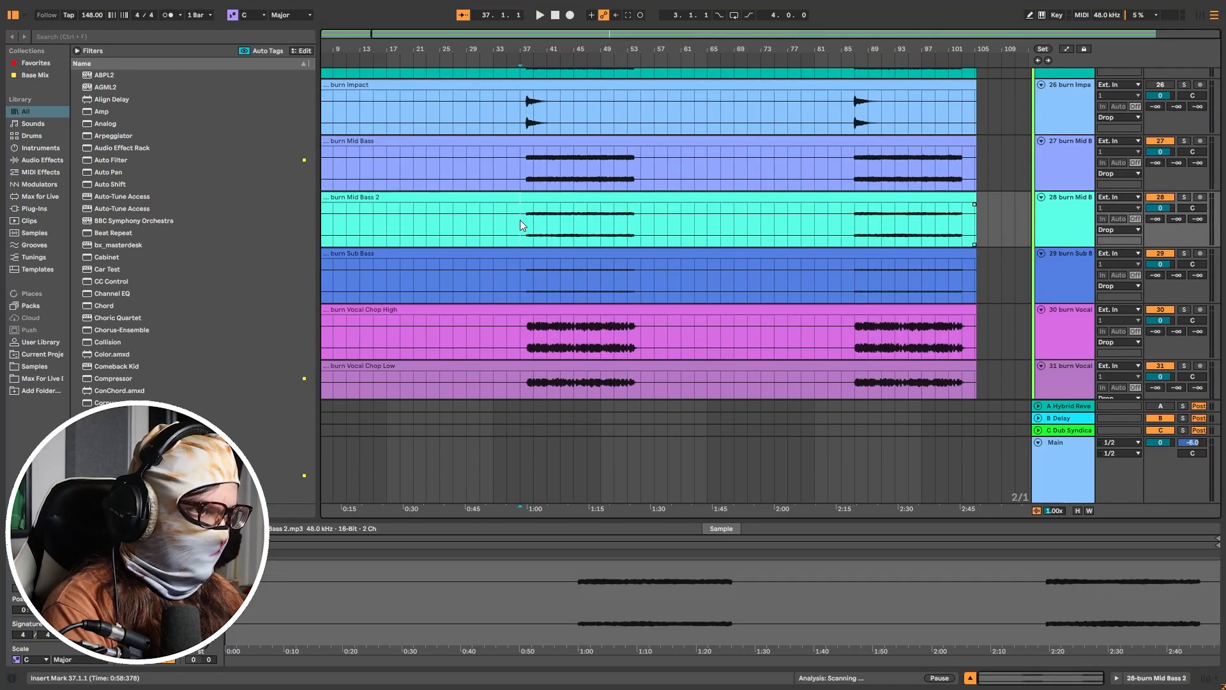
key(plus)
key(plus)
key(plus)
key(plus)
click(559, 225)
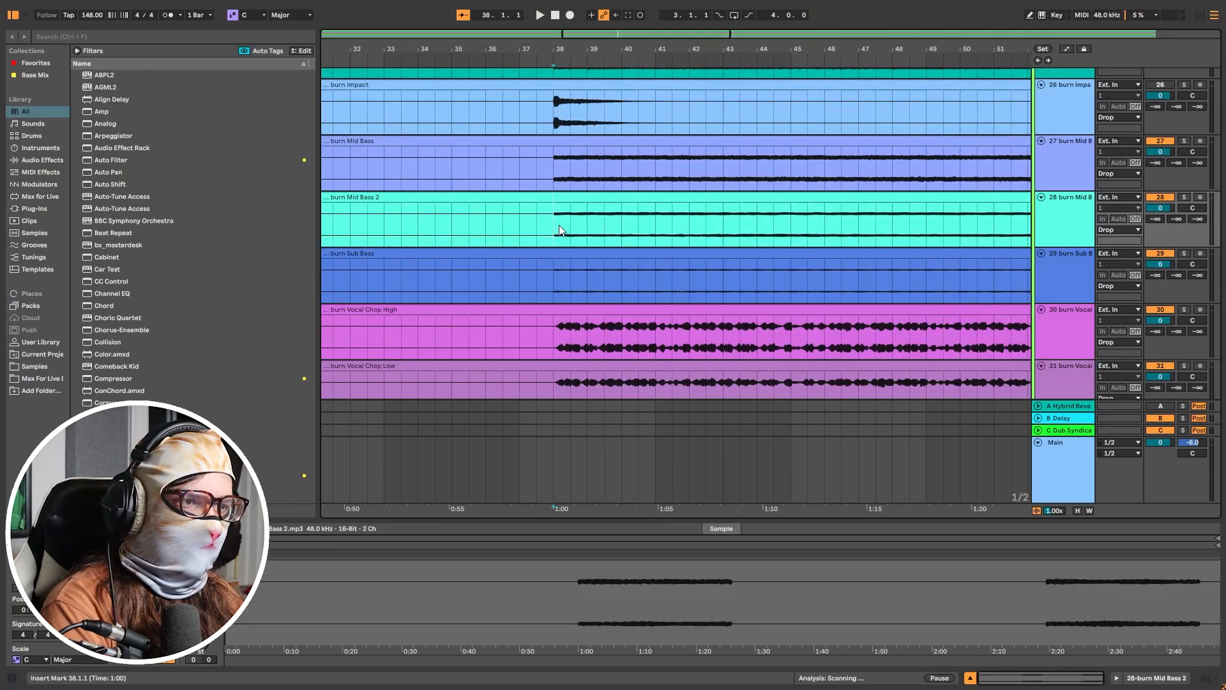
key(space)
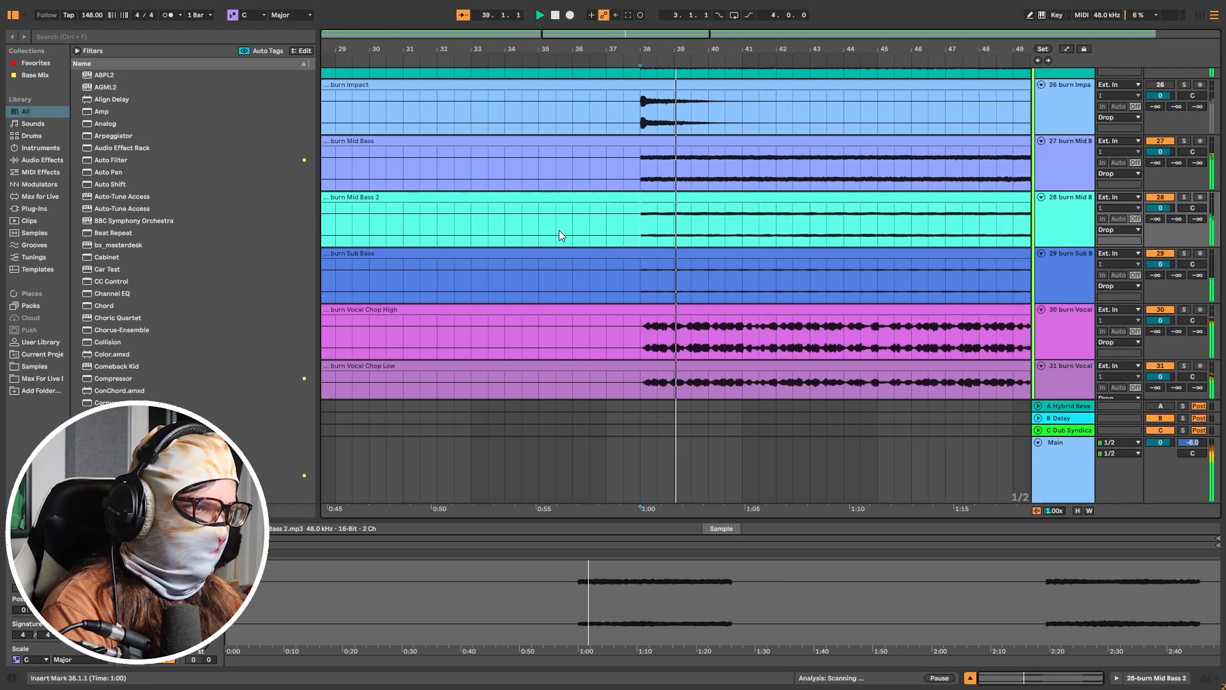
scroll(688, 232, down, 6)
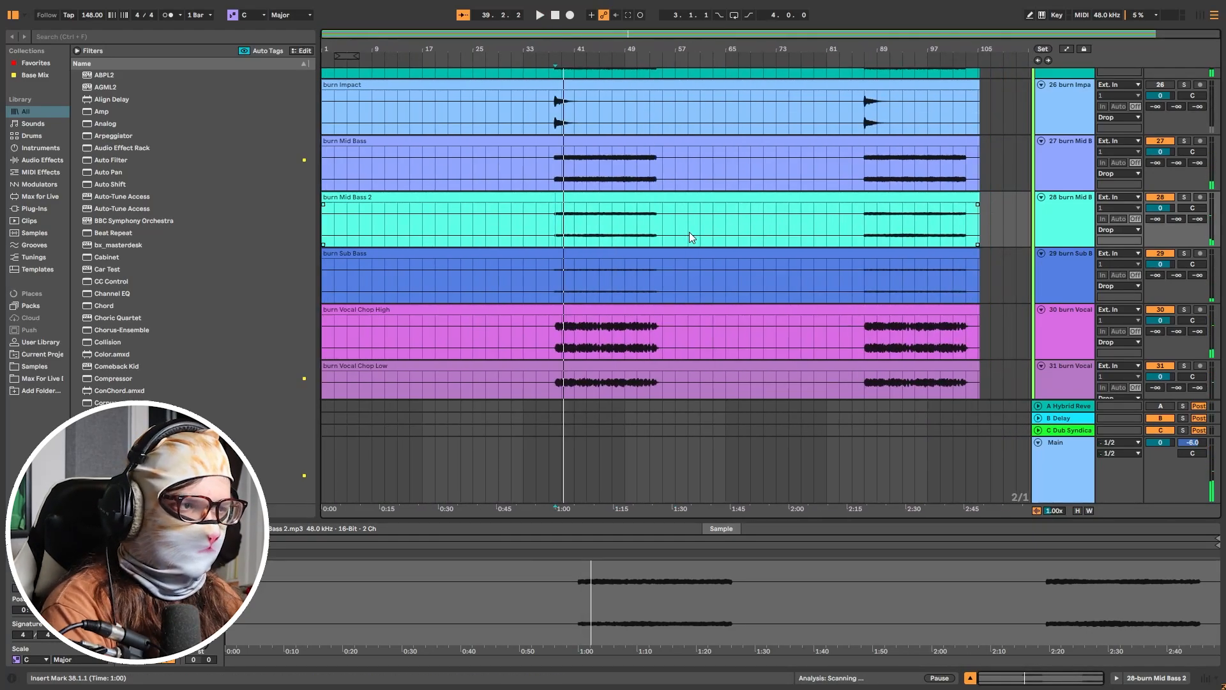
Step: Solo the burn Drop track and play it from bar 39, then stop playback
scroll(689, 232, down, 2)
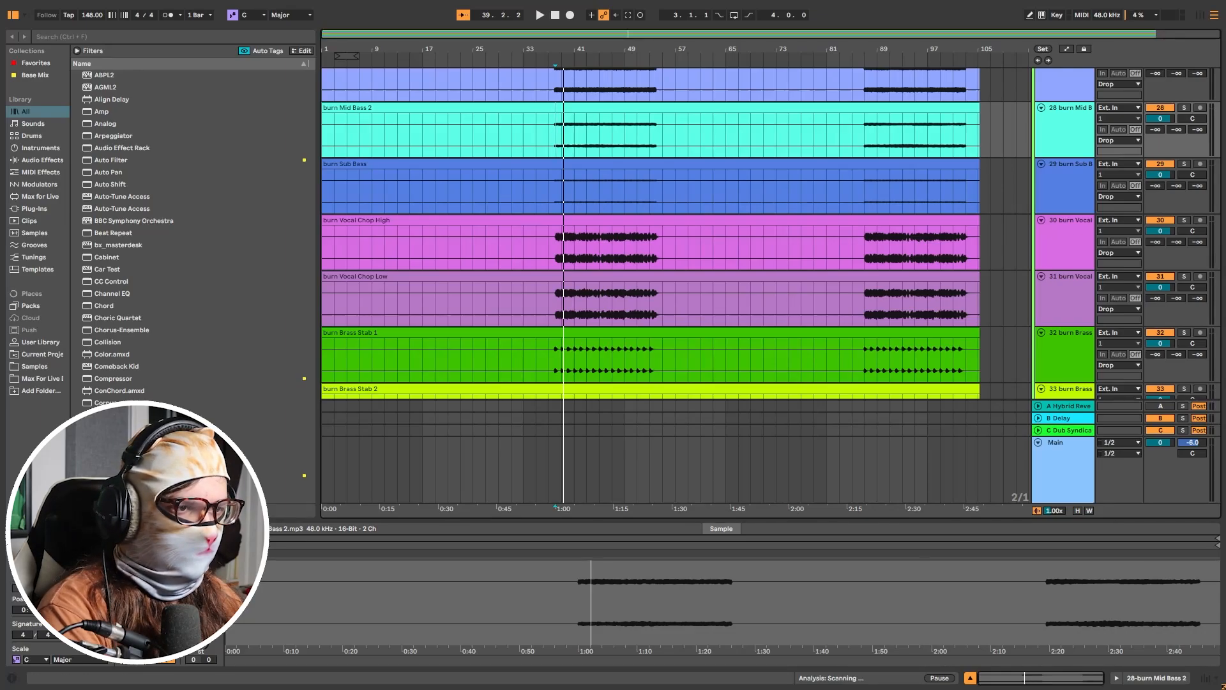
drag(360, 350, 338, 373)
drag(337, 373, 332, 376)
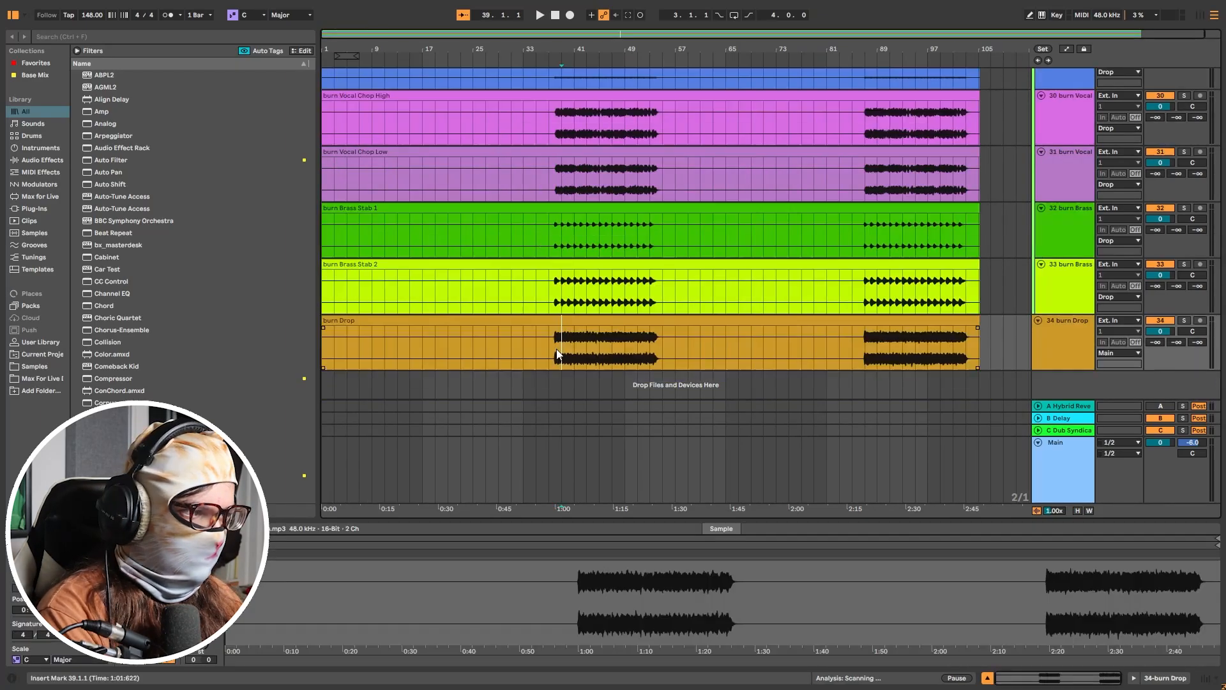
key(s)
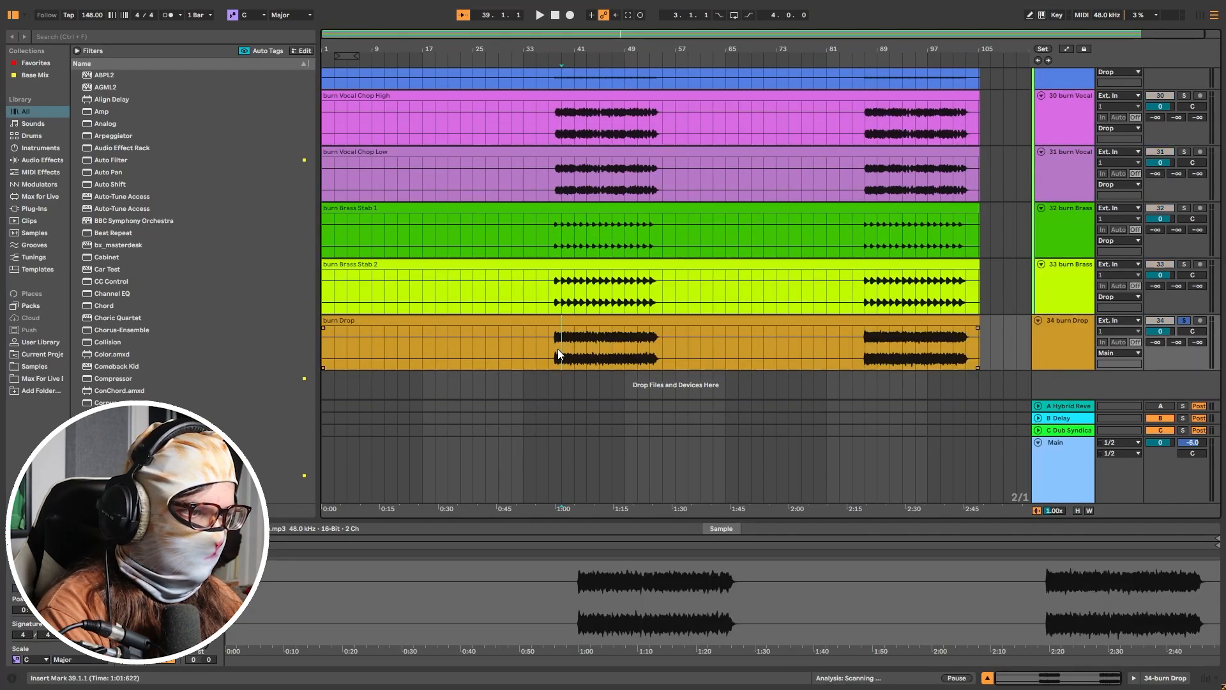
key(space)
scroll(587, 347, up, 10)
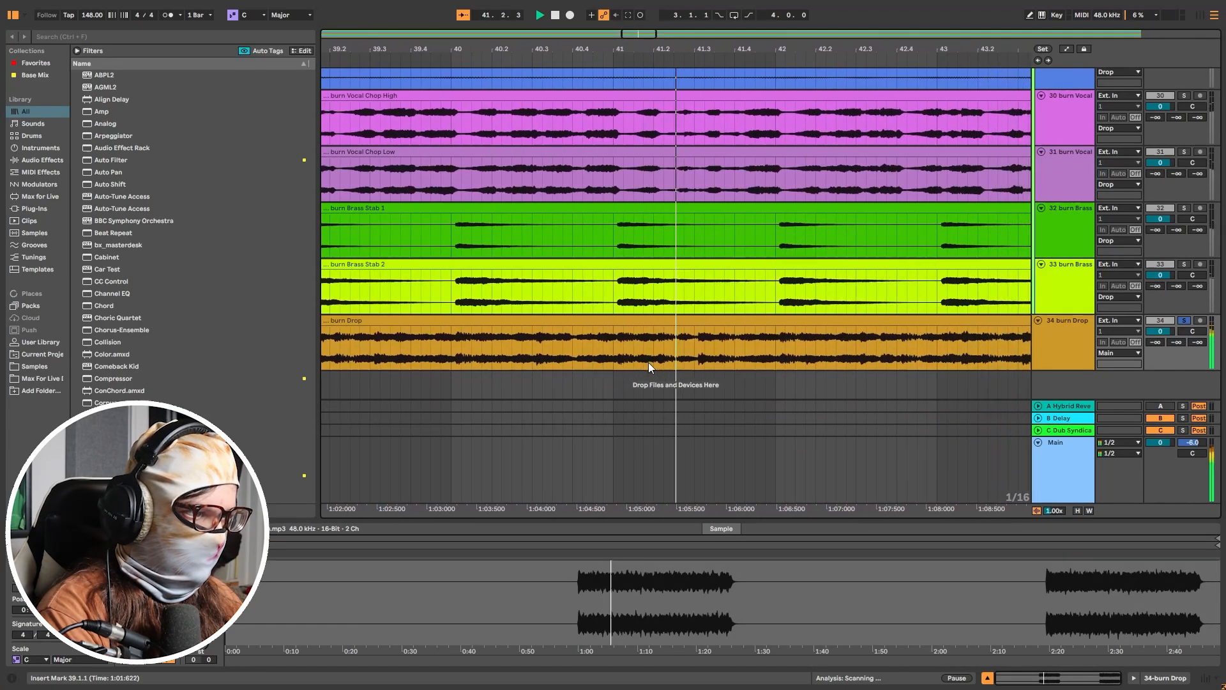
key(space)
scroll(646, 361, down, 5)
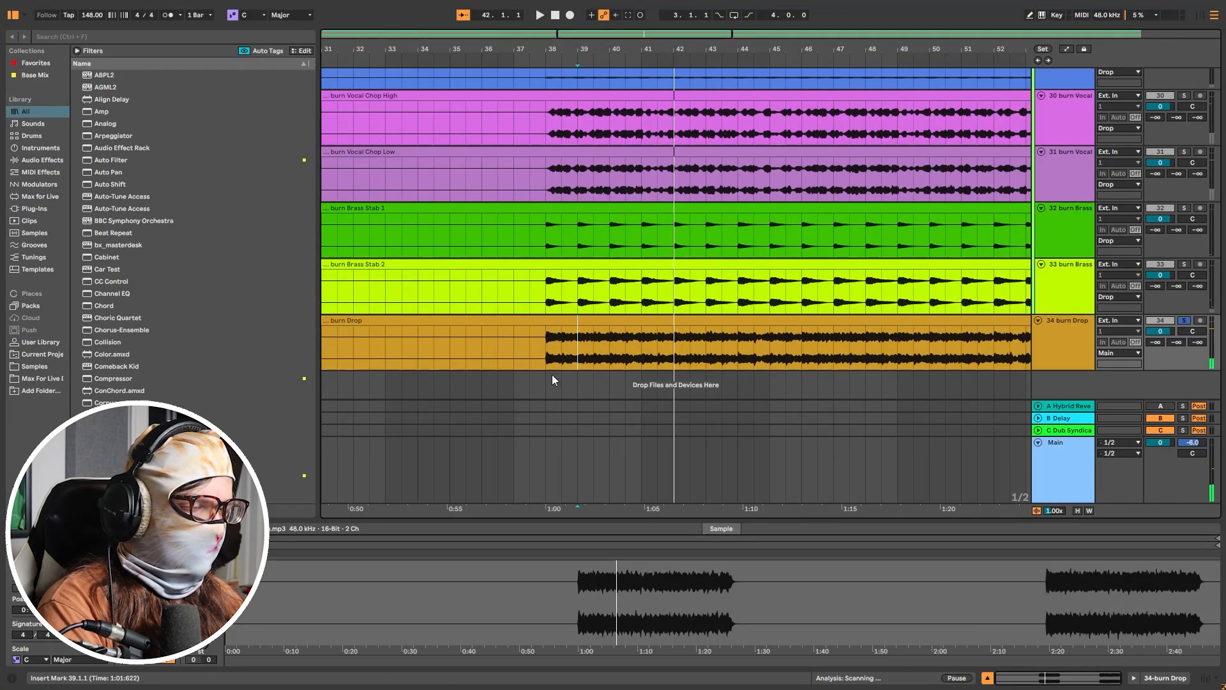
Step: Play the soloed burn Drop track from bar 38 and from bar 87, then stop playback and unsolo it
key(space)
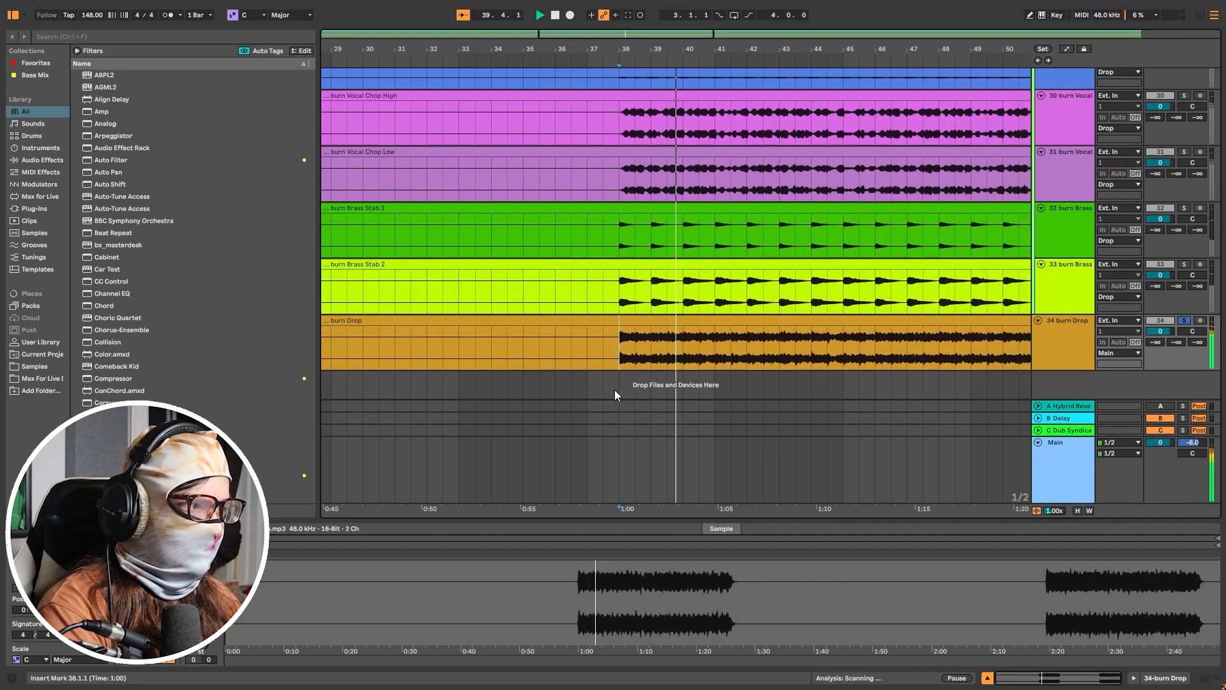
scroll(615, 390, down, 5)
click(854, 346)
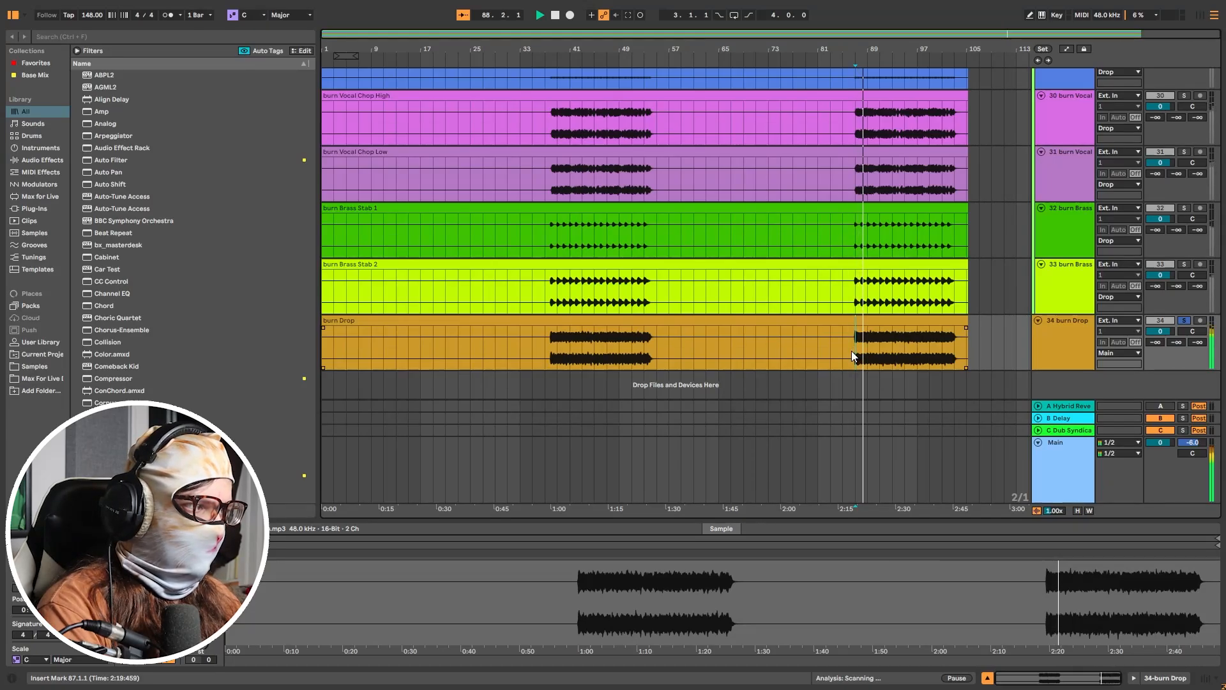
key(space)
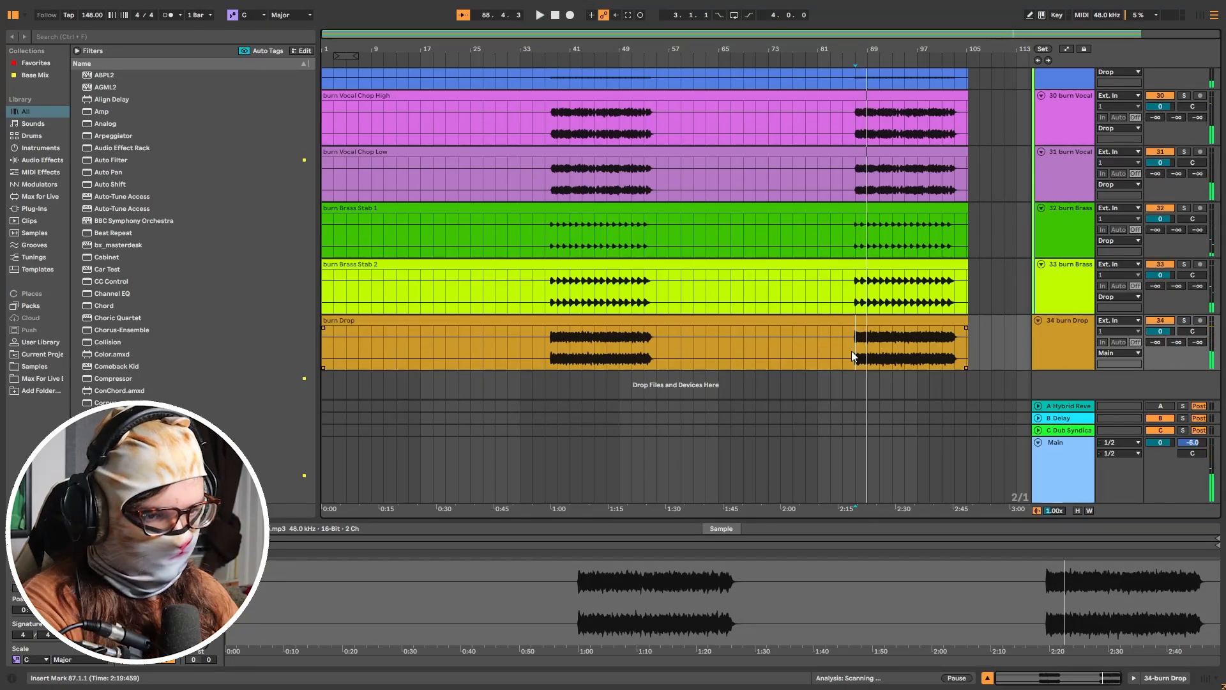
Step: Group the four burn Chord tracks without burn Impact and name the group Chords
scroll(754, 326, up, 3)
scroll(754, 326, up, 6)
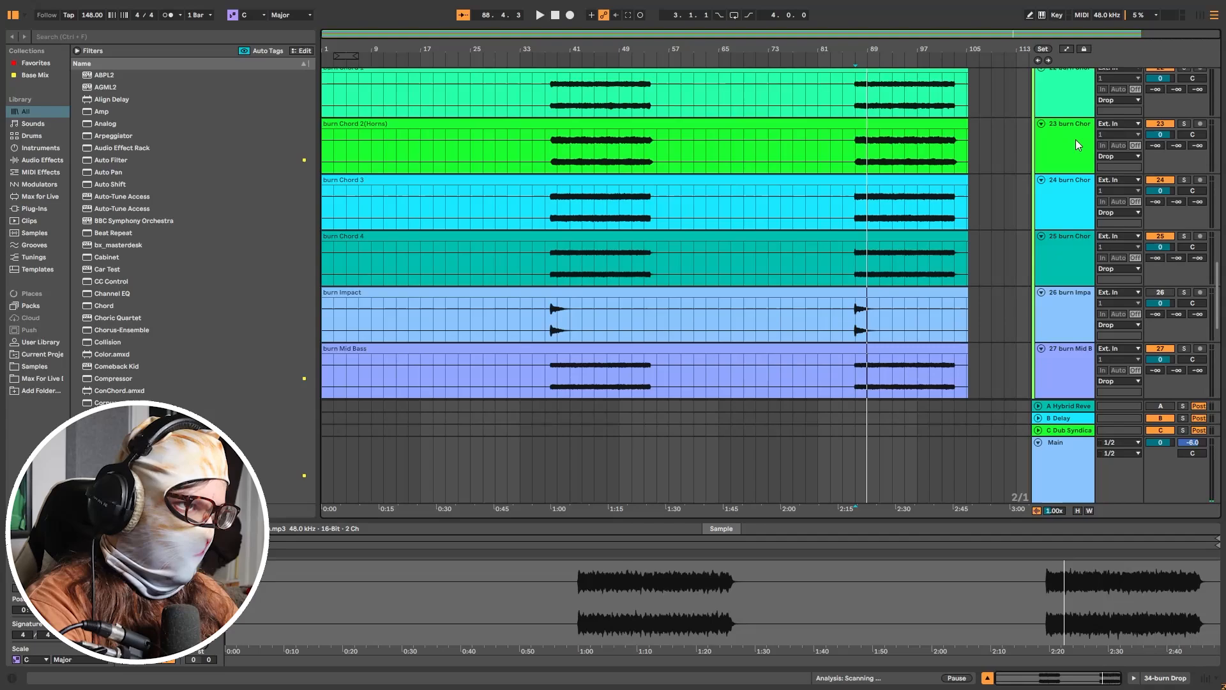
click(1087, 132)
shift+click(1082, 332)
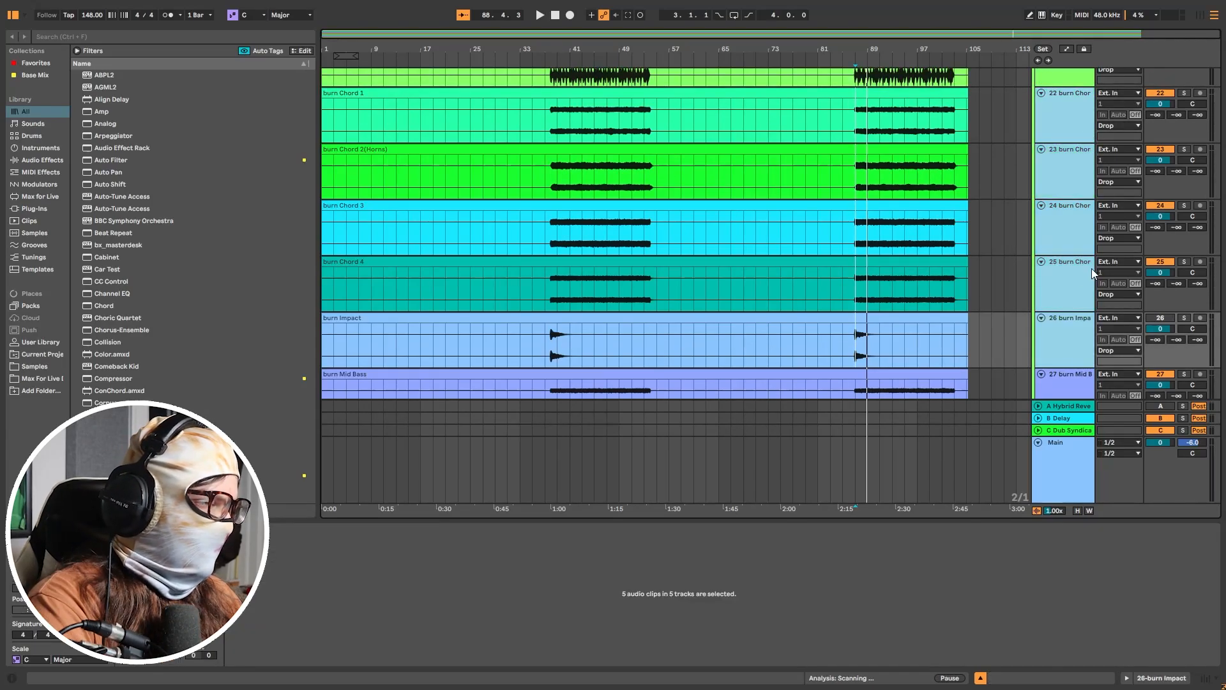
shift+click(1072, 280)
key(ctrl+g)
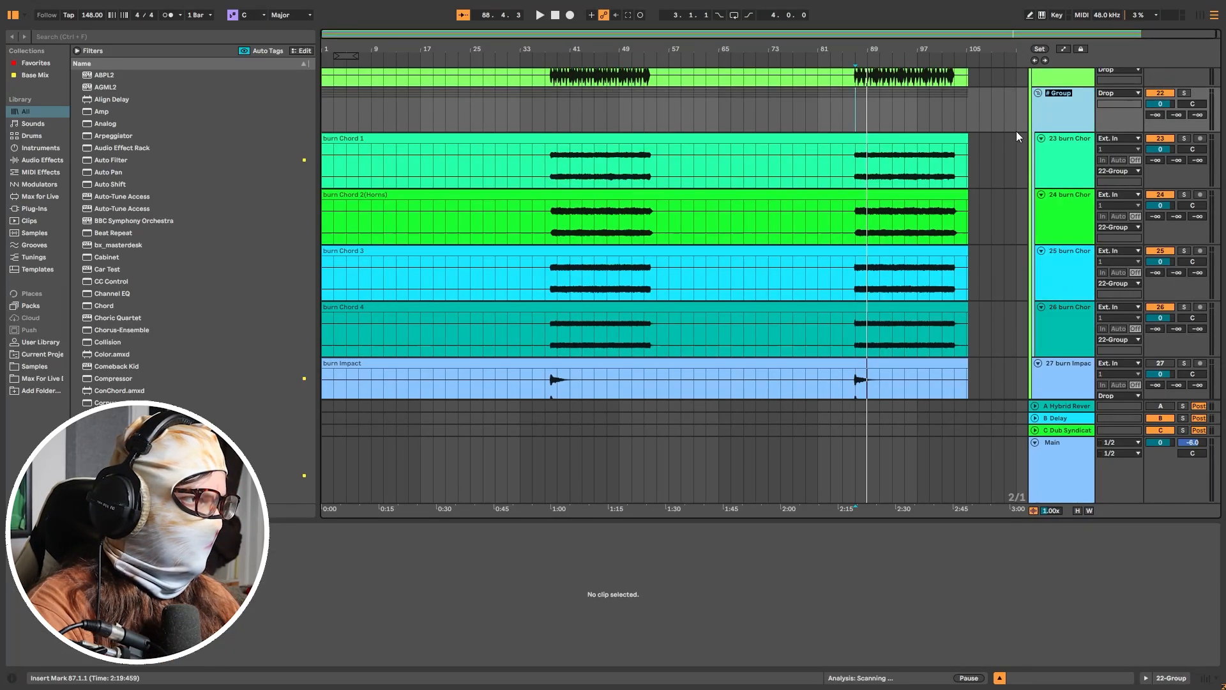
text(Chords)
key(Return)
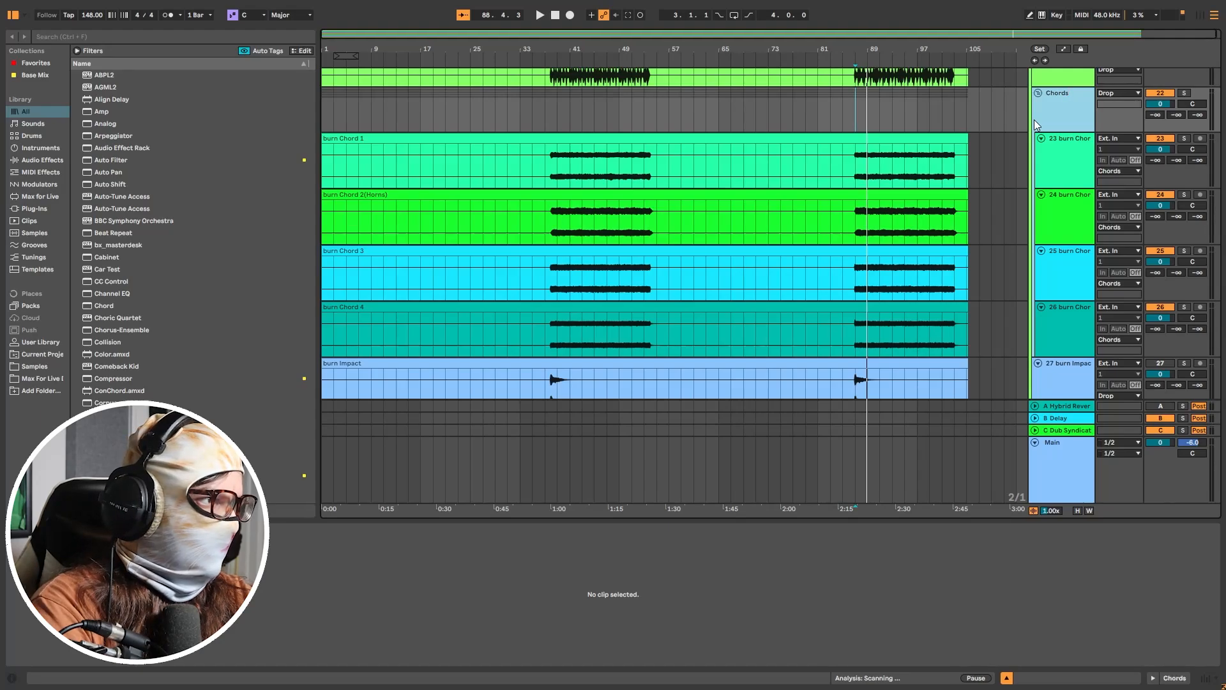
Step: Search the browser for "flux" and add Flux Mini 2 to the Chords group
click(113, 38)
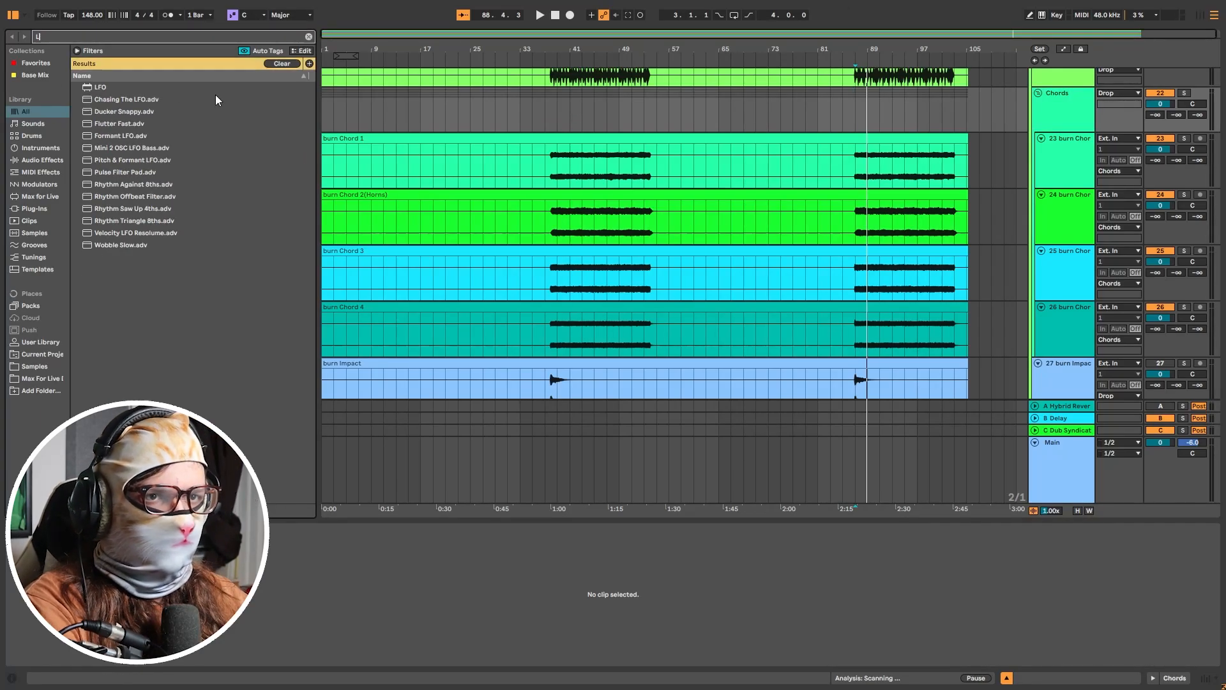
text(flux)
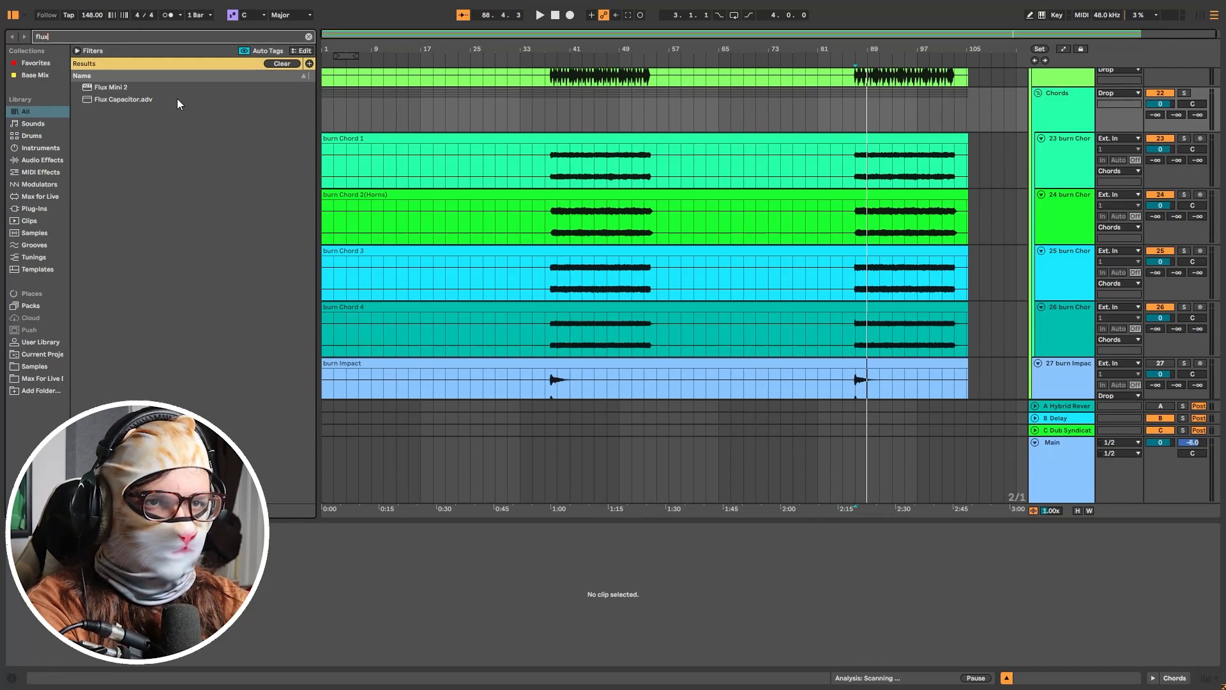
click(185, 86)
key(shift+Down)
key(shift+Up)
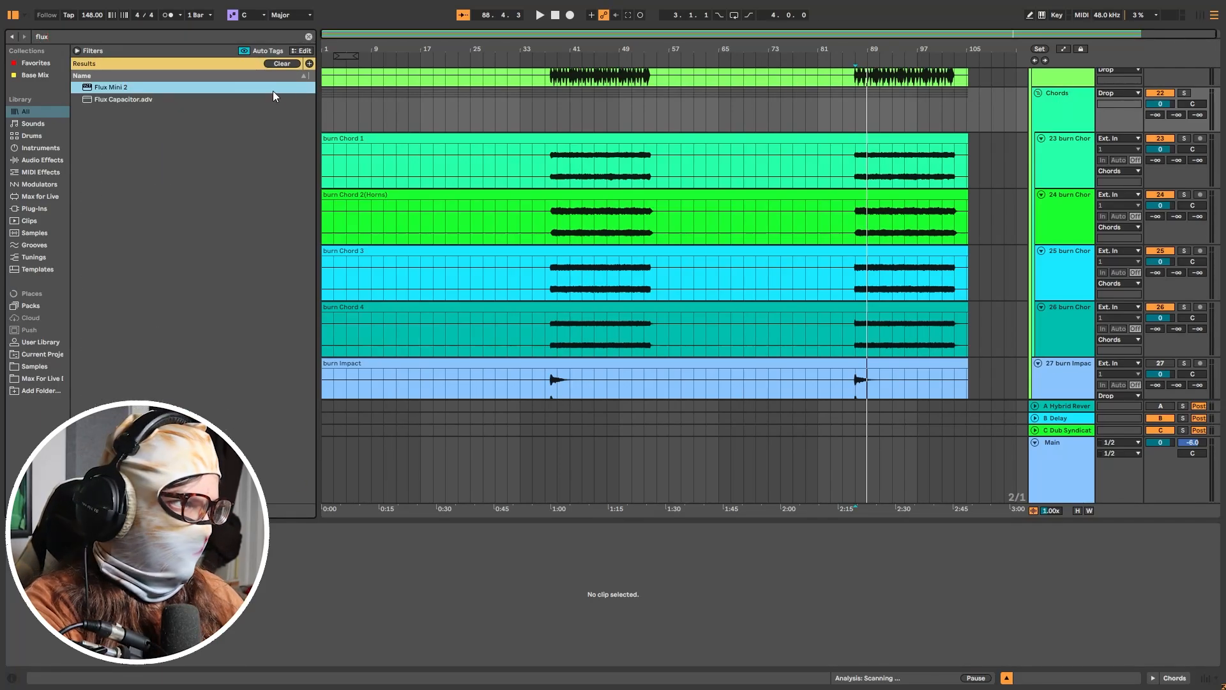
drag(1060, 109, 1005, 131)
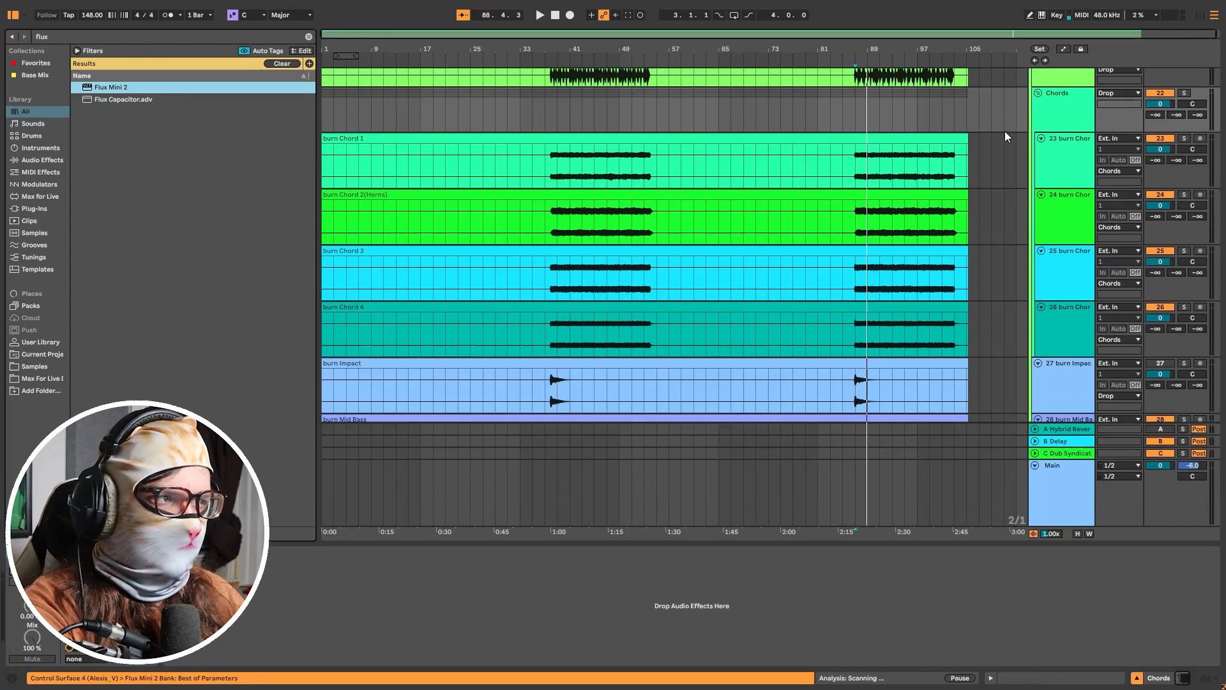
Step: Play the drop with the processed chords from bar 87 and from bar 37
click(857, 126)
key(space)
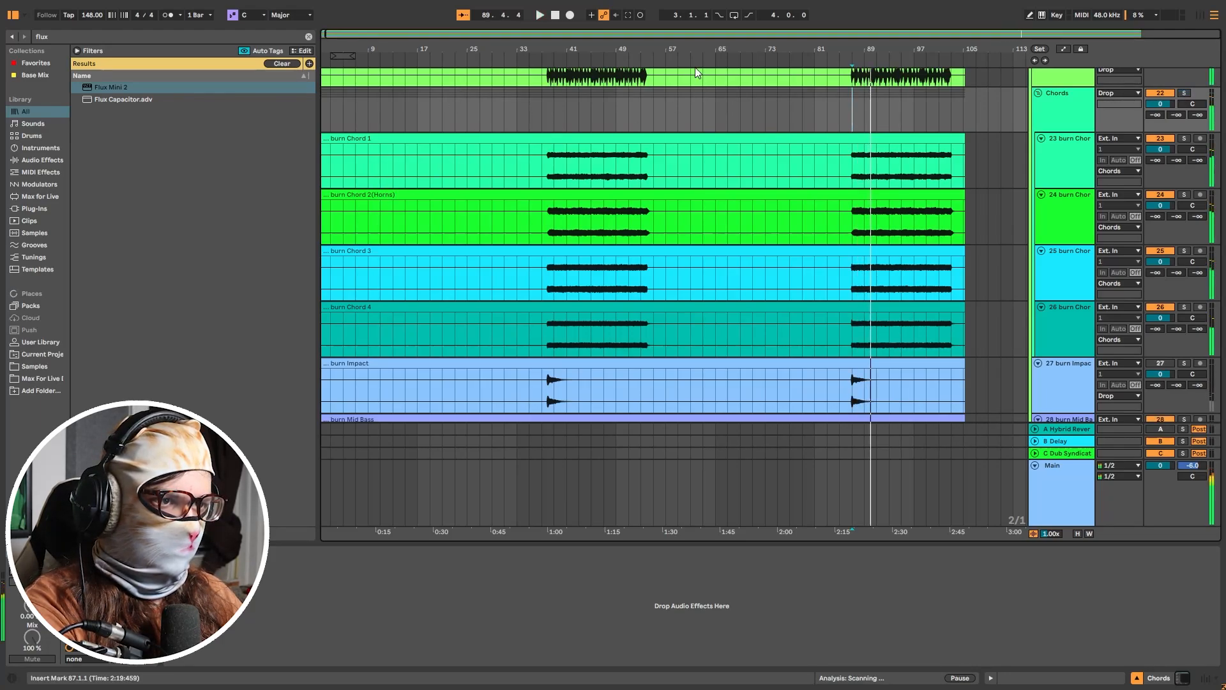
click(549, 121)
key(space)
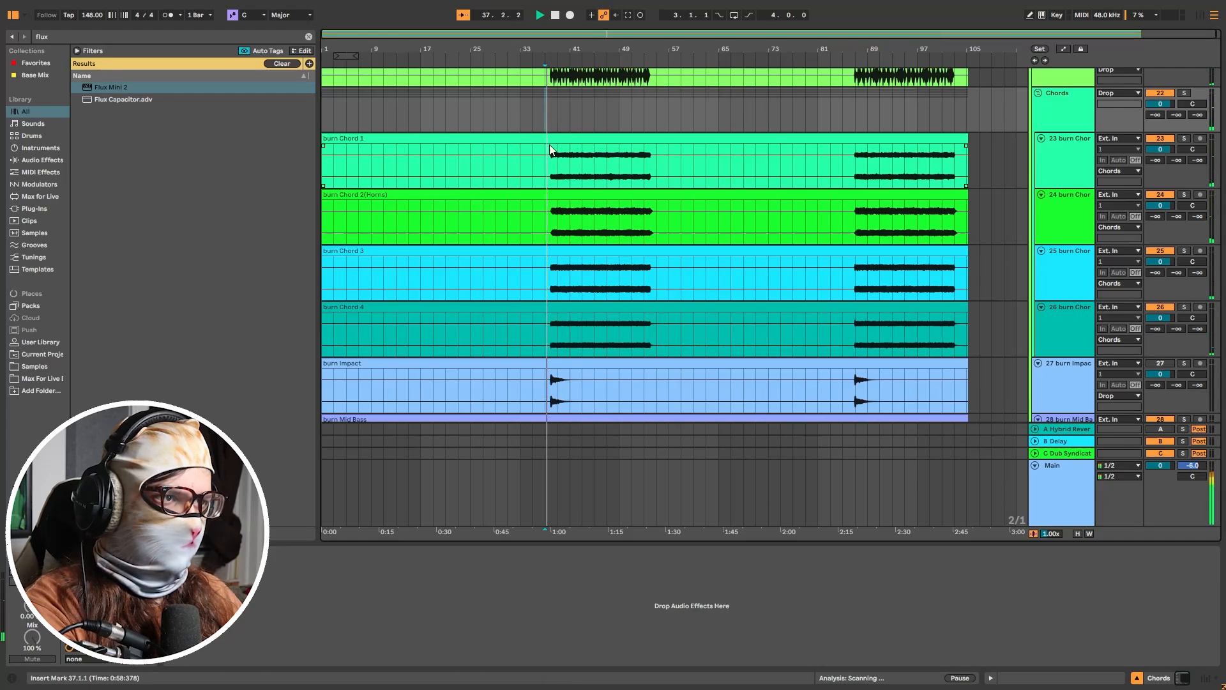
Step: Mute the full burn Drop track during playback, then stop playback
scroll(642, 177, down, 3)
scroll(642, 177, down, 12)
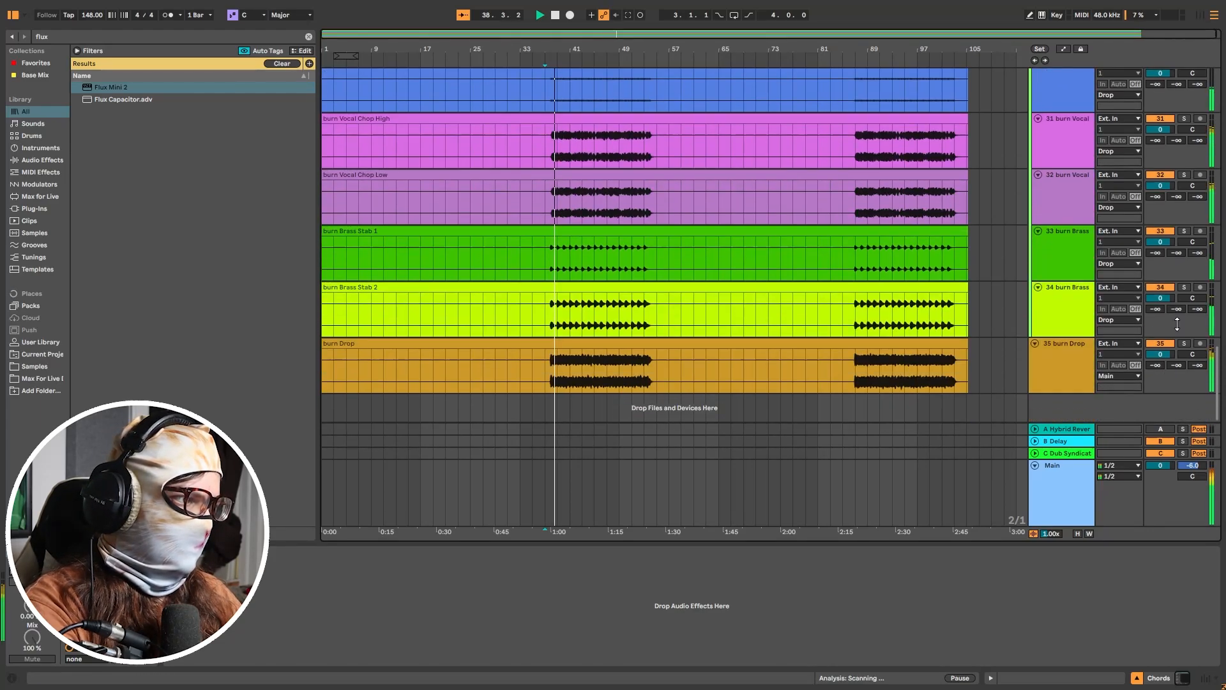
click(1161, 343)
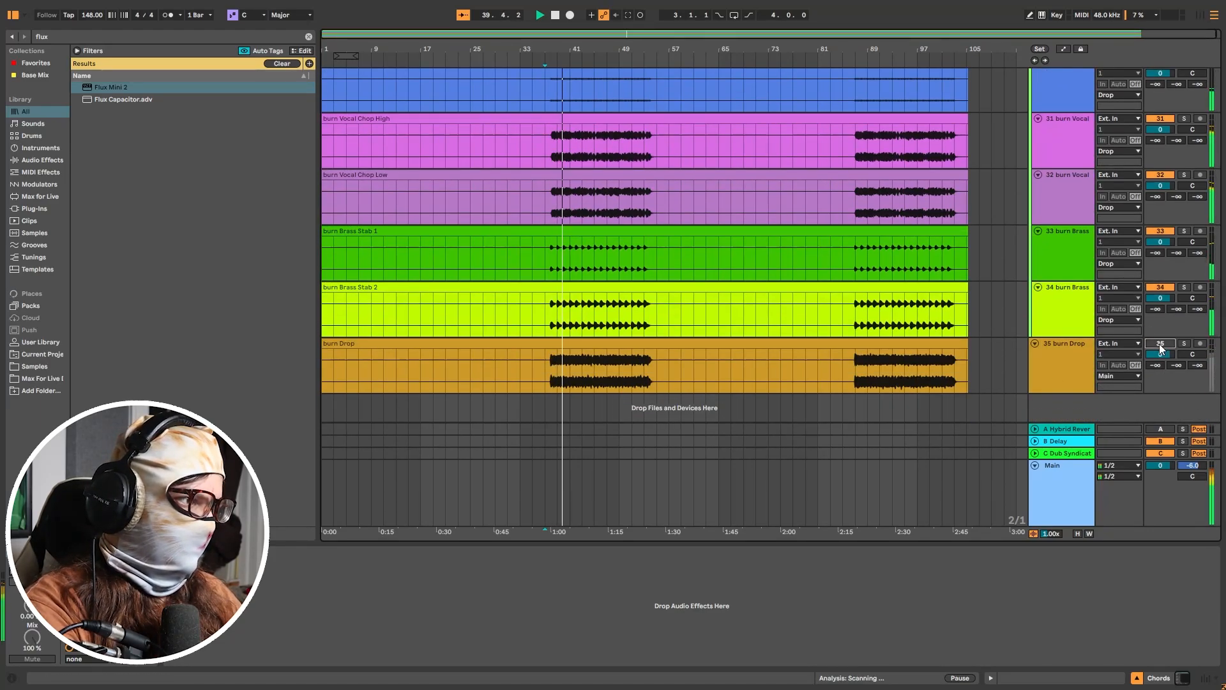
scroll(830, 290, up, 14)
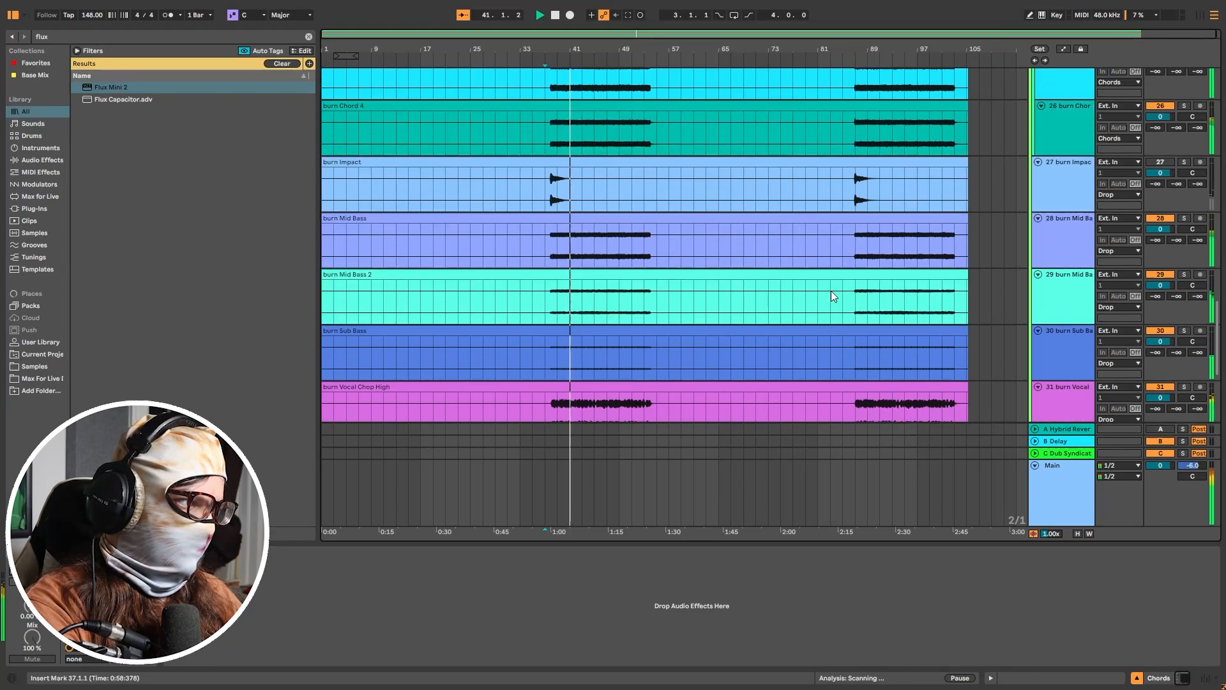
scroll(750, 338, up, 4)
key(space)
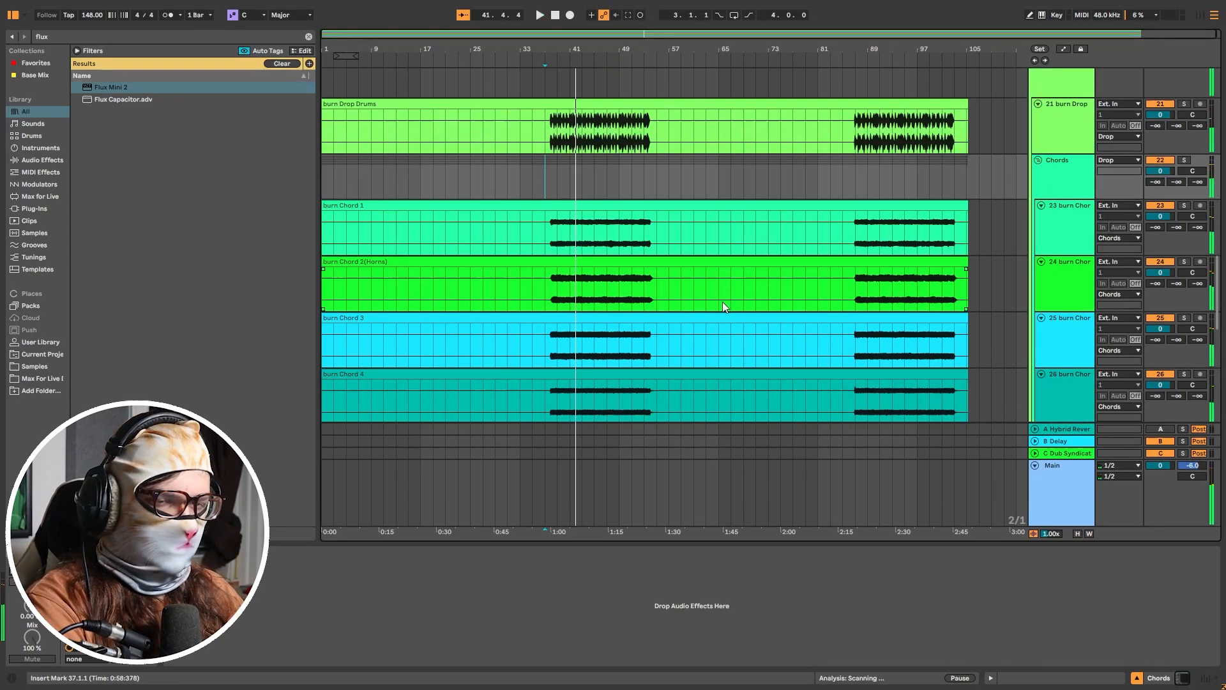
Step: Play the layered drop stems from bar 38, then stop playback
click(557, 194)
scroll(557, 194, up, 5)
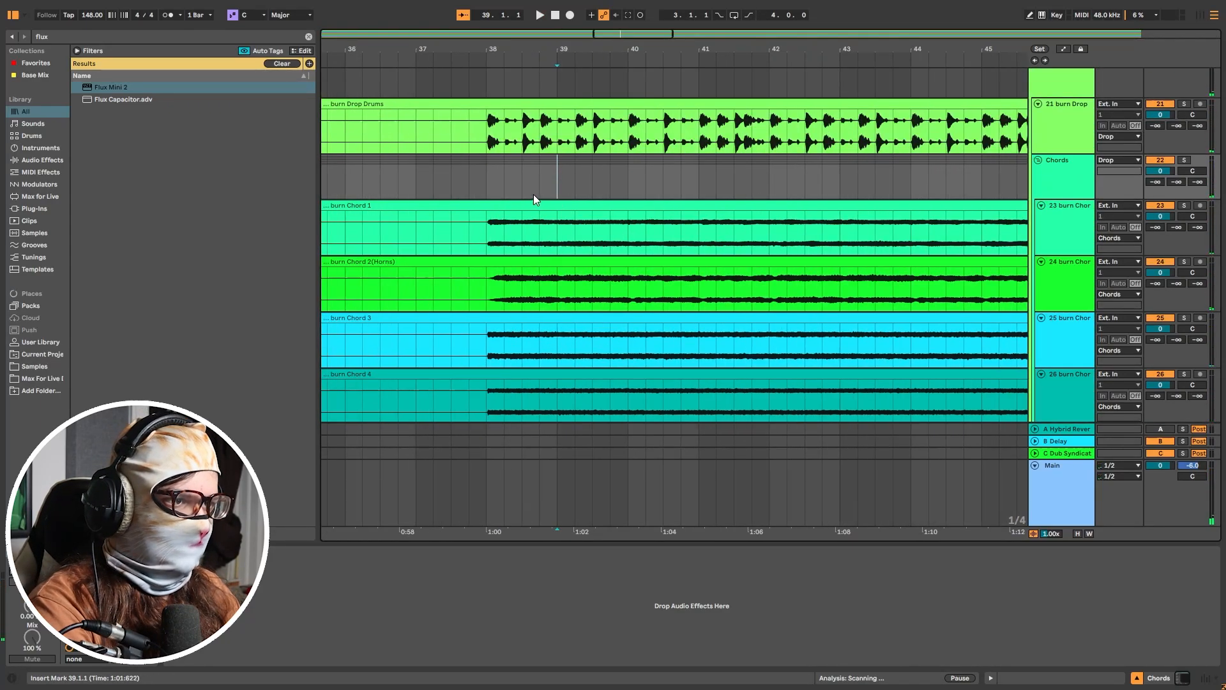
click(489, 194)
key(space)
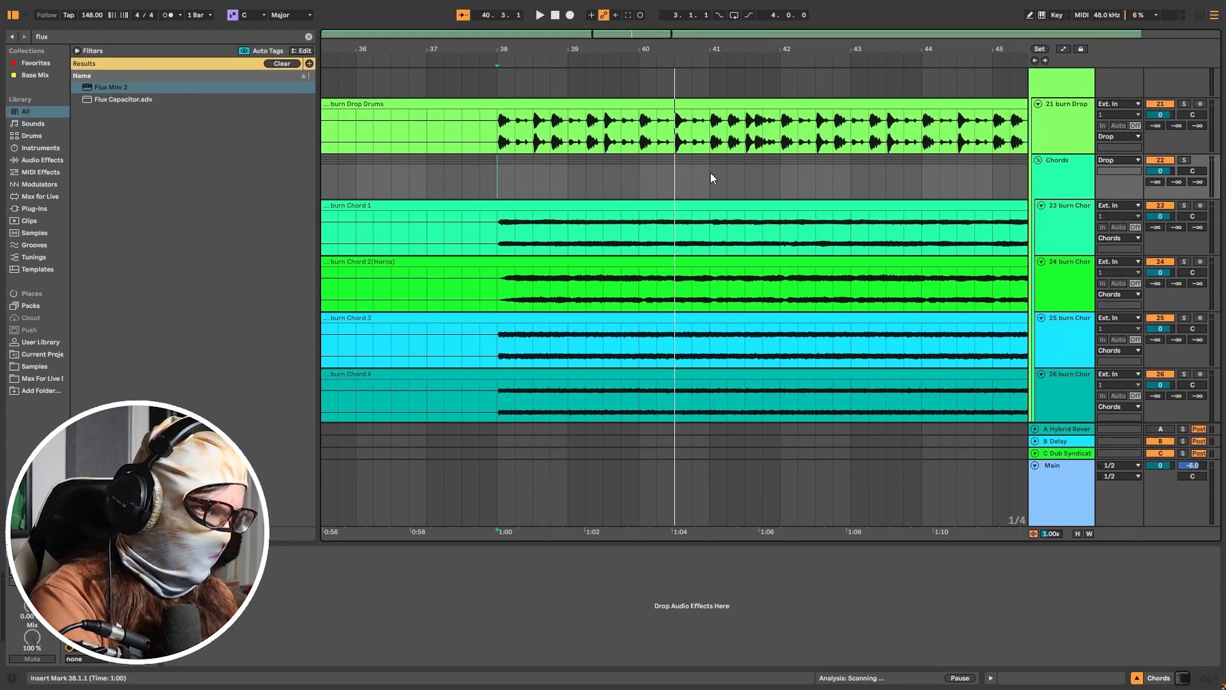
Step: Solo the Chords group and select its time range from bar 38 to bar 54
key(w)
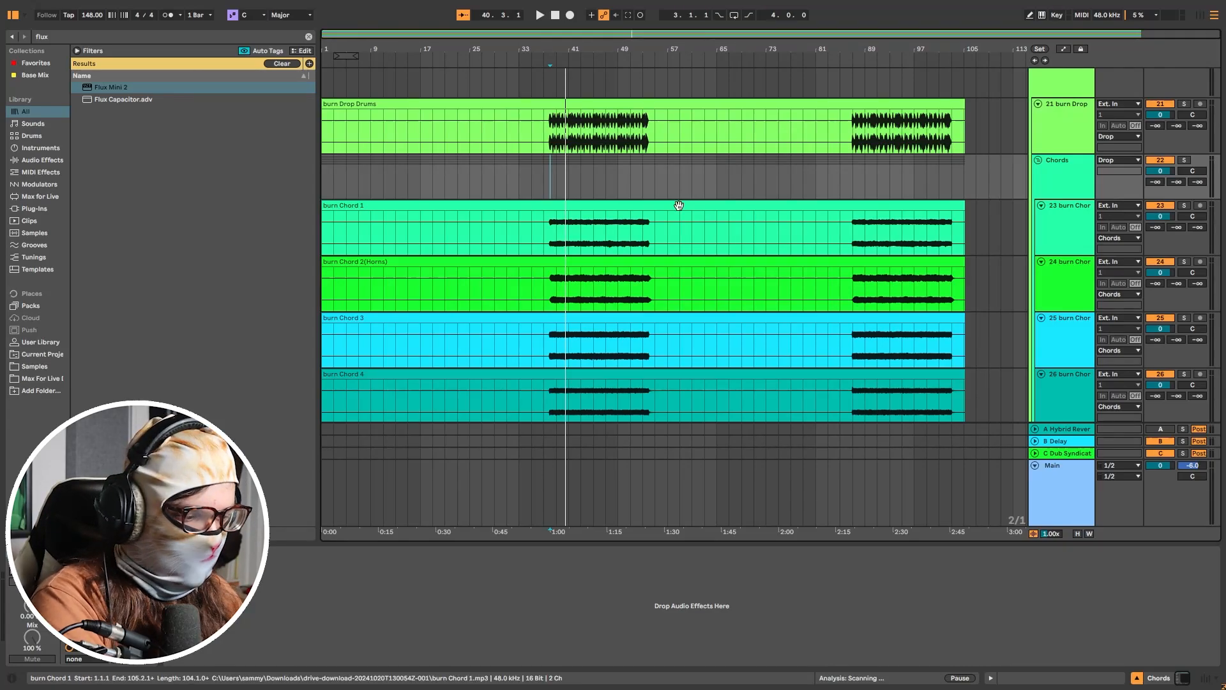
key(s)
scroll(682, 182, up, 5)
scroll(682, 183, down, 5)
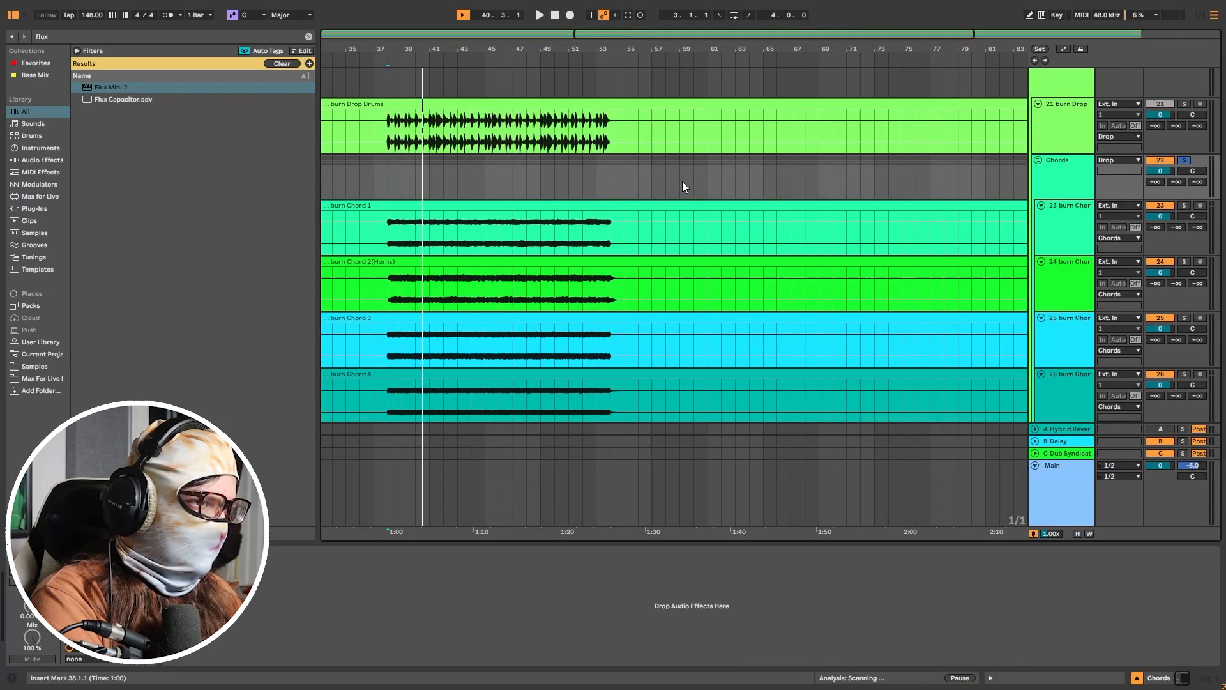
shift+click(635, 183)
shift+click(649, 183)
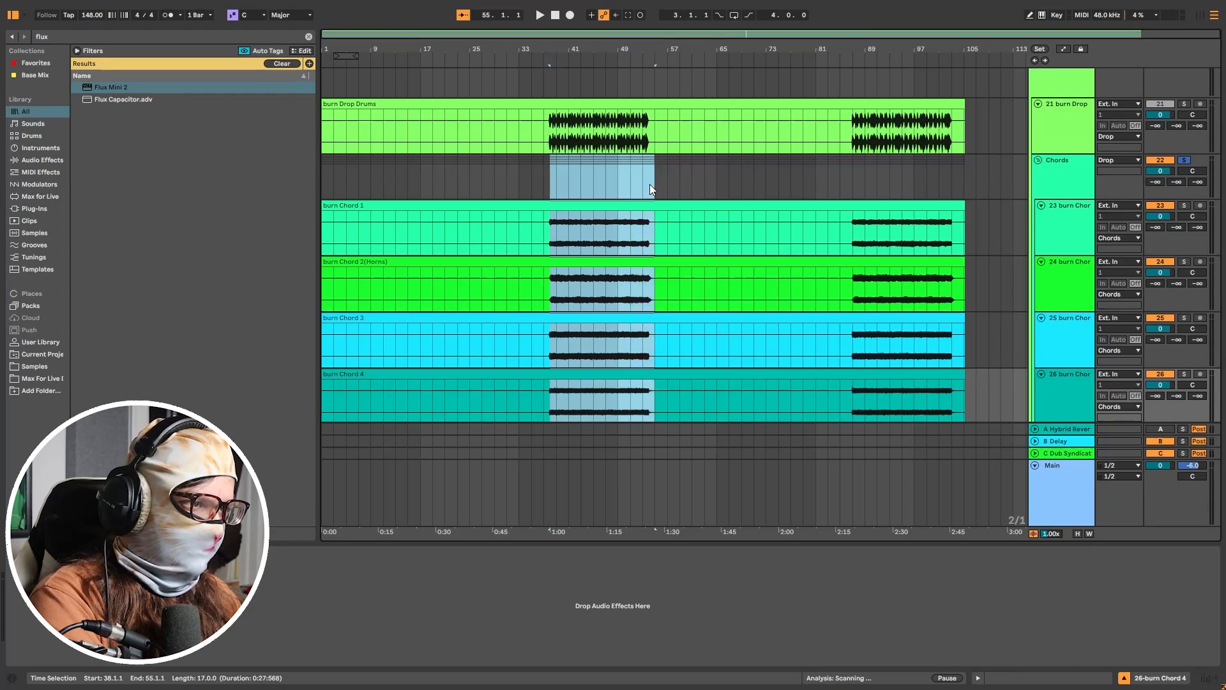
scroll(650, 184, up, 5)
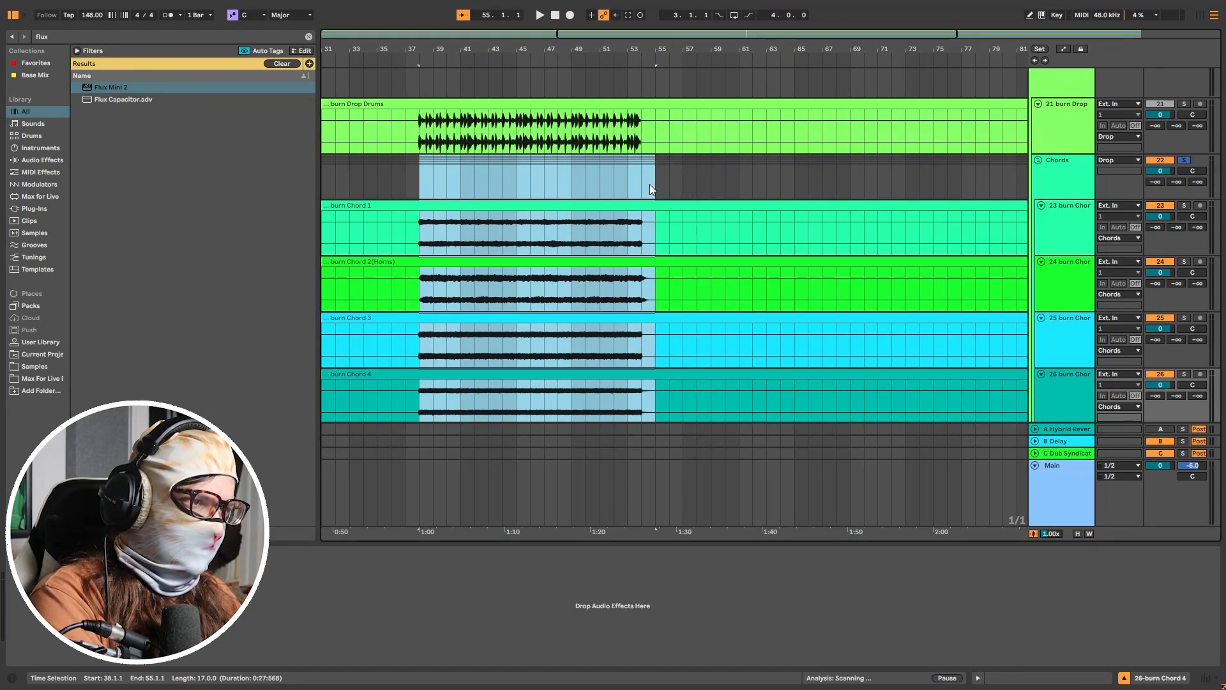
shift+click(626, 182)
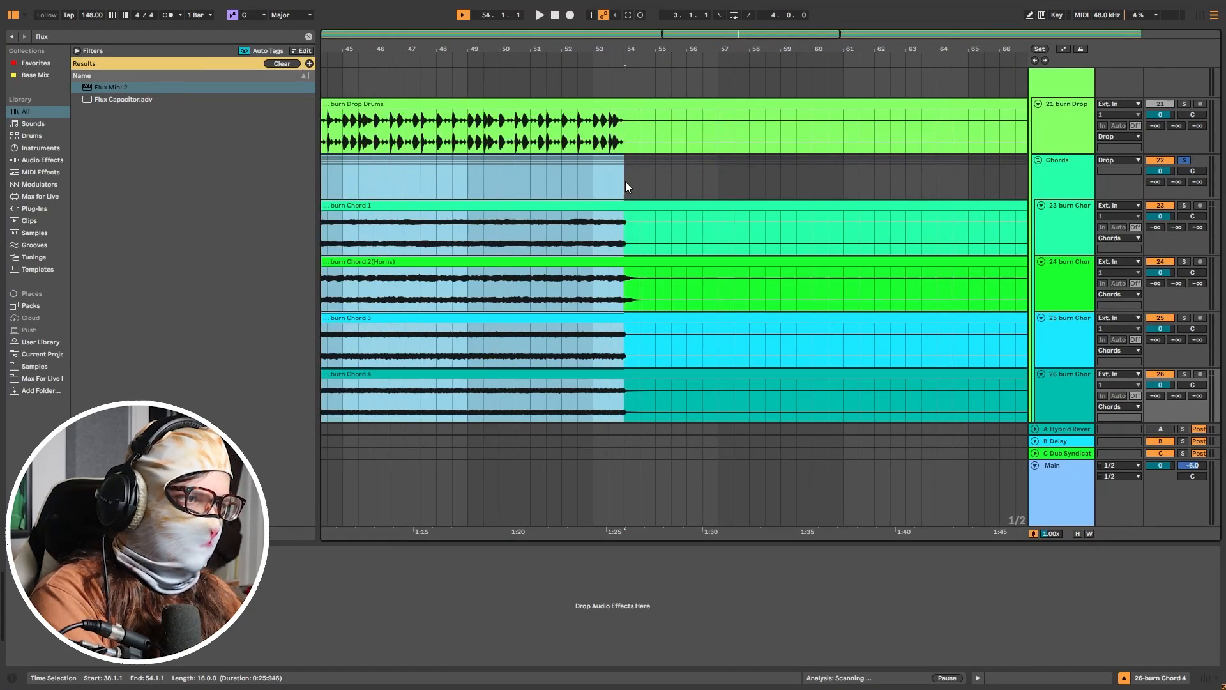
Step: Play the selected range of the soloed Chords group from bar 38, then stop playback
key(space)
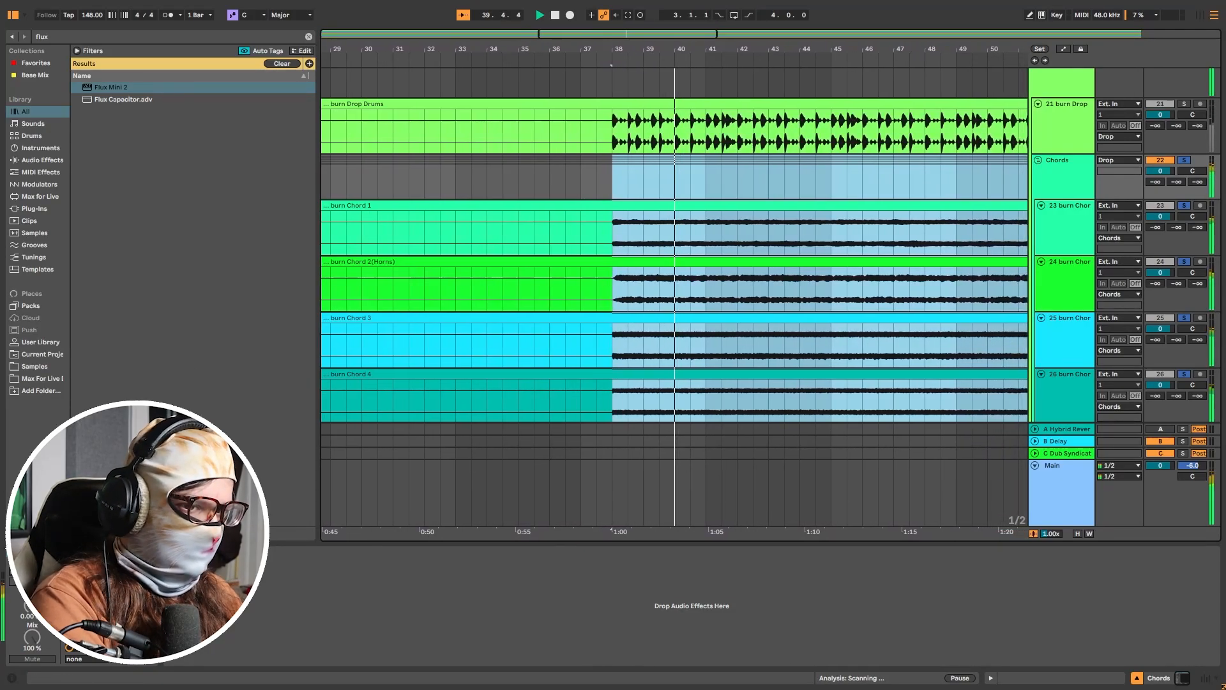
click(38, 554)
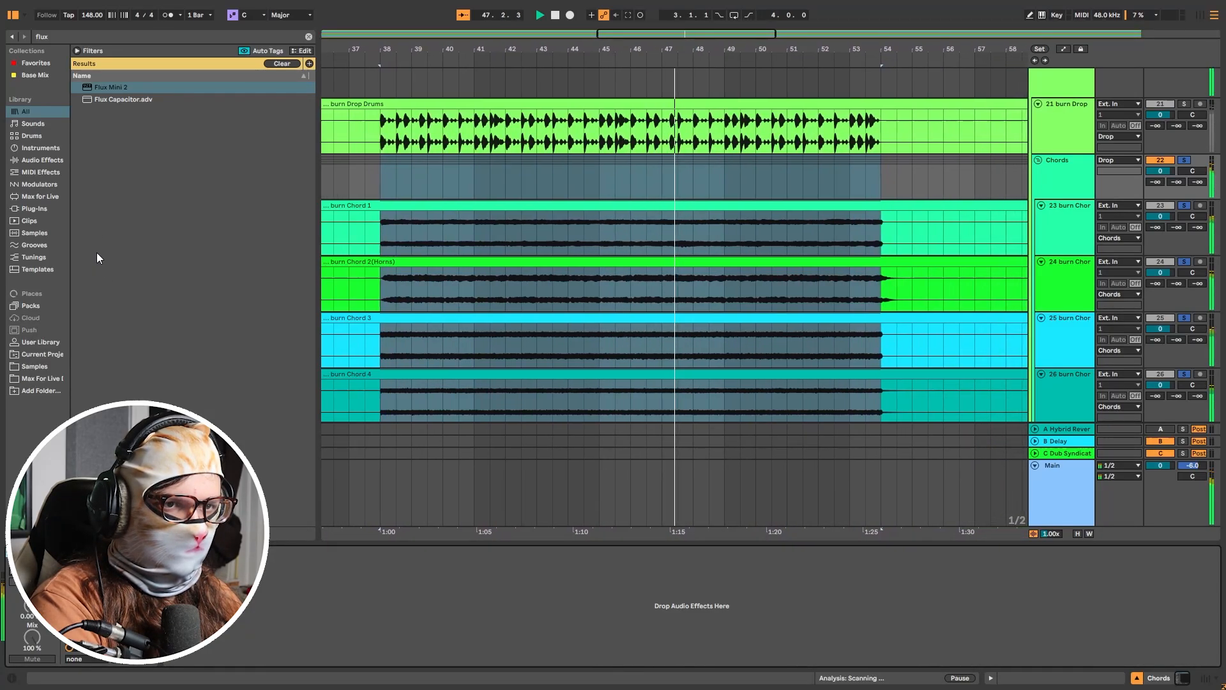
key(space)
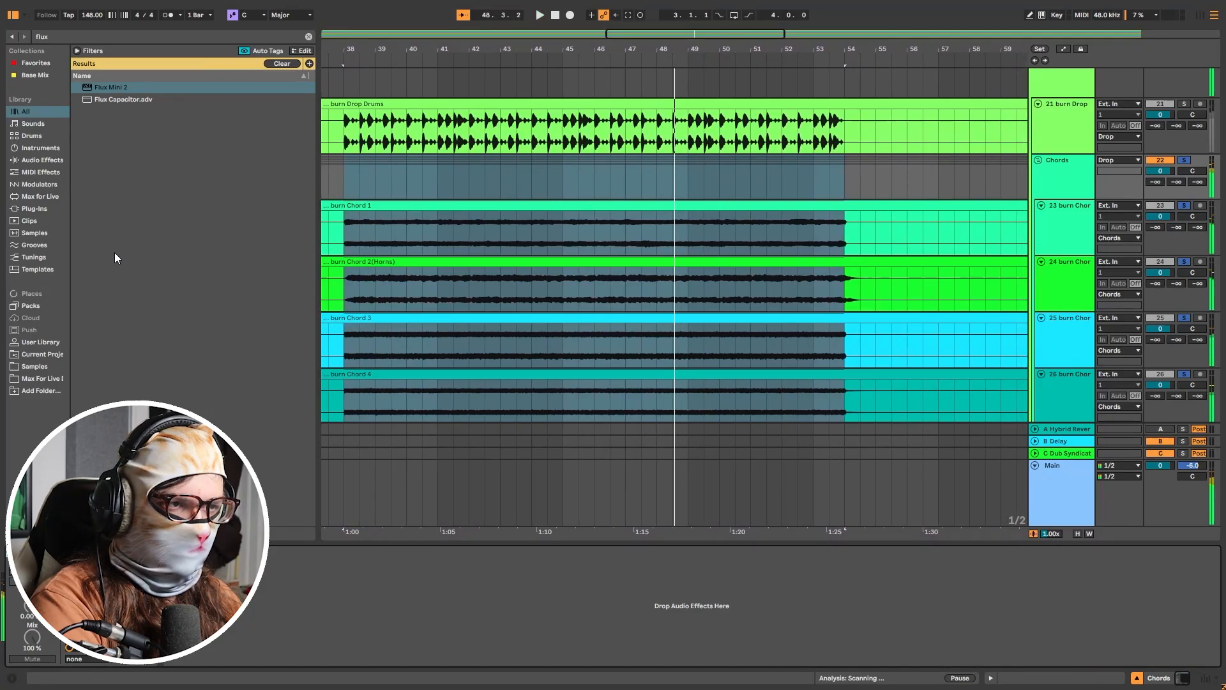
Step: Unsolo the Chords group and play the full mix from bar 38 and from bar 87, then stop playback
key(s)
key(space)
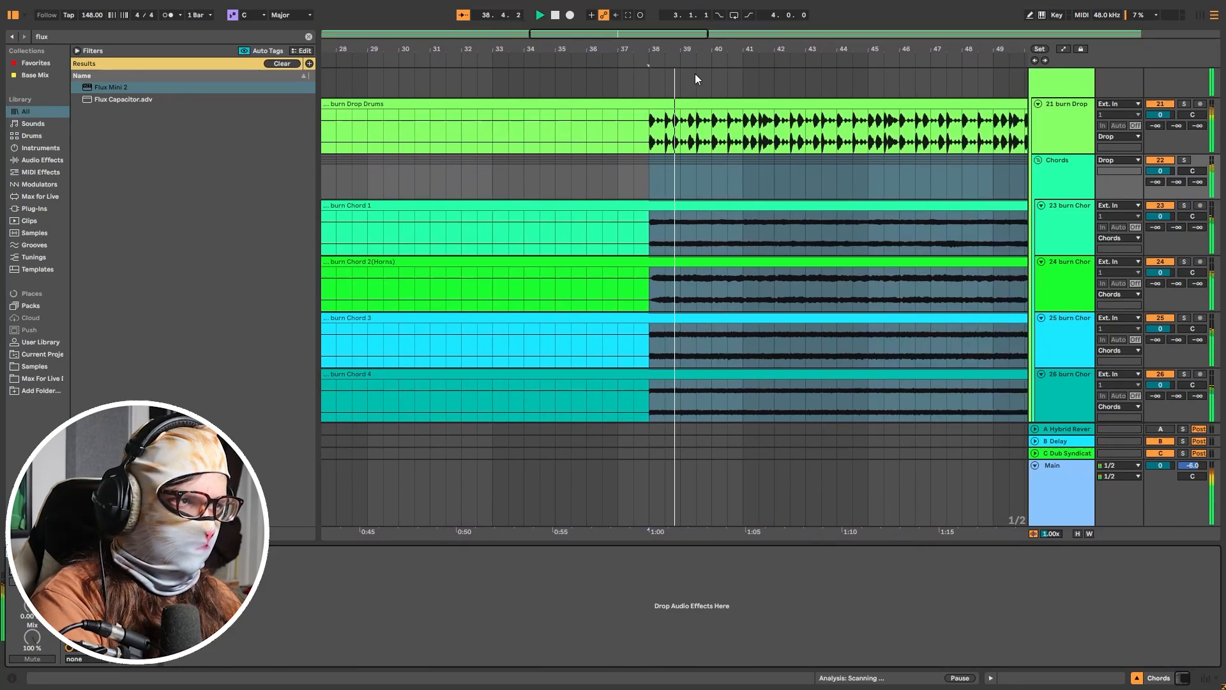
scroll(1029, 194, down, 5)
scroll(856, 217, down, 8)
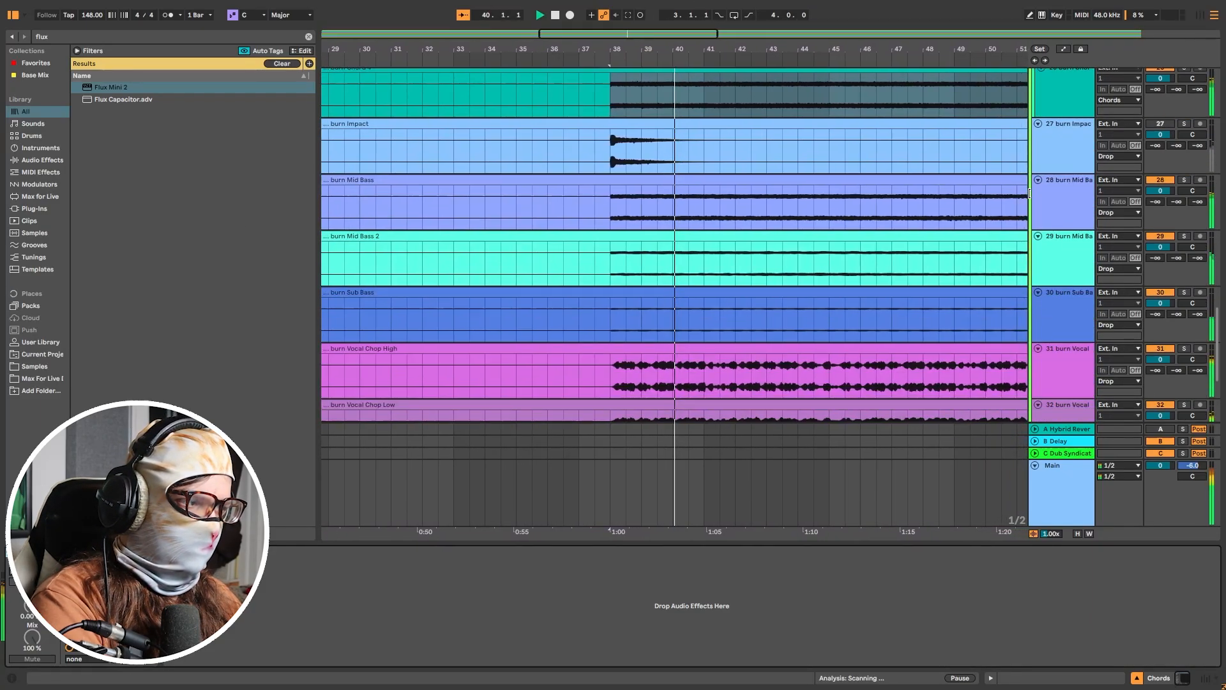
key(w)
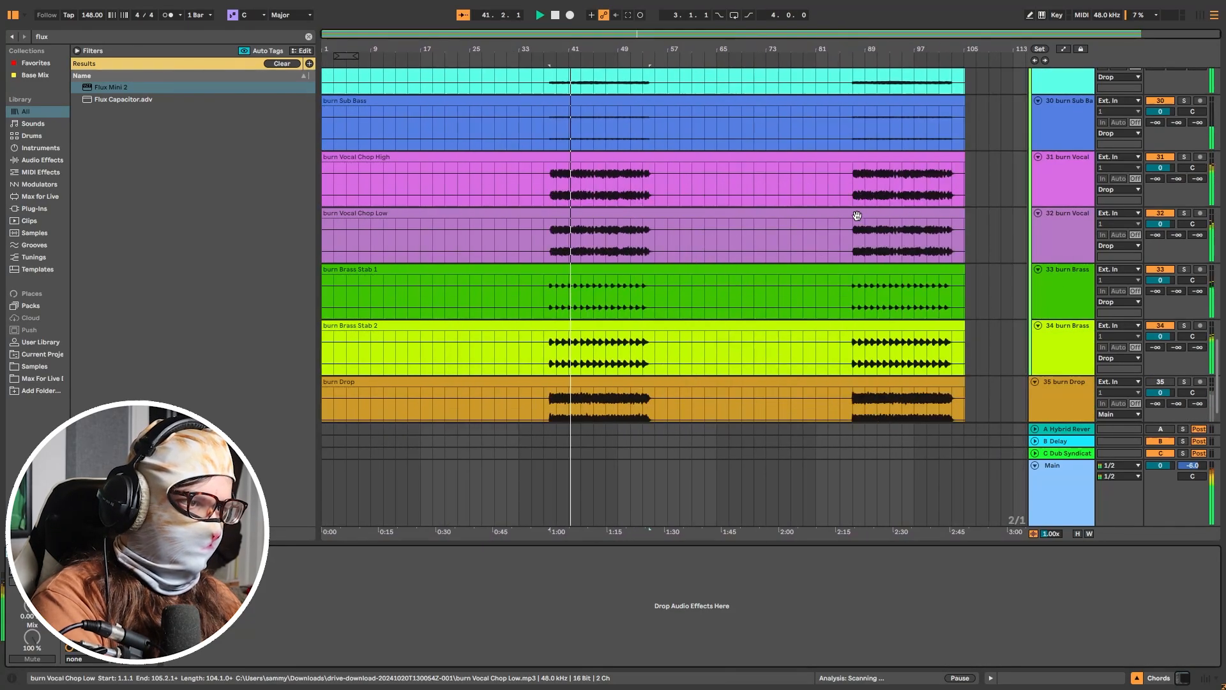
click(855, 345)
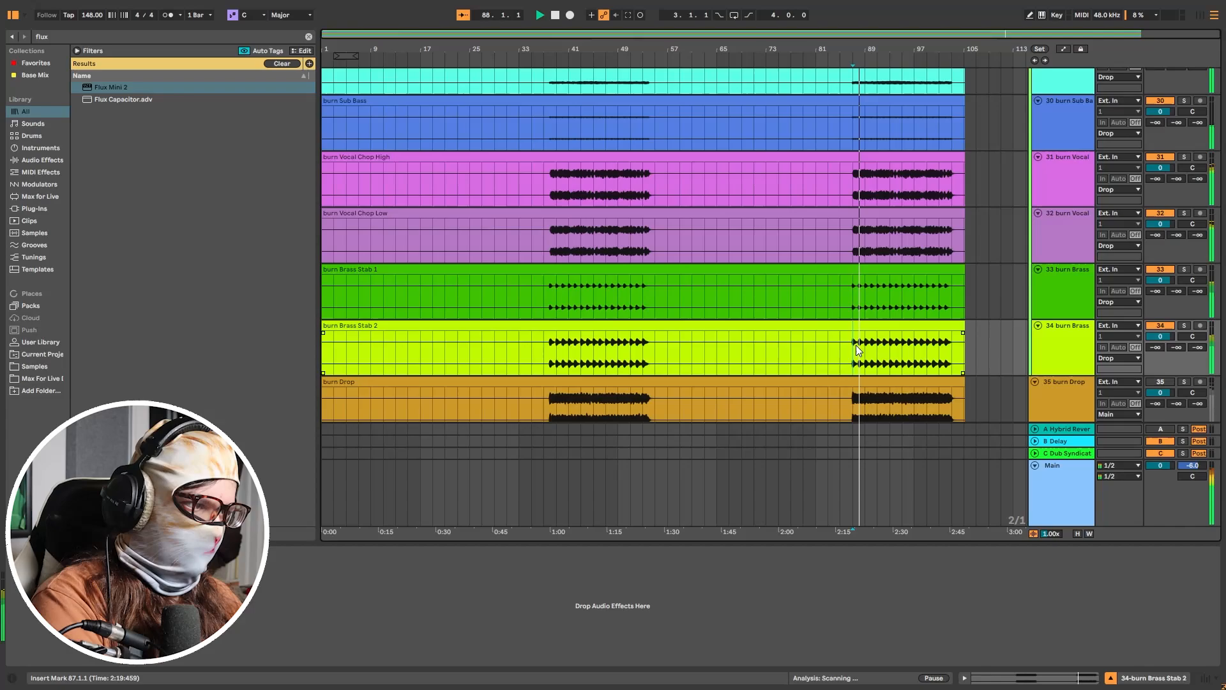
key(space)
Step: Play the verse stems in the full mix from bar 5, then stop playback
scroll(409, 377, down, 1)
scroll(407, 377, up, 3)
scroll(422, 370, up, 10)
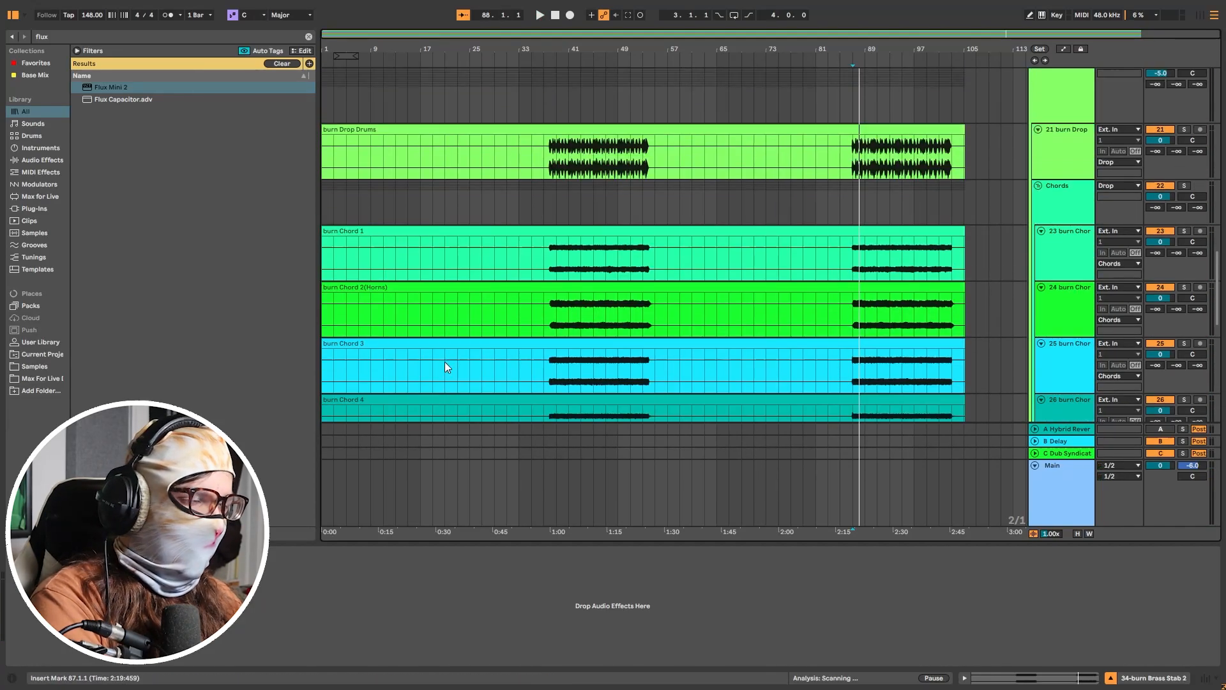
scroll(444, 363, up, 5)
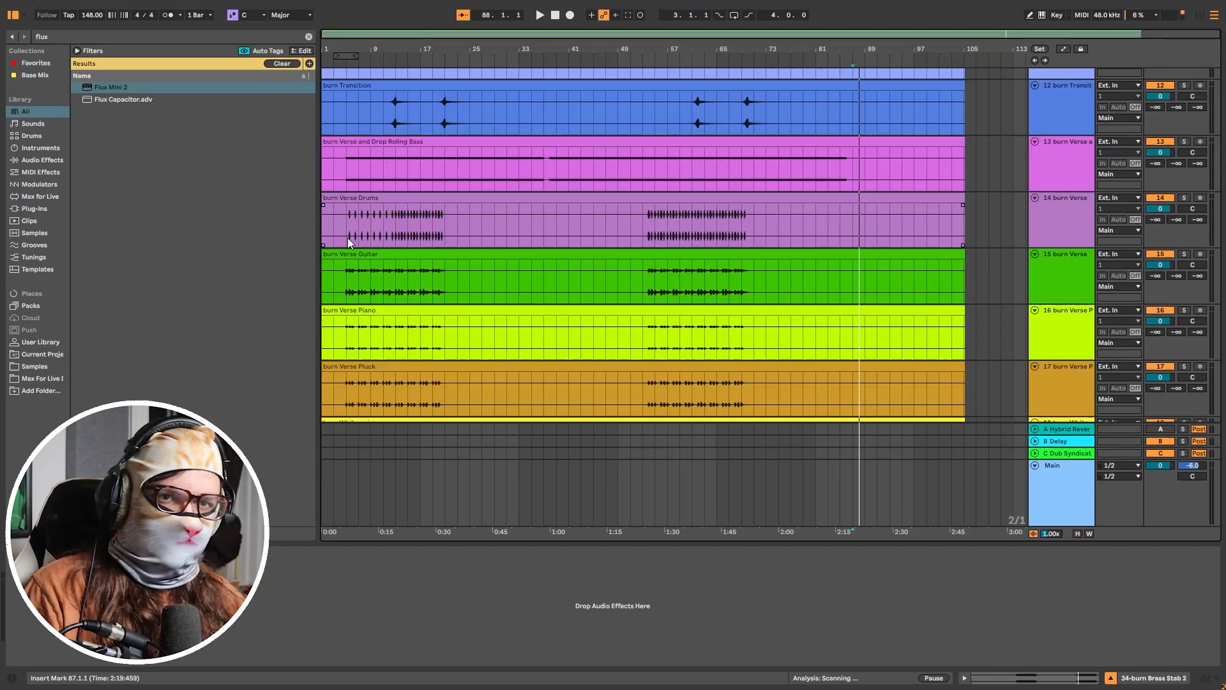
click(349, 236)
key(space)
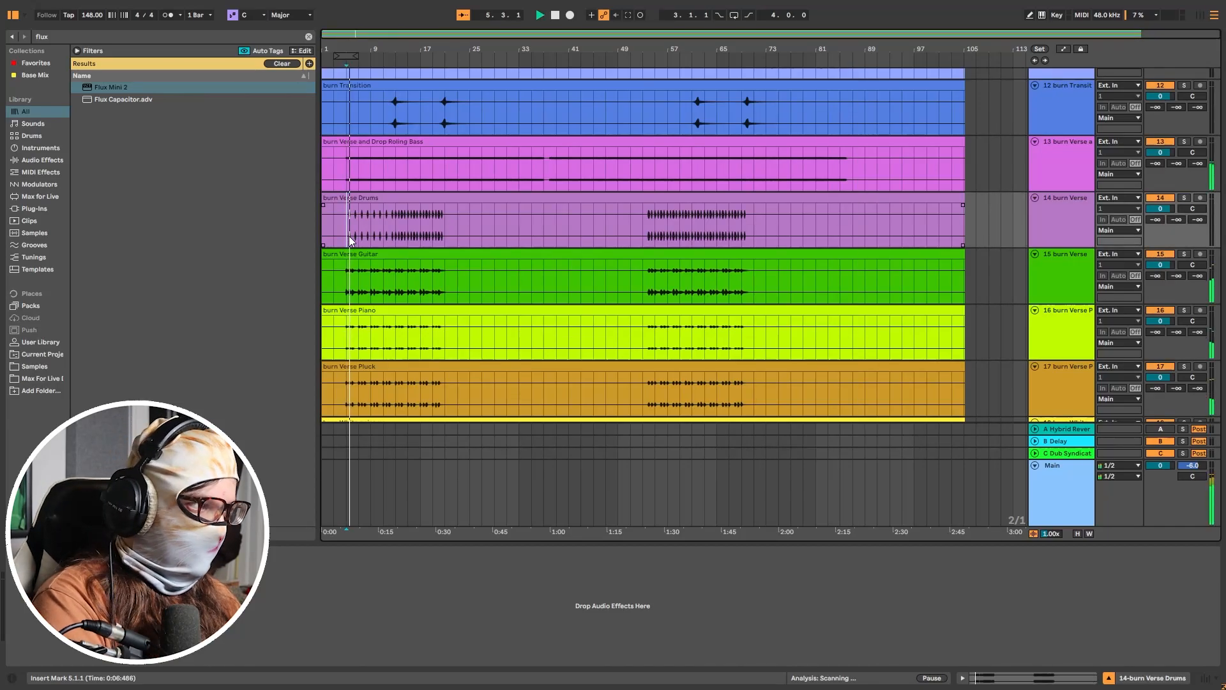
scroll(348, 236, up, 6)
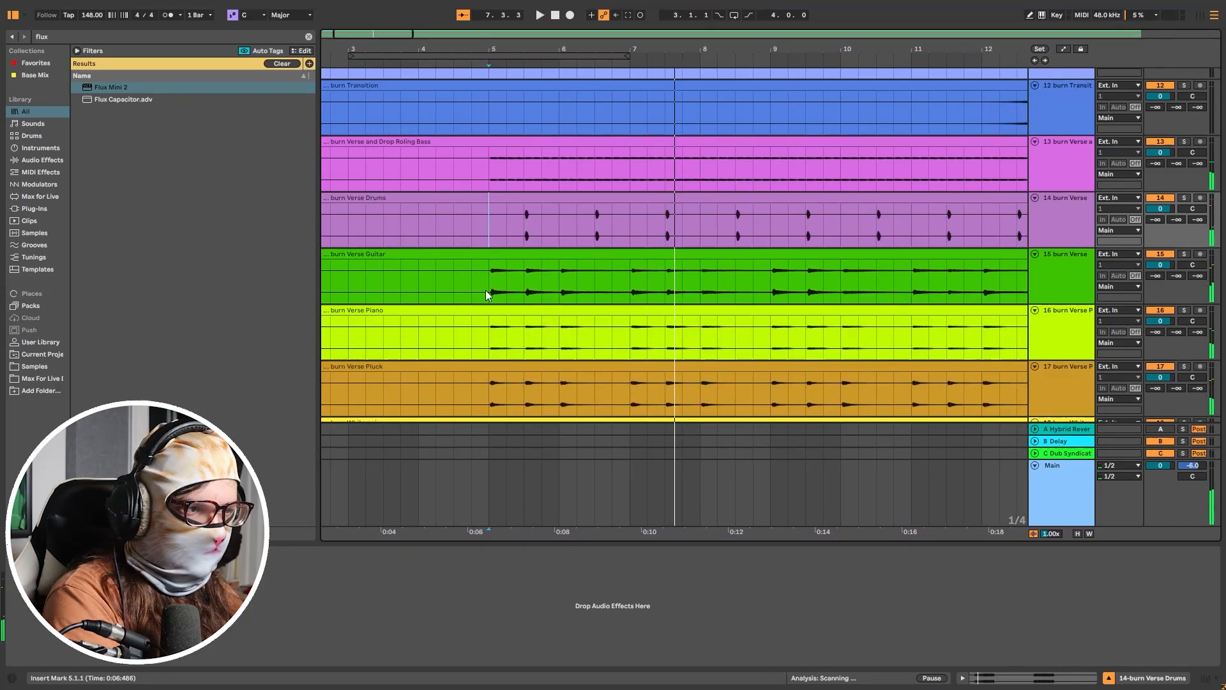
Step: Solo the burn Verse Guitar track and play it from bar 5, then stop playback
click(486, 290)
key(s)
key(space)
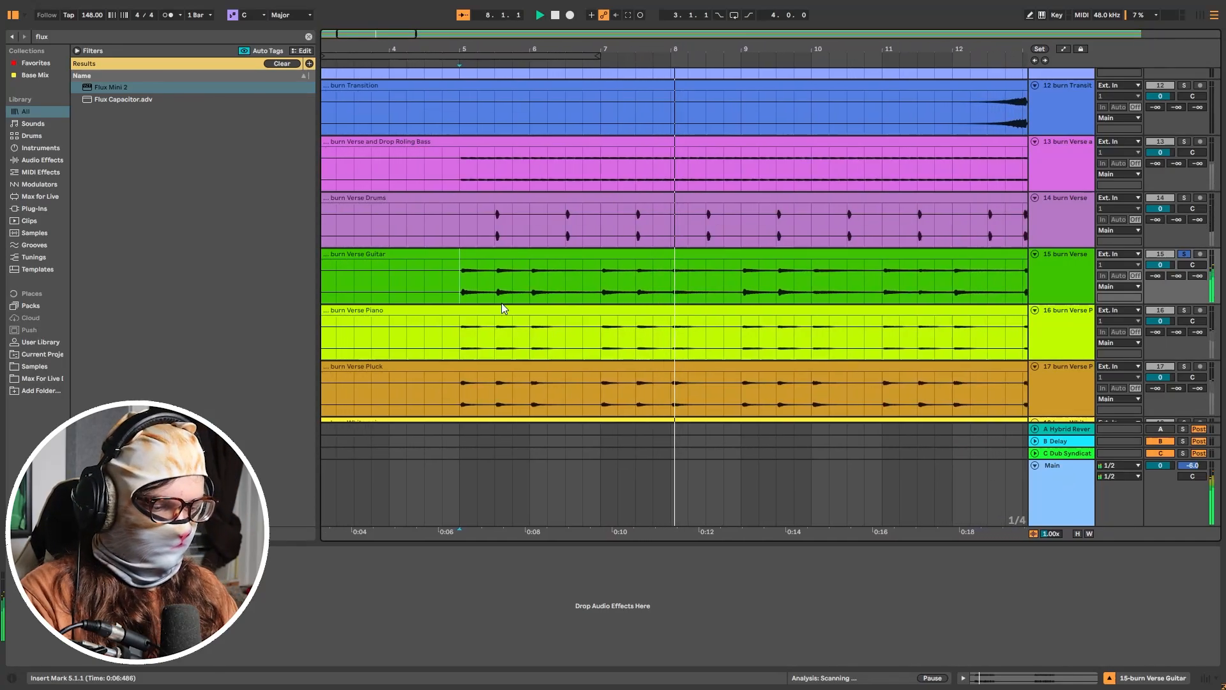
key(space)
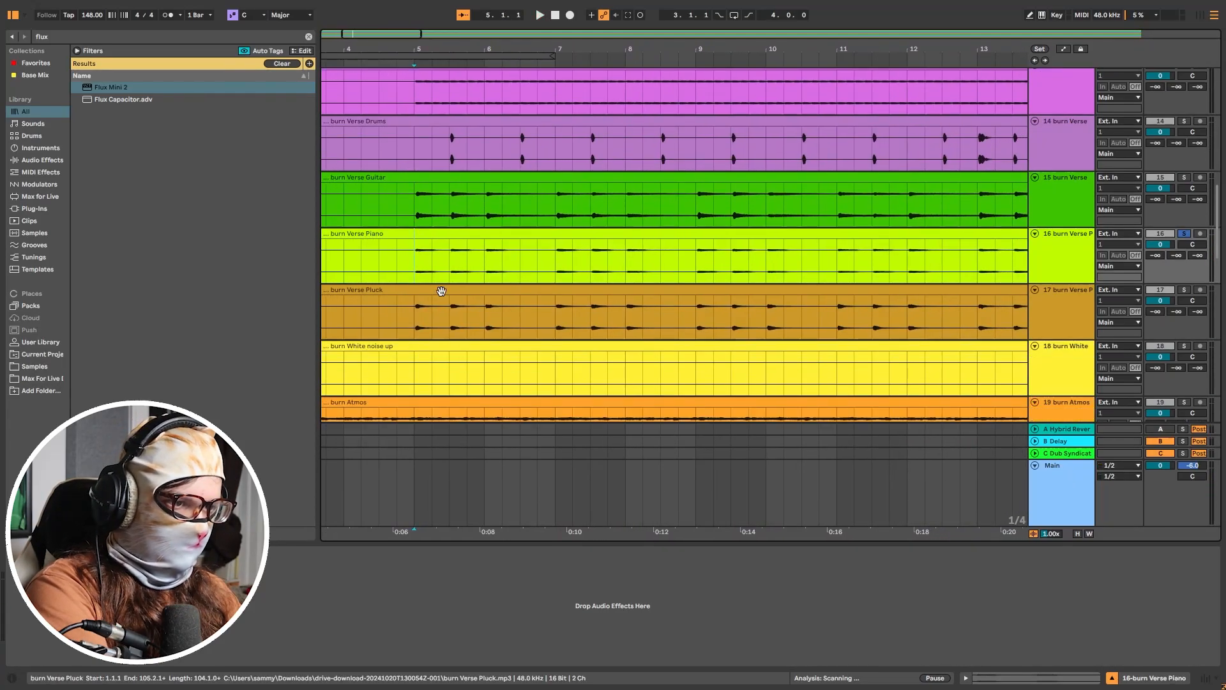
Step: Solo the burn Verse Piano track and play it from bar 5, then stop playback
scroll(439, 284, down, 5)
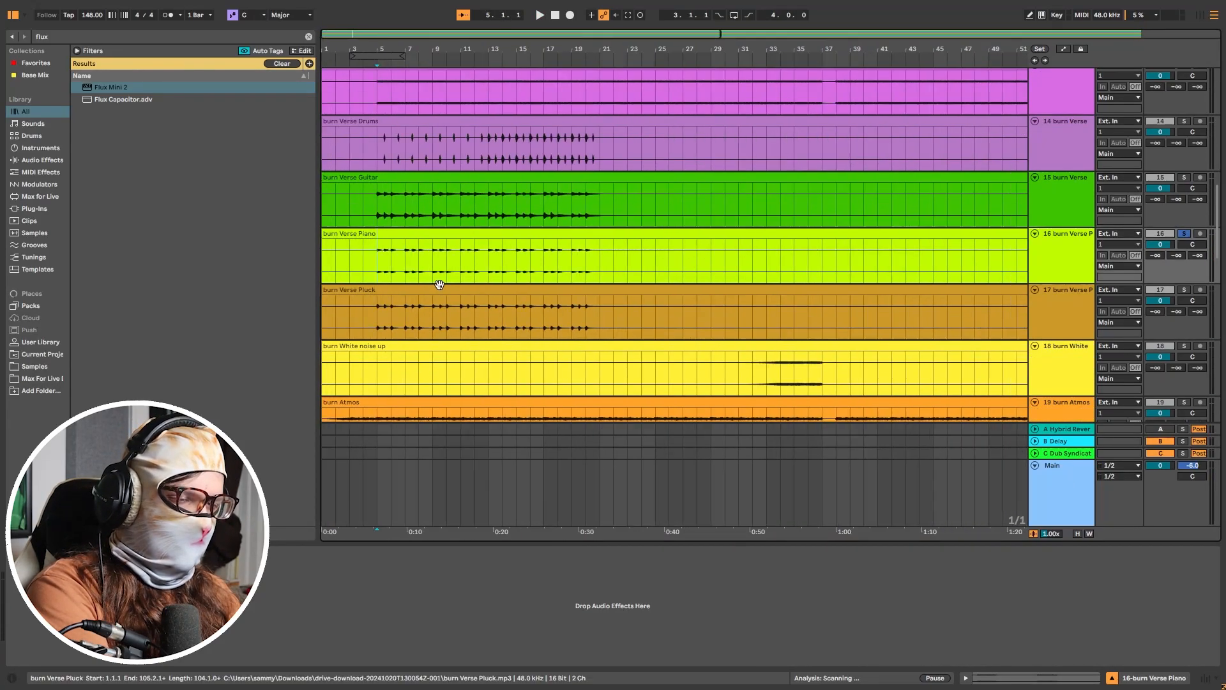
key(space)
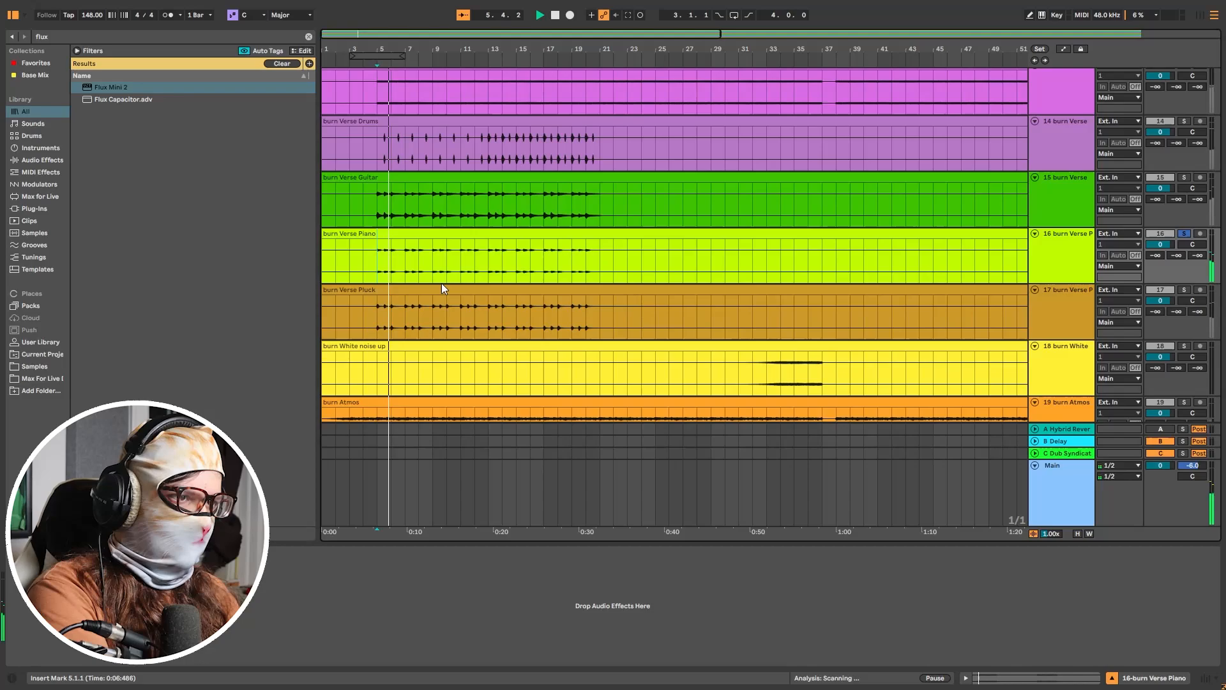
scroll(440, 285, up, 5)
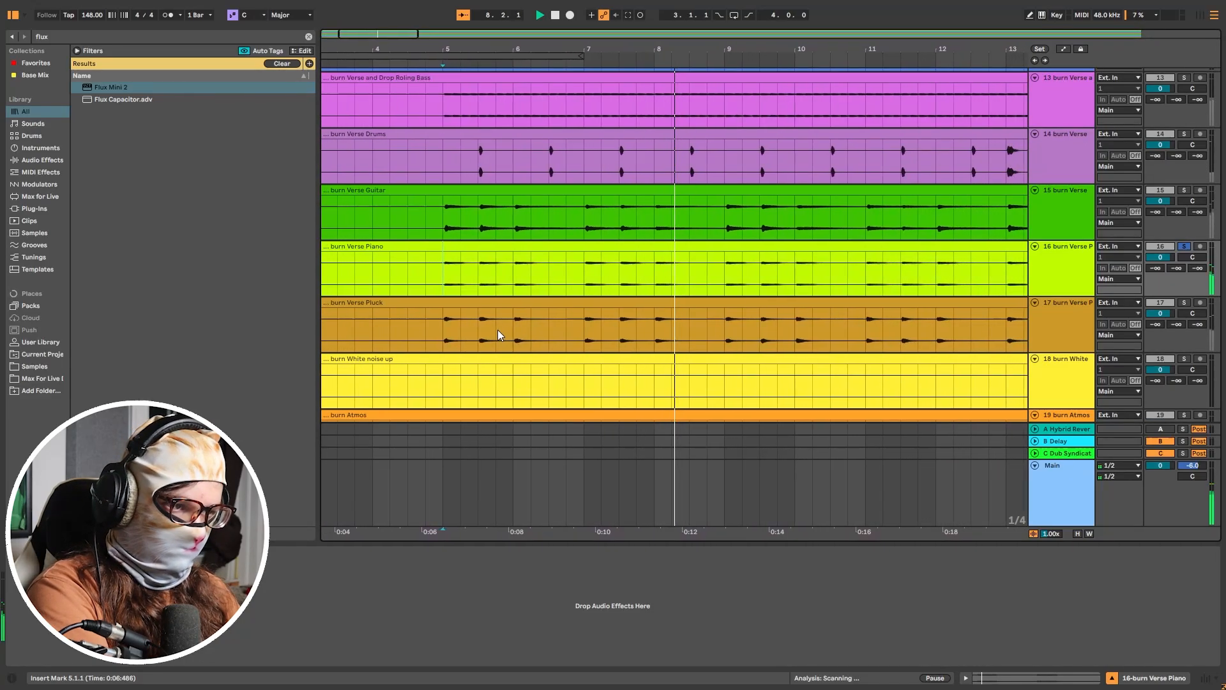
key(space)
Step: Switch the solo back to the burn Verse Guitar track and replay it from bar 5, then stop playback
click(440, 224)
key(s)
key(space)
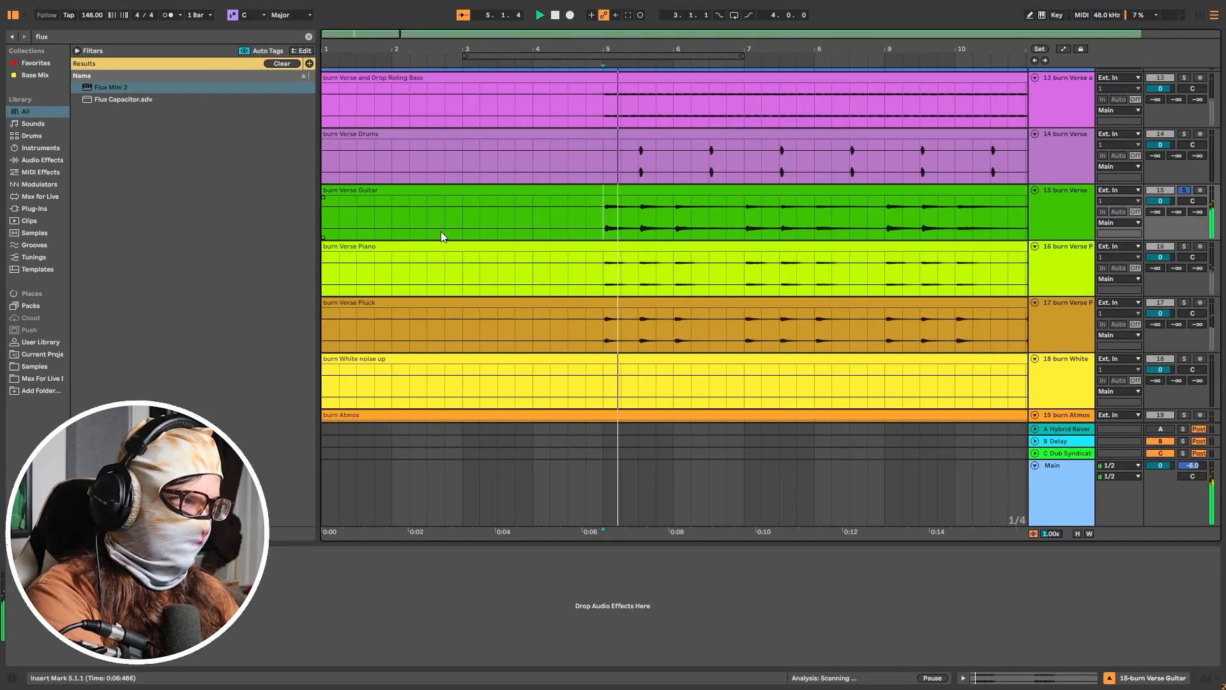
key(space)
Step: Search the browser for "agml", load AGML2 onto a new track, and select that track
click(85, 40)
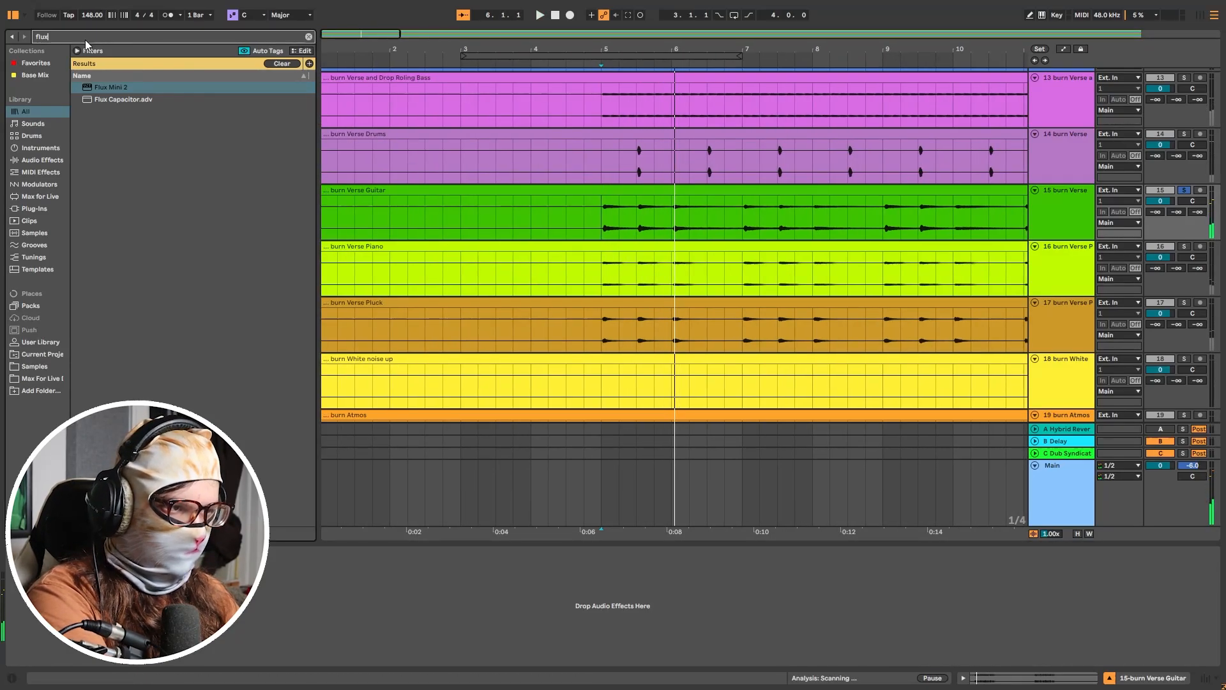
key(BackSpace)
key(BackSpace)
key(BackSpace)
key(BackSpace)
text(agml)
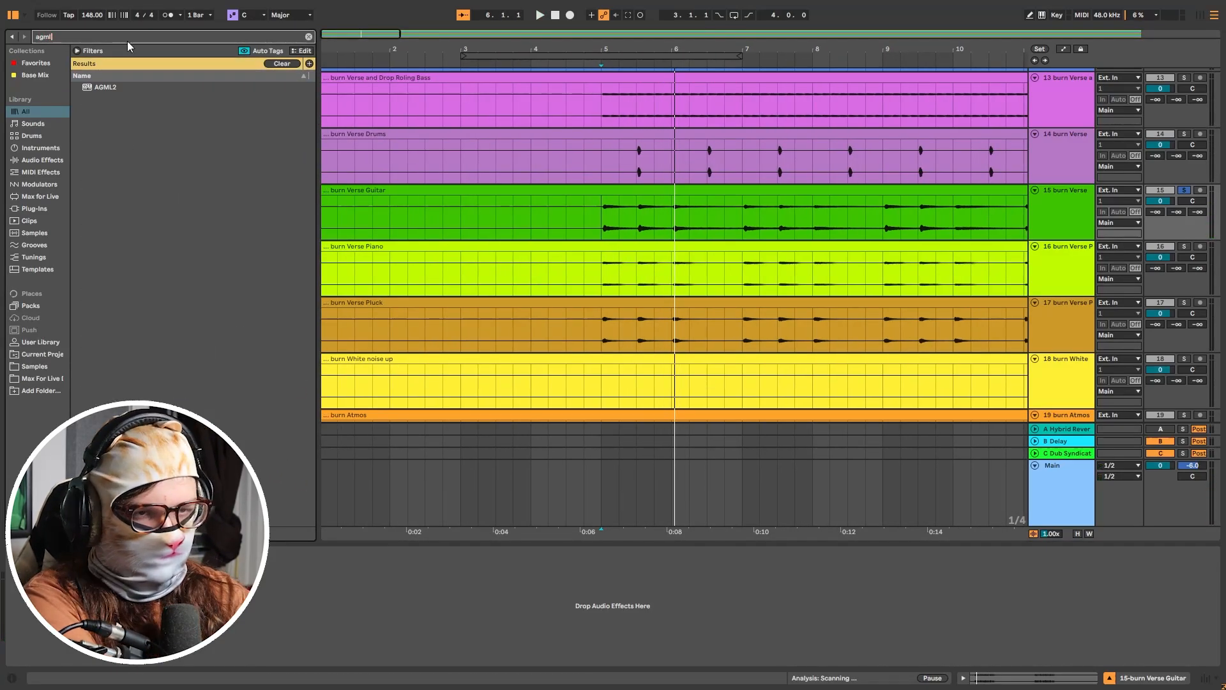
key(Down)
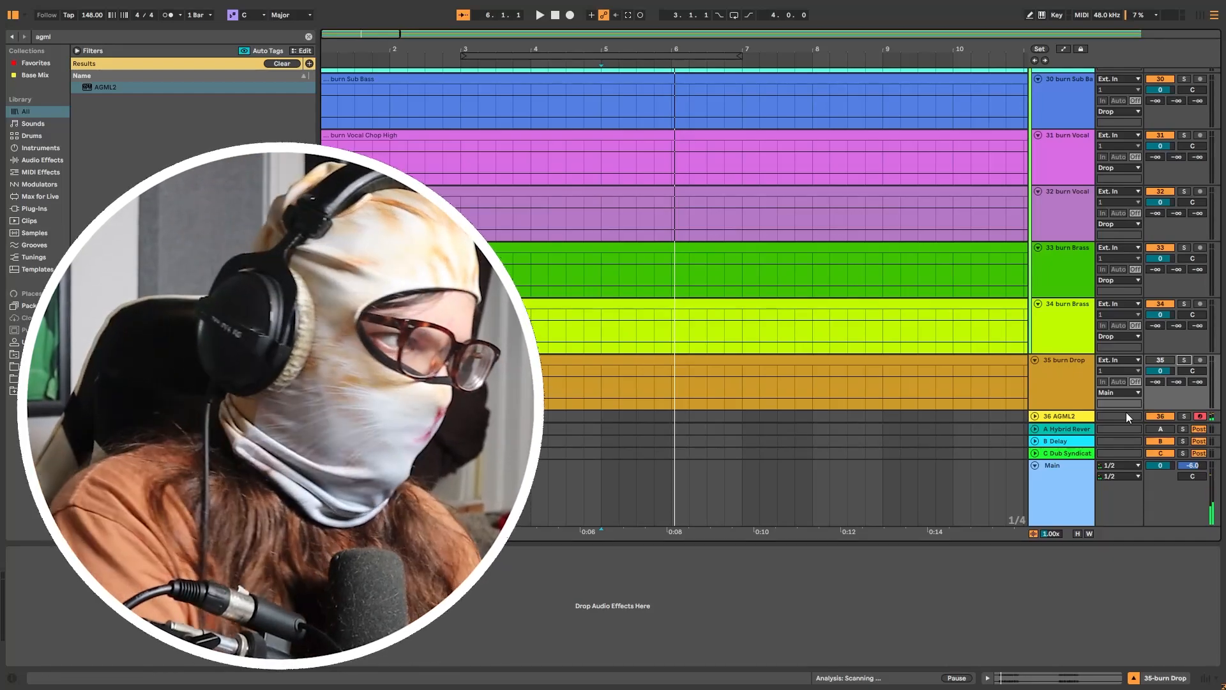
click(1088, 414)
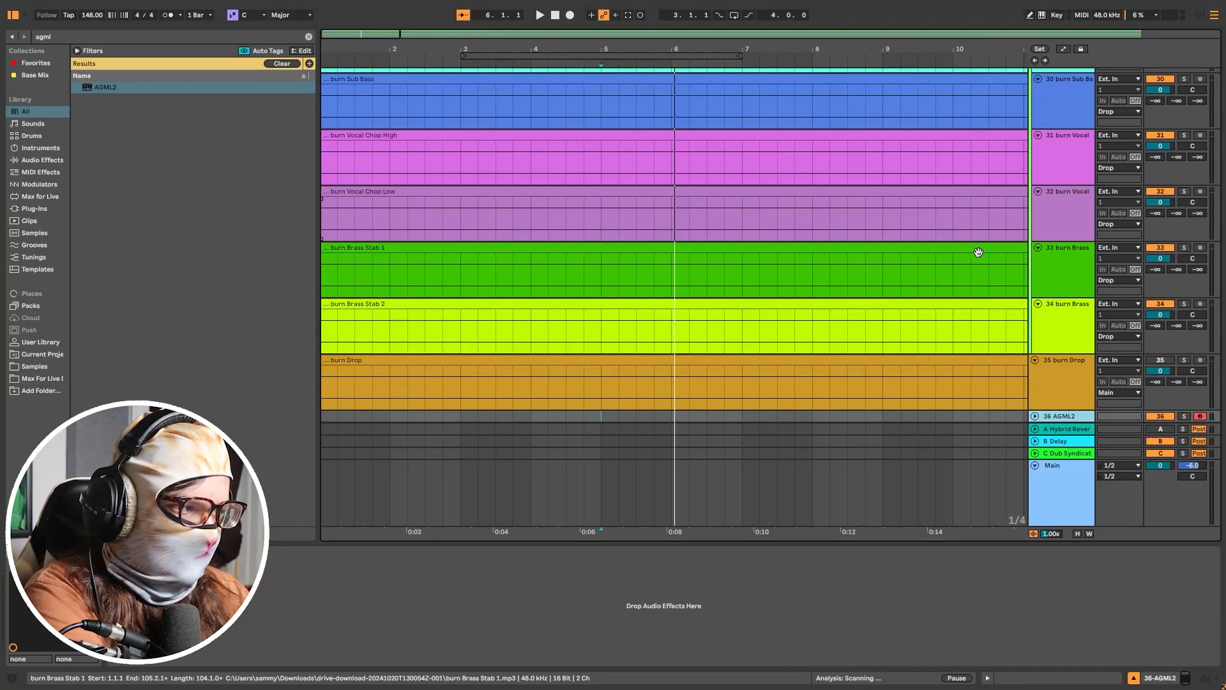
Step: Solo the burn Verse Piano track and play its part from bar 5 through bar 12, stopping playback at the end
scroll(977, 252, down, 8)
scroll(804, 133, up, 15)
key(space)
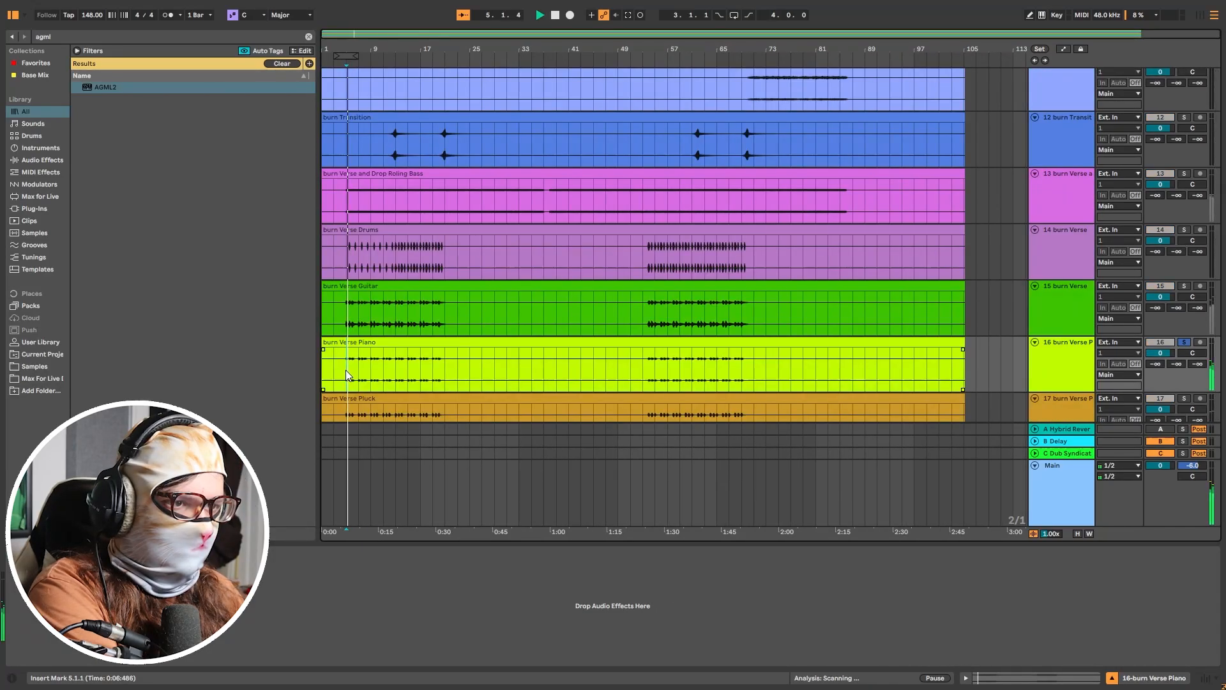
key(plus)
key(plus)
key(plus)
key(plus)
key(plus)
key(plus)
key(plus)
key(plus)
key(plus)
key(minus)
key(minus)
key(minus)
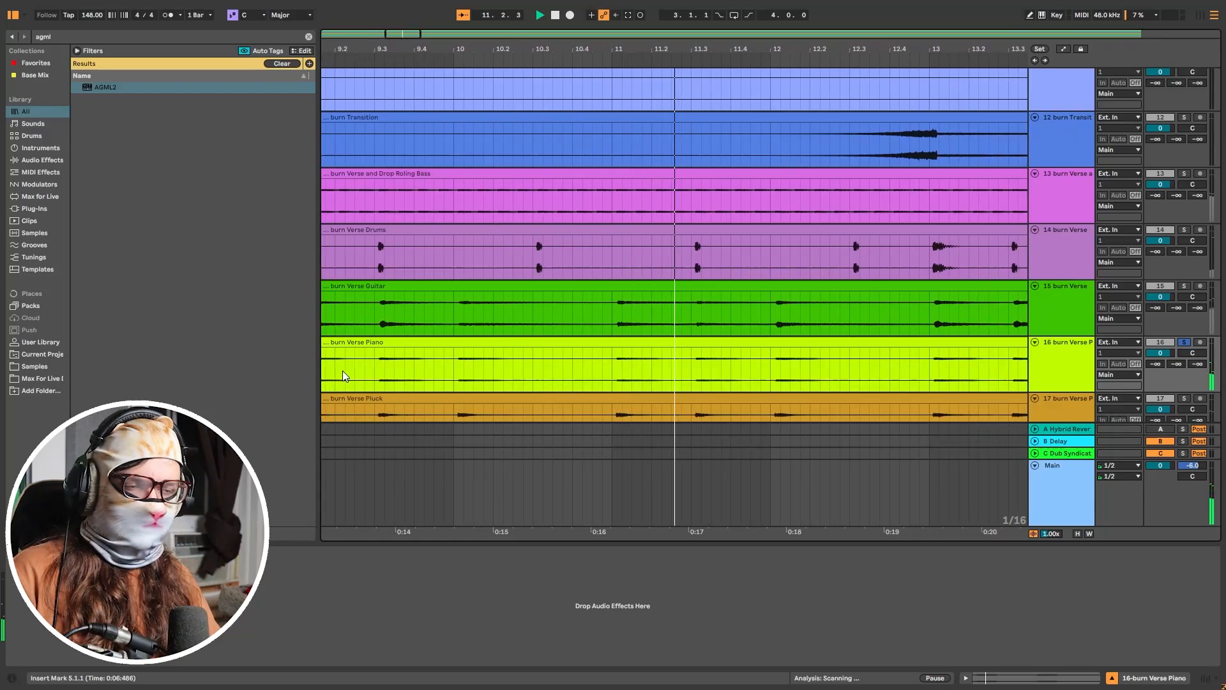
click(554, 12)
Step: Search the browser for "upright piano" and select the Upright Piano.adg preset
click(70, 40)
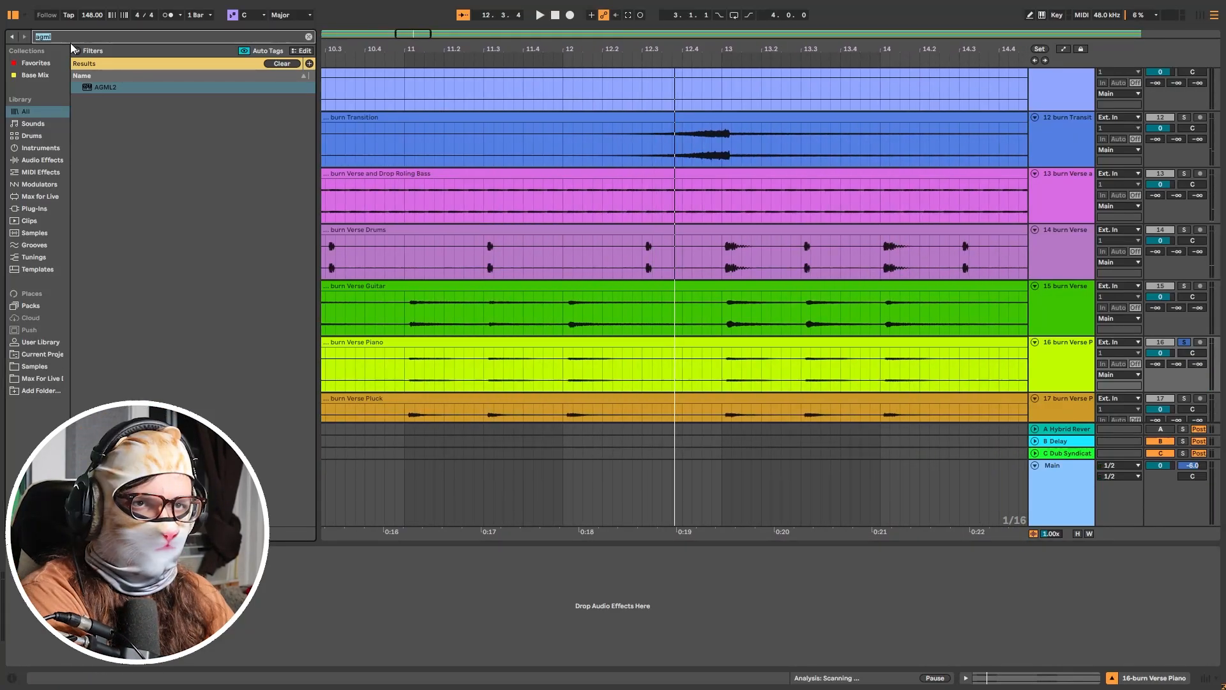
text(upright piano)
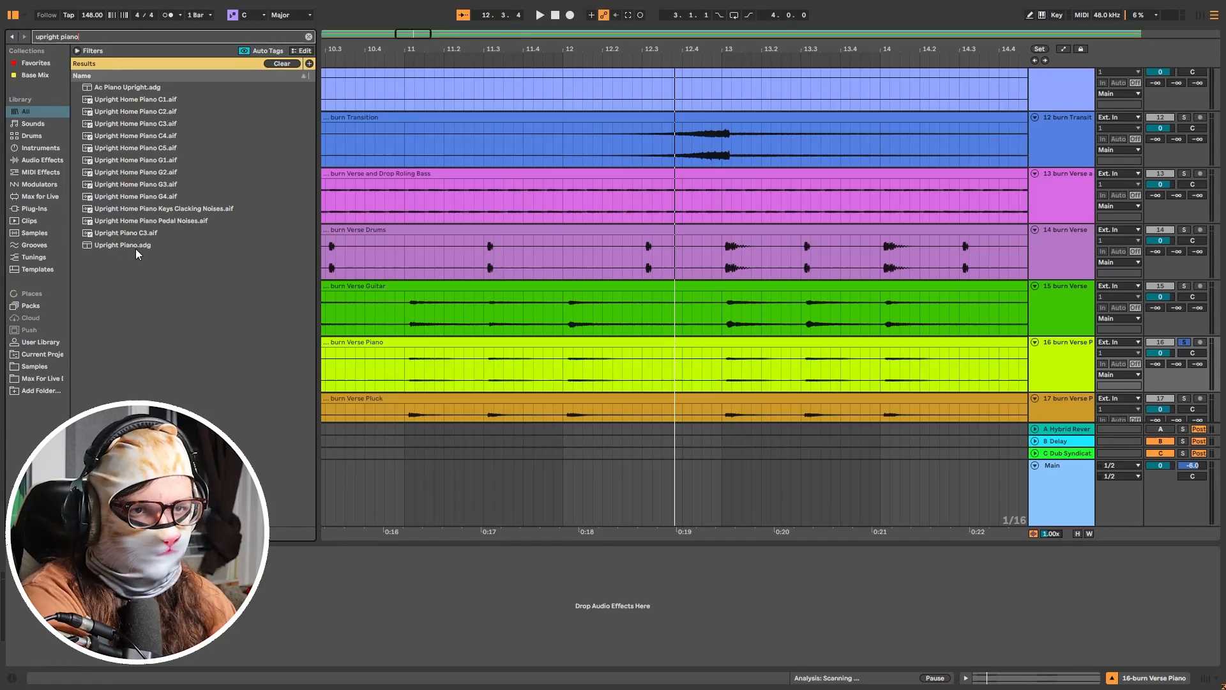
click(164, 246)
scroll(661, 331, down, 2)
scroll(661, 327, down, 1)
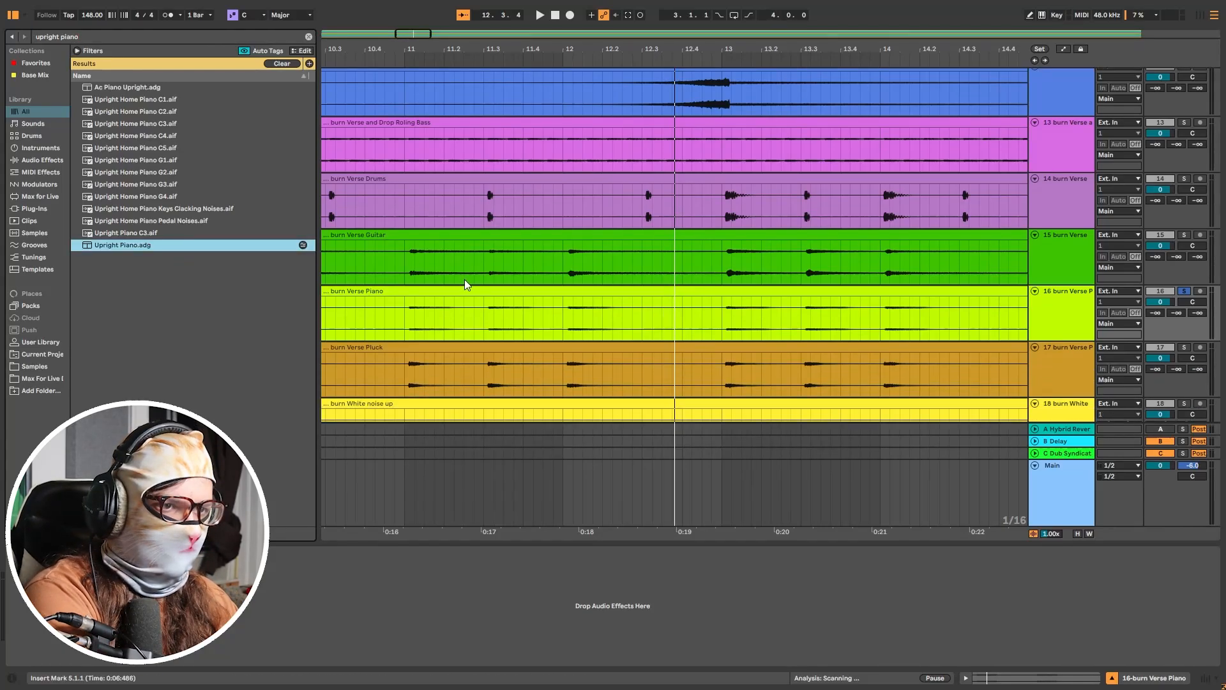
Step: Replay the soloed burn Verse Piano track from bar 5
key(space)
scroll(627, 288, down, 1)
scroll(601, 285, right, 1)
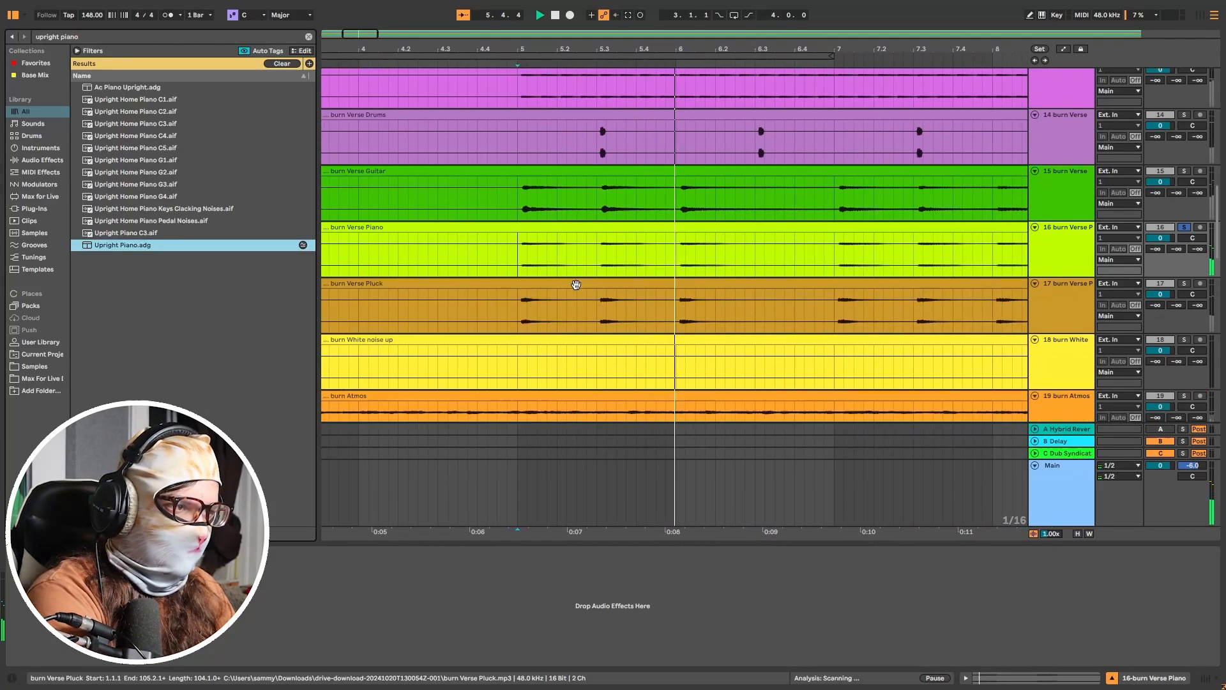
Step: Switch the solo to the burn Verse Pluck track and play it from bar 5
click(518, 319)
key(space)
scroll(517, 319, down, 4)
key(space)
scroll(528, 307, left, 2)
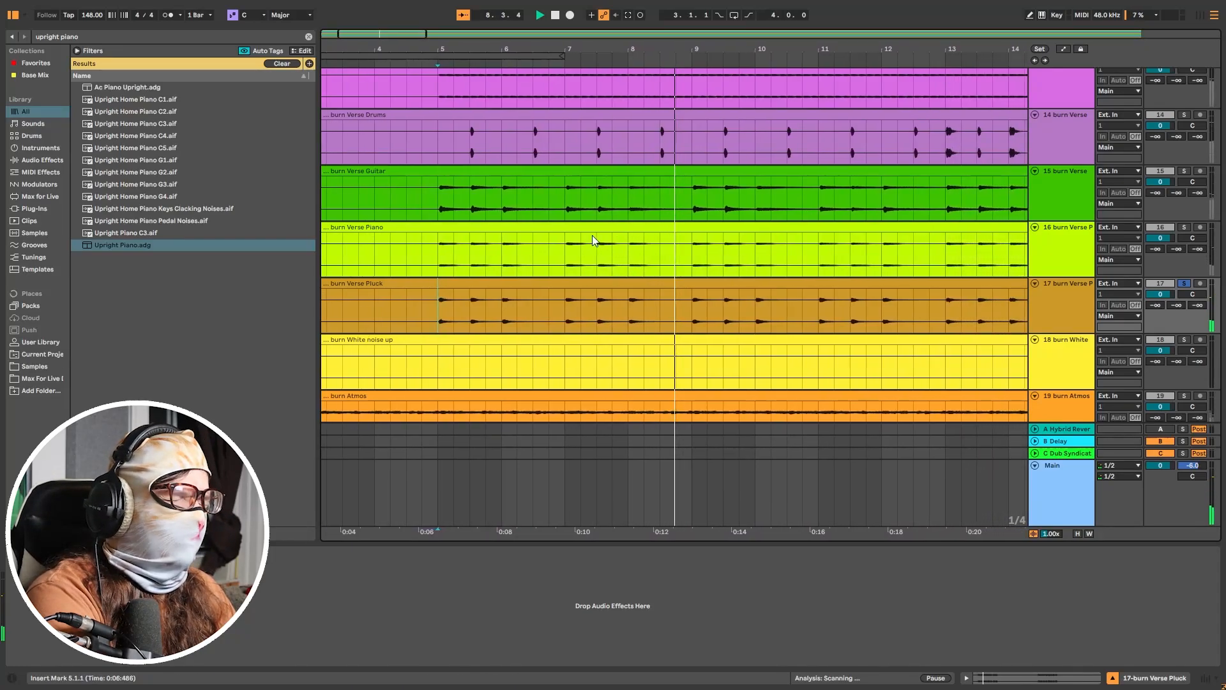
scroll(632, 243, up, 1)
scroll(845, 350, up, 6)
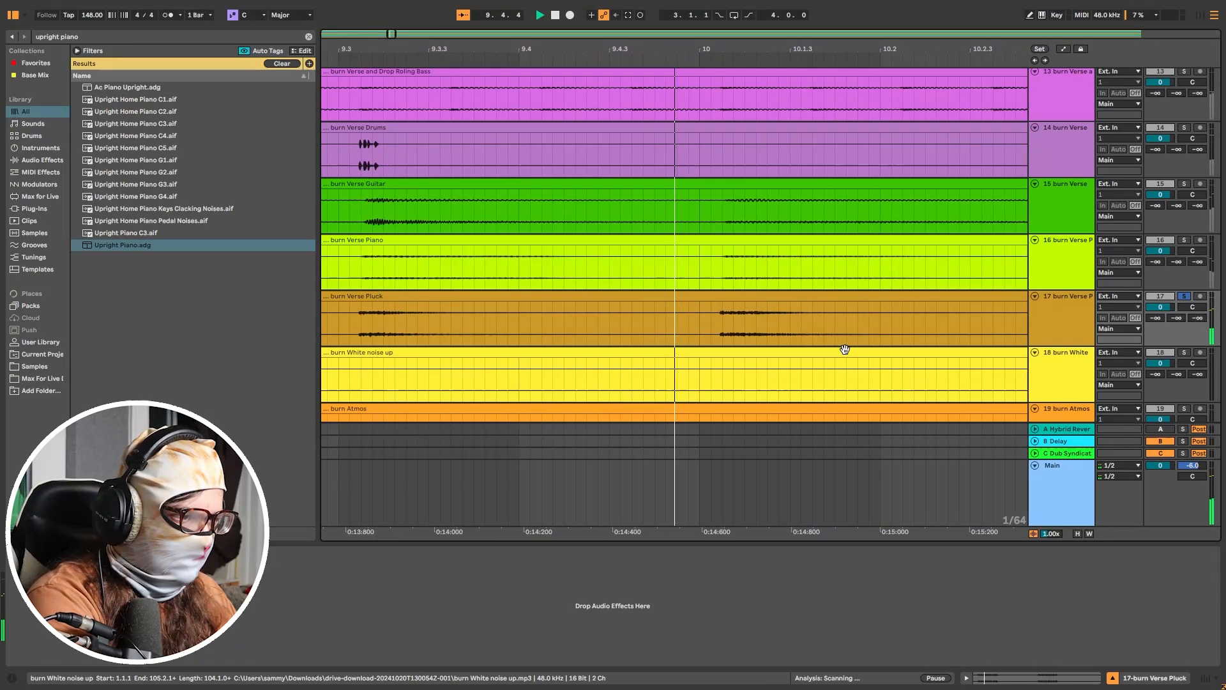
scroll(845, 349, down, 8)
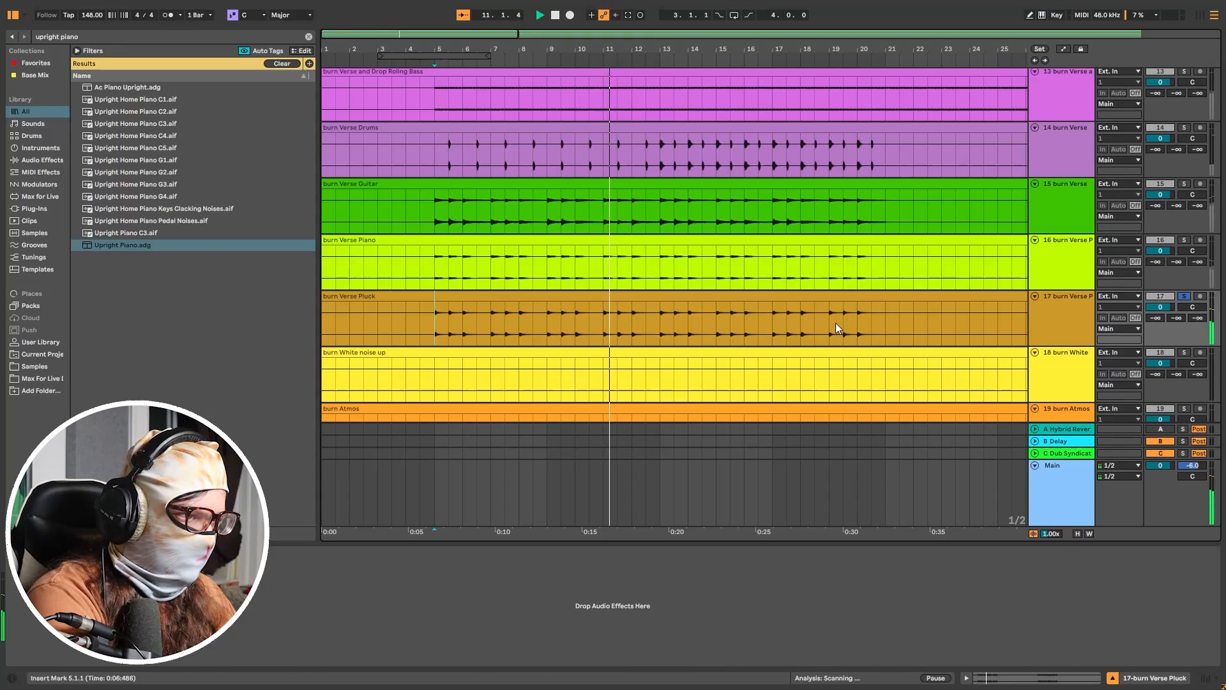
scroll(731, 283, down, 4)
scroll(735, 281, down, 5)
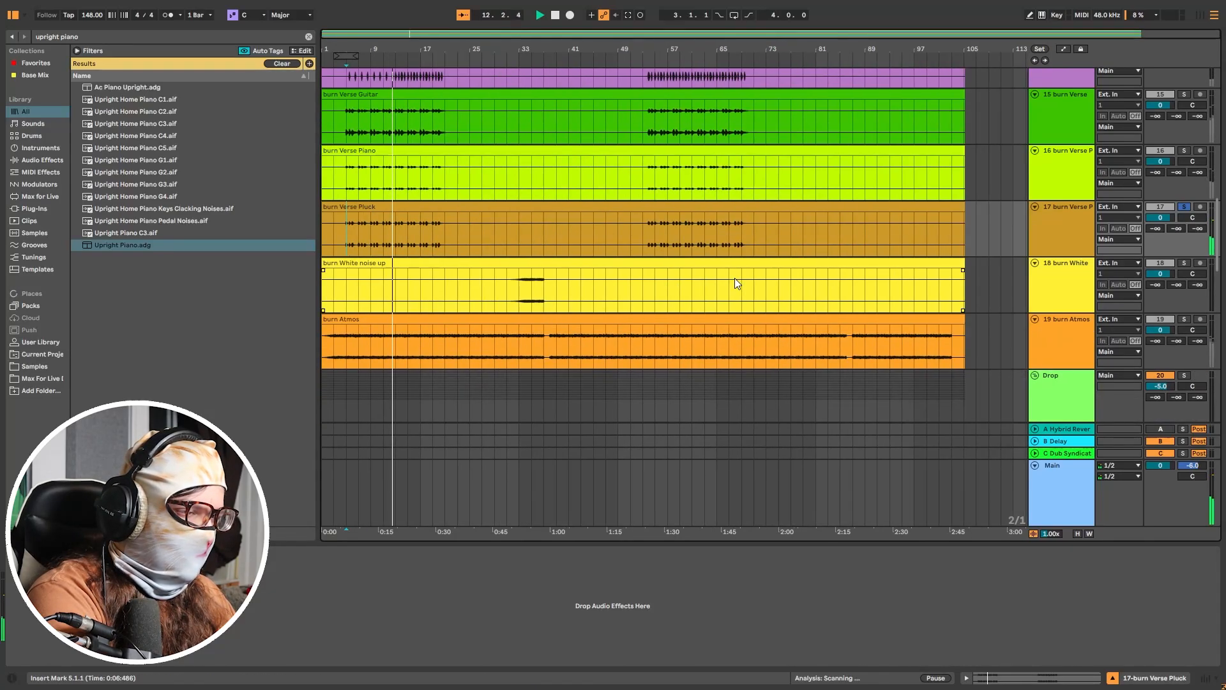
Step: Switch the solo to the burn Verse Drums track and play it from bar 5
scroll(517, 271, up, 6)
click(348, 199)
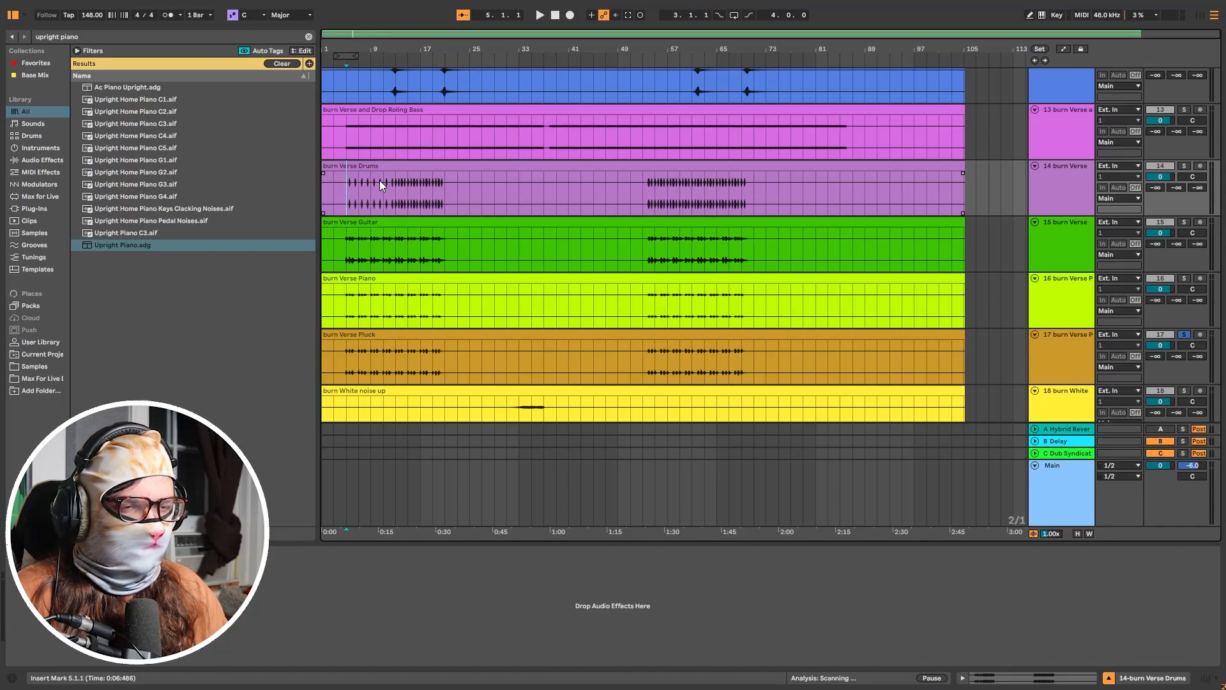
key(s)
key(space)
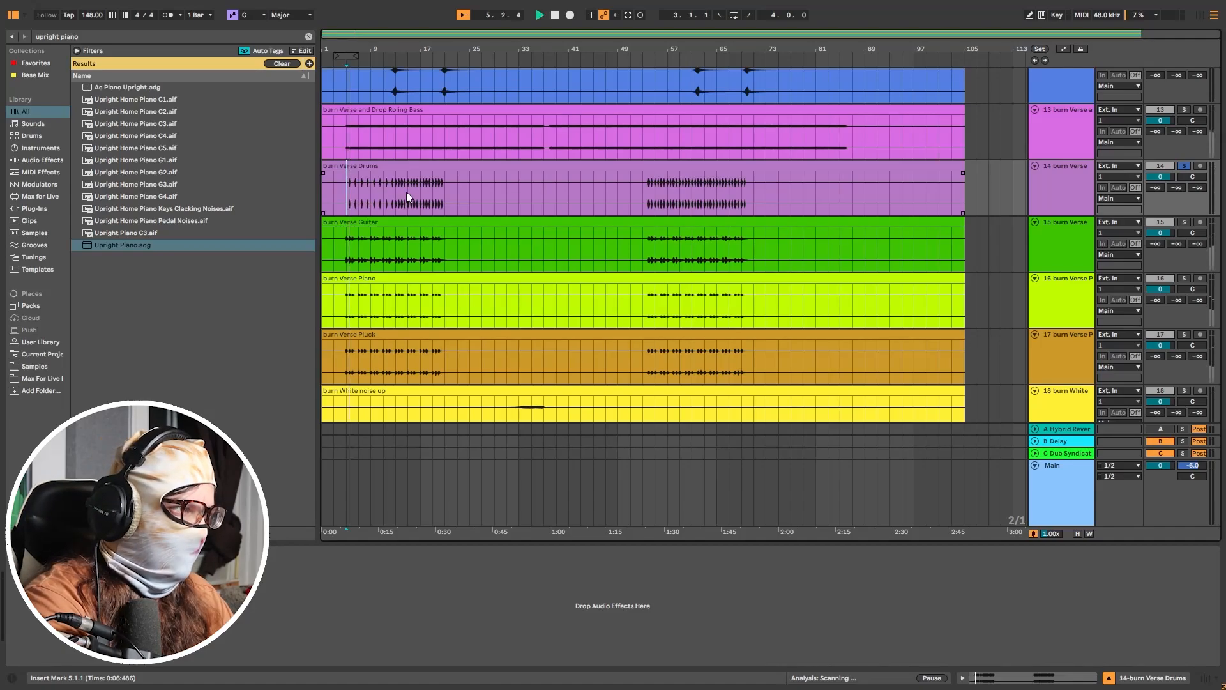
key(z)
key(x)
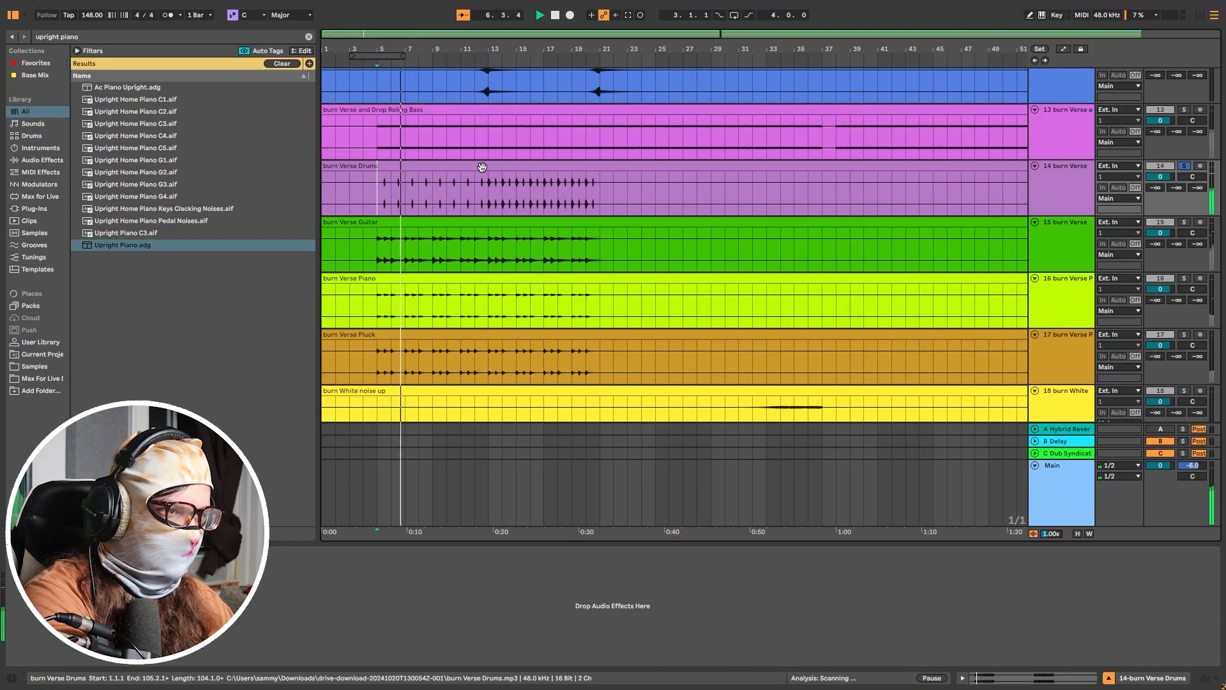
Step: Play the soloed burn Verse Drums track from bar 12, then stop playback
click(477, 197)
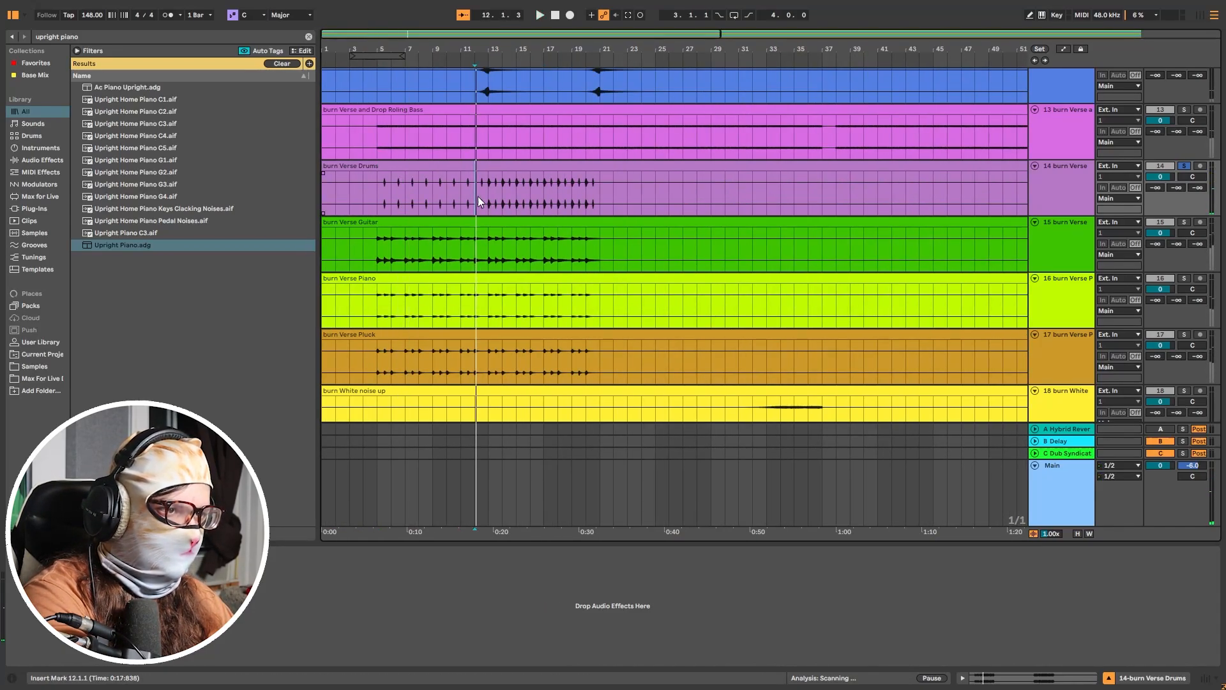
key(space)
key(z)
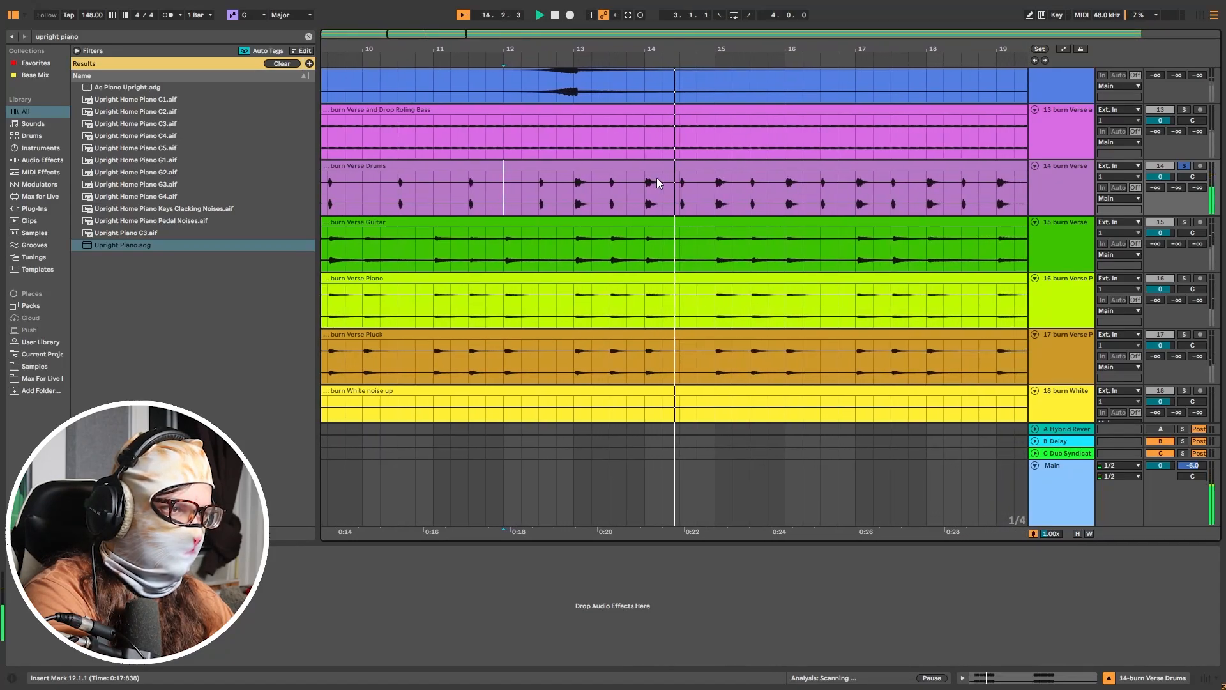
scroll(661, 181, down, 8)
key(space)
Step: Turn off the burn Verse Drums solo and play the full mix from bar 53
click(646, 202)
scroll(599, 289, up, 5)
scroll(600, 289, up, 5)
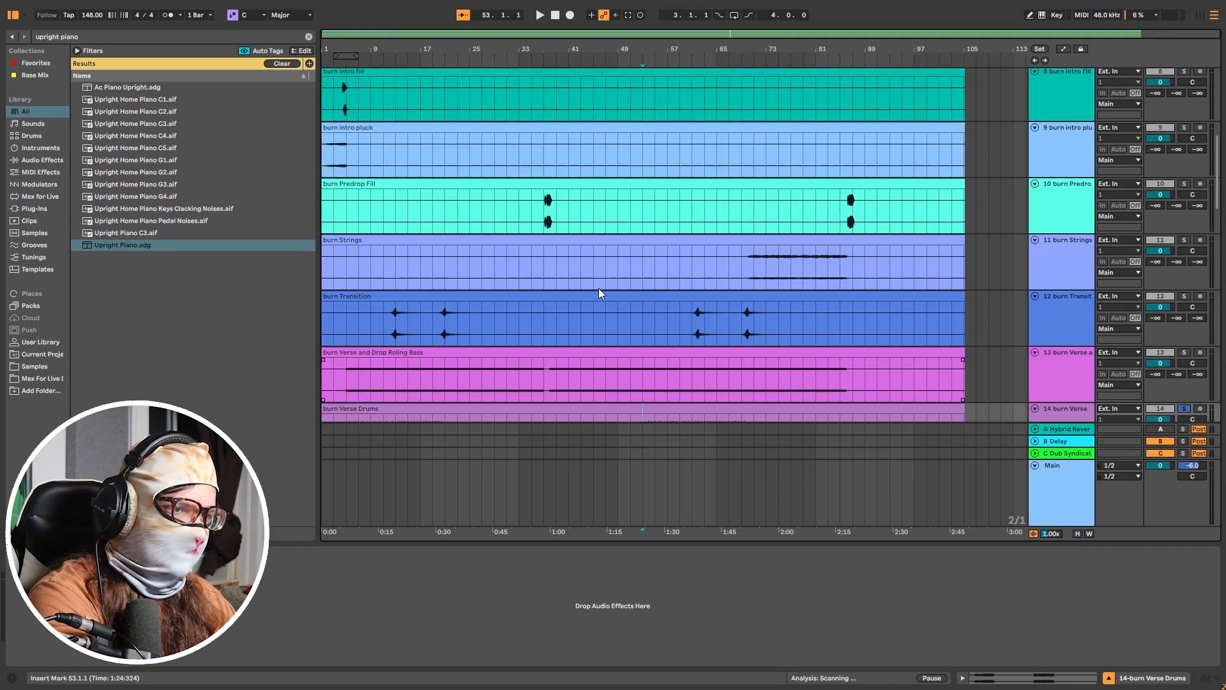
key(space)
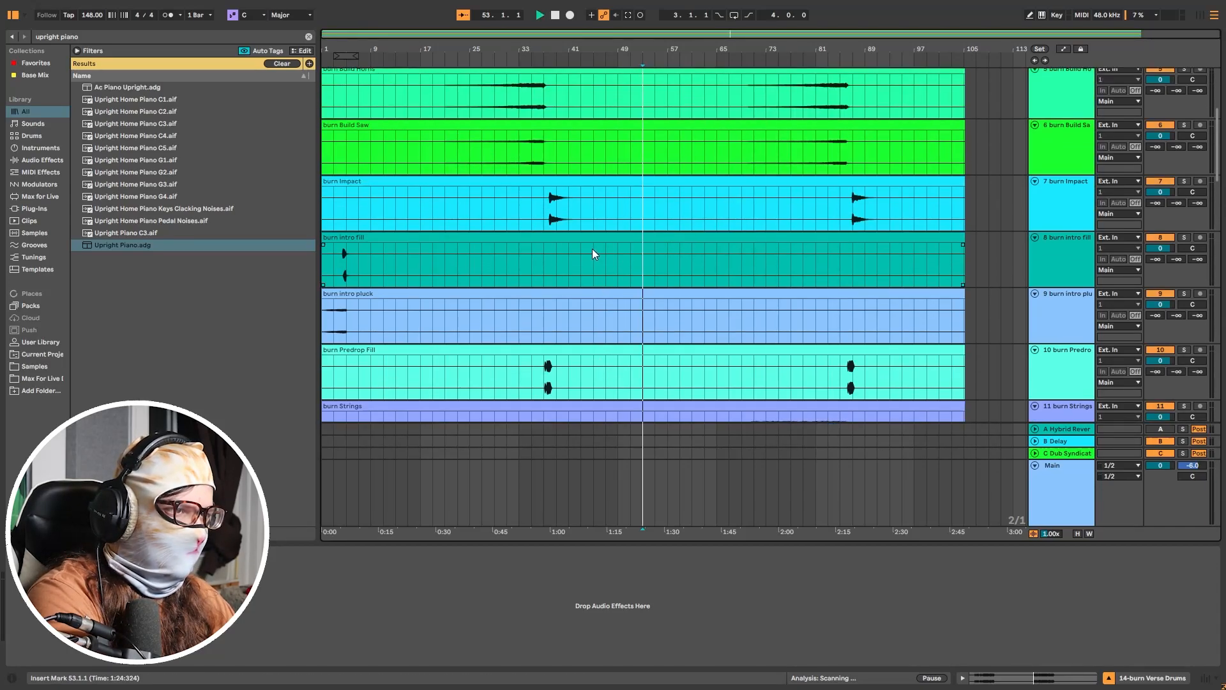
scroll(677, 239, down, 3)
scroll(679, 246, down, 2)
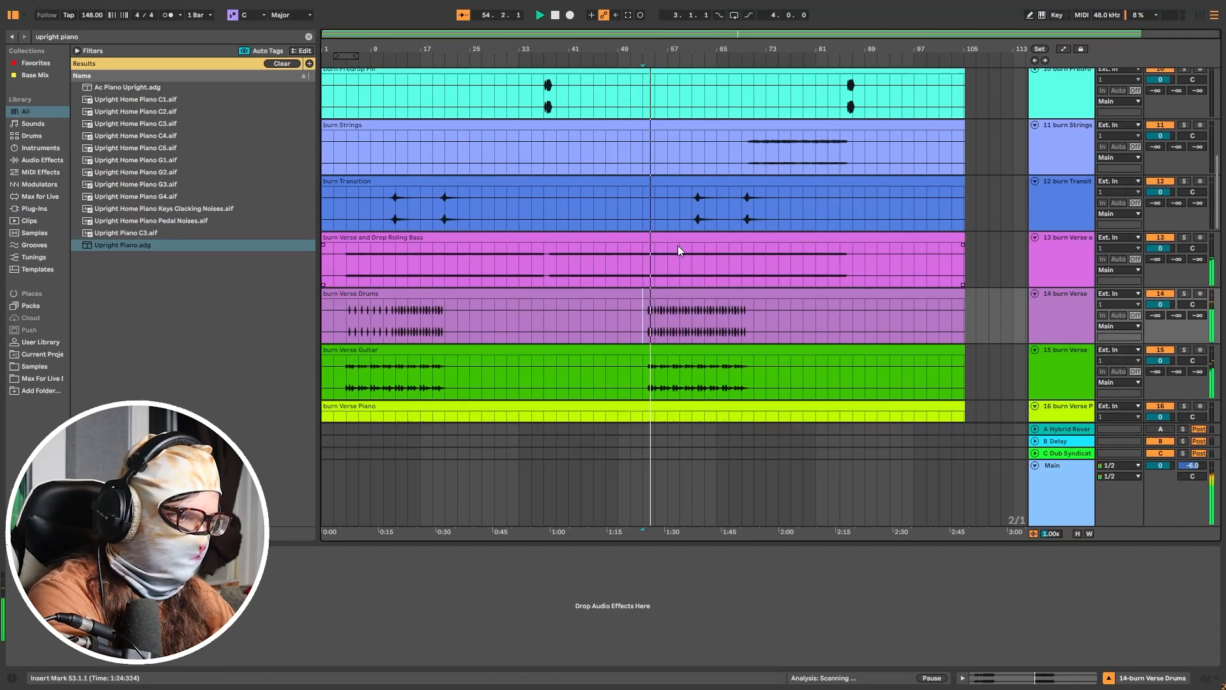
ctrl+scroll(677, 246, up, 5)
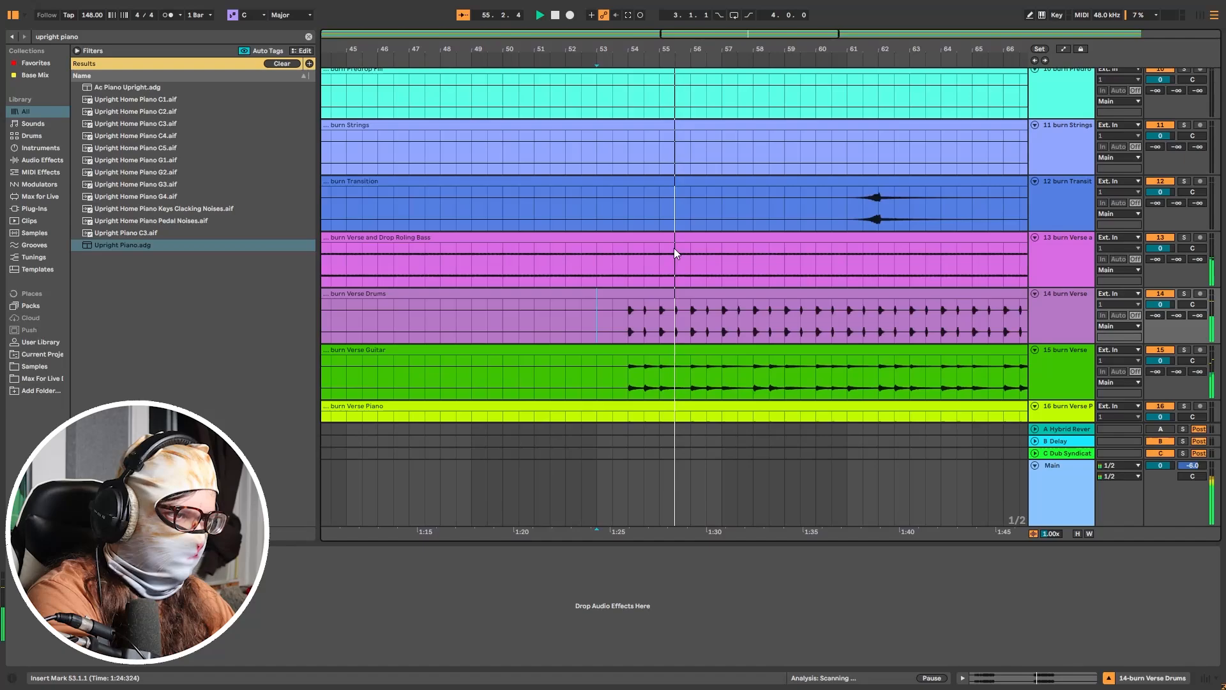
Step: Restart full-mix playback at the start of the second verse drums, bar 54
click(603, 325)
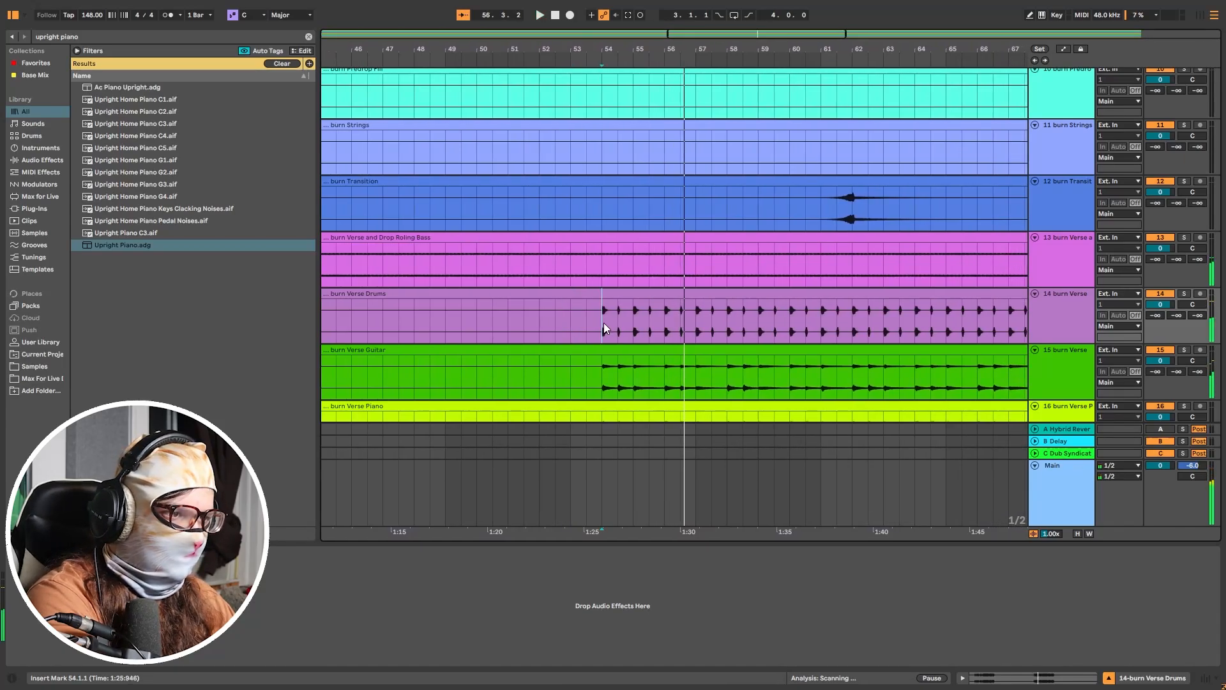
key(space)
key(space)
ctrl+scroll(604, 324, down, 5)
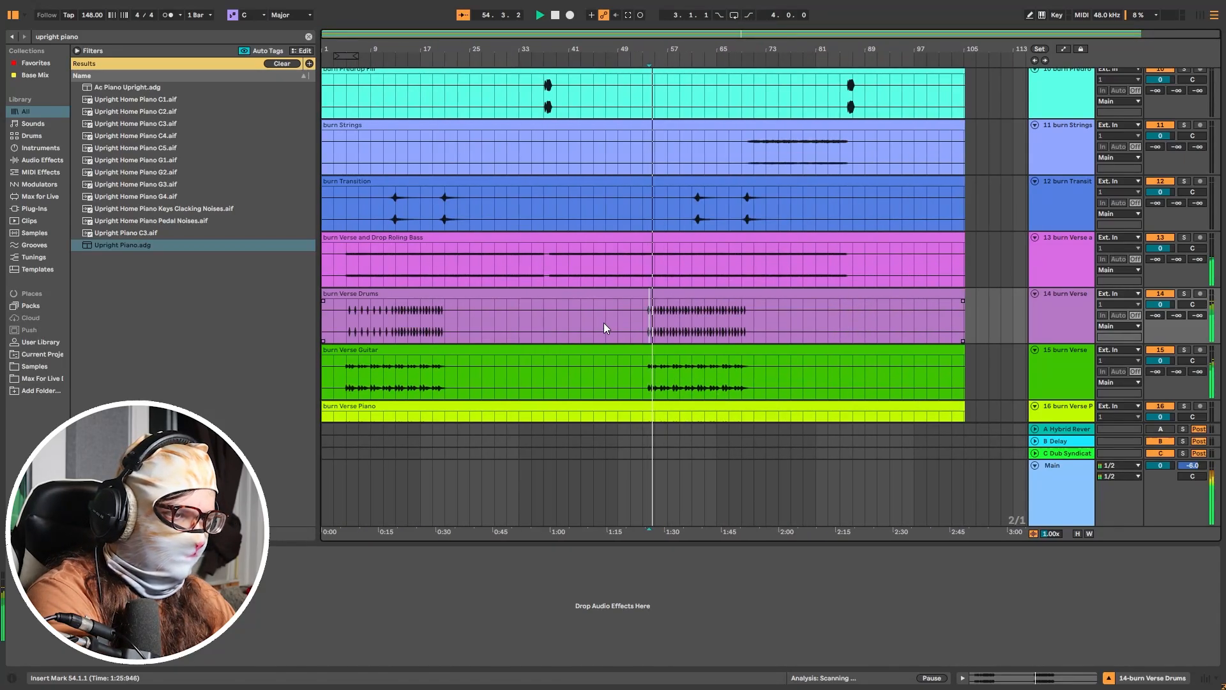
Step: Play the first verse in the full mix from bar 13 and again from bar 5, then stop playback
click(393, 333)
key(space)
key(space)
click(348, 332)
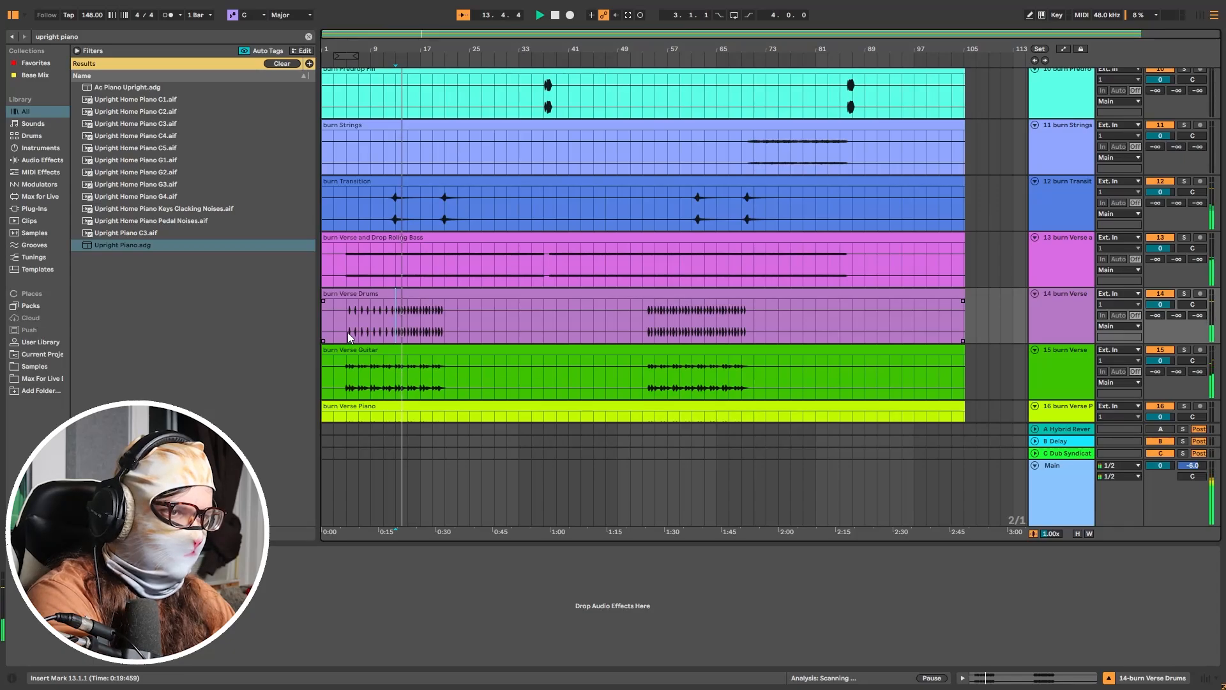
key(space)
key(space)
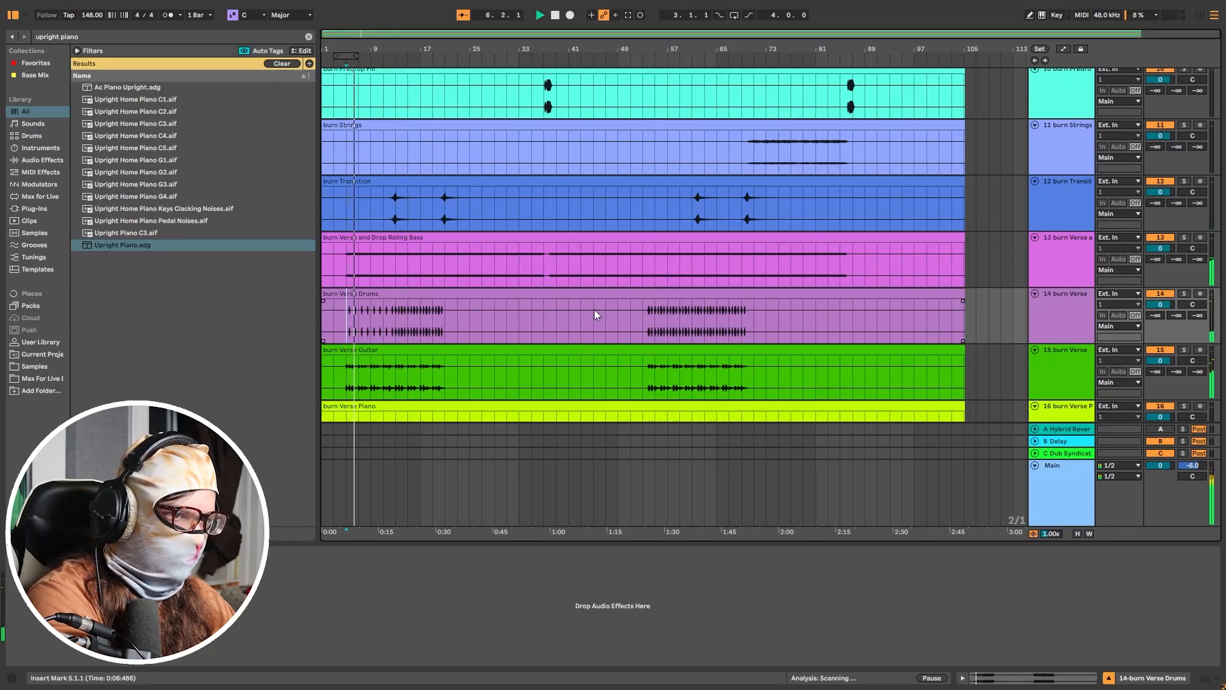
key(space)
Step: Replay the second verse in the full mix from bar 54, then stop playback
scroll(645, 329, up, 3)
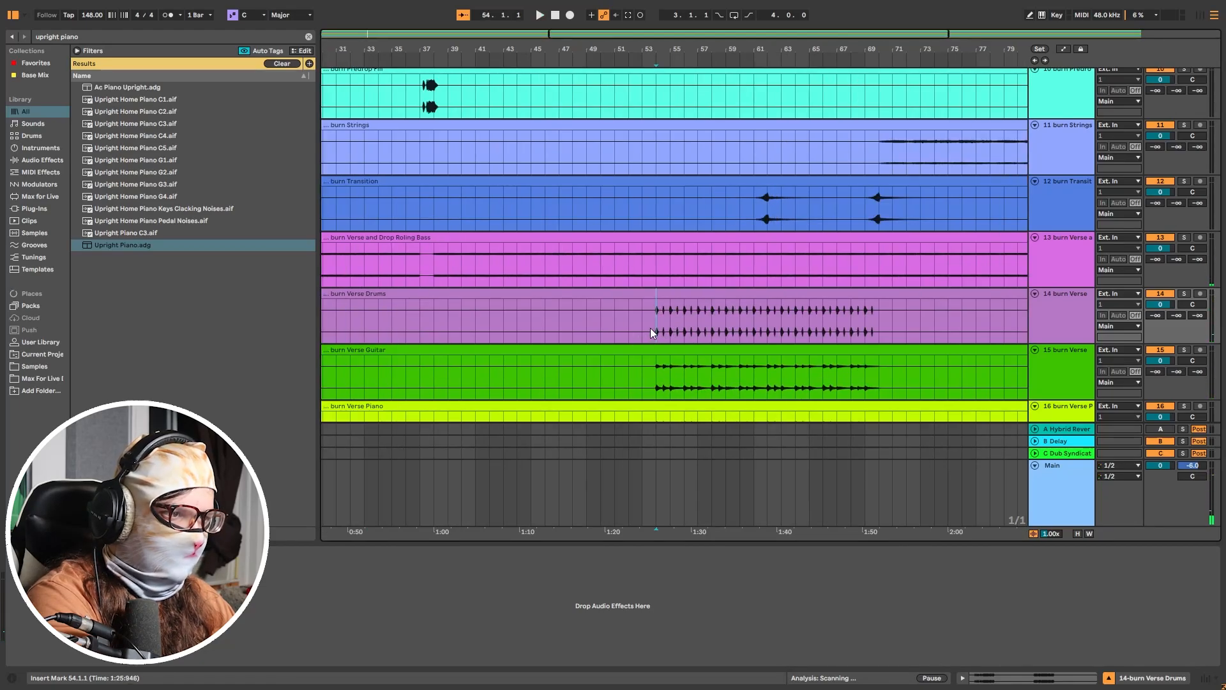
click(650, 328)
key(space)
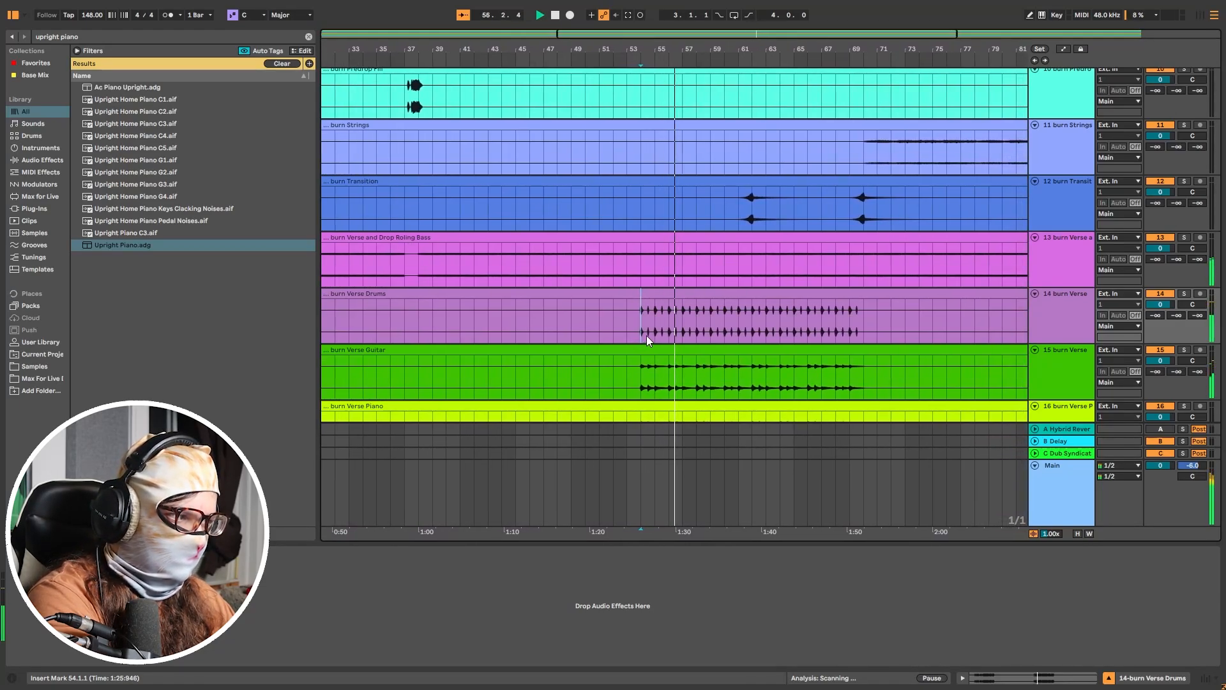
key(space)
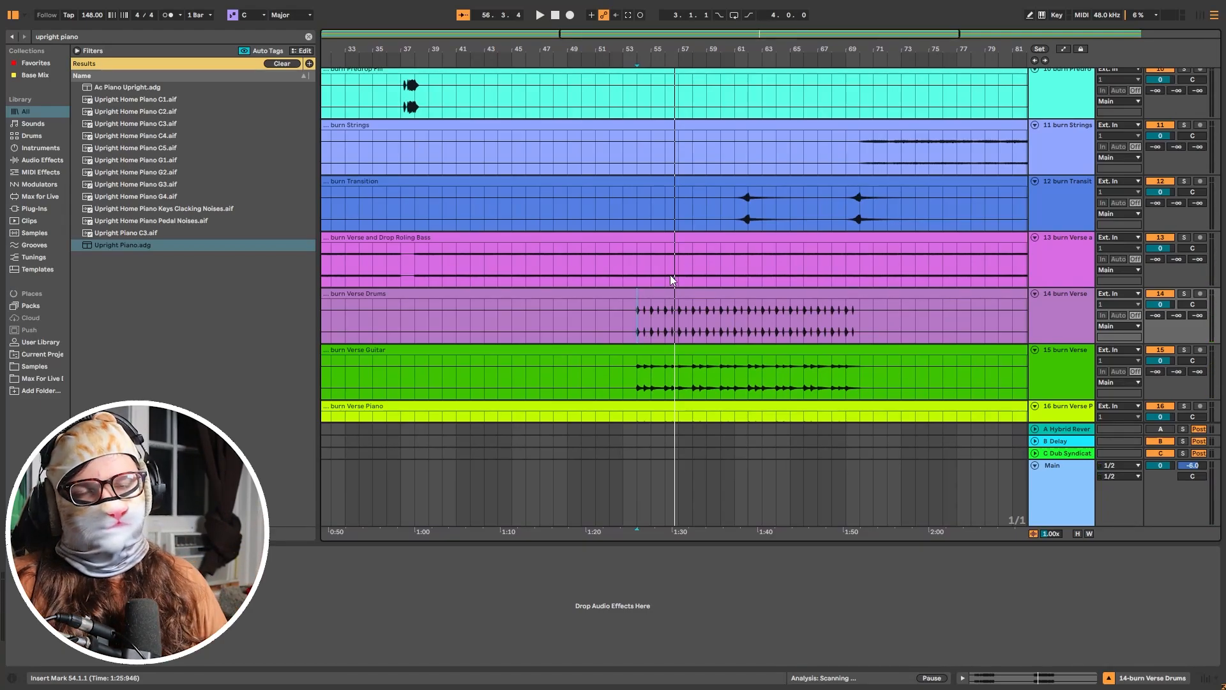
scroll(669, 274, down, 5)
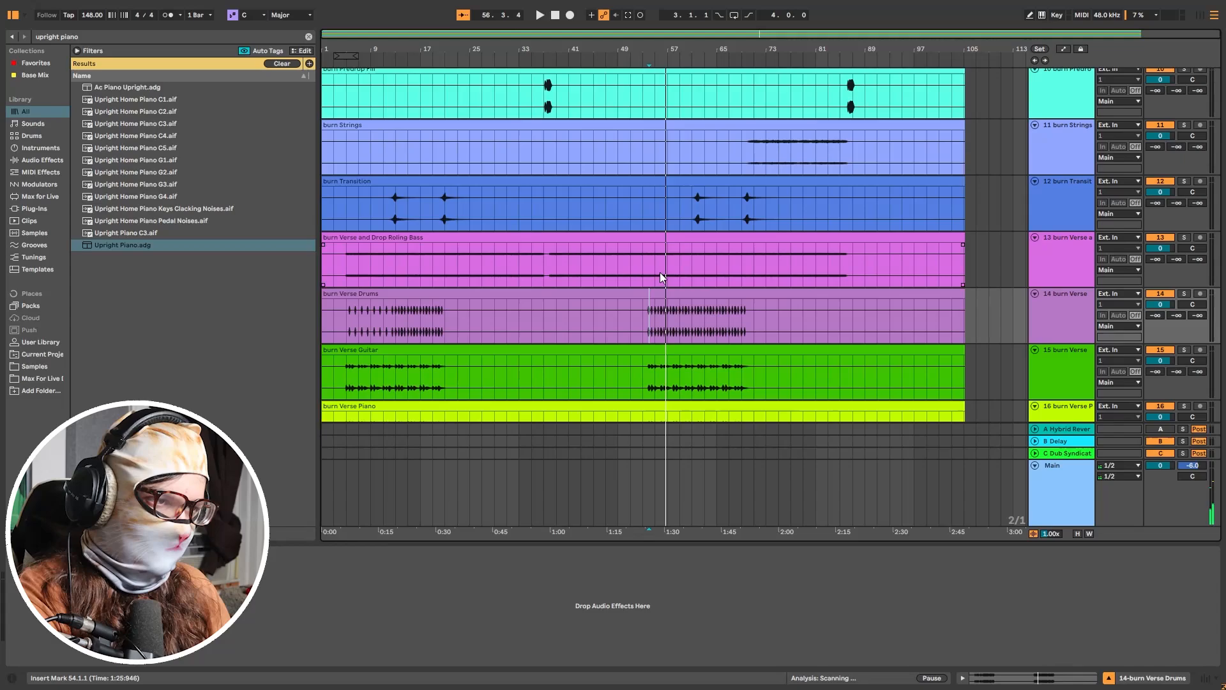
Step: Play the full mix from bar 5, skipping ahead to bar 19 and bar 31
click(334, 326)
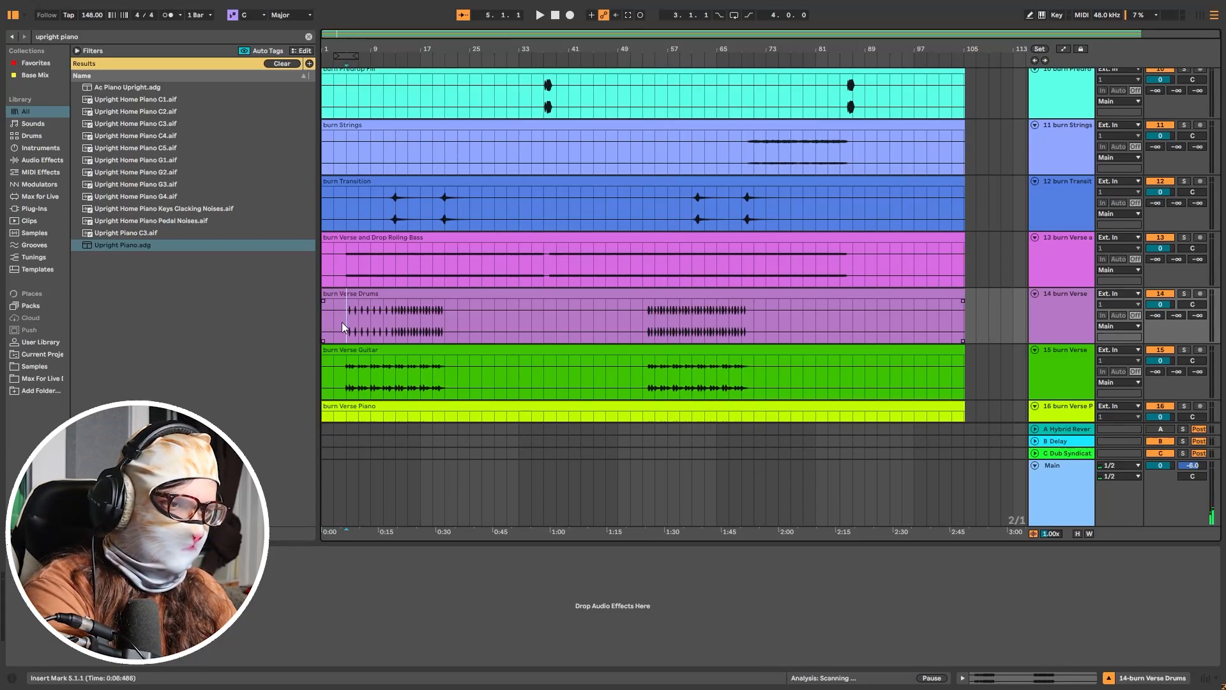
key(space)
click(451, 331)
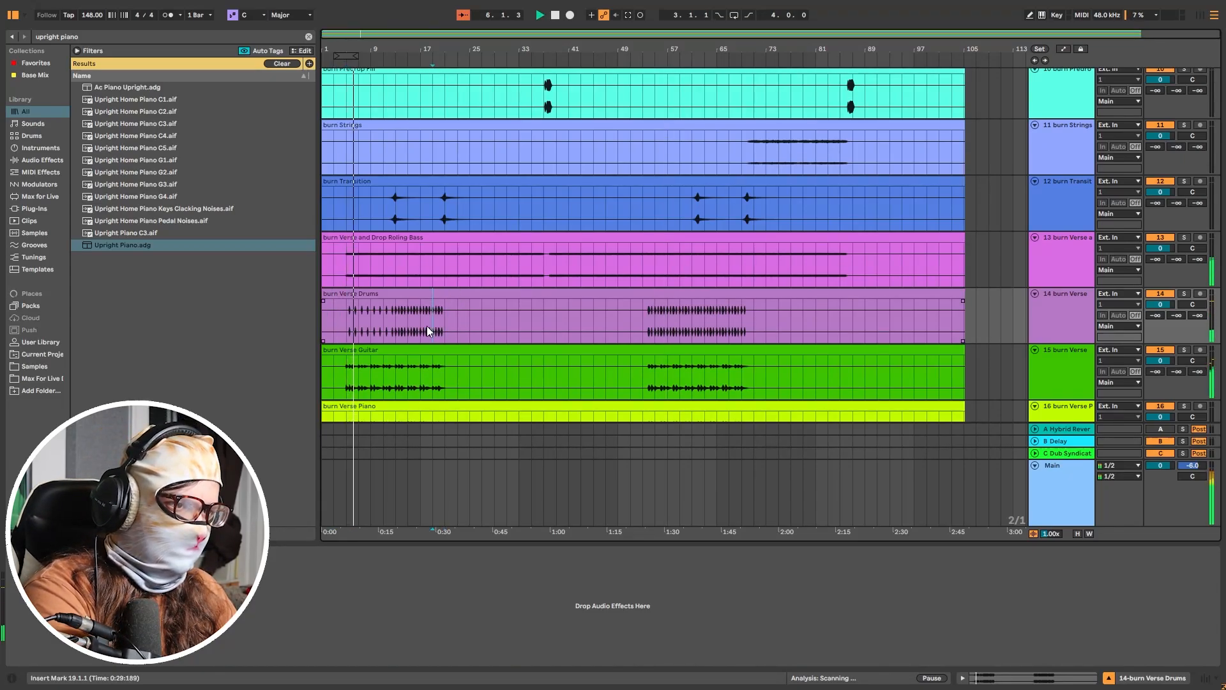
click(432, 326)
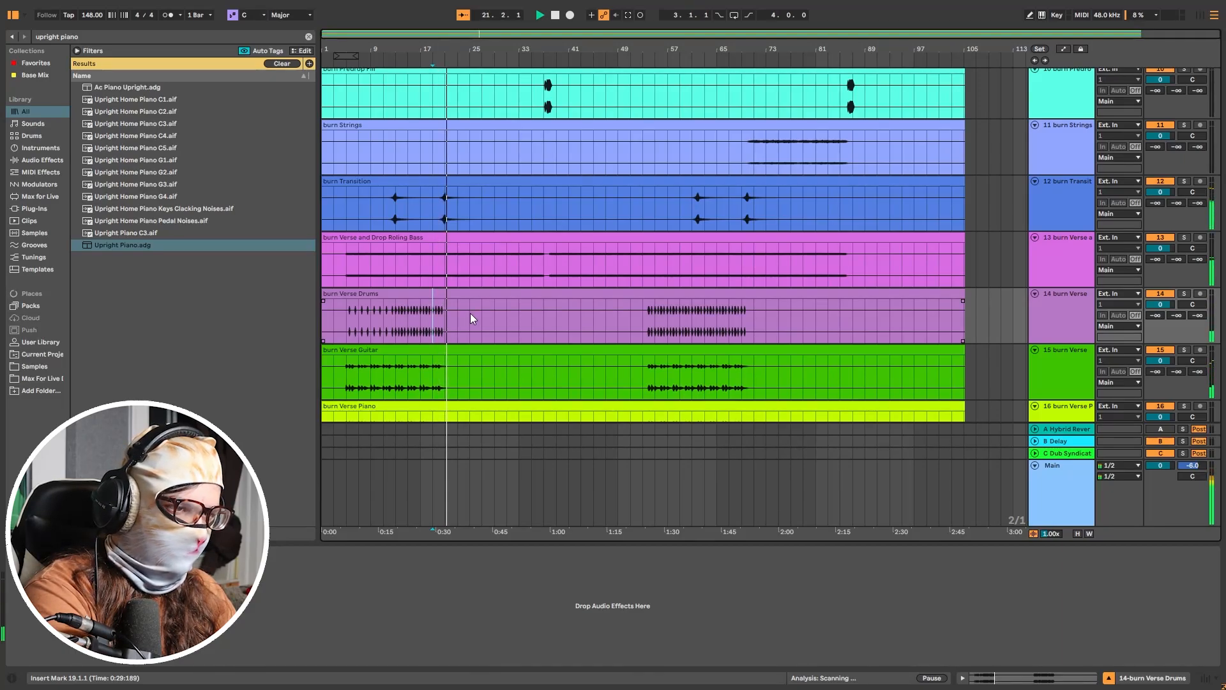
click(505, 316)
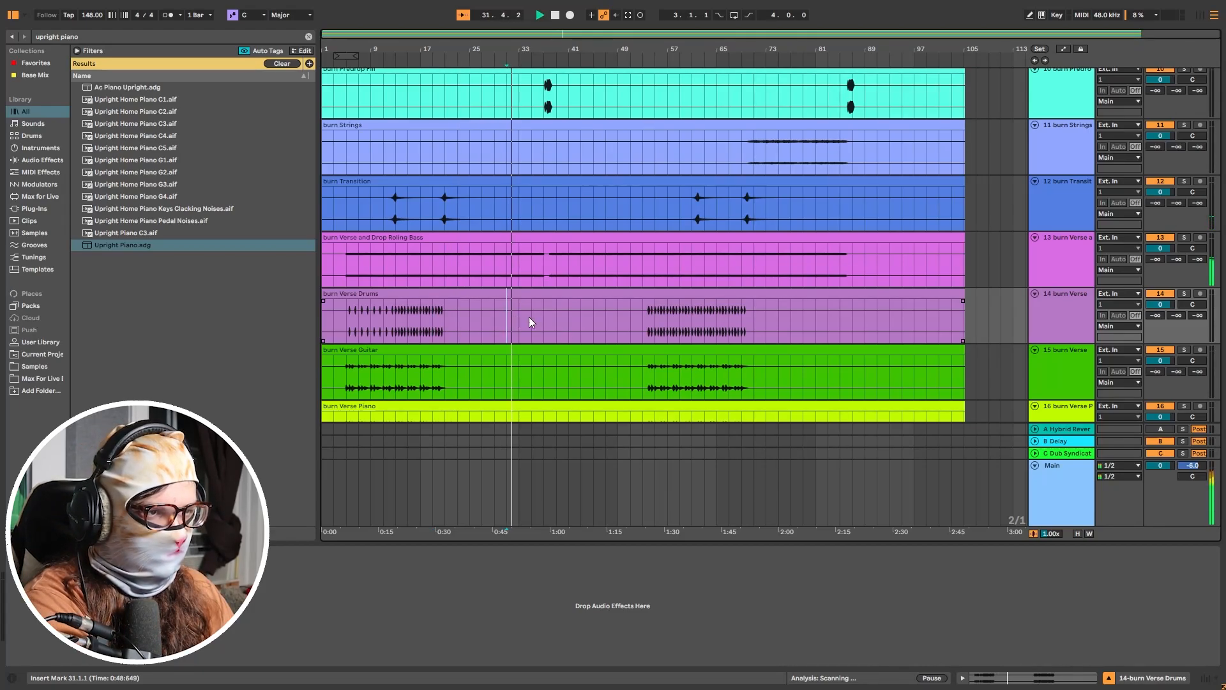
Step: Continue playing the full mix, skipping ahead to bar 41 and to the second verse at bar 53
click(550, 328)
click(568, 328)
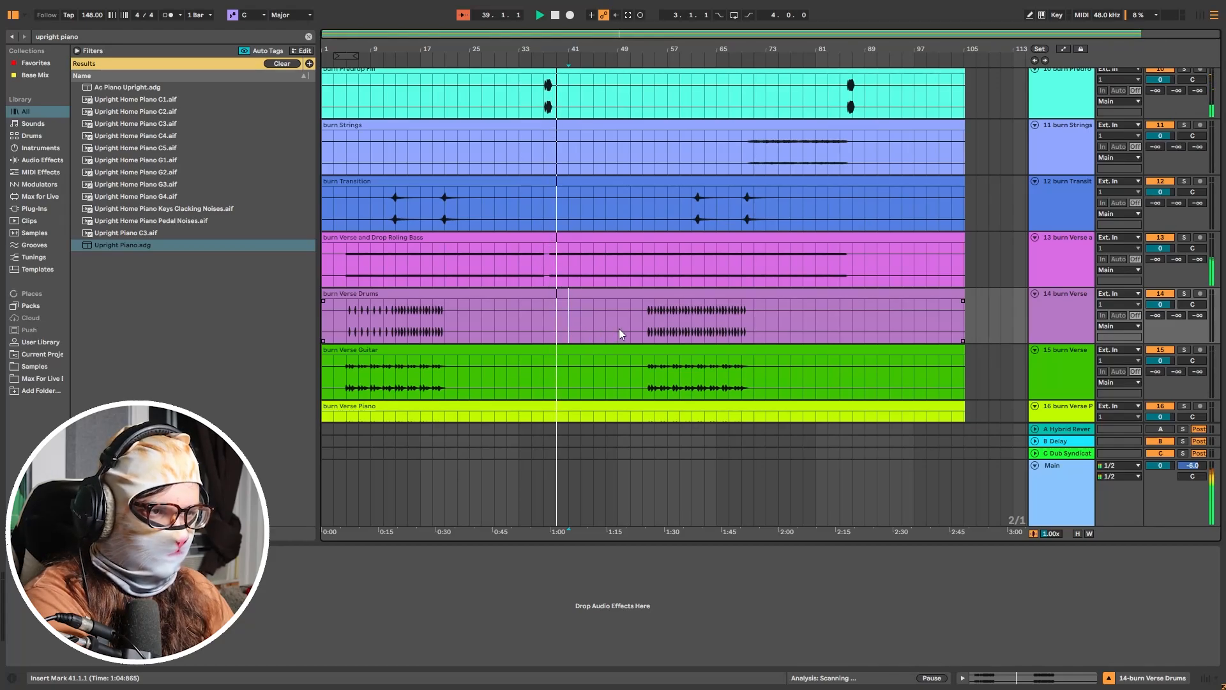
click(646, 320)
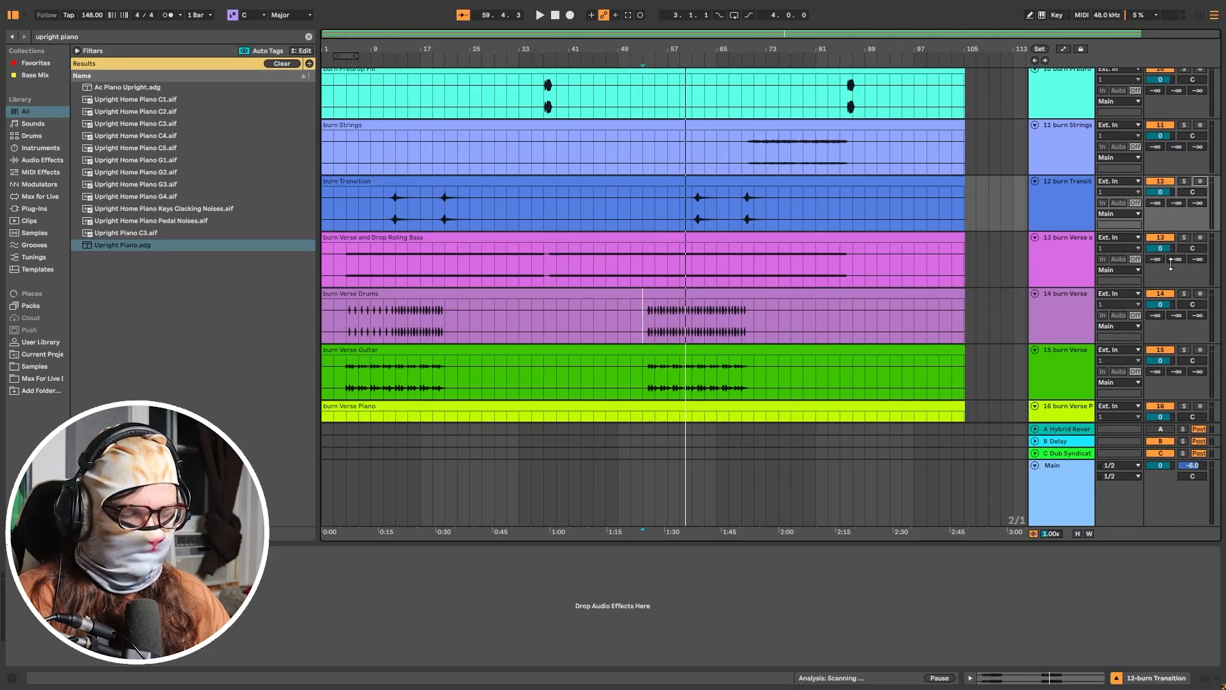
Step: Play the full mix from bar 49, just ahead of the second verse drums, then stop playback
scroll(645, 294, up, 2)
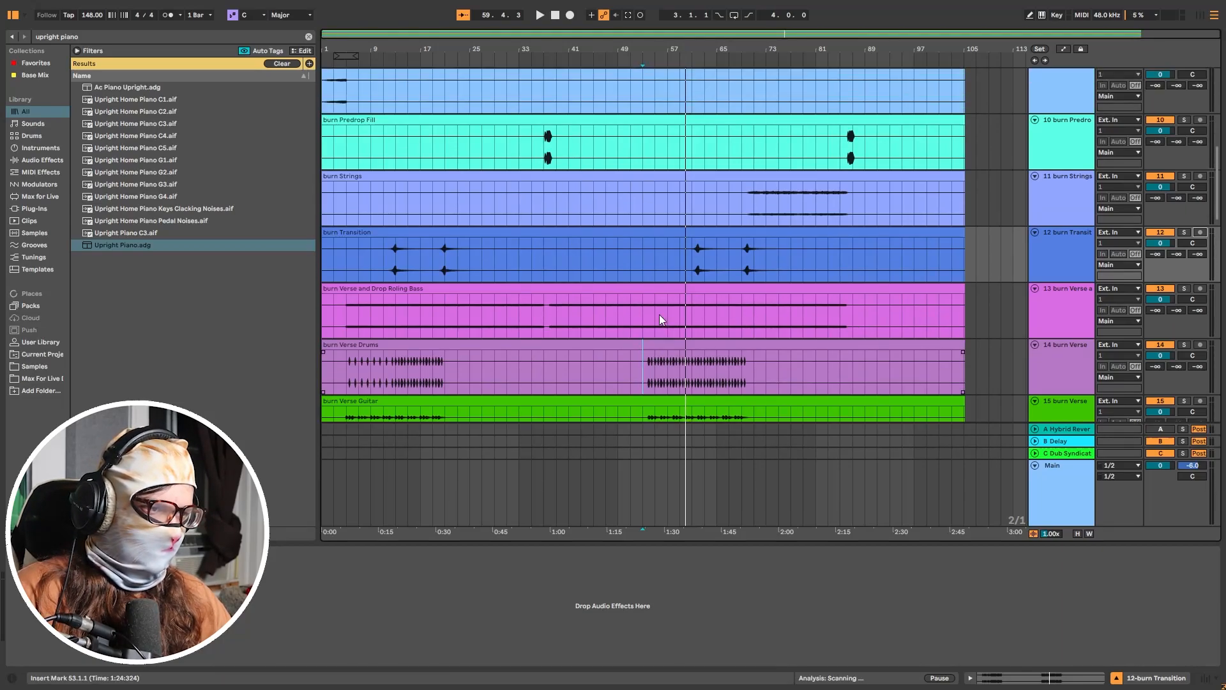
click(637, 270)
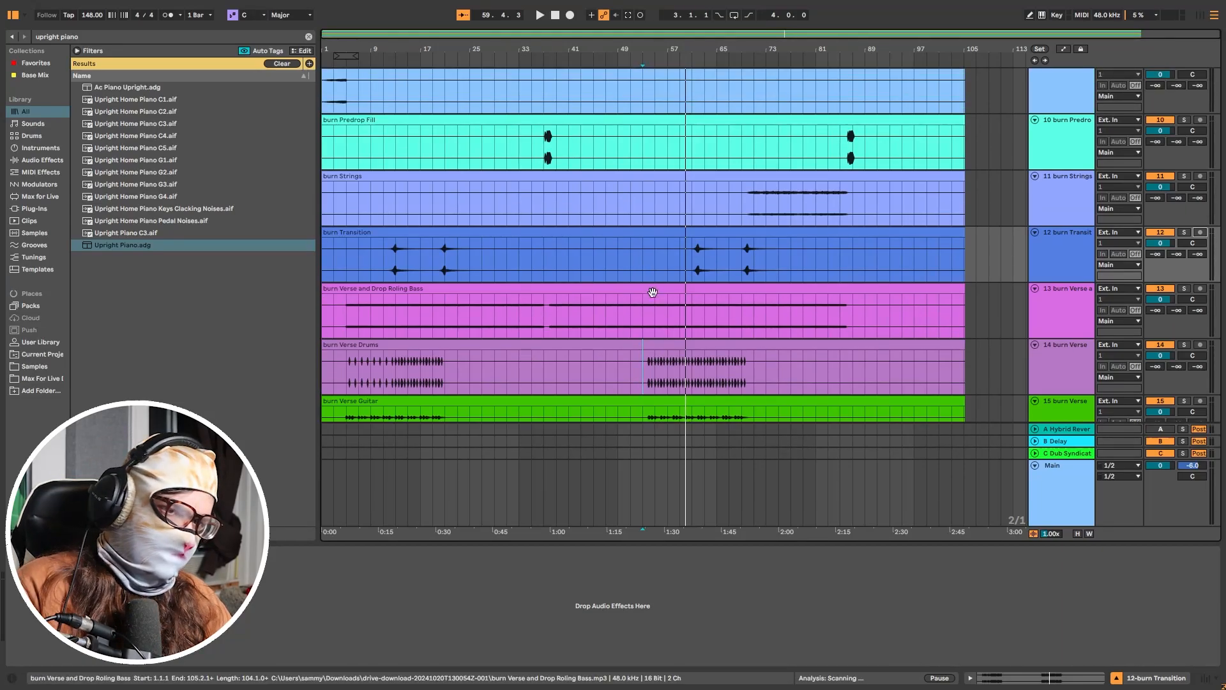
scroll(657, 315, up, 5)
click(616, 359)
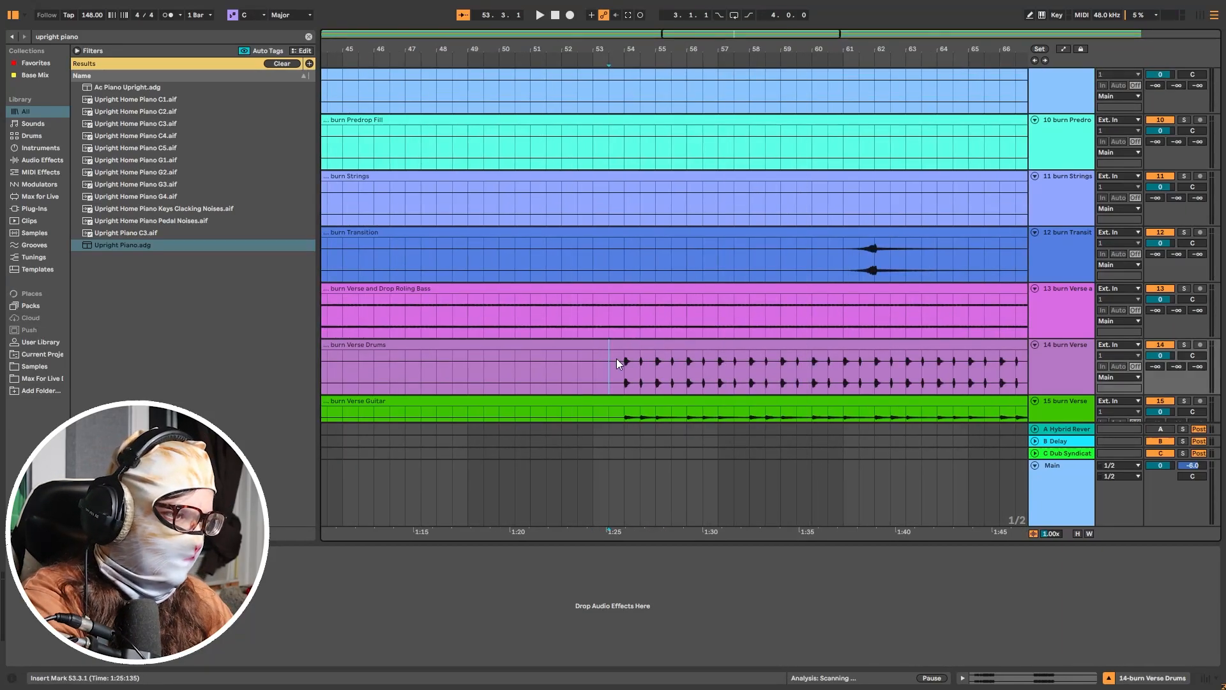
click(465, 350)
key(space)
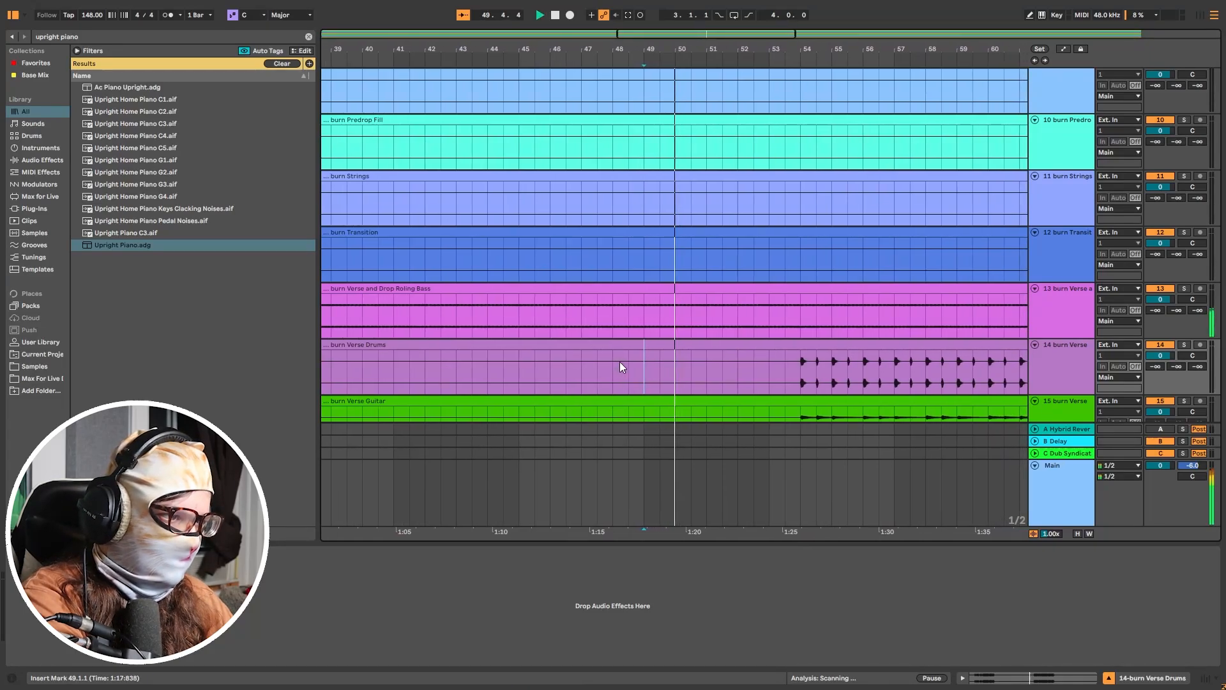
scroll(820, 347, down, 5)
key(space)
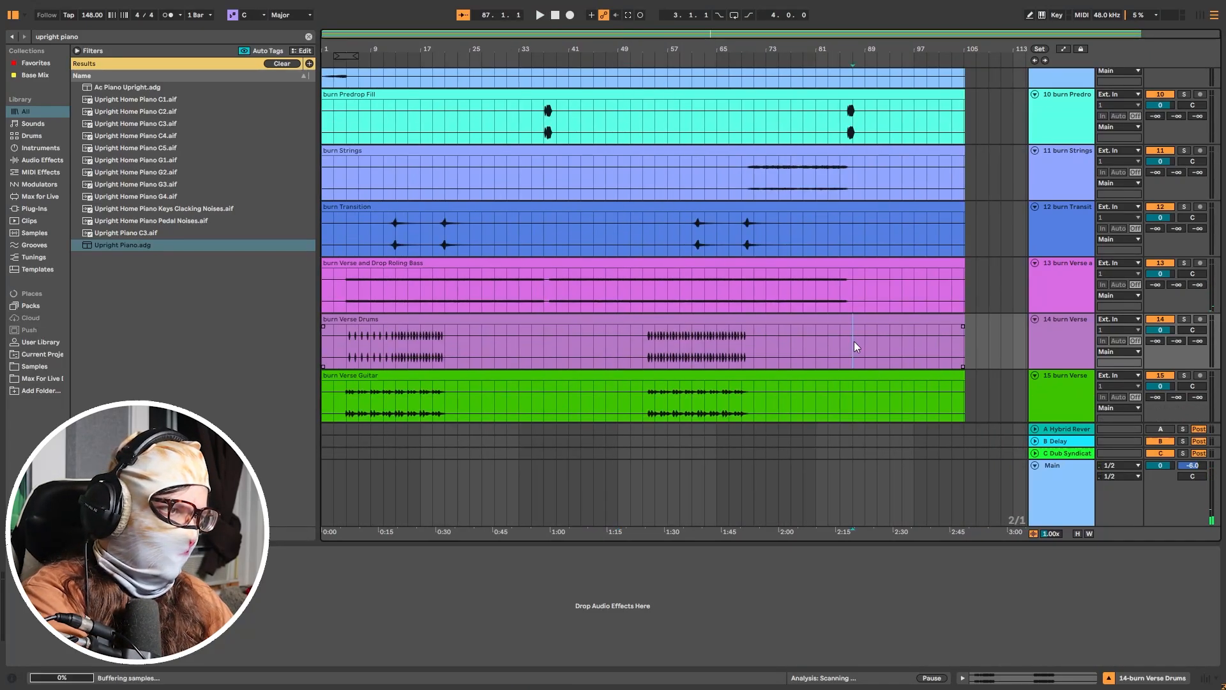
Step: Play the full mix at the second drop from bar 87, then stop and return the playback position to bar 53
click(853, 347)
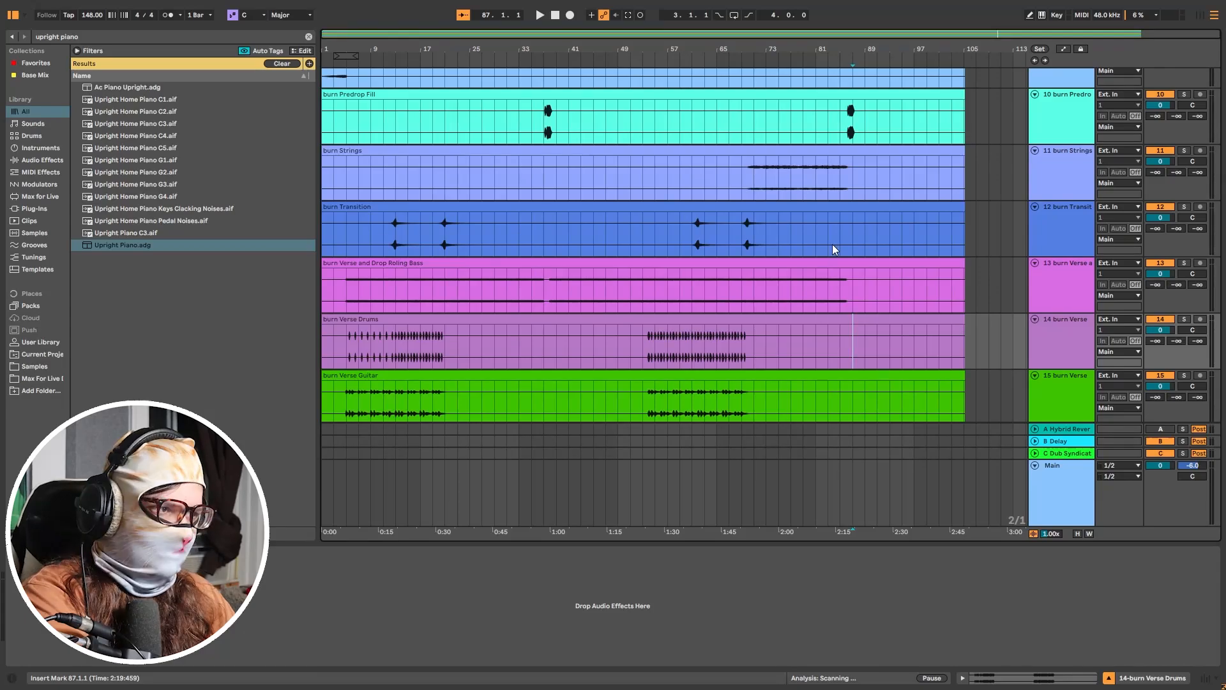
key(space)
scroll(829, 228, up, 5)
scroll(830, 228, up, 3)
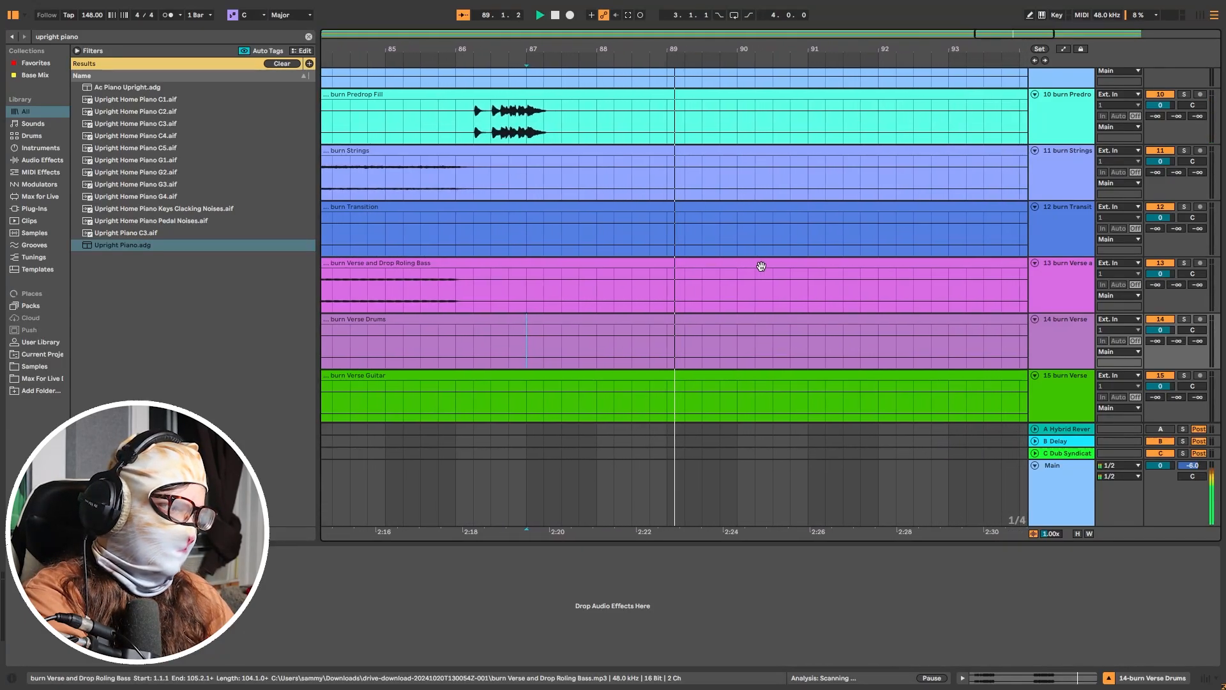
scroll(703, 243, down, 8)
scroll(703, 242, down, 5)
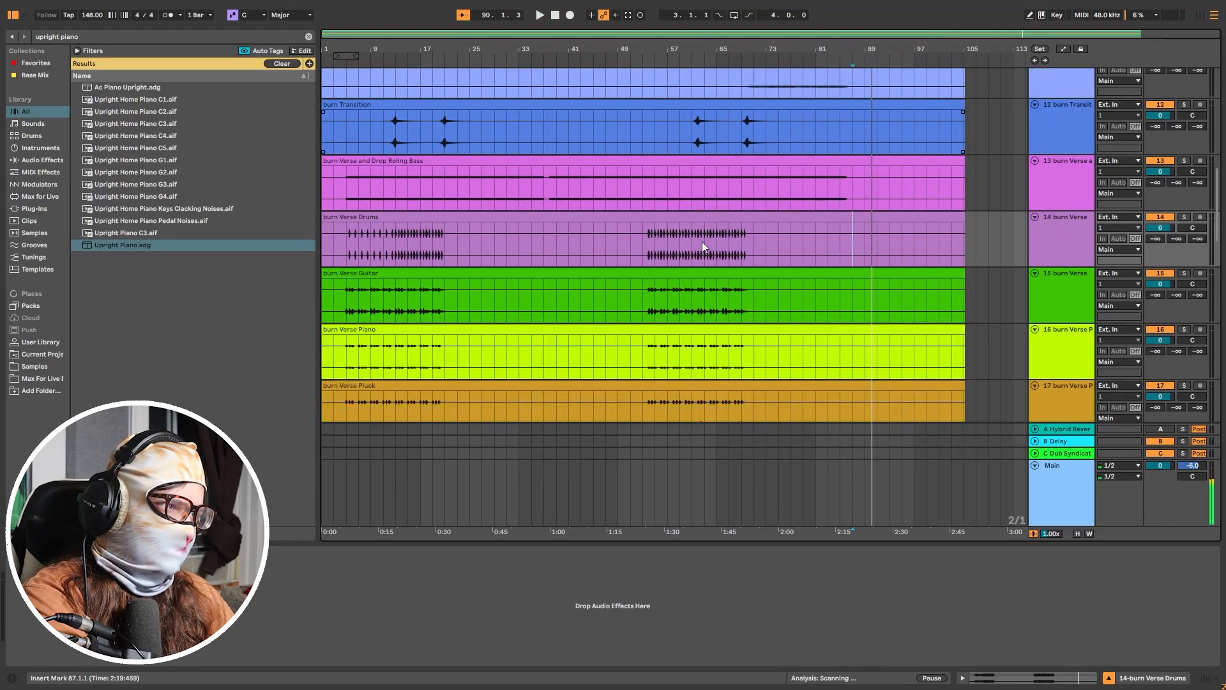
key(space)
click(650, 280)
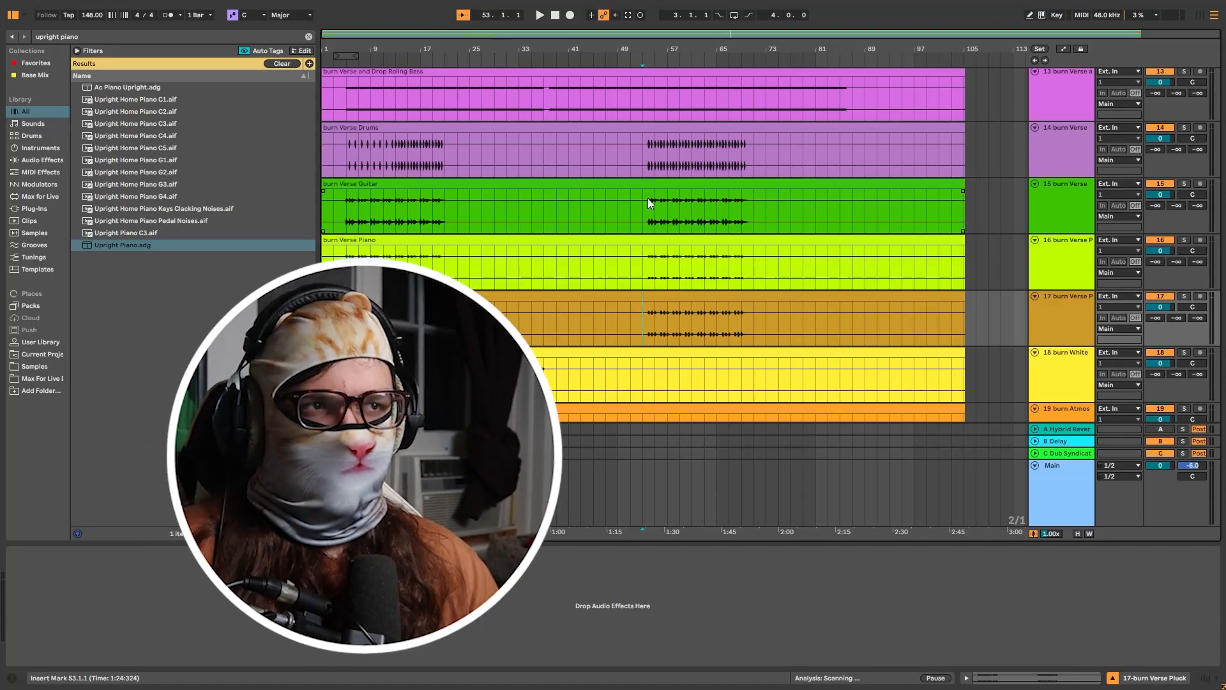
Step: Look over the drop and vocal tracks, then play the end of the song from bar 103
scroll(883, 285, down, 10)
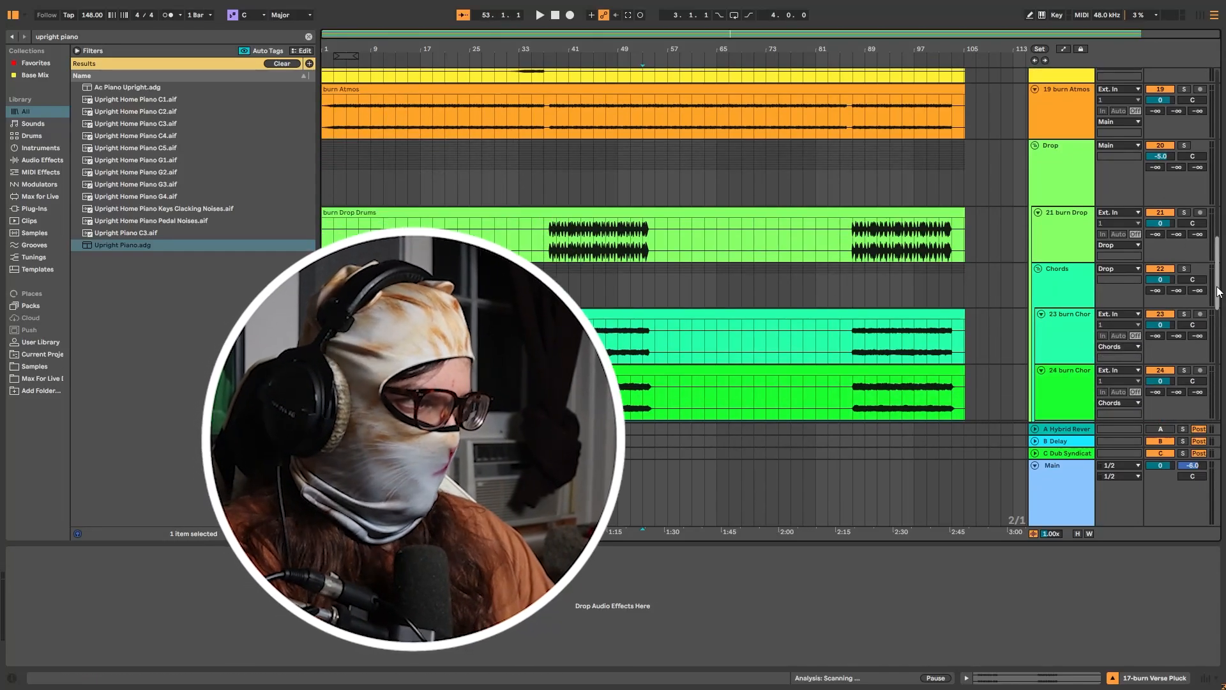
drag(1217, 292, 1218, 114)
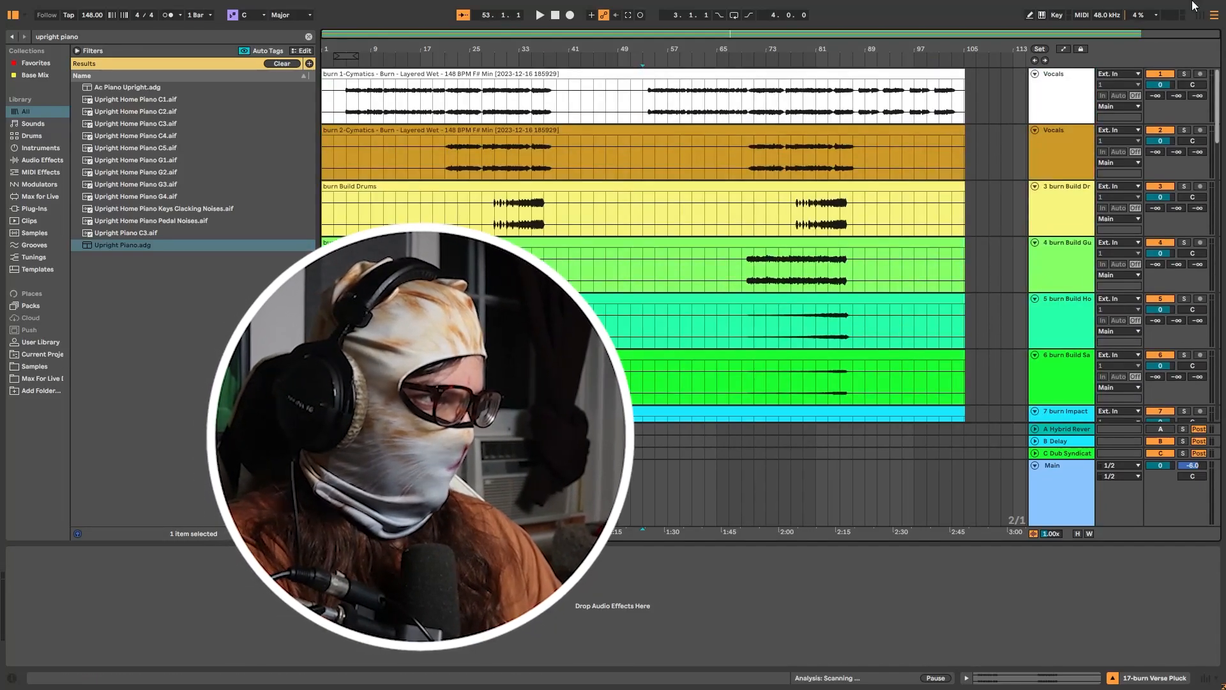
click(950, 152)
key(space)
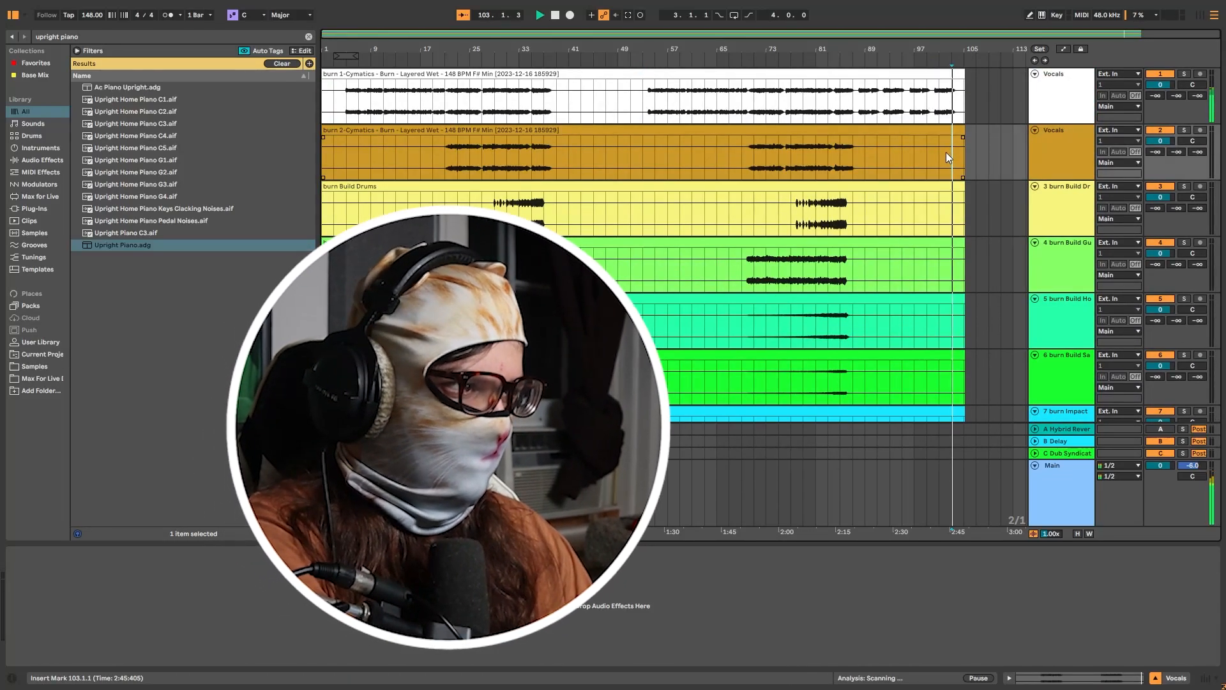
scroll(908, 183, down, 3)
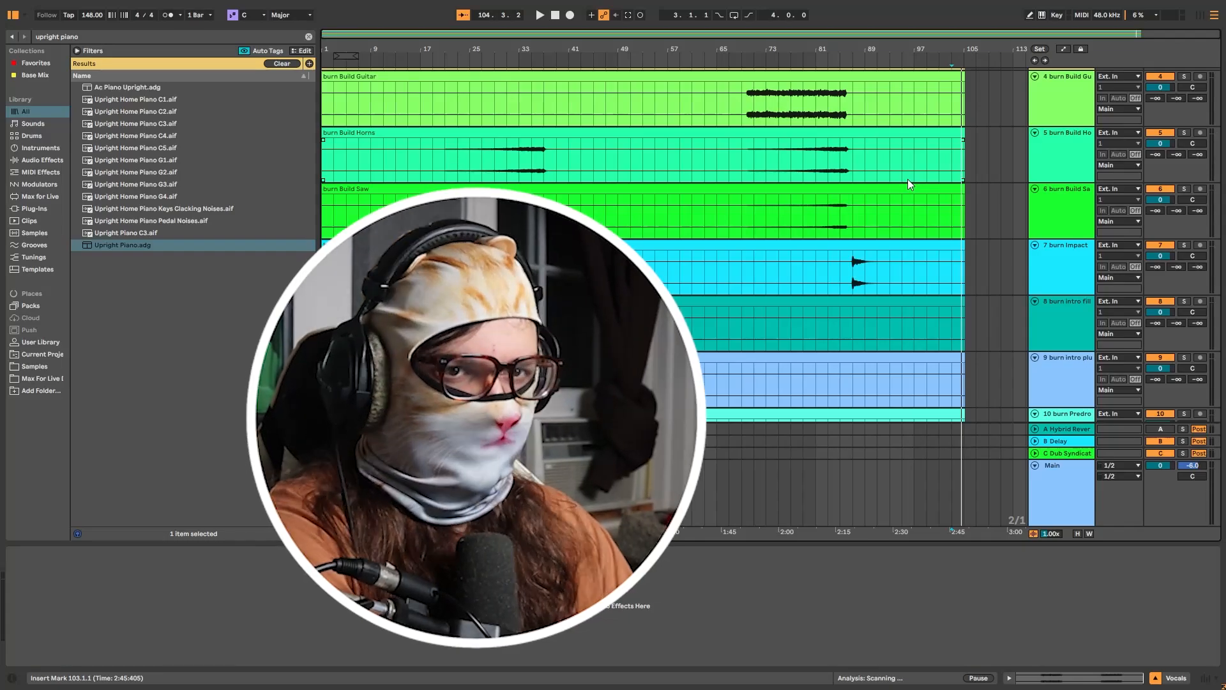